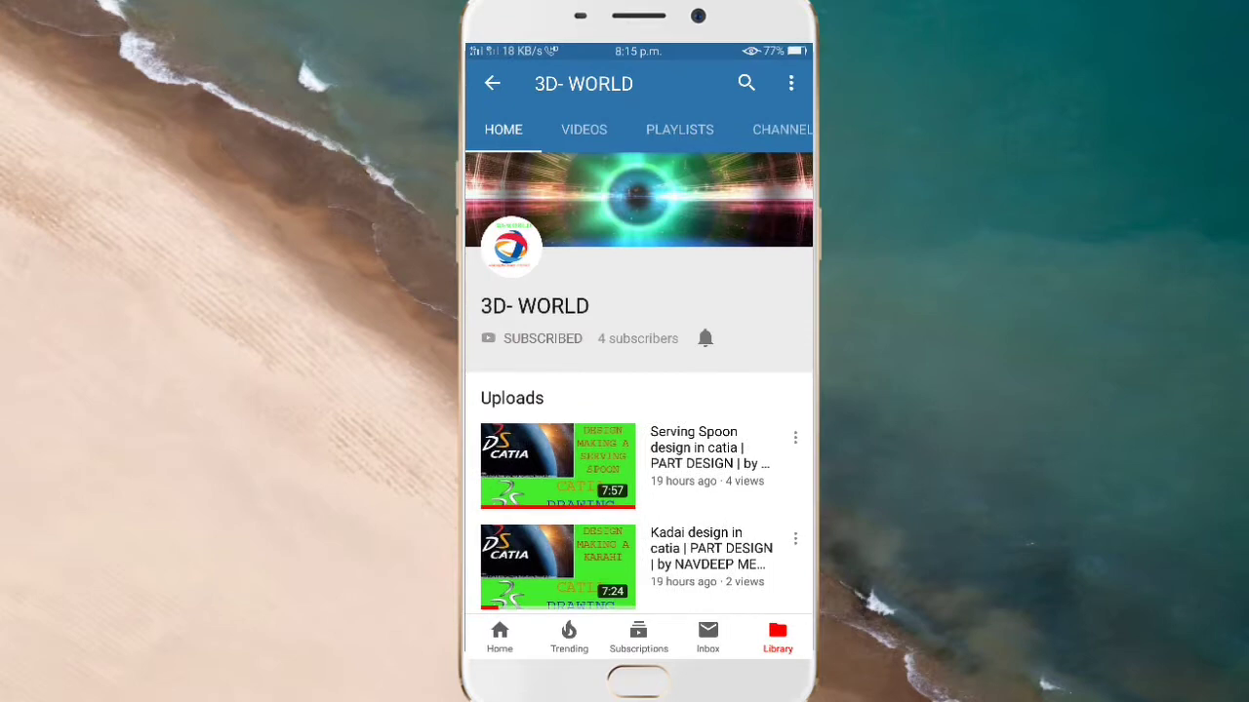
{"action": "left_click", "coordinate": [705, 337]}
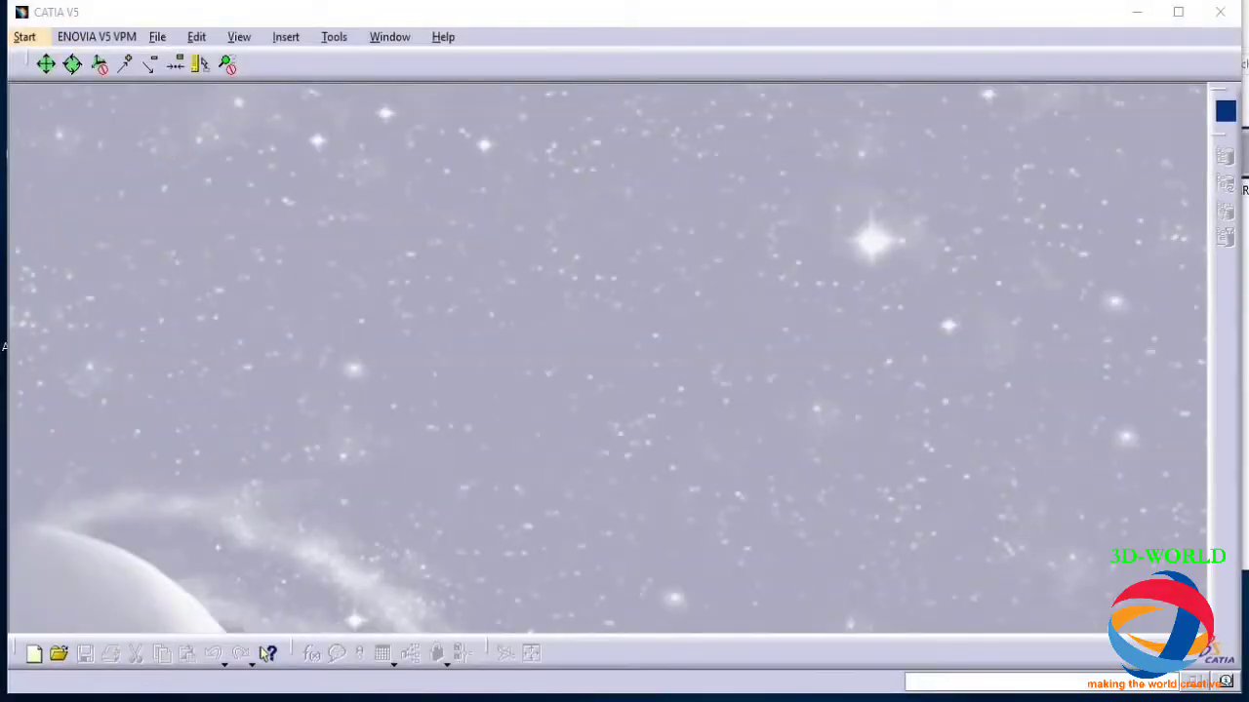
Create a new part in the Part Design workbench, keeping the name Part1 and hybrid design enabled
{"action": "left_click", "coordinate": [27, 39]}
{"action": "mouse_move", "coordinate": [64, 82]}
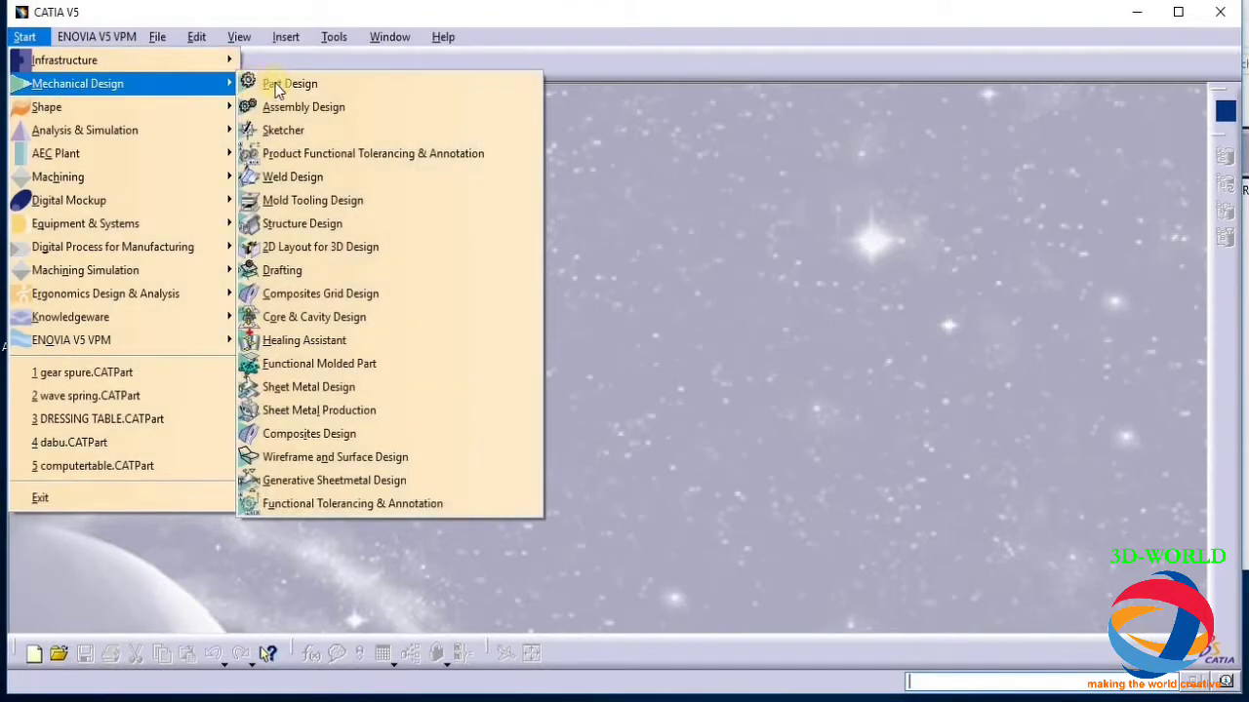
{"action": "left_click", "coordinate": [297, 84]}
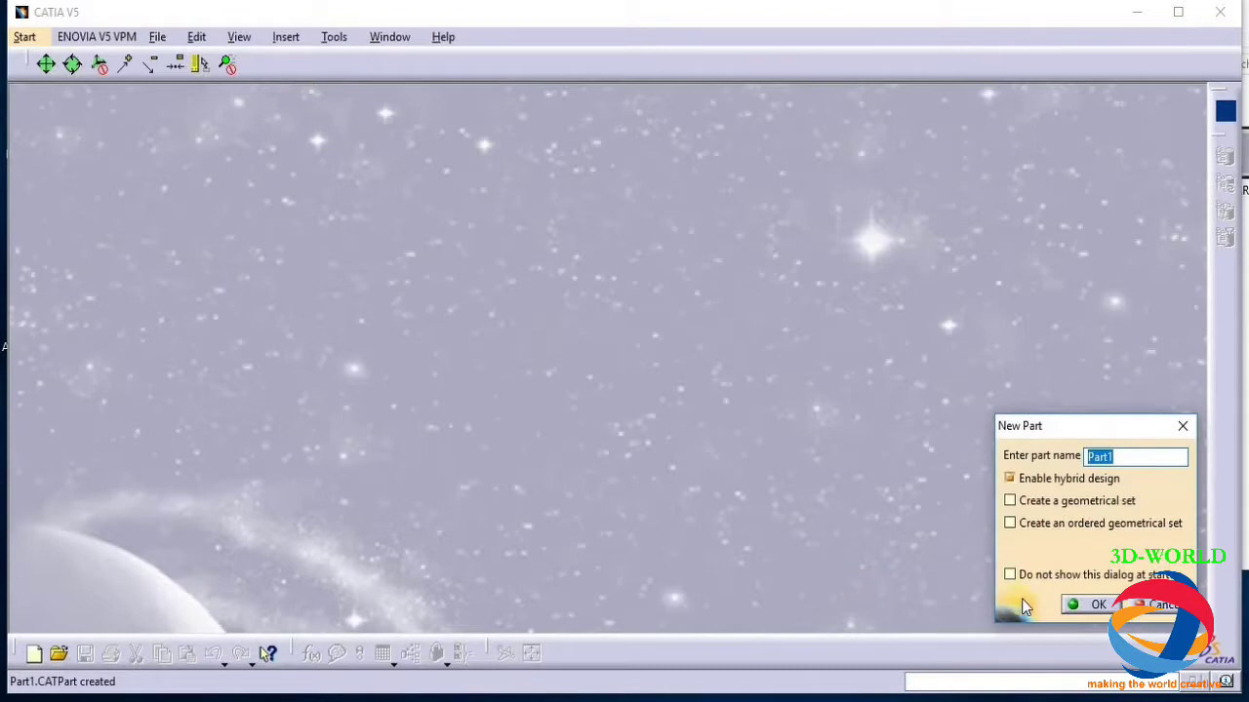
{"action": "left_click", "coordinate": [1094, 604]}
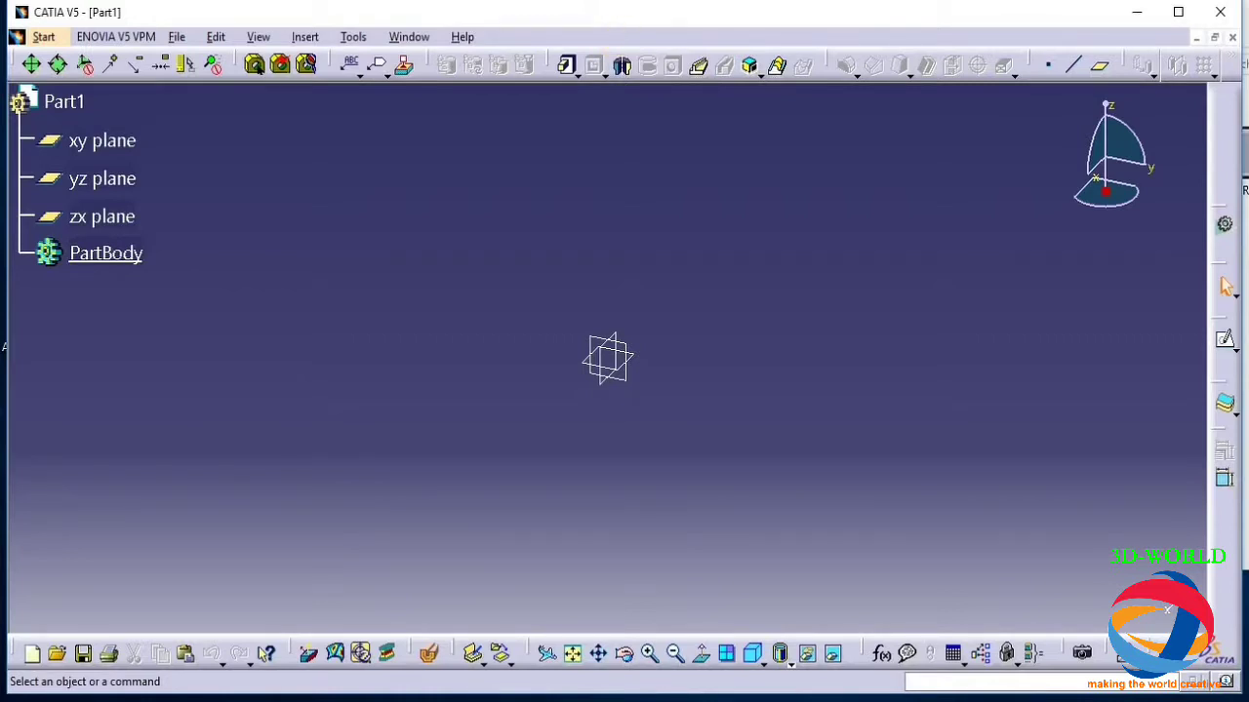
Sketch a circle of about 20 mm radius on the xy plane, centred on the negative horizontal axis, and exit the sketch
{"action": "left_click", "coordinate": [106, 143]}
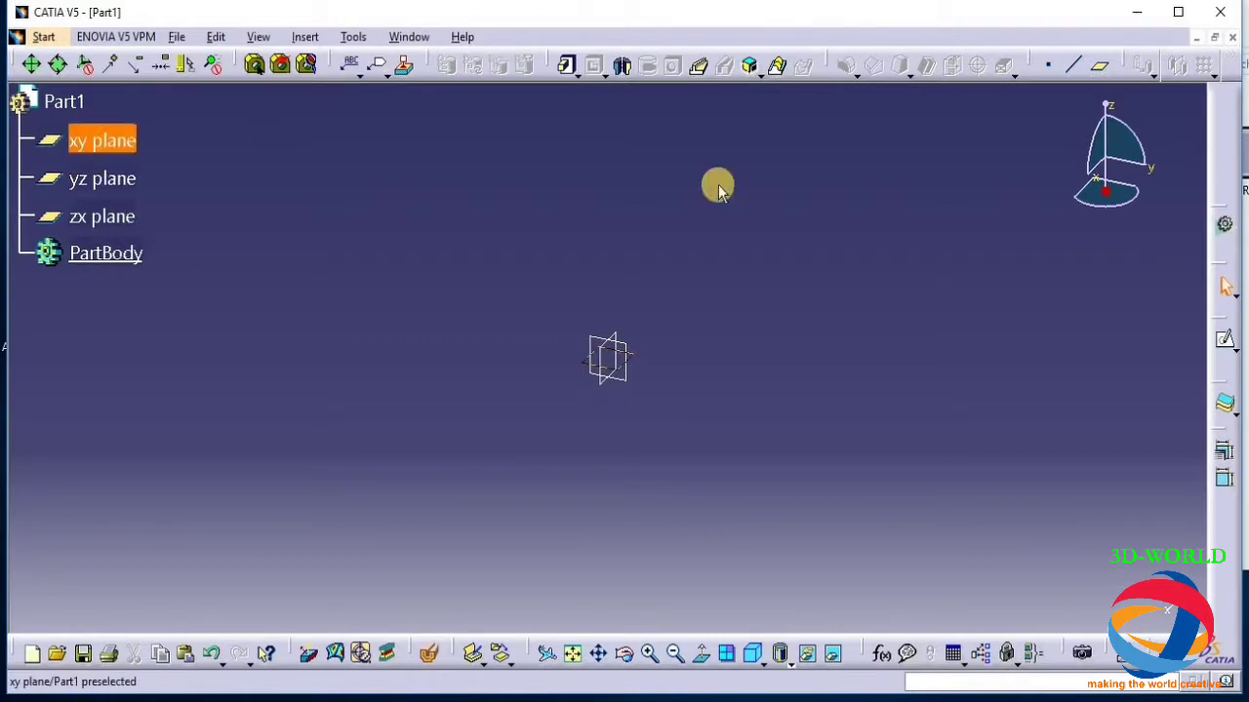
{"action": "left_click", "coordinate": [1228, 347]}
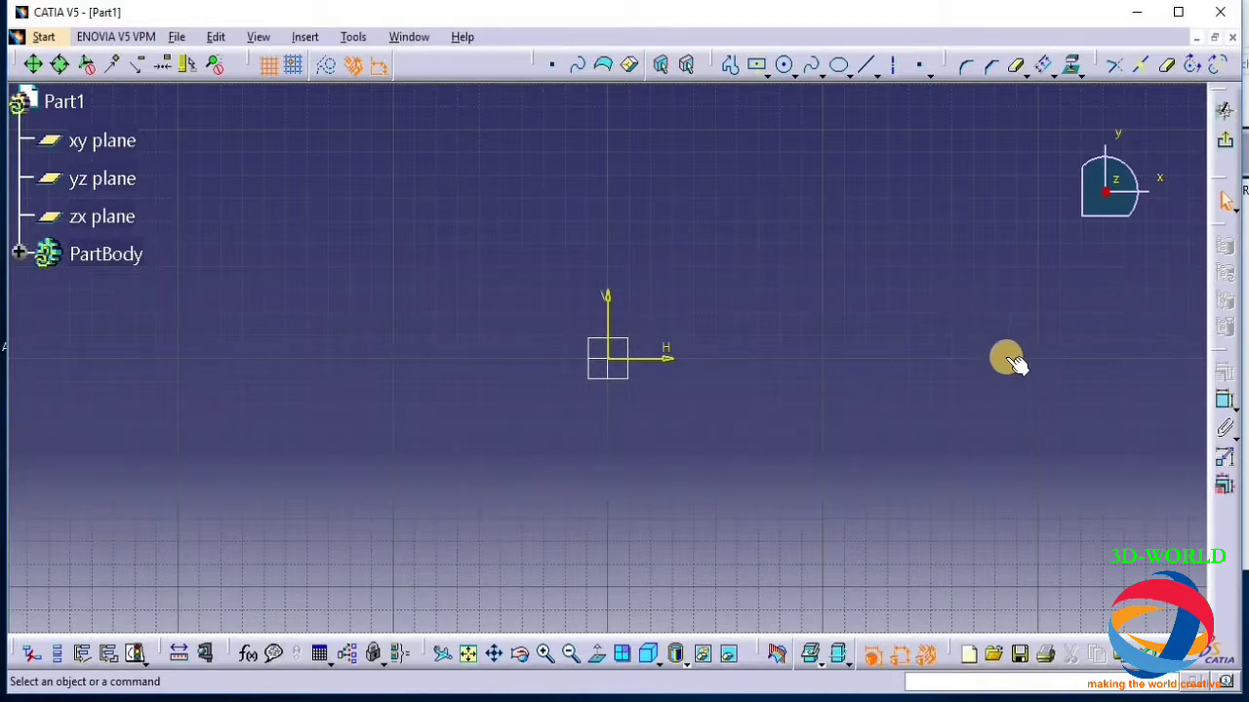
{"action": "left_click", "coordinate": [783, 70]}
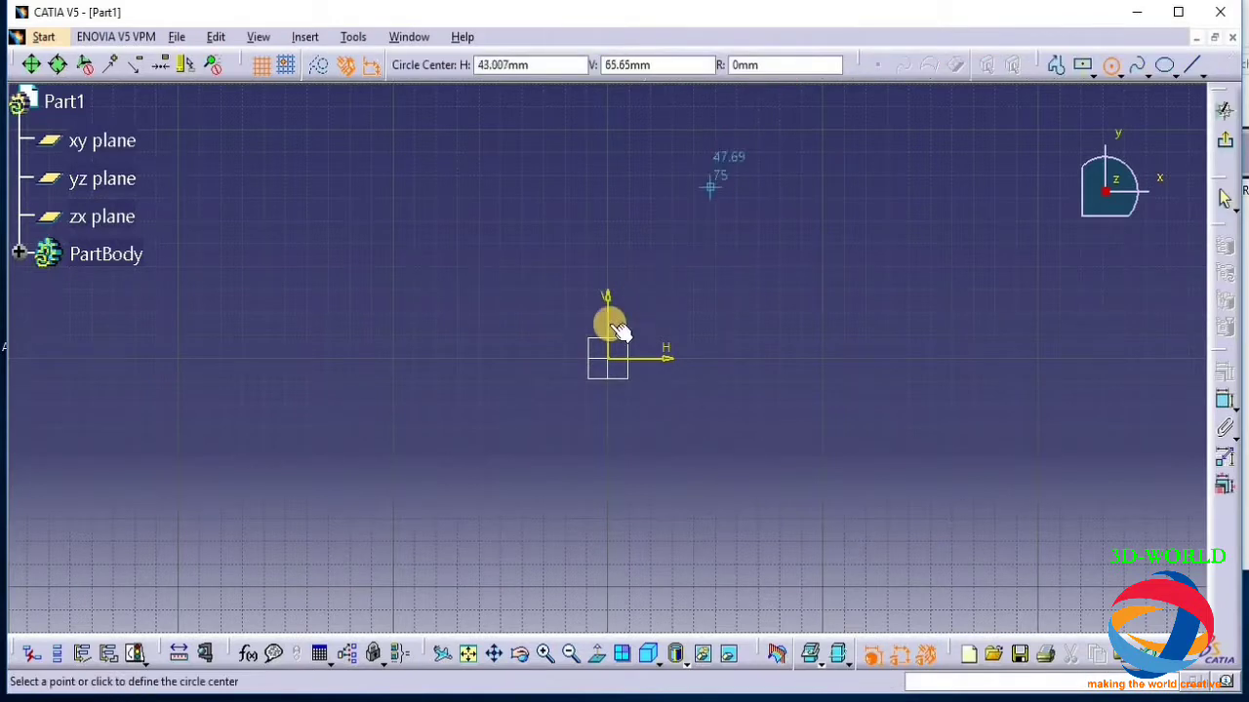
{"action": "left_click", "coordinate": [485, 358]}
{"action": "left_click", "coordinate": [530, 369]}
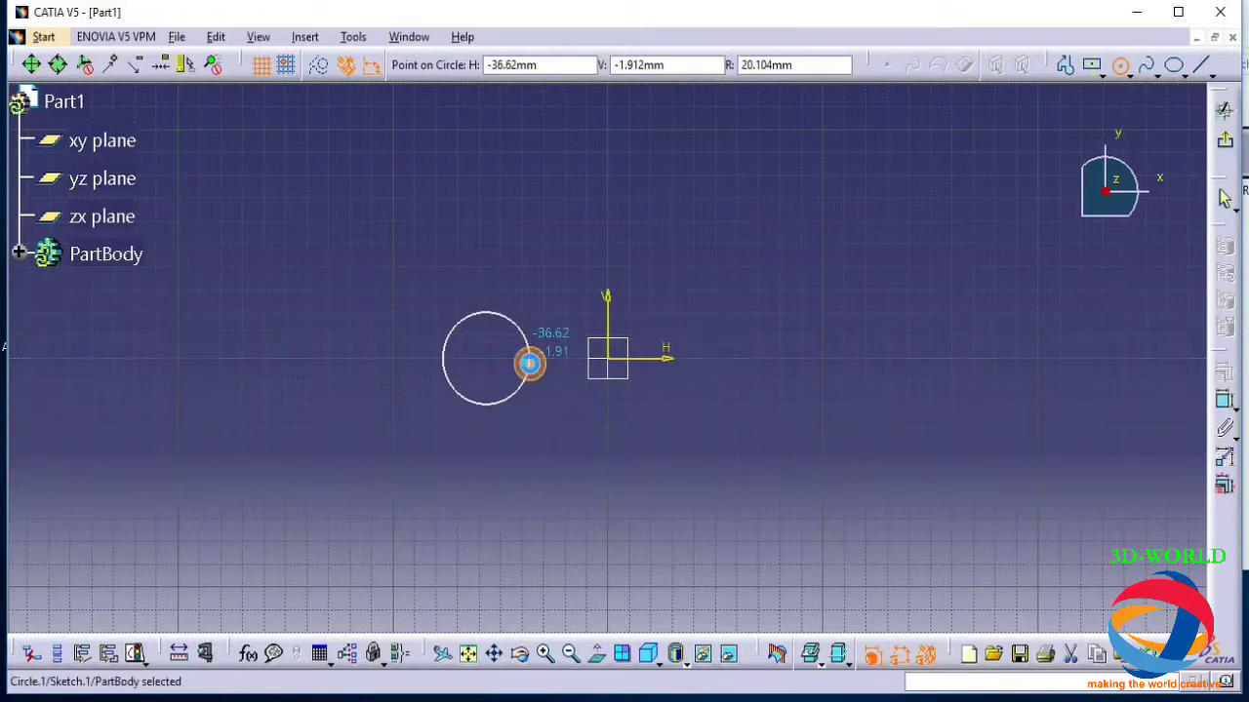
{"action": "left_click", "coordinate": [1227, 145]}
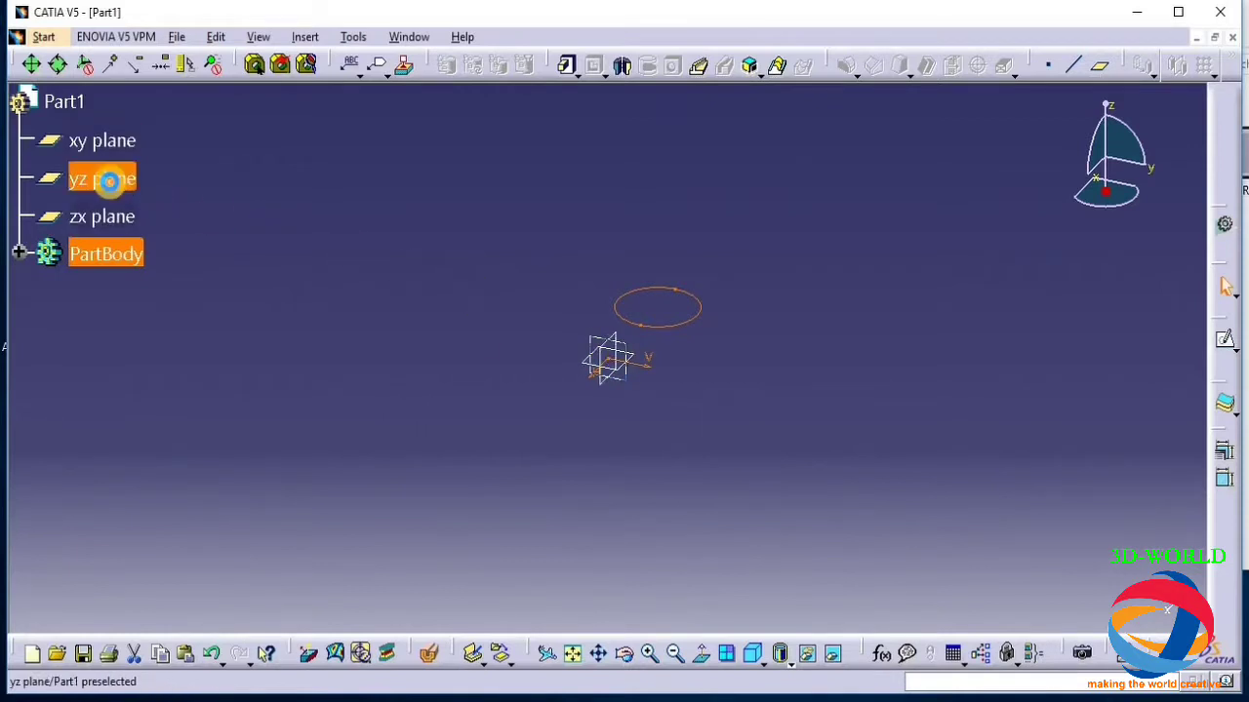
Open a sketch on the yz plane and start a profile with a vertical line about 89 mm up from the origin
{"action": "left_click", "coordinate": [111, 178]}
{"action": "left_click", "coordinate": [1221, 336]}
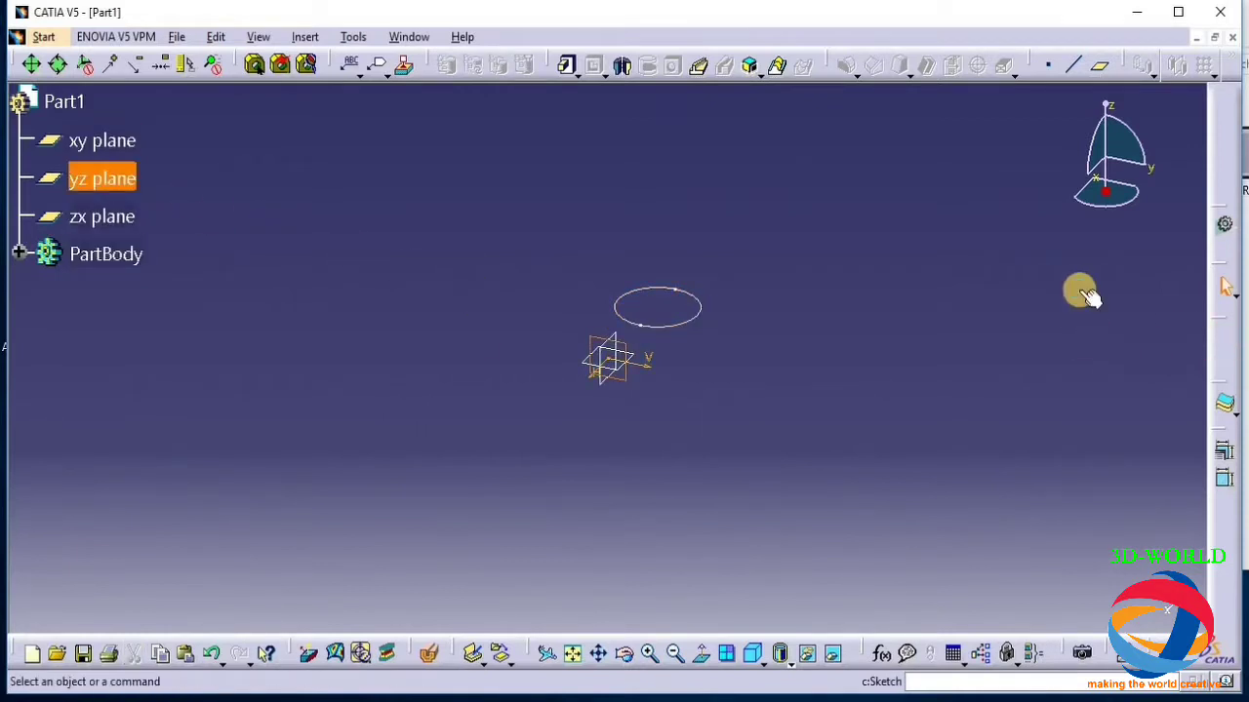
{"action": "left_click", "coordinate": [863, 70]}
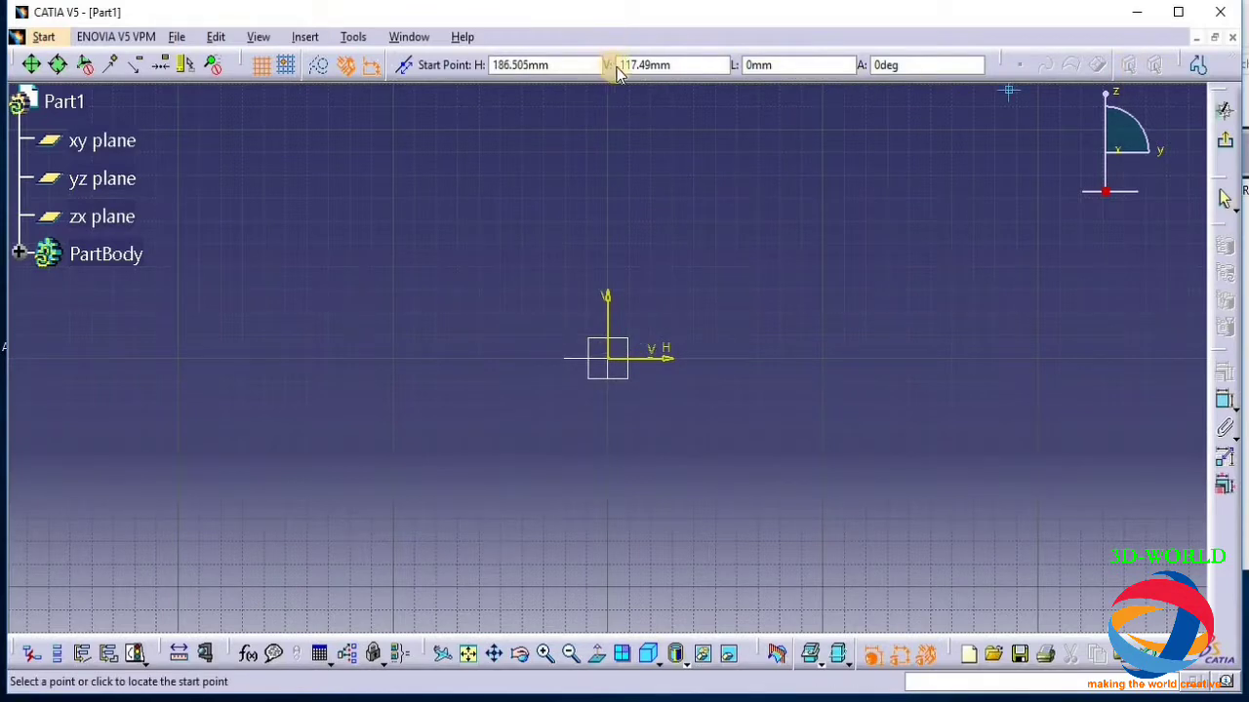
{"action": "key", "text": "Escape"}
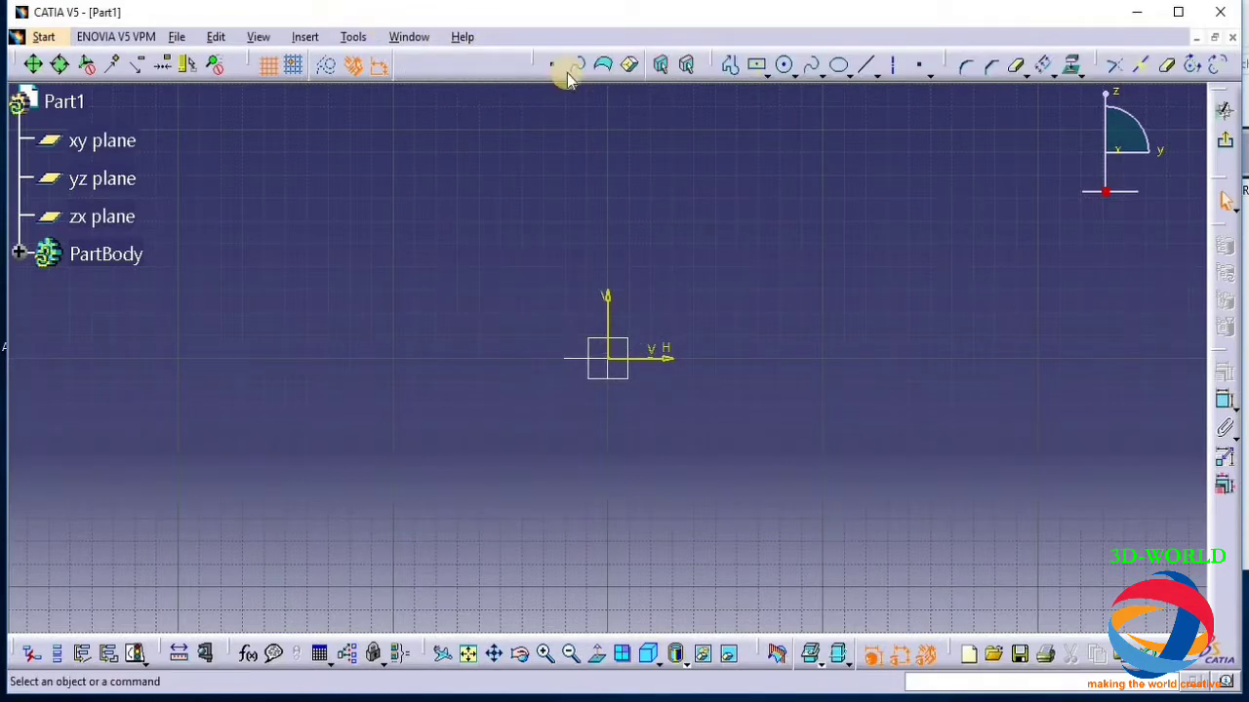
{"action": "left_click", "coordinate": [719, 66]}
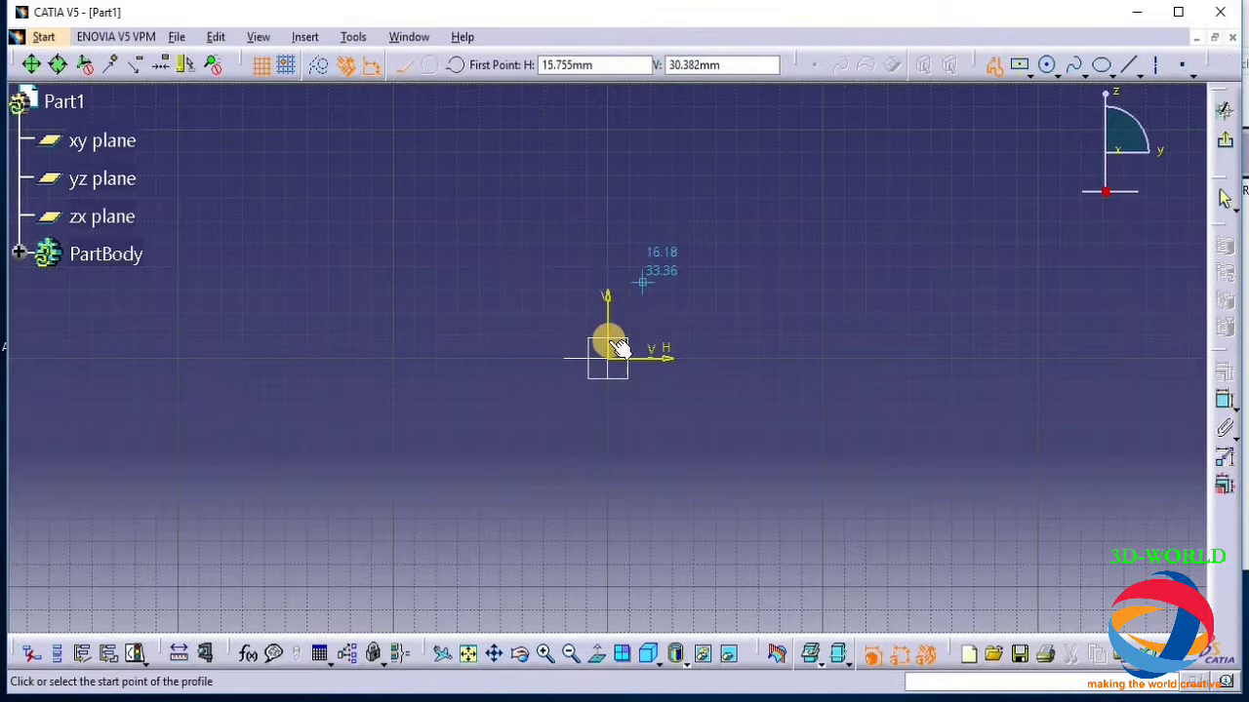
{"action": "left_click", "coordinate": [611, 360]}
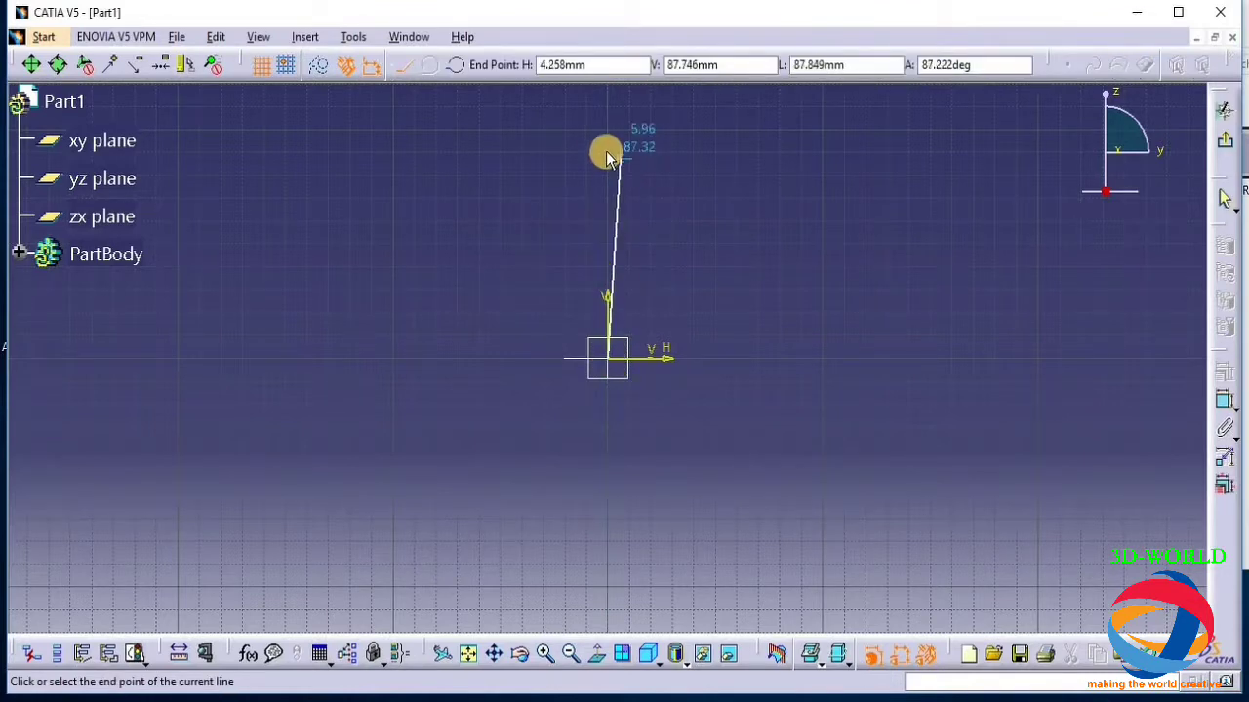
{"action": "left_click", "coordinate": [607, 157]}
Continue the profile with a rising and a falling slope, a nearly vertical drop of about 135 mm and a short segment back inward, ending it open
{"action": "middle_click_drag", "start_coordinate": [624, 170], "coordinate": [278, 219]}
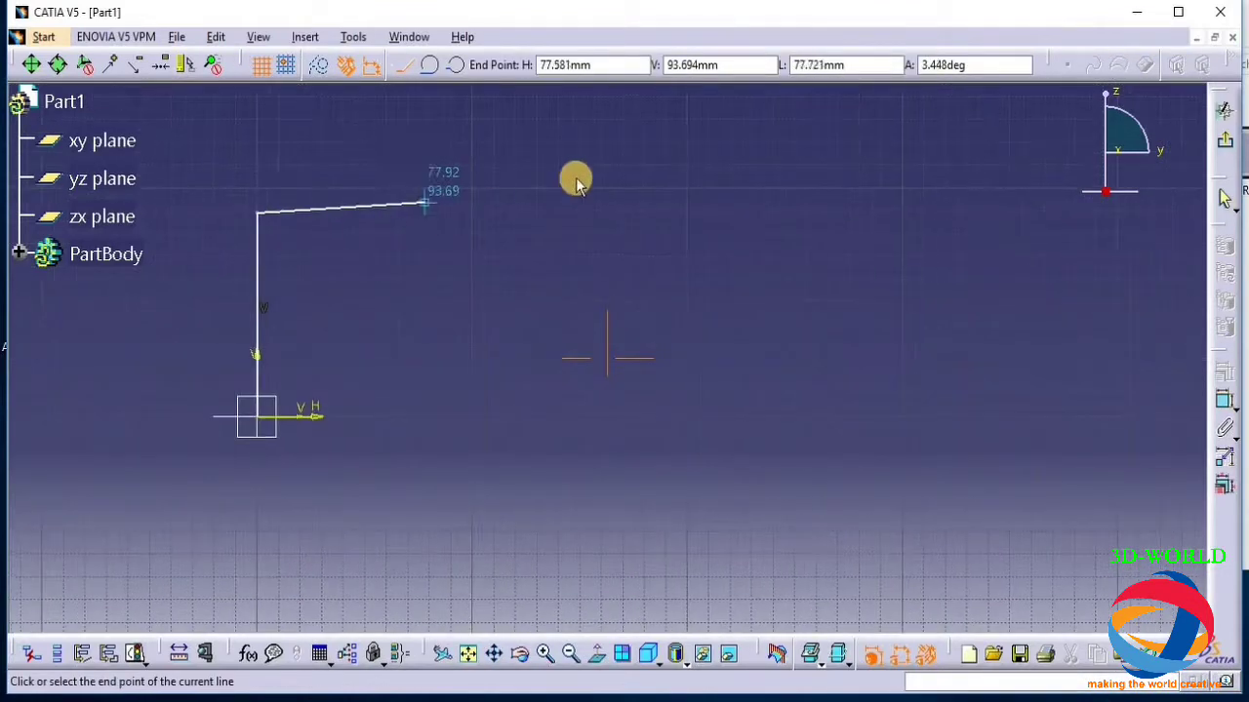
{"action": "left_click", "coordinate": [713, 140]}
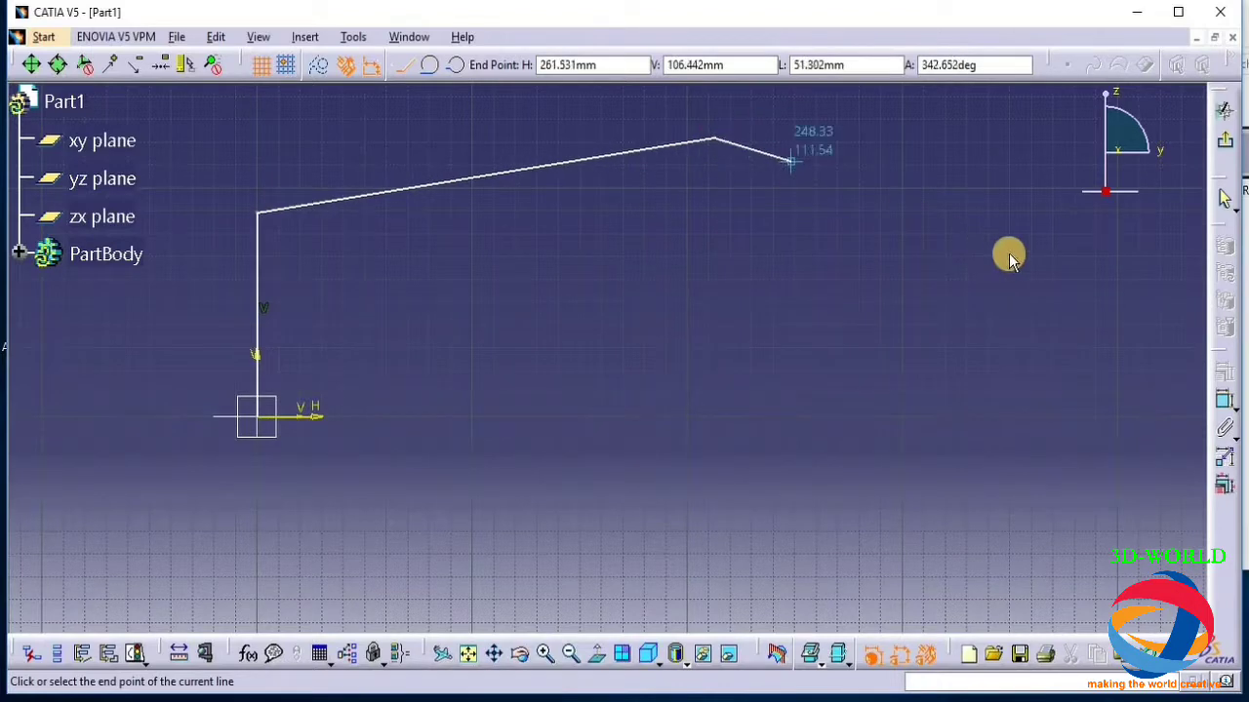
{"action": "left_click", "coordinate": [1063, 282]}
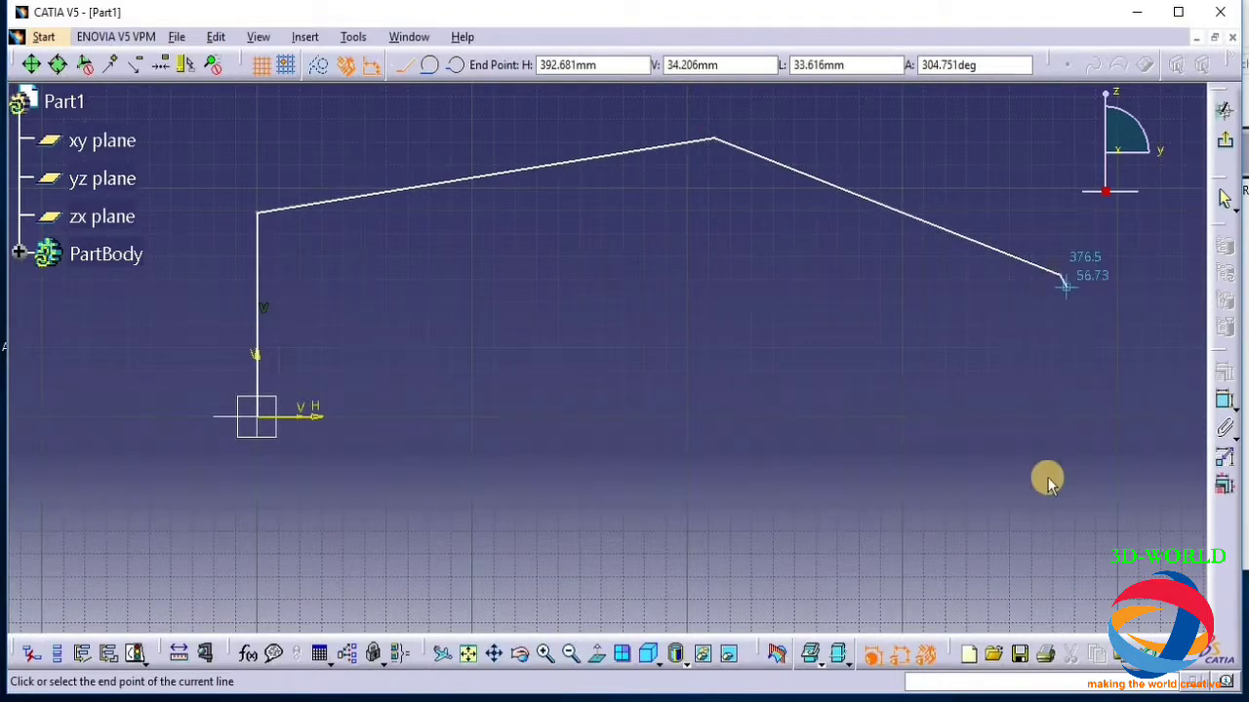
{"action": "left_click", "coordinate": [1046, 583]}
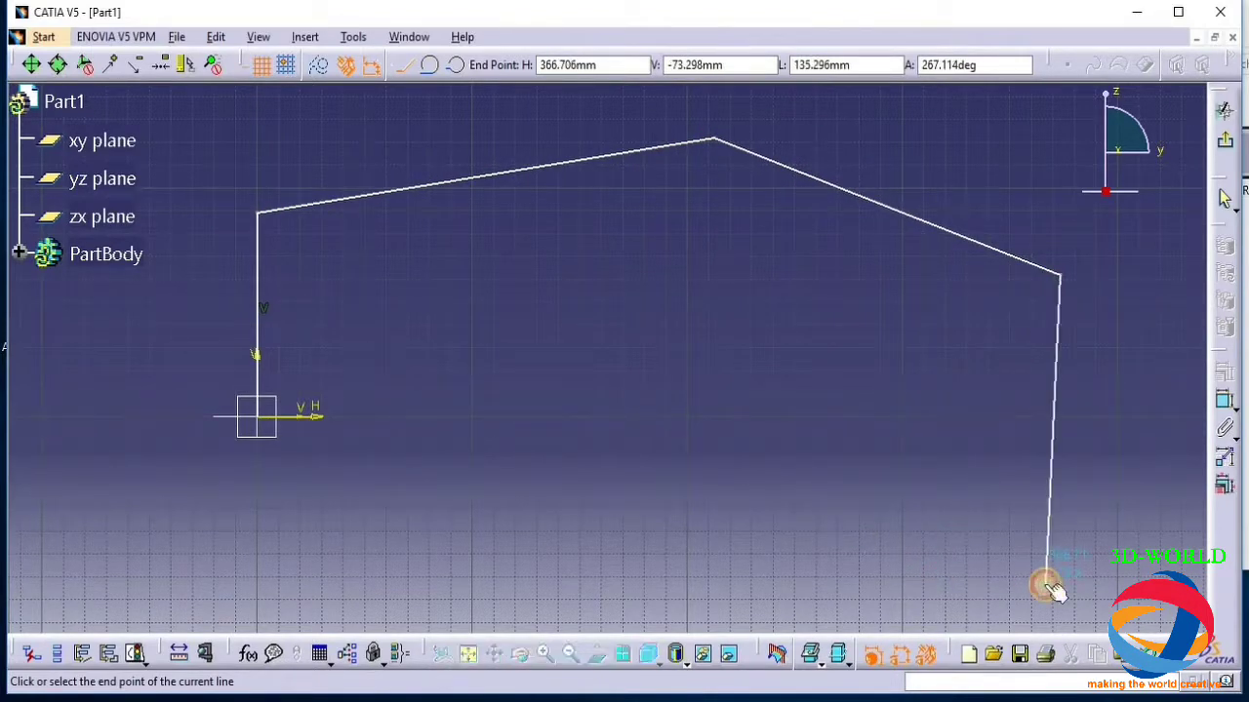
{"action": "left_click", "coordinate": [913, 517]}
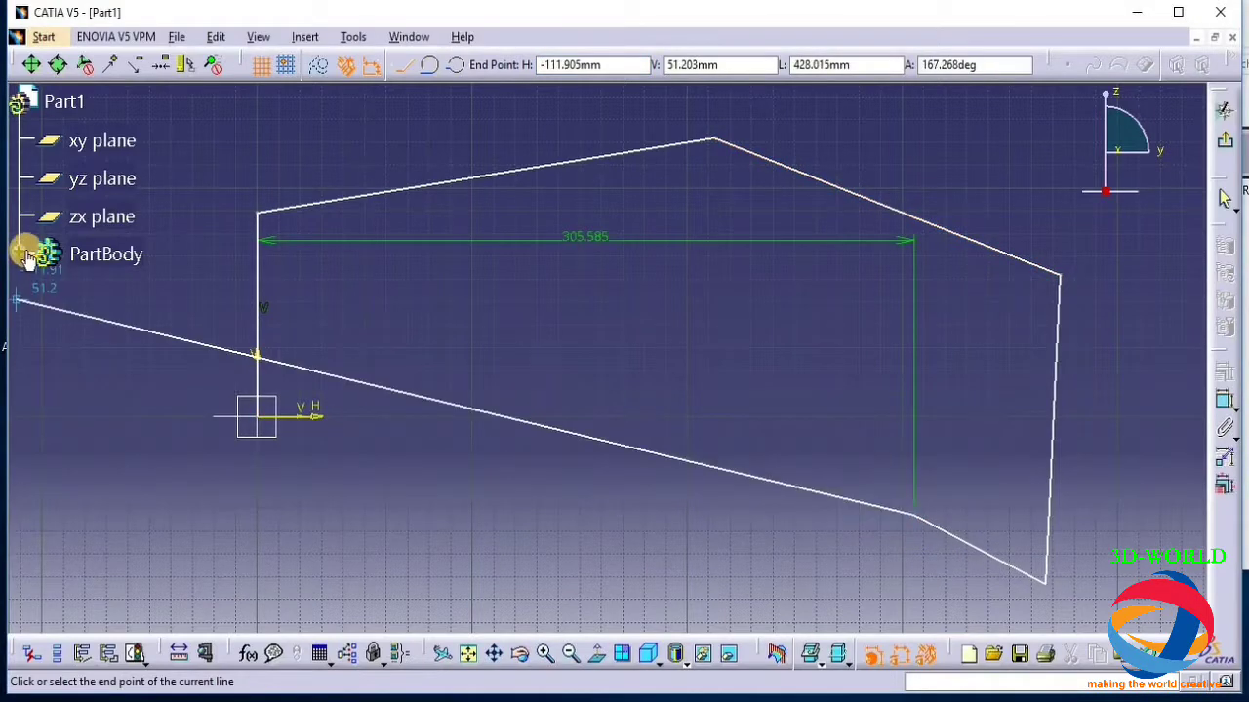
{"action": "double_click", "coordinate": [72, 354]}
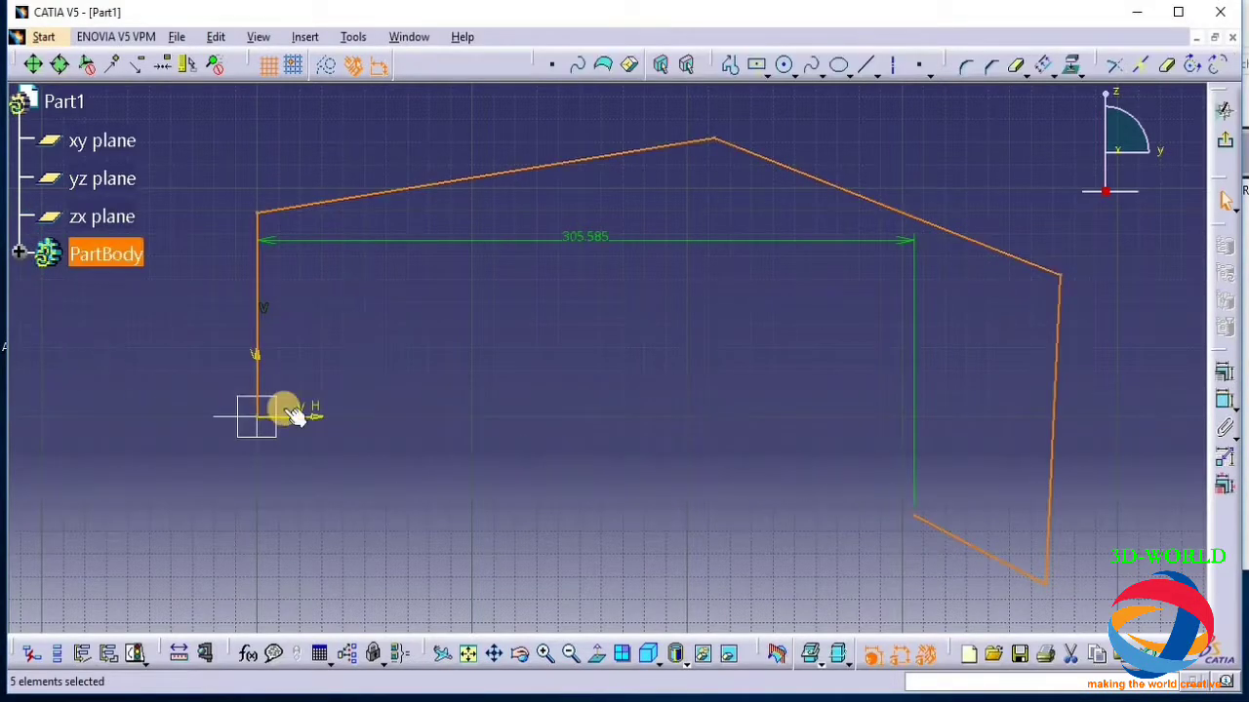
Reopen the circle sketch Sketch.1 for editing and shrink the circle to about half its size
{"action": "left_click", "coordinate": [18, 252]}
{"action": "key", "text": "Escape"}
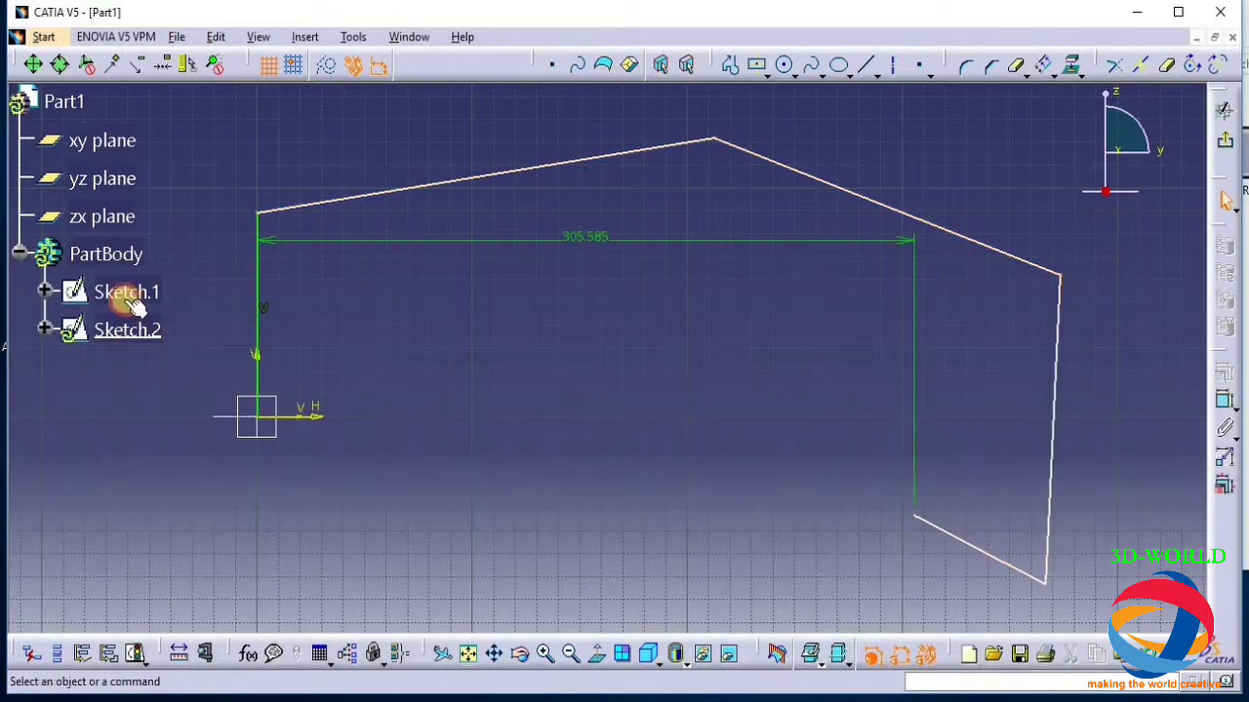
{"action": "double_click", "coordinate": [132, 300]}
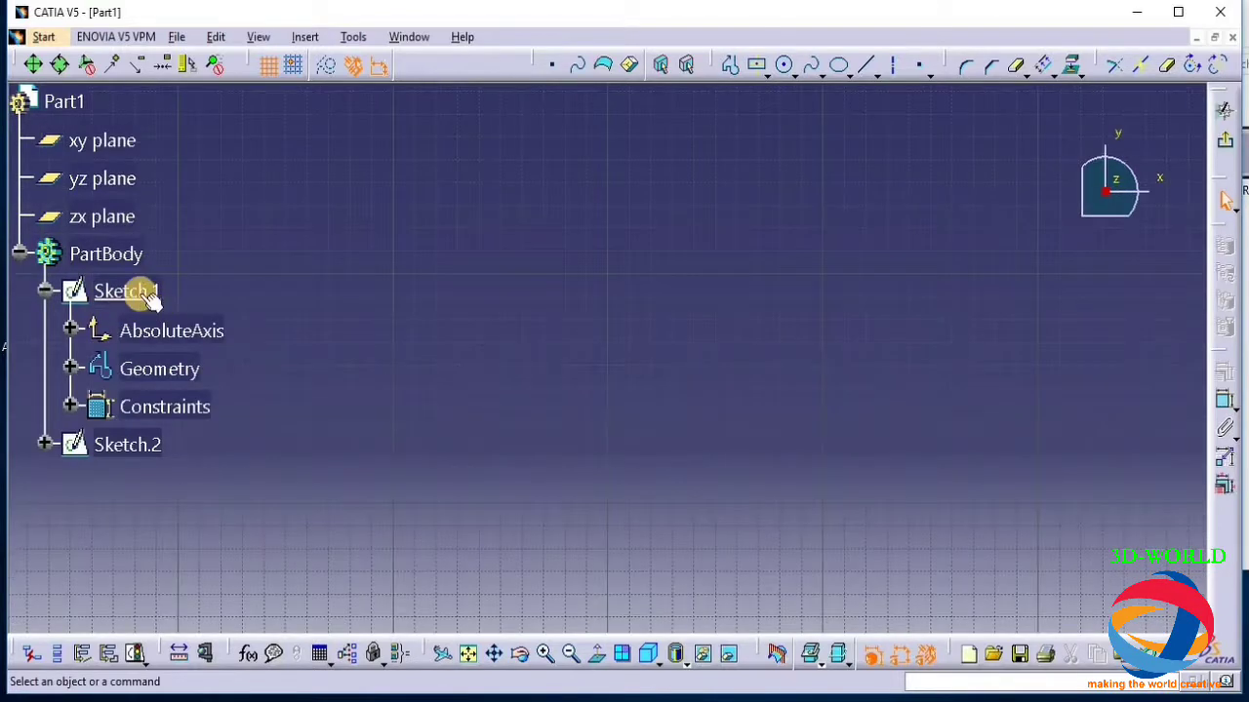
{"action": "left_click", "coordinate": [151, 300]}
{"action": "left_click", "coordinate": [468, 654]}
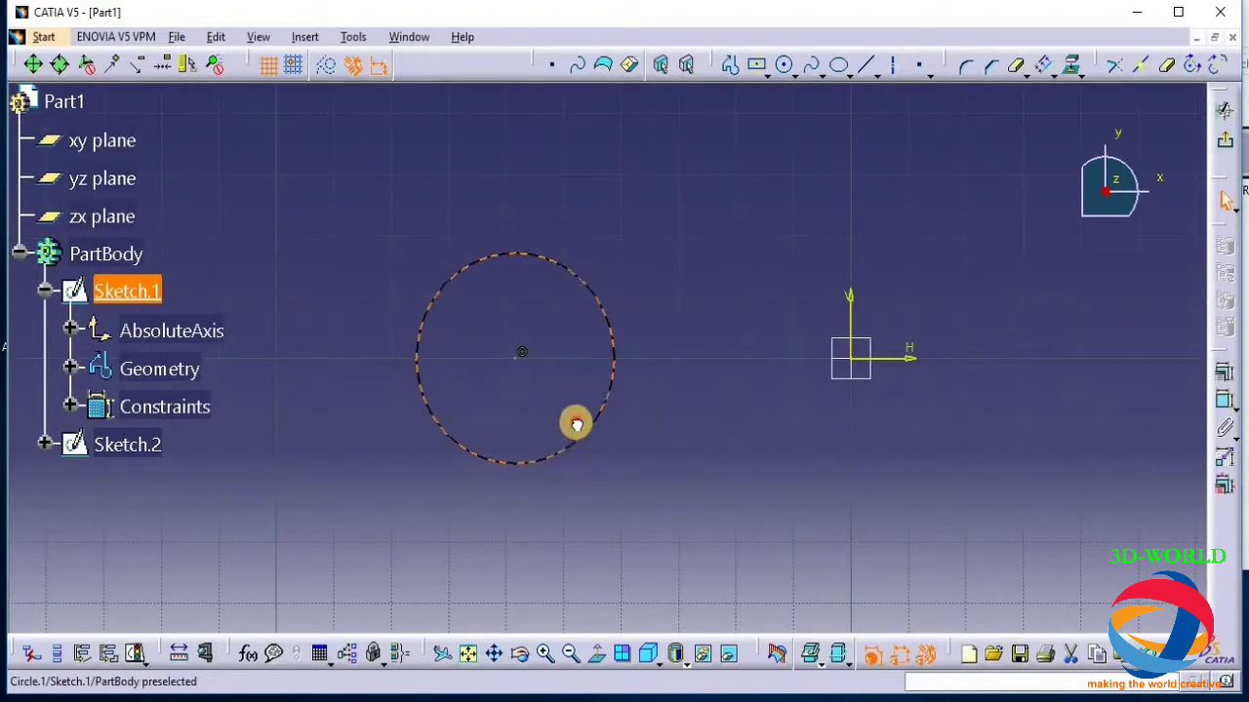
{"action": "left_click", "coordinate": [559, 410]}
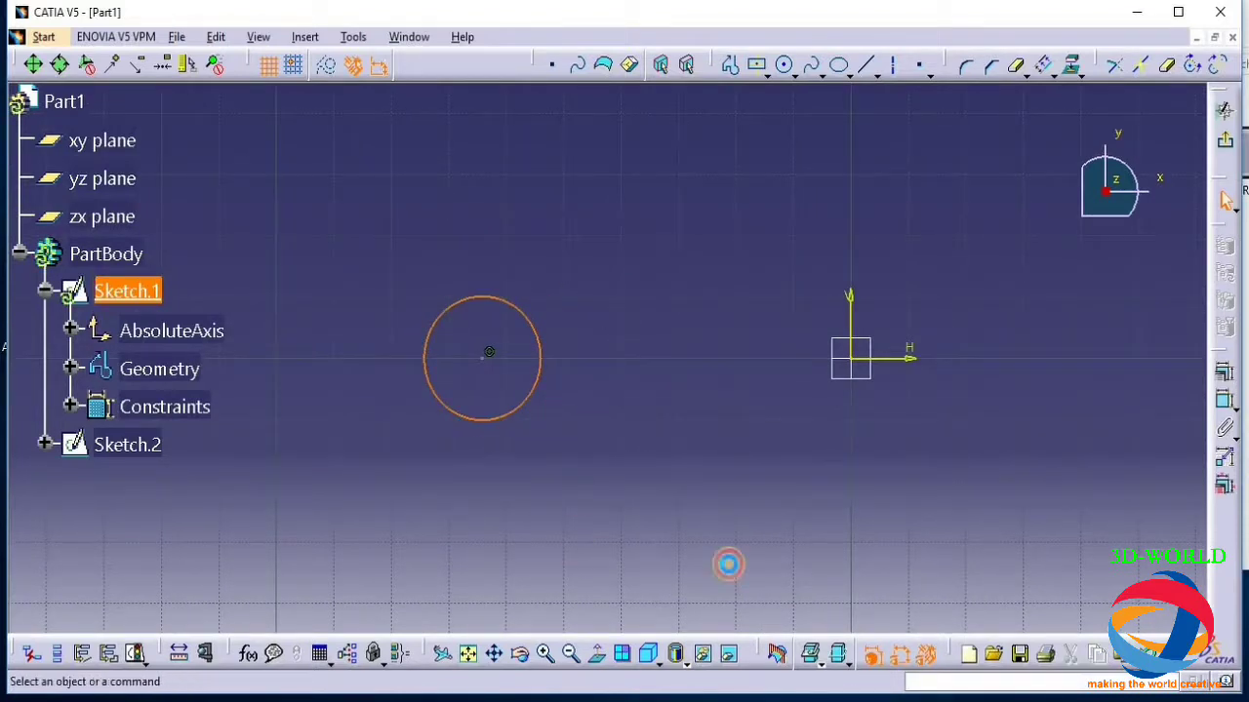
{"action": "left_click", "coordinate": [728, 564]}
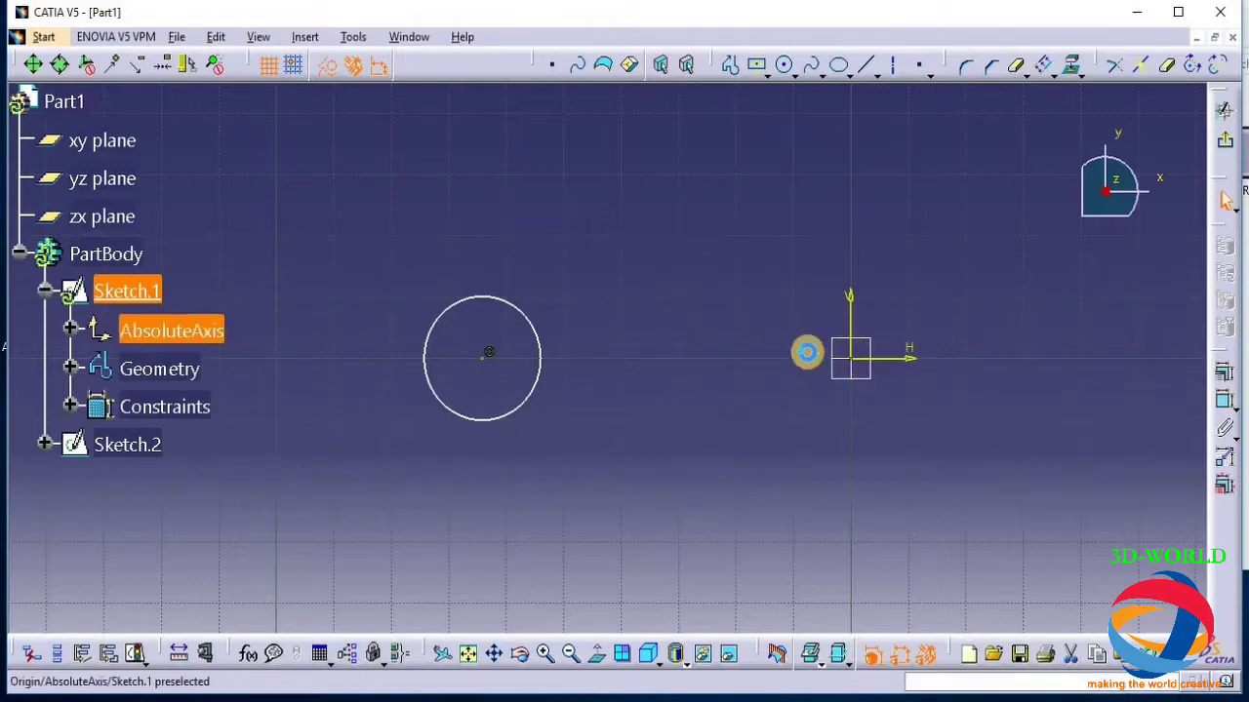
Constrain the circle's centre coincident with the sketch origin and exit the sketch
{"action": "left_click", "coordinate": [807, 352], "text": "ctrl"}
{"action": "left_click", "coordinate": [1224, 371]}
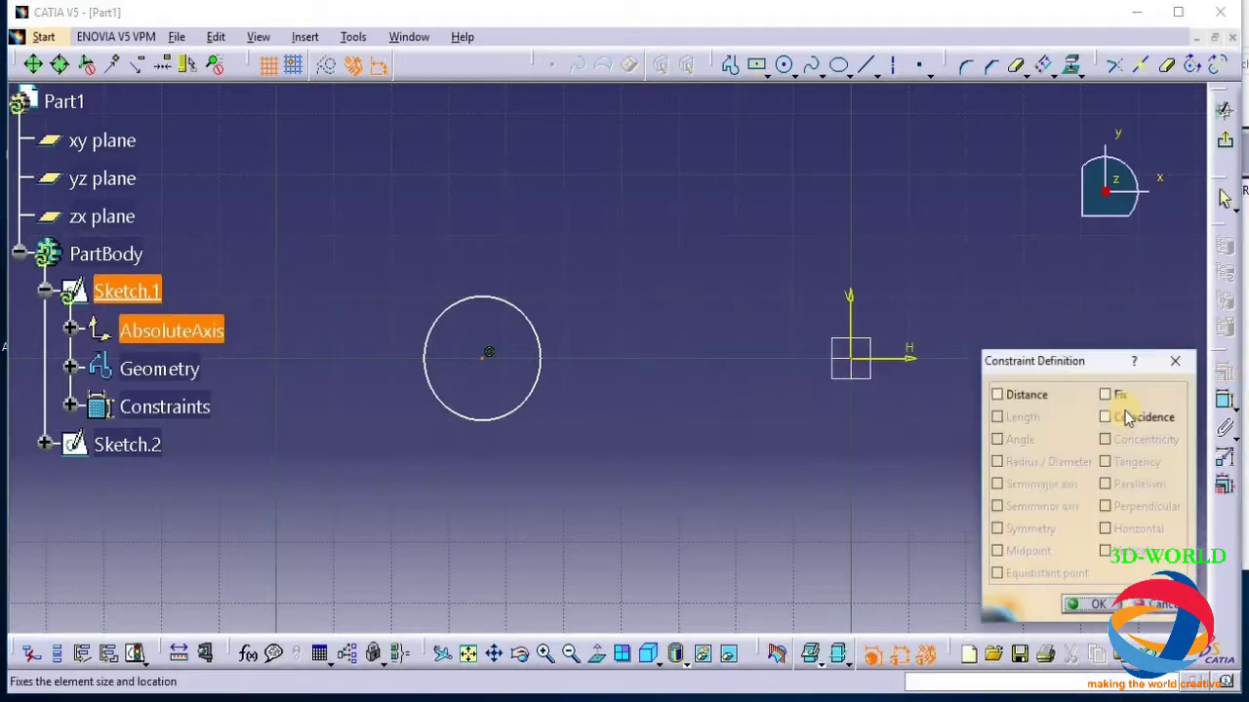
{"action": "left_click", "coordinate": [1122, 416]}
{"action": "left_click", "coordinate": [1091, 604]}
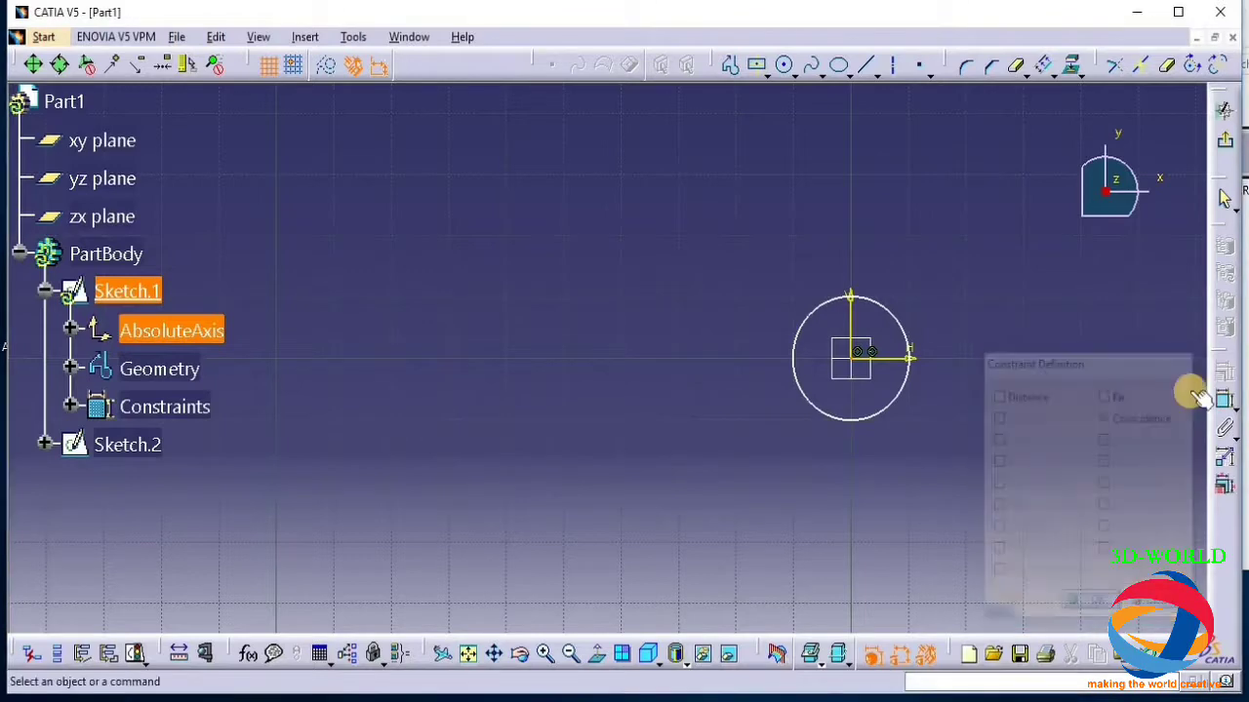
{"action": "left_click", "coordinate": [1224, 139]}
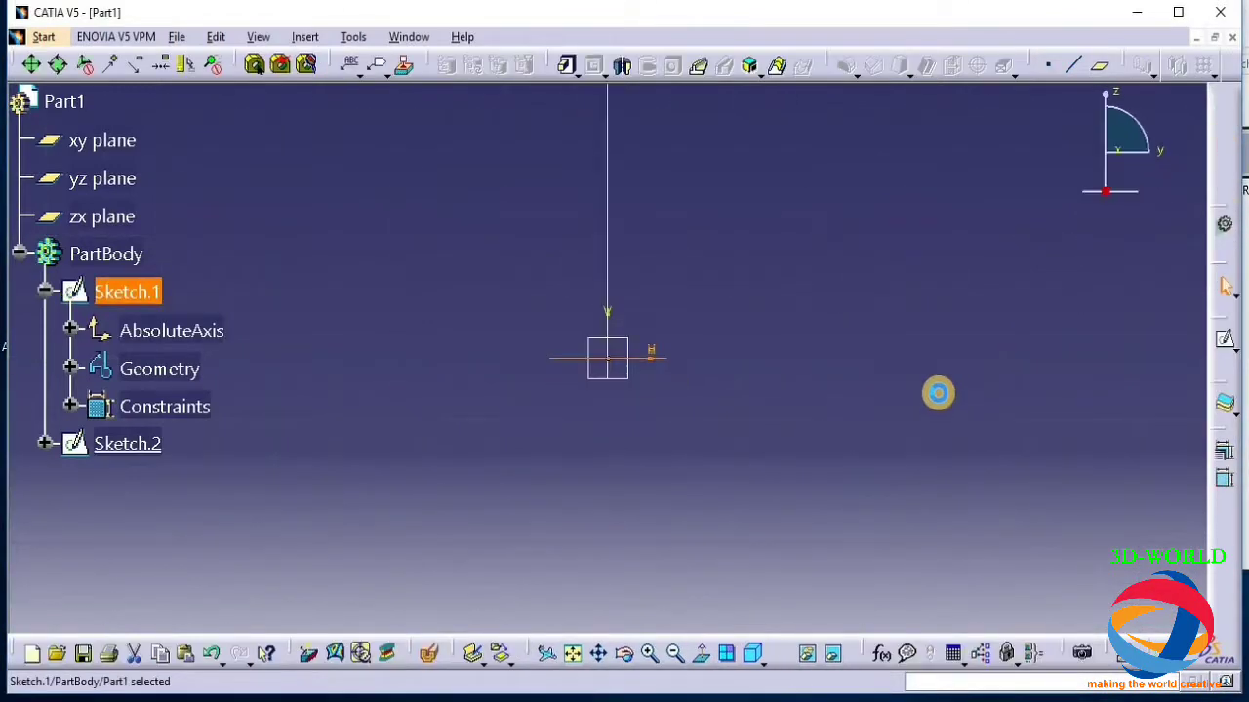
Examine the whole bent path together with the circle at its start, viewed flat and from an angle
{"action": "mouse_move", "coordinate": [937, 392]}
{"action": "middle_mouse_down"}
{"action": "mouse_move", "coordinate": [918, 507]}
{"action": "mouse_move", "coordinate": [839, 594]}
{"action": "middle_mouse_up"}
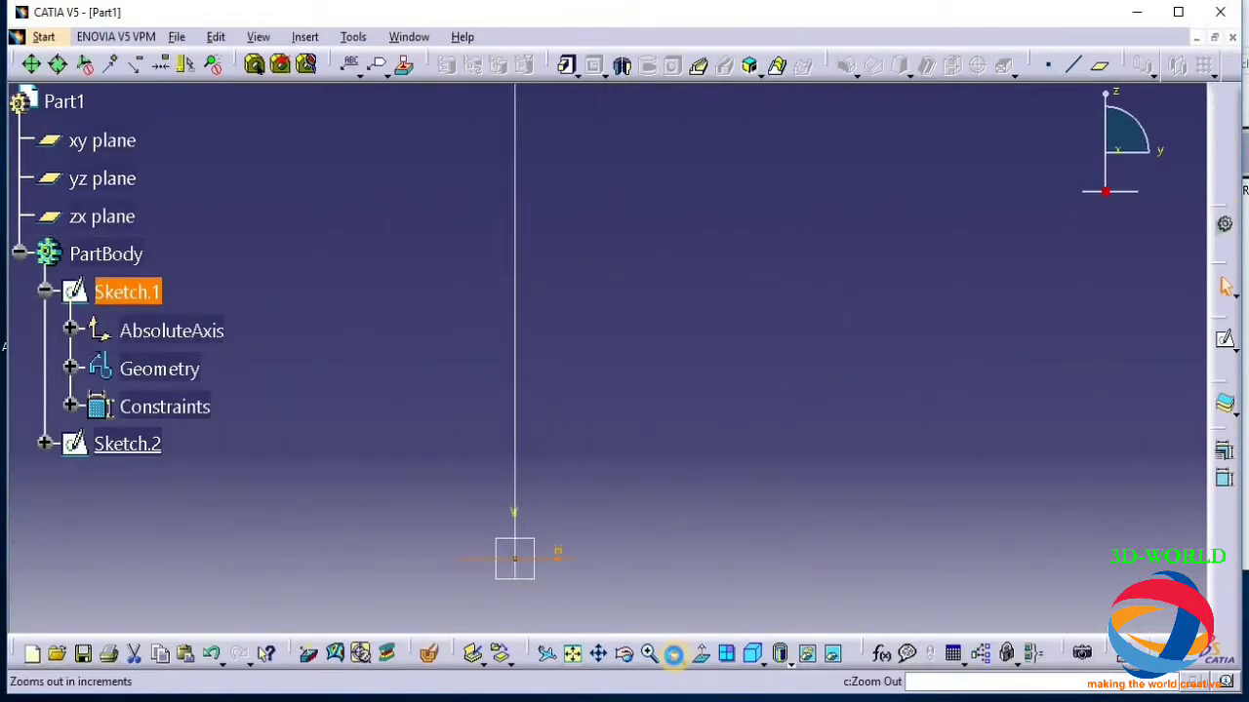
{"action": "left_click", "coordinate": [673, 653]}
{"action": "left_click", "coordinate": [673, 654]}
{"action": "left_click", "coordinate": [673, 653]}
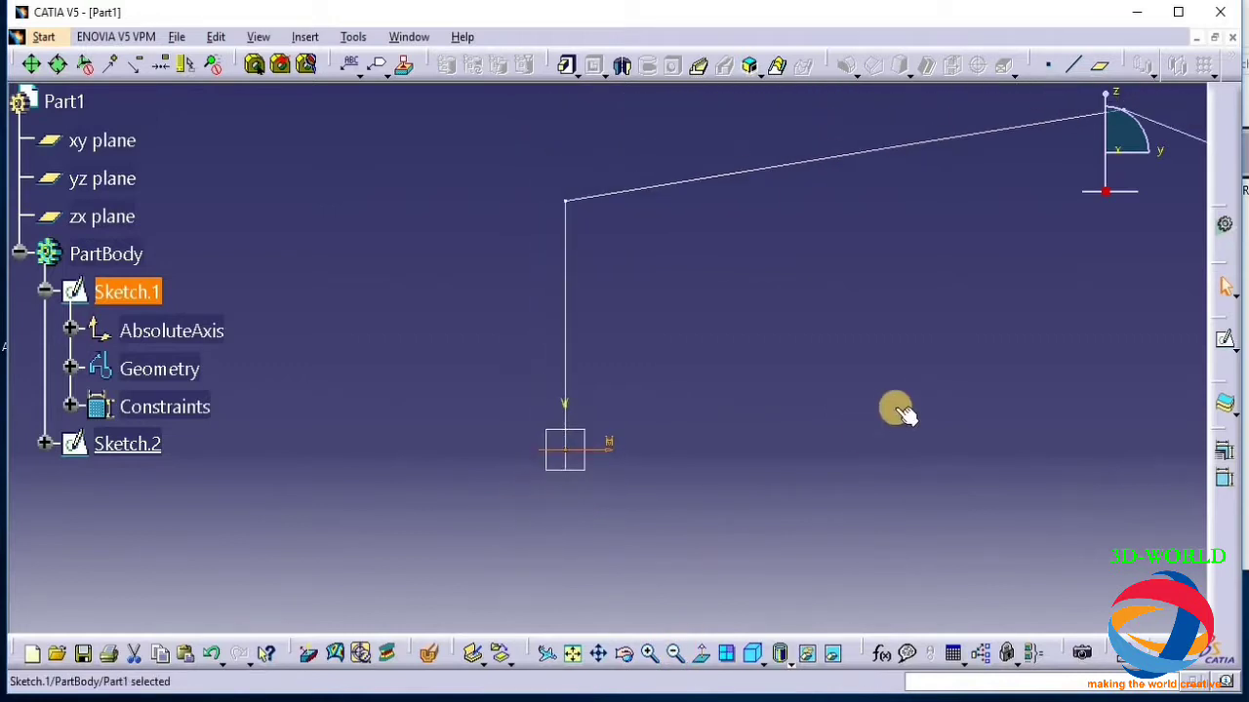
{"action": "mouse_move", "coordinate": [897, 411]}
{"action": "middle_mouse_down"}
{"action": "mouse_move", "coordinate": [588, 501]}
{"action": "mouse_move", "coordinate": [560, 482]}
{"action": "middle_mouse_up"}
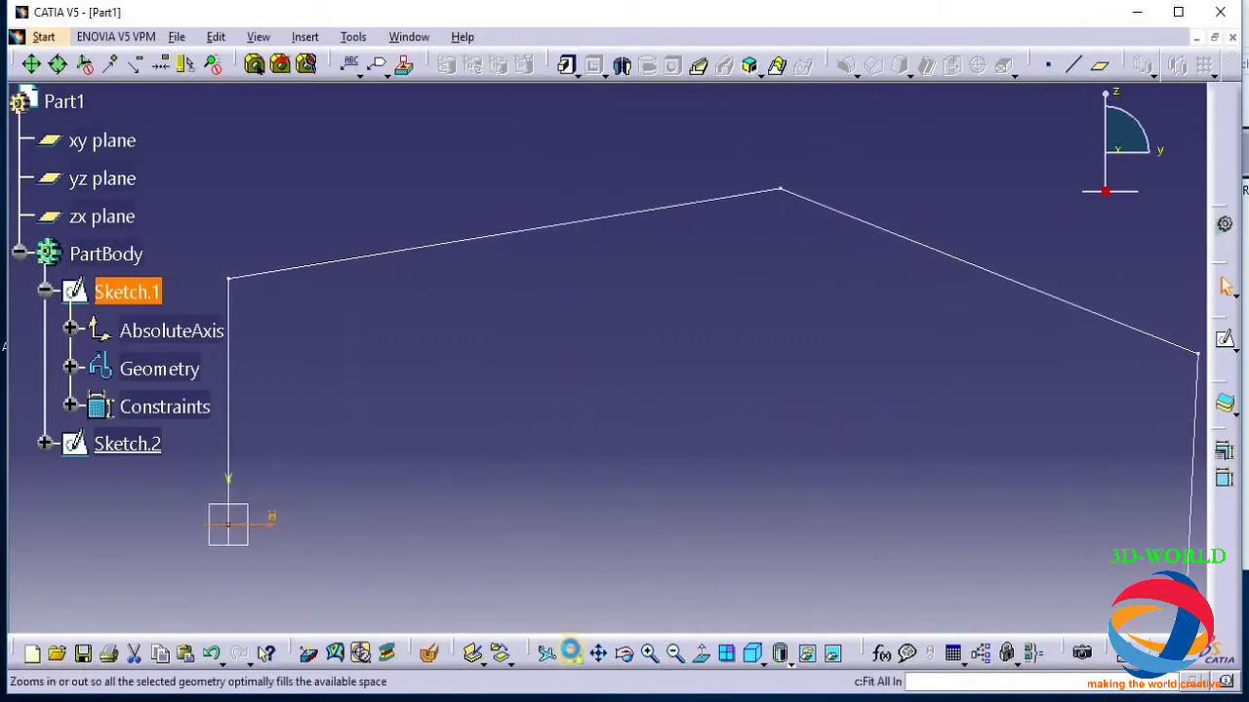
{"action": "left_click", "coordinate": [571, 653]}
{"action": "left_click", "coordinate": [482, 501]}
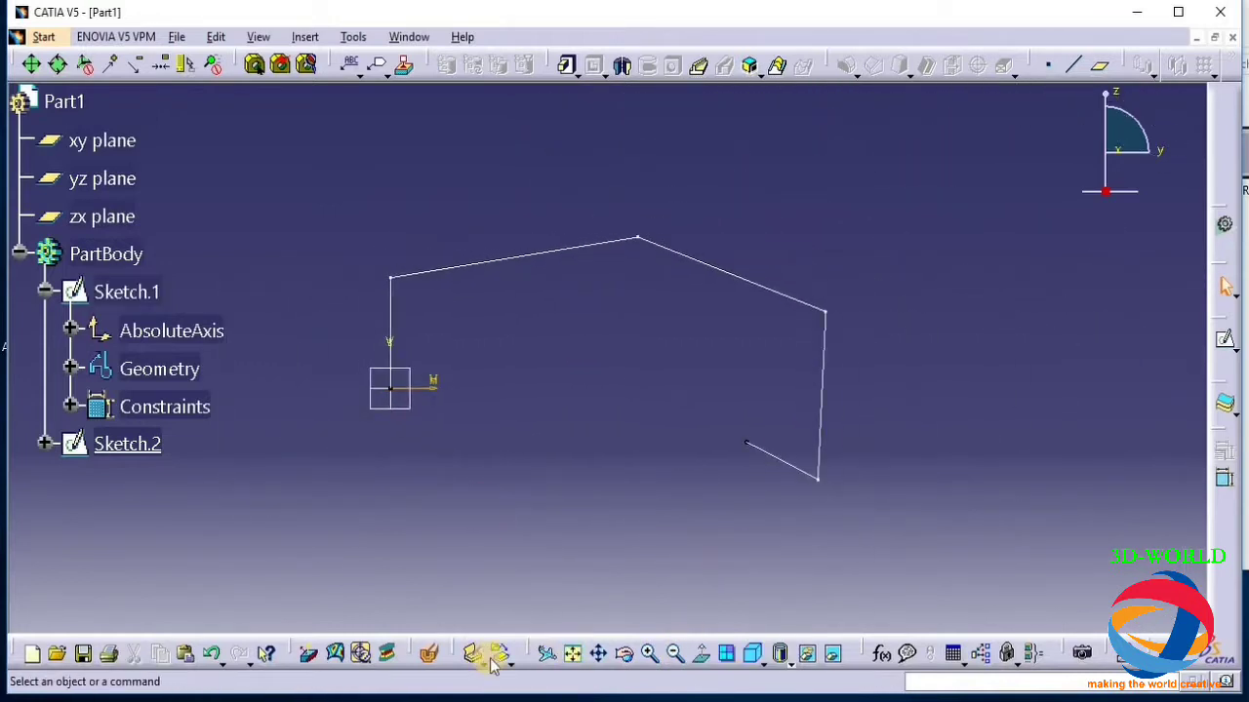
{"action": "left_click", "coordinate": [625, 654]}
{"action": "mouse_move", "coordinate": [485, 371]}
{"action": "left_mouse_down"}
{"action": "mouse_move", "coordinate": [471, 481]}
{"action": "mouse_move", "coordinate": [459, 470]}
{"action": "left_mouse_up"}
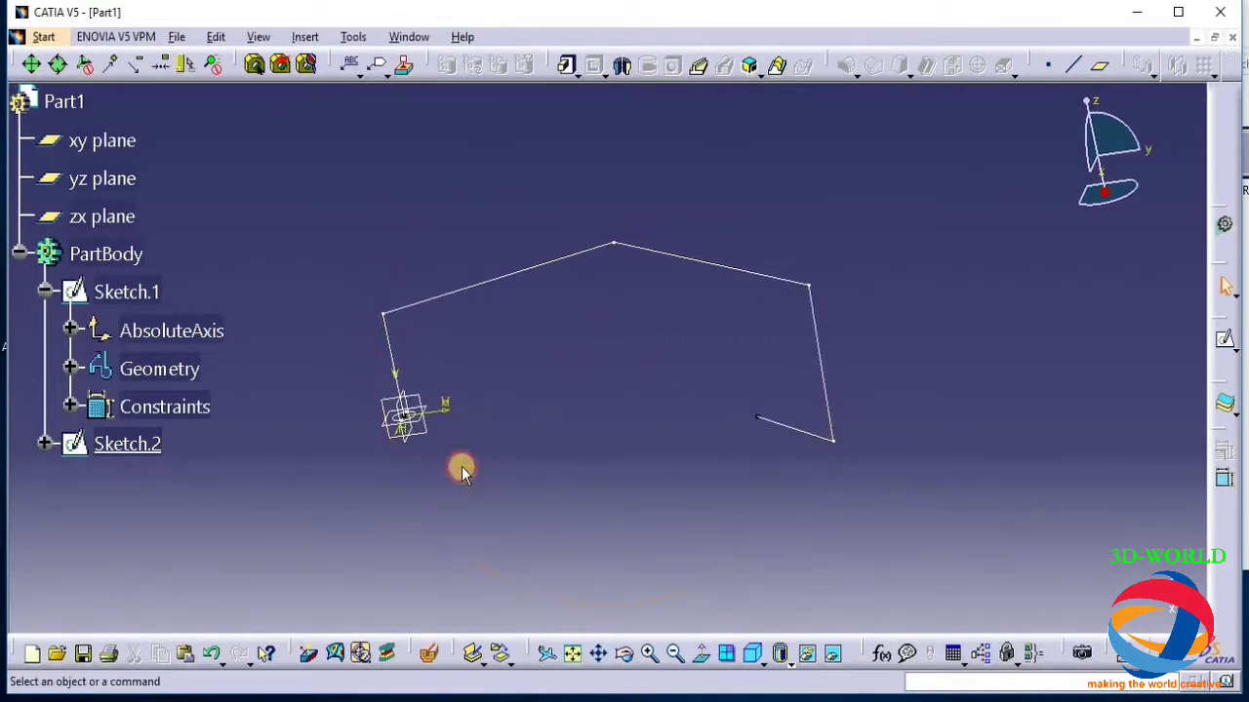
Create a Rib with Sketch.1 as the profile and Sketch.2 as the center curve, with profile control Keep angle
{"action": "left_click", "coordinate": [695, 66]}
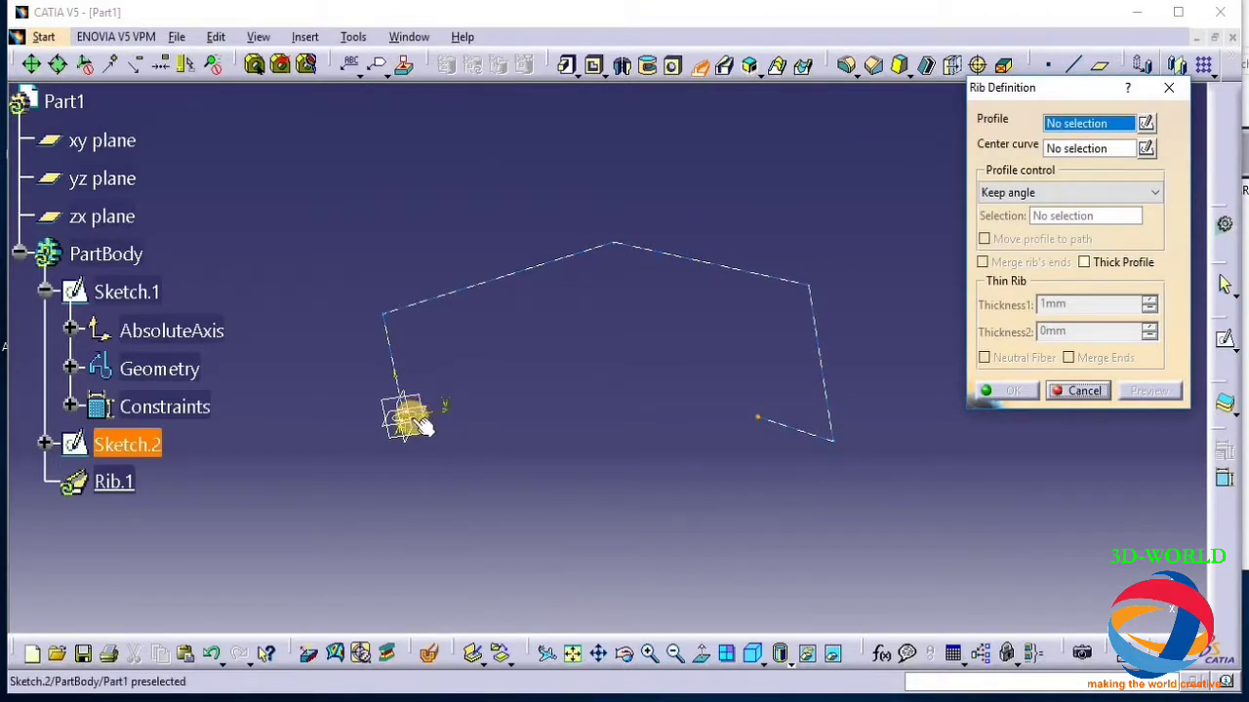
{"action": "left_click", "coordinate": [153, 298]}
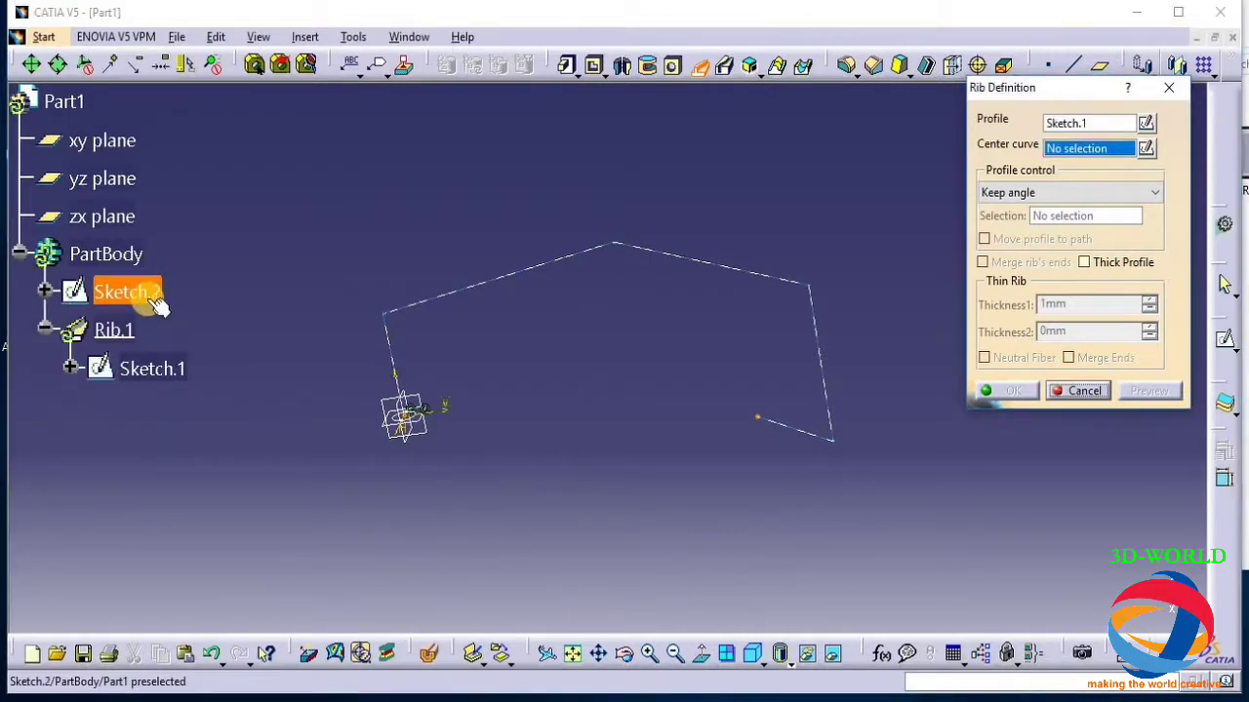
{"action": "left_click", "coordinate": [452, 291]}
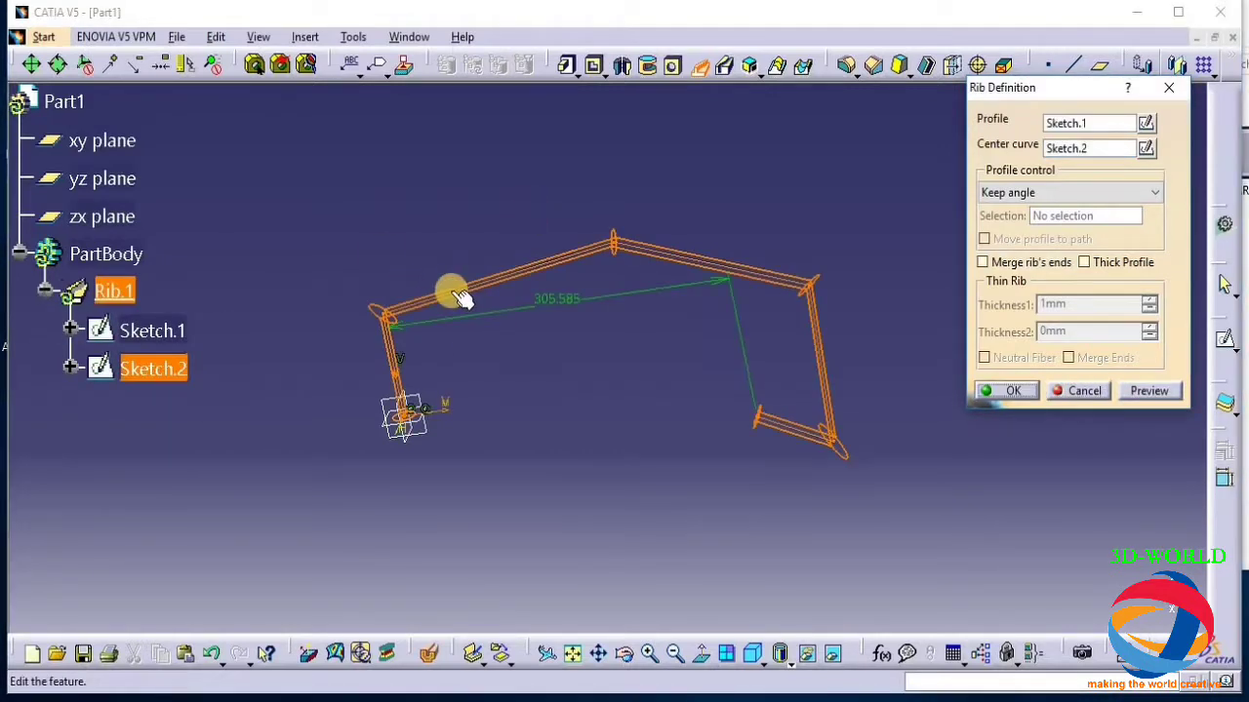
{"action": "left_click", "coordinate": [1147, 391]}
{"action": "left_click", "coordinate": [1012, 390]}
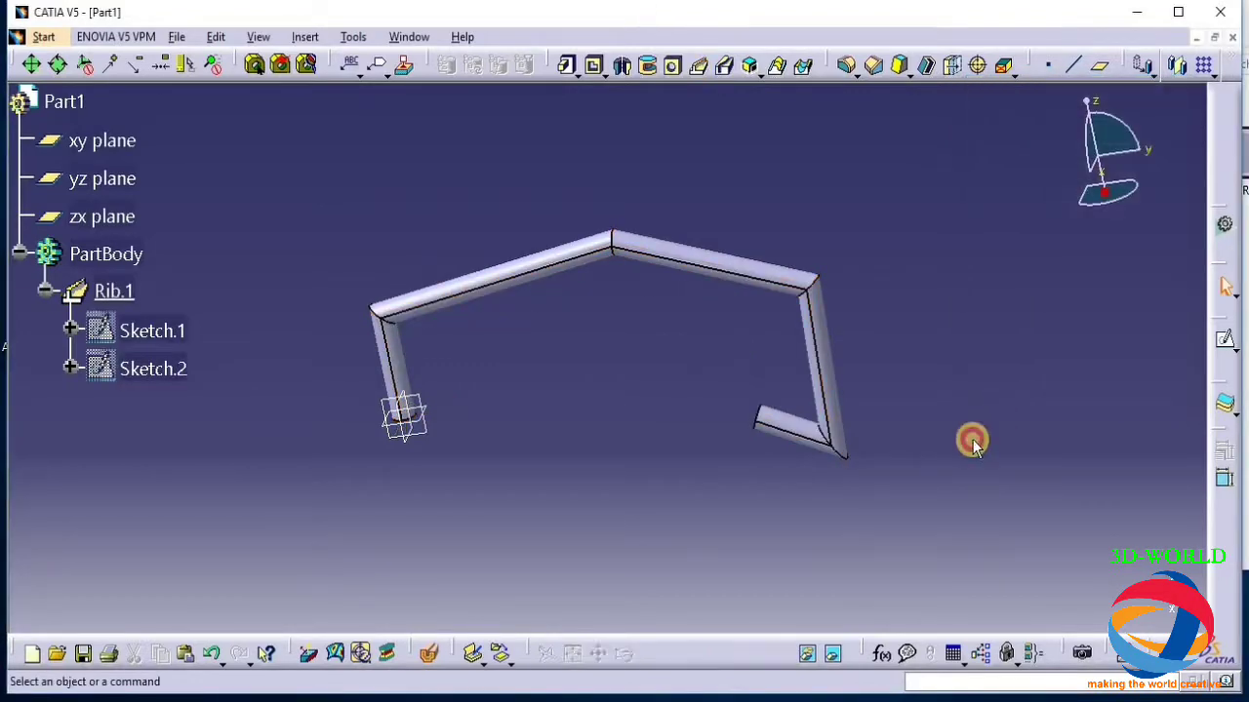
Inspect the swept rib from below, including its circular end face at the origin
{"action": "left_click", "coordinate": [625, 654]}
{"action": "left_click_drag", "start_coordinate": [585, 323], "coordinate": [591, 257]}
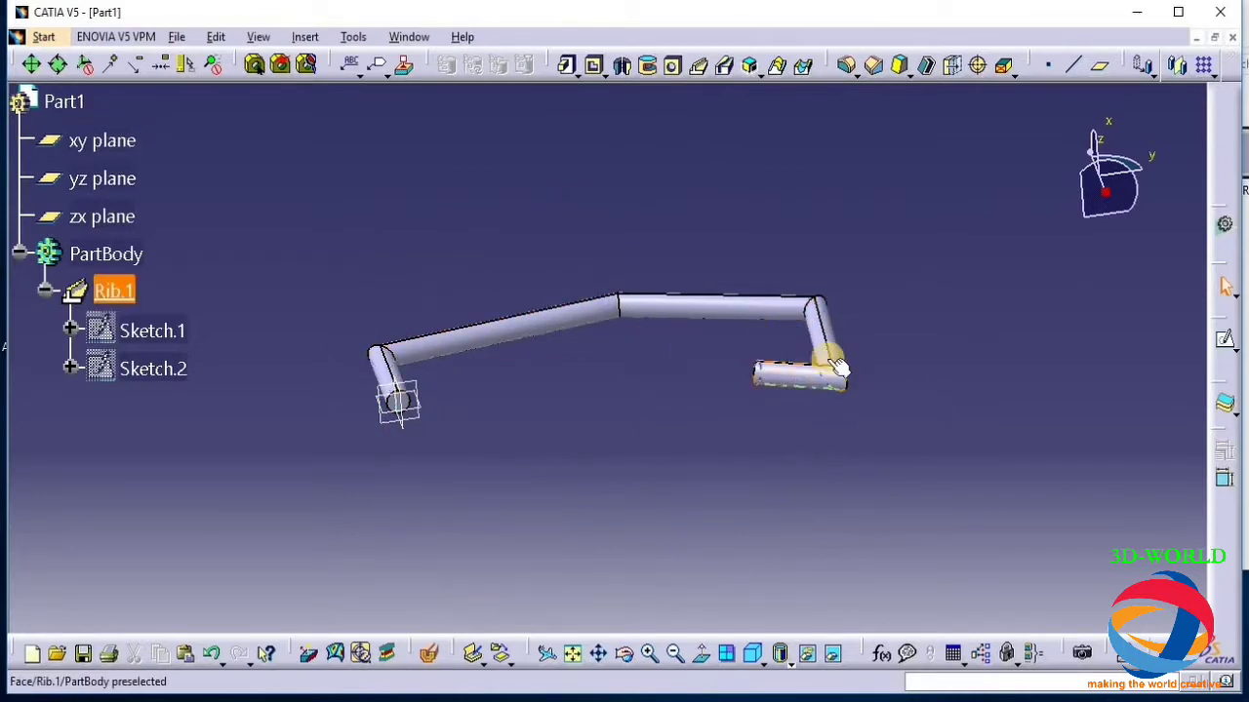
{"action": "left_click", "coordinate": [625, 652]}
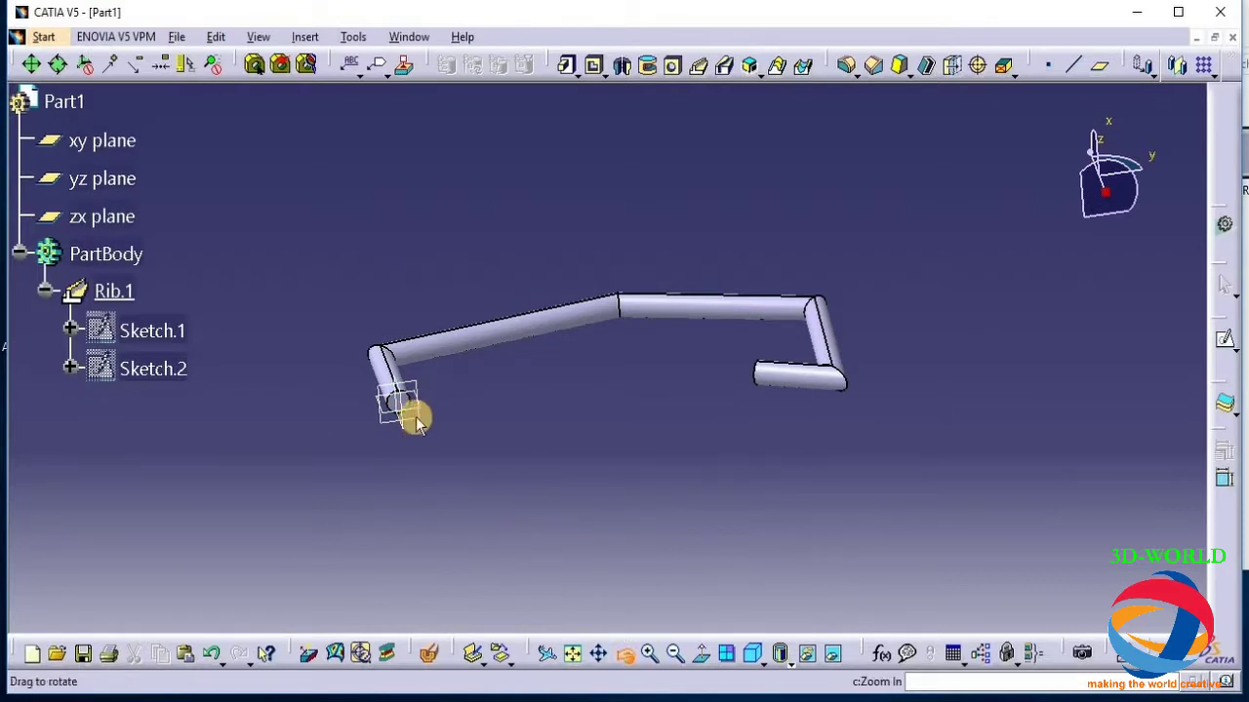
{"action": "left_click", "coordinate": [415, 422]}
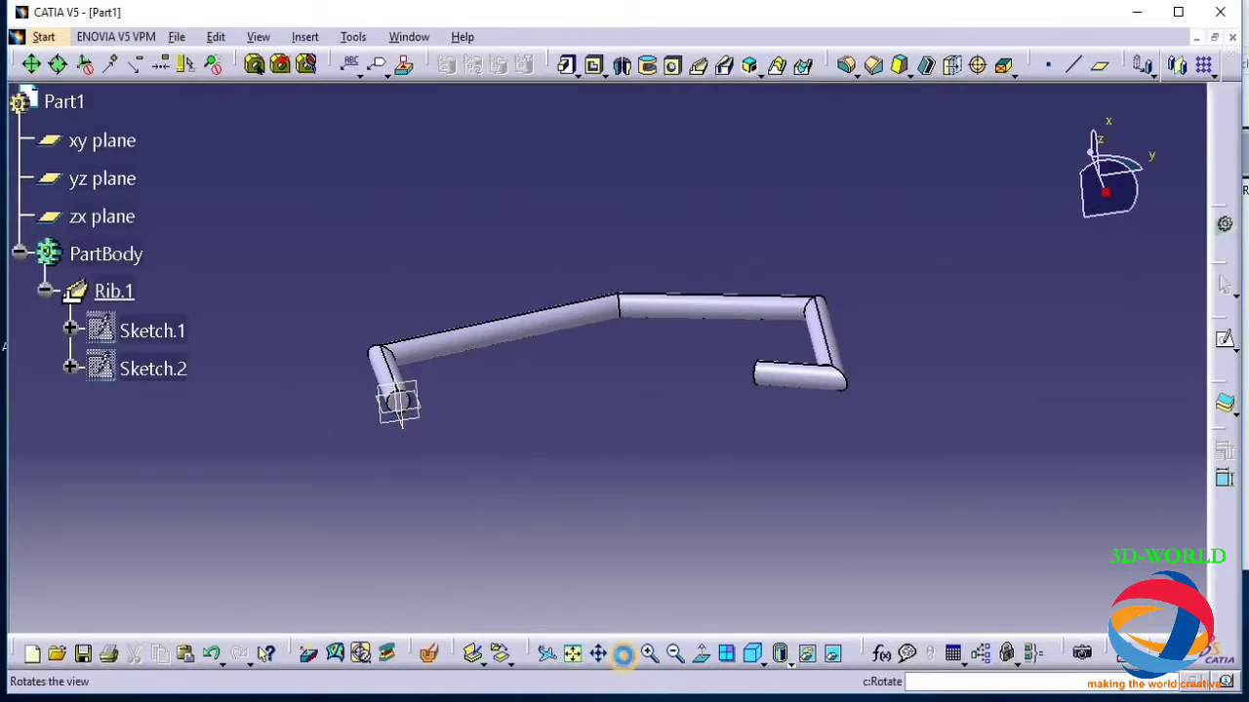
{"action": "left_click", "coordinate": [412, 410]}
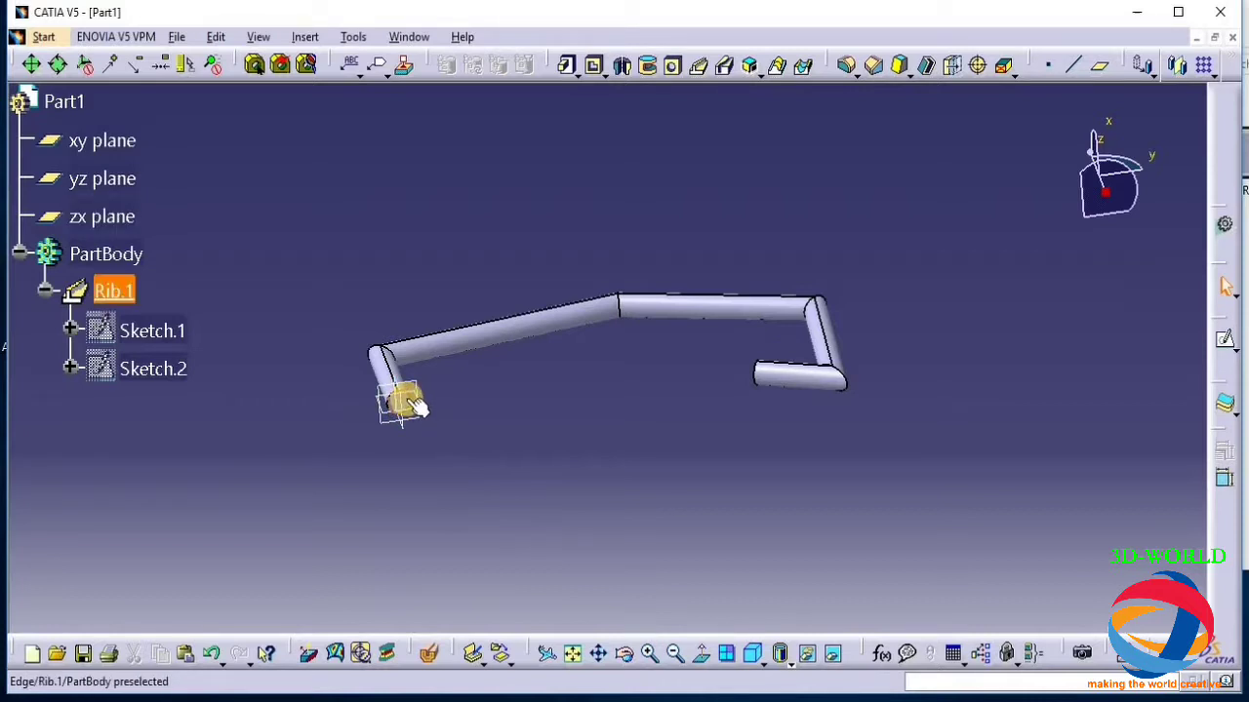
{"action": "left_click", "coordinate": [409, 406]}
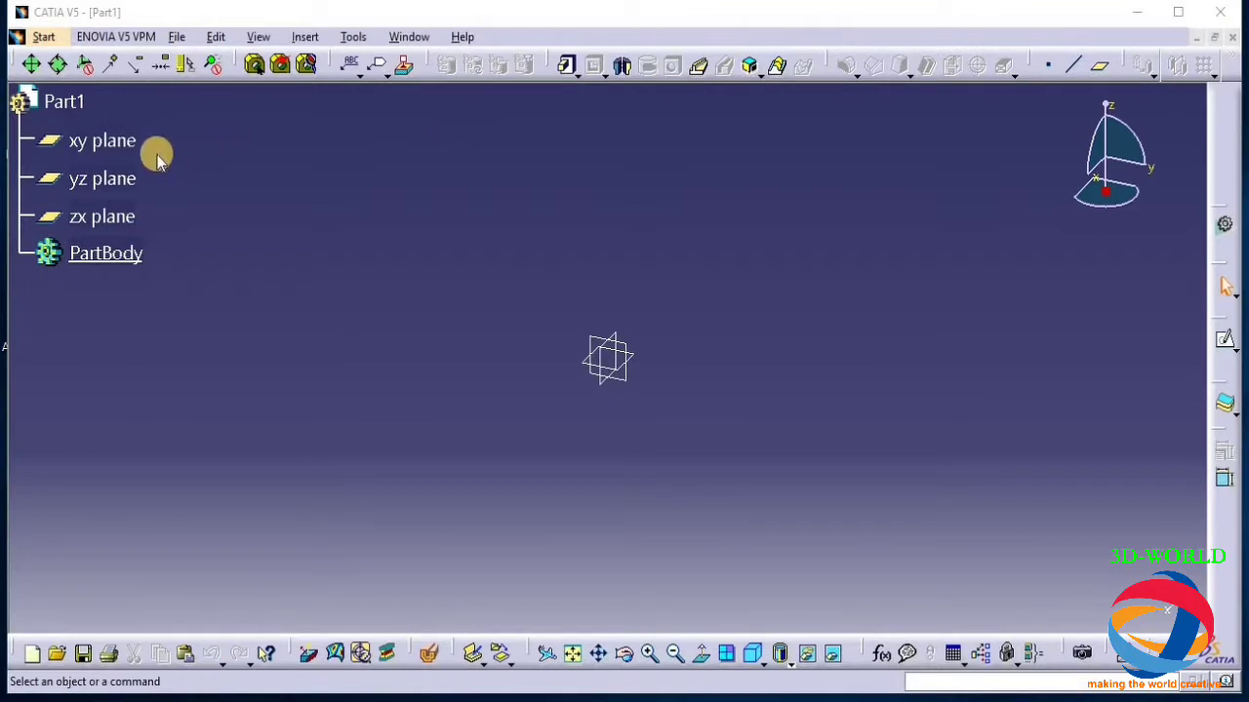
In the new empty part, sketch a small circle on the xy plane, centred on the horizontal axis about 62 mm left of the origin
{"action": "left_click", "coordinate": [109, 139]}
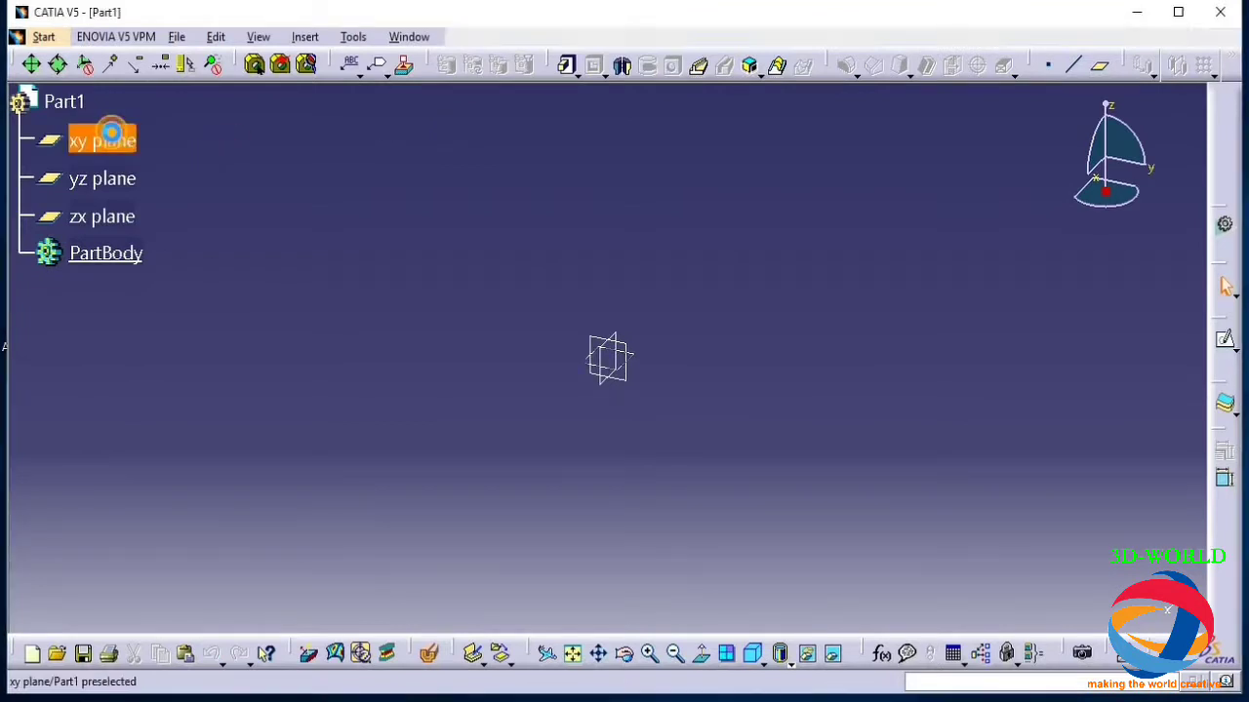
{"action": "left_click", "coordinate": [1225, 339]}
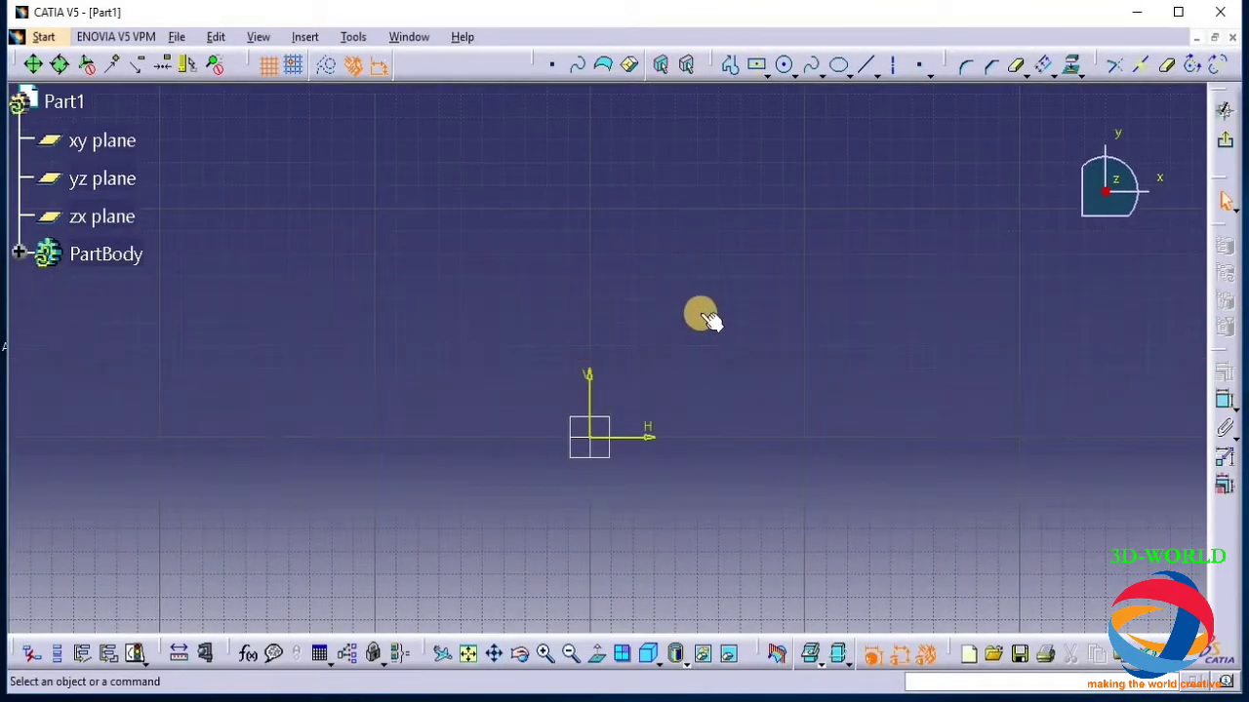
{"action": "left_click", "coordinate": [781, 65]}
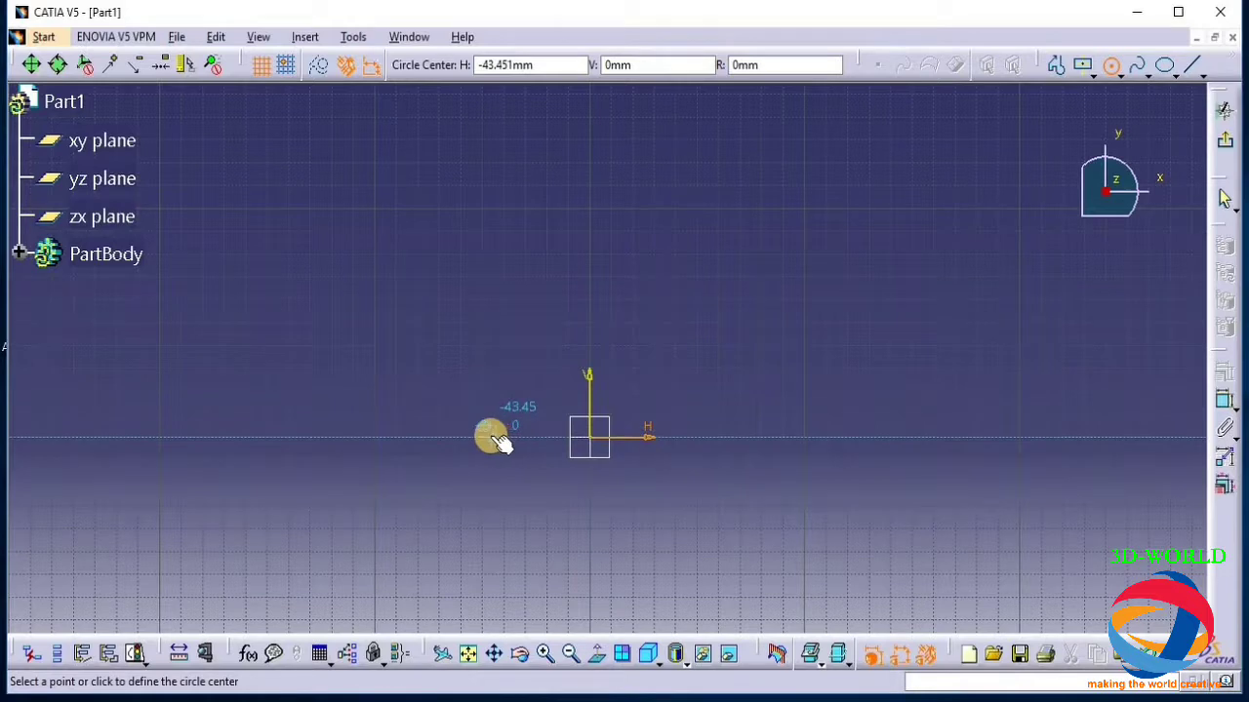
{"action": "left_click", "coordinate": [456, 436]}
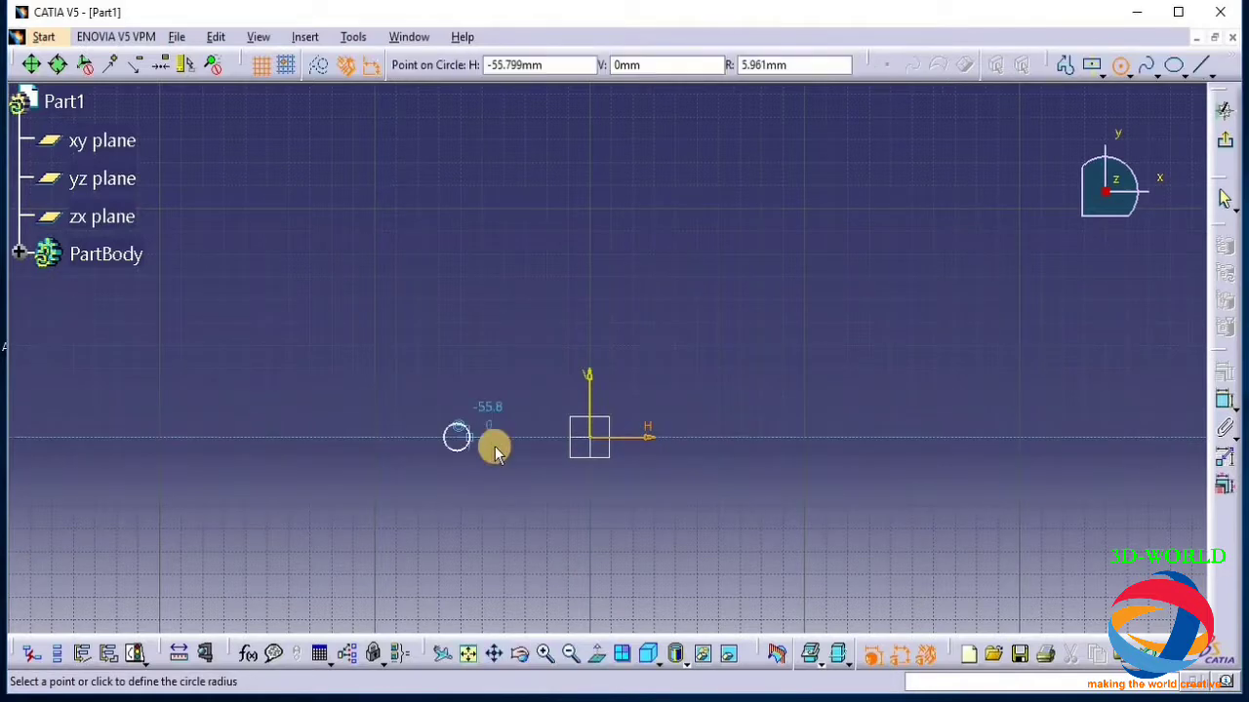
{"action": "left_click", "coordinate": [476, 442]}
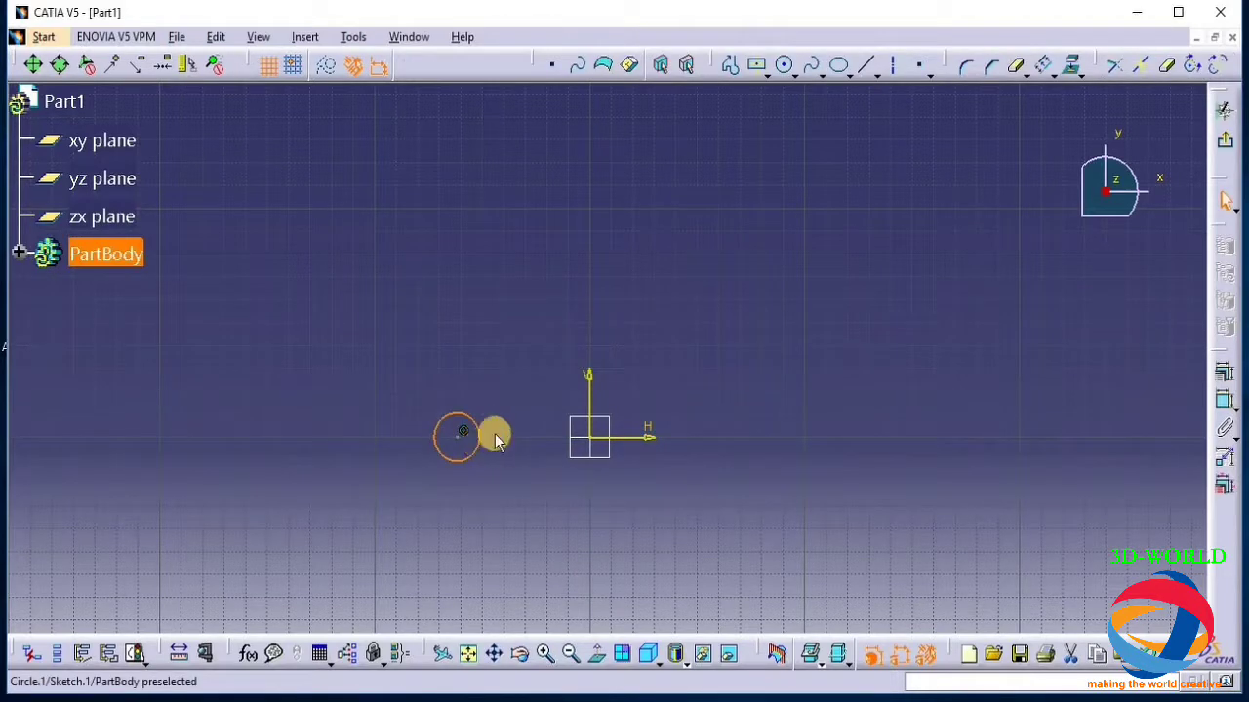
{"action": "left_click", "coordinate": [715, 515]}
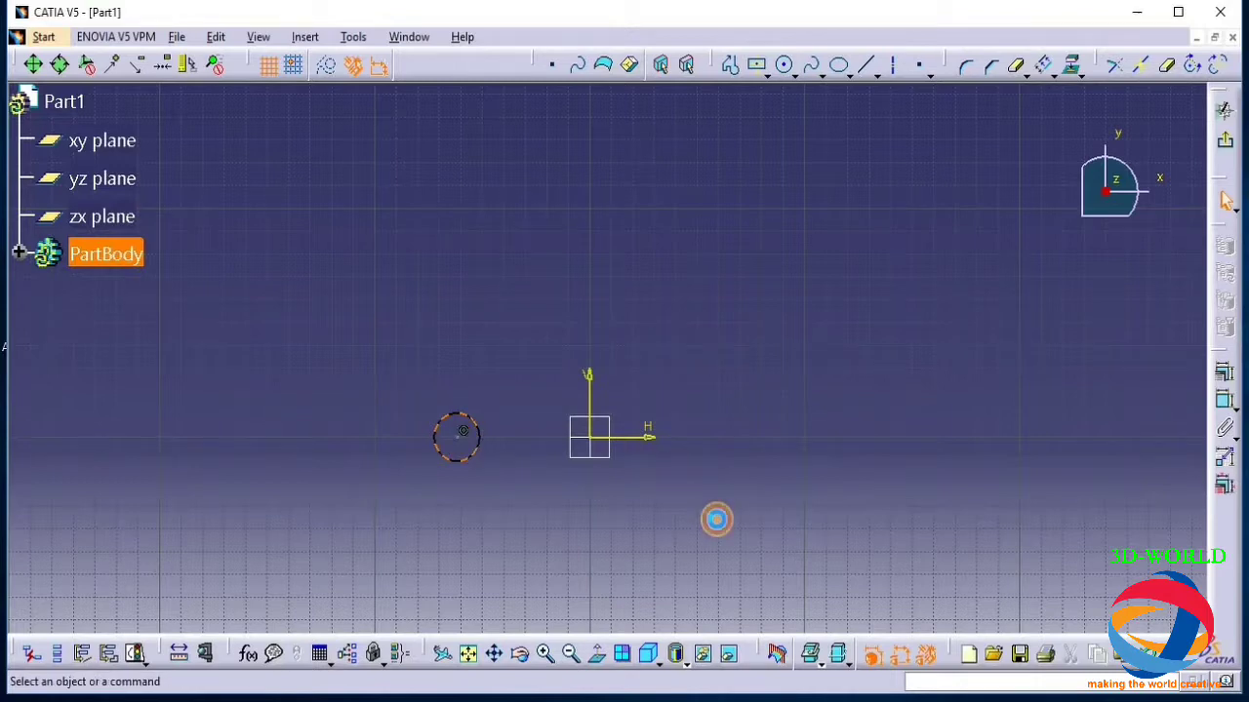
Mirror the circle about the sketch's vertical axis
{"action": "left_click", "coordinate": [468, 451]}
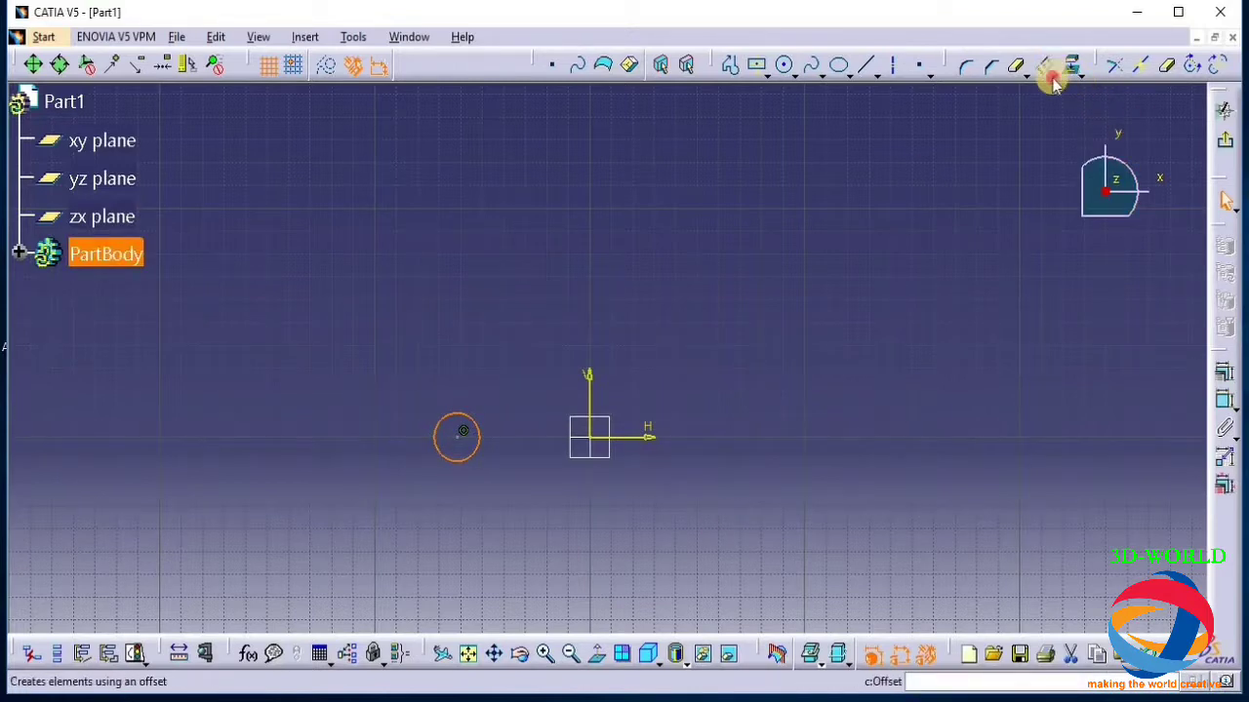
{"action": "left_click", "coordinate": [1054, 75]}
{"action": "left_click", "coordinate": [1070, 103]}
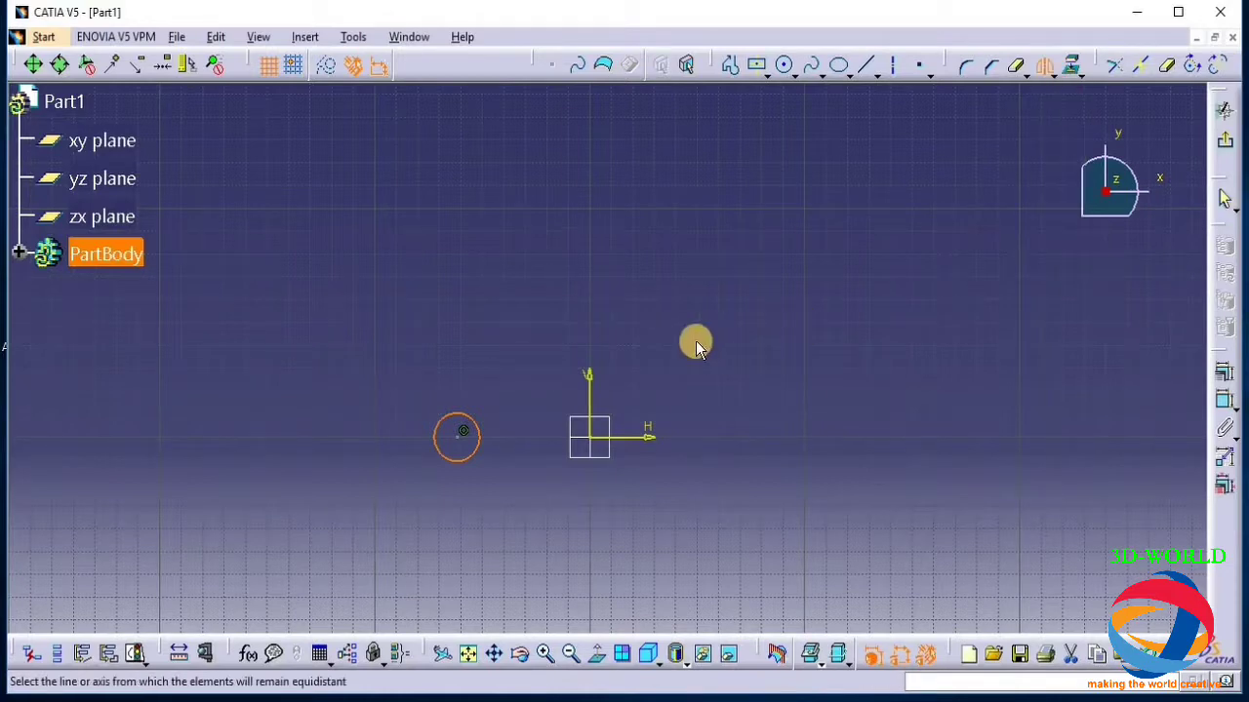
{"action": "left_click", "coordinate": [590, 397]}
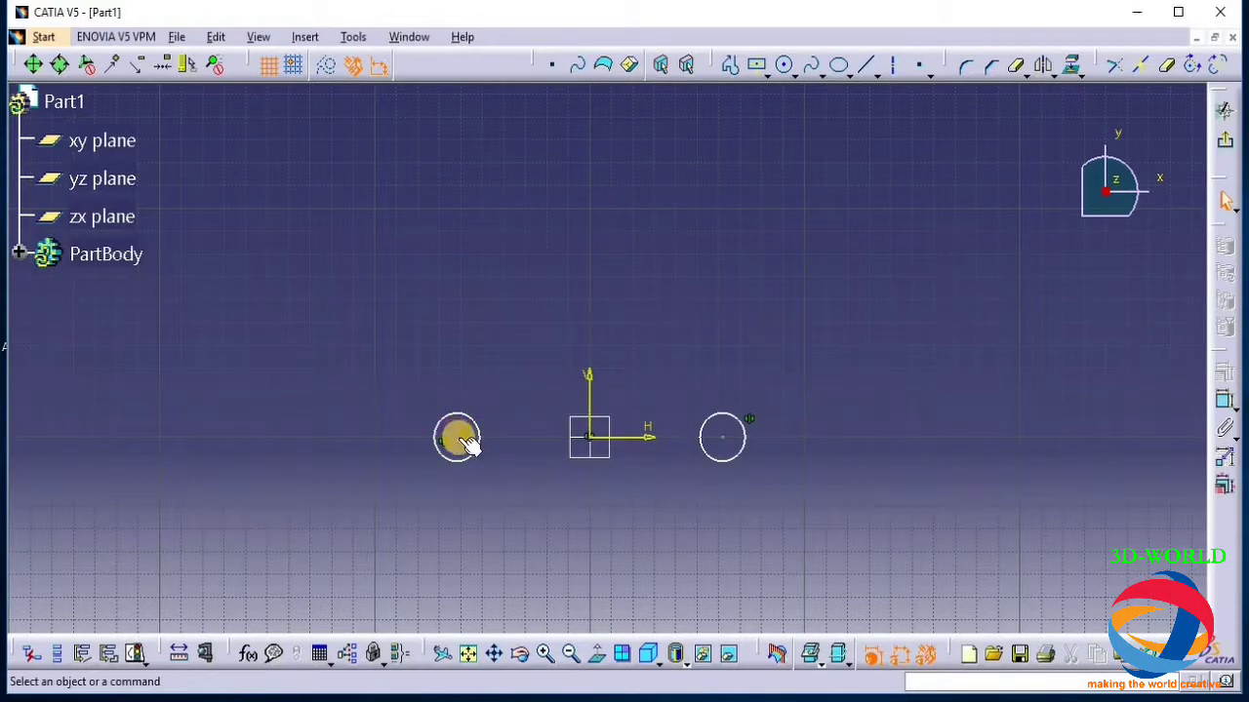
Move the original circle along the horizontal axis closer to the origin and exit the sketch
{"action": "left_click_drag", "start_coordinate": [457, 438], "coordinate": [497, 437]}
{"action": "left_click", "coordinate": [544, 539]}
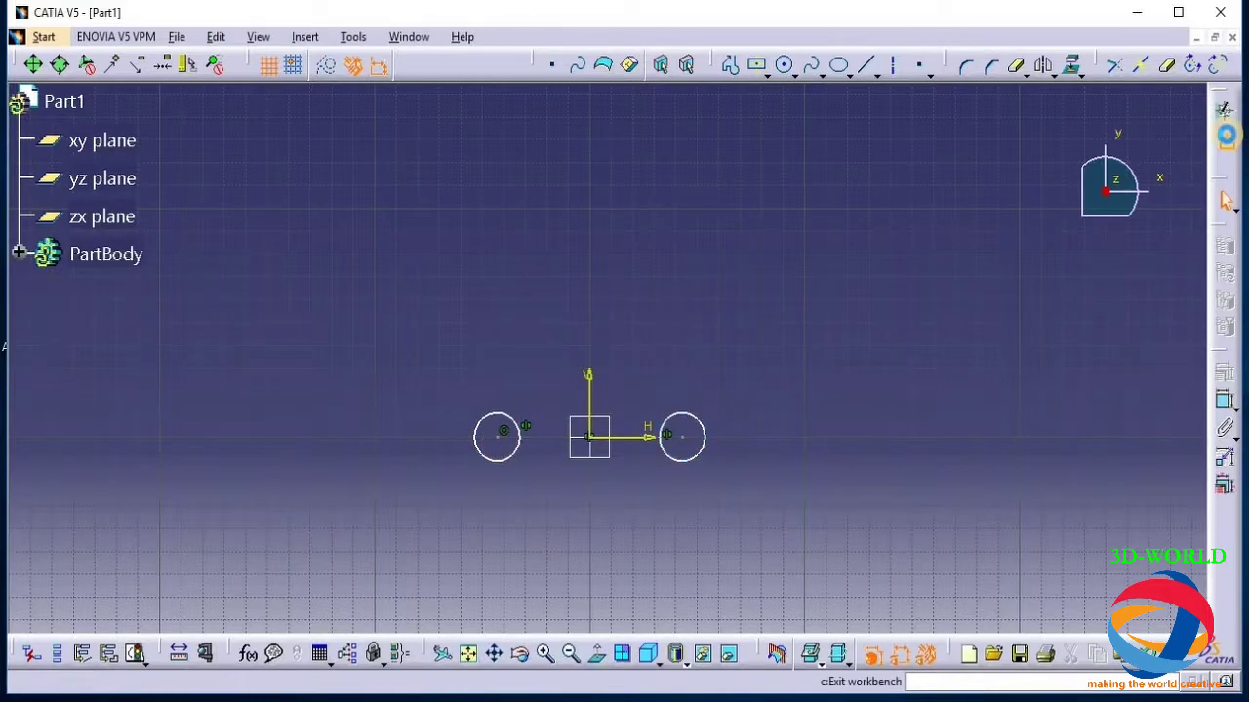
{"action": "left_click", "coordinate": [1223, 110]}
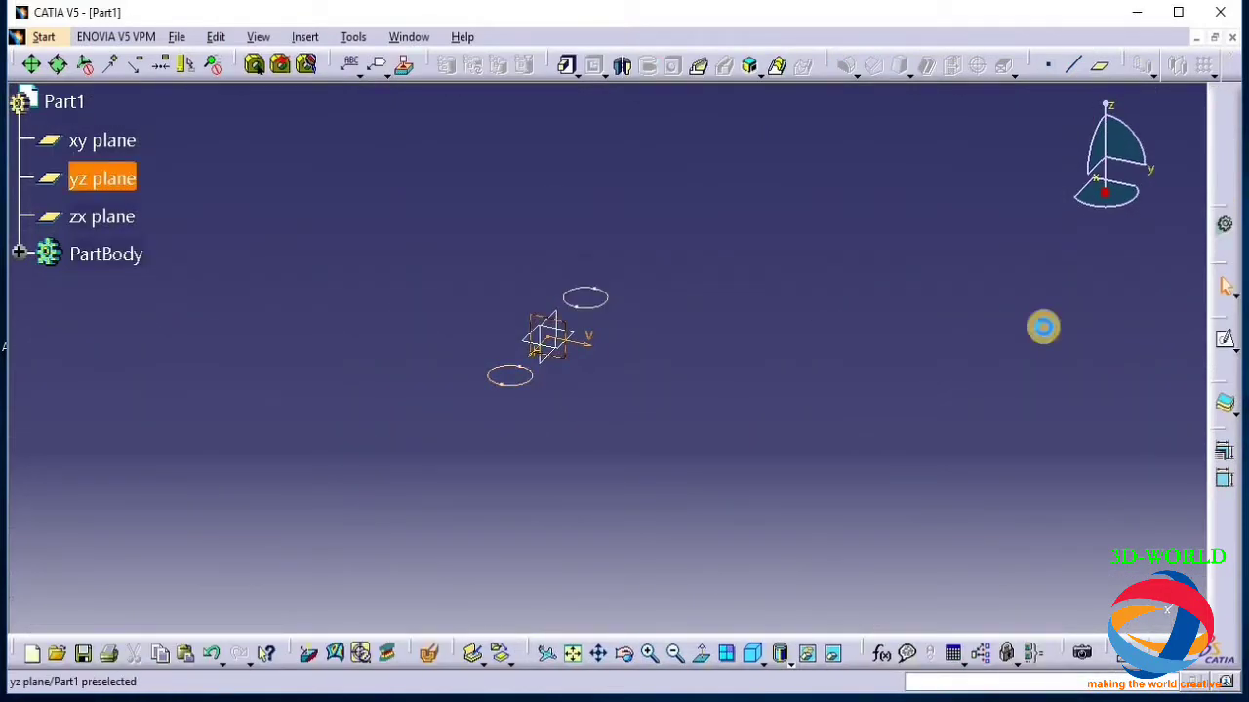
Open a sketch on the yz plane and start a profile with a vertical line about 128 mm up from the horizontal axis, about 34 mm left of the origin
{"action": "left_click", "coordinate": [1224, 343]}
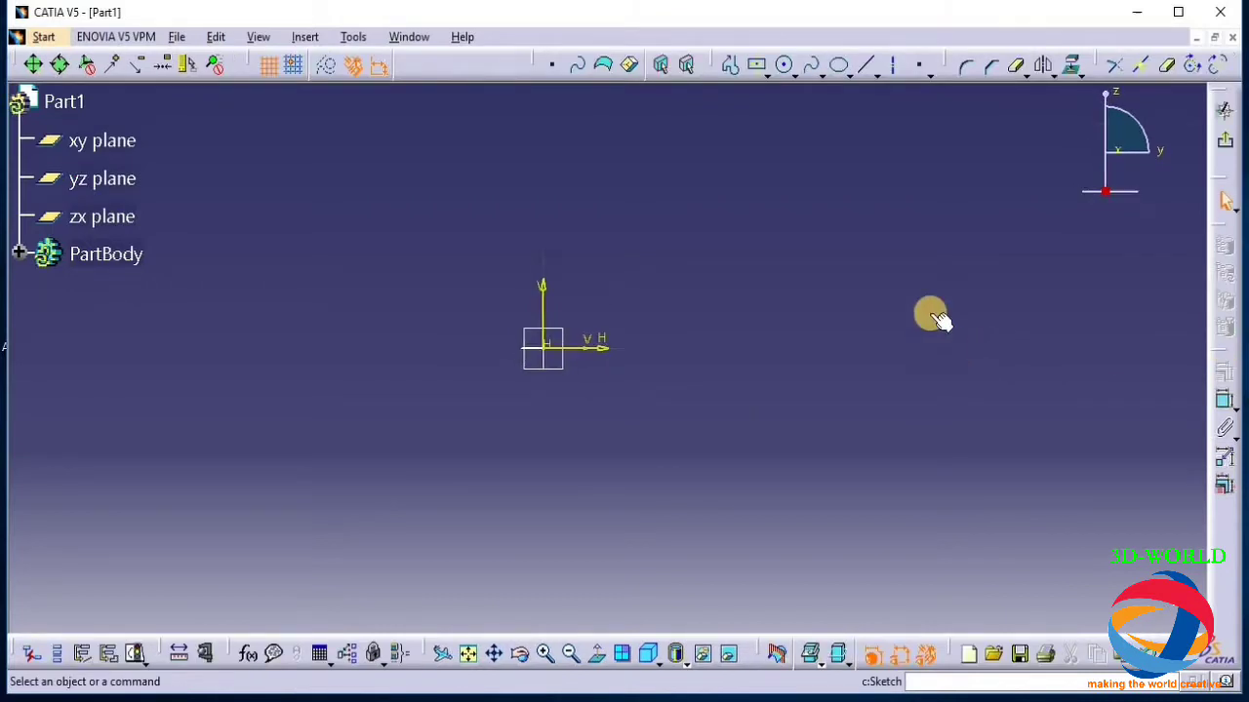
{"action": "left_click", "coordinate": [728, 68]}
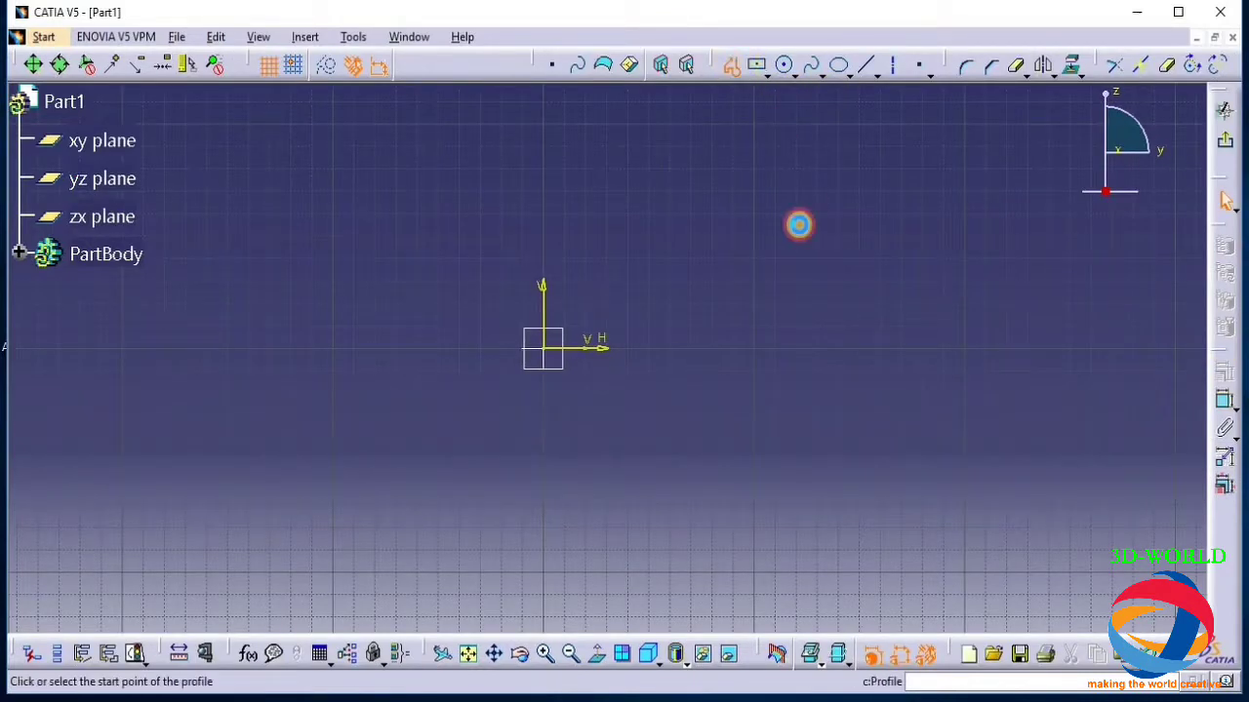
{"action": "middle_click_drag", "start_coordinate": [792, 287], "coordinate": [547, 459]}
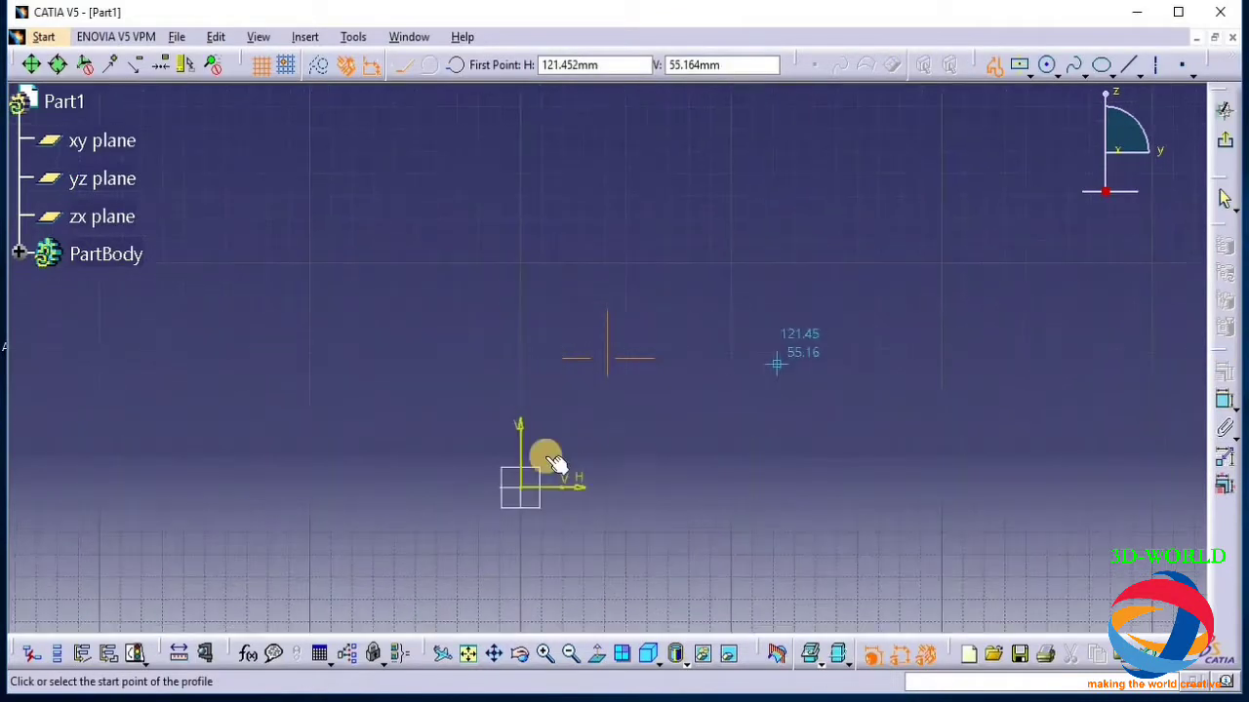
{"action": "left_click", "coordinate": [450, 486]}
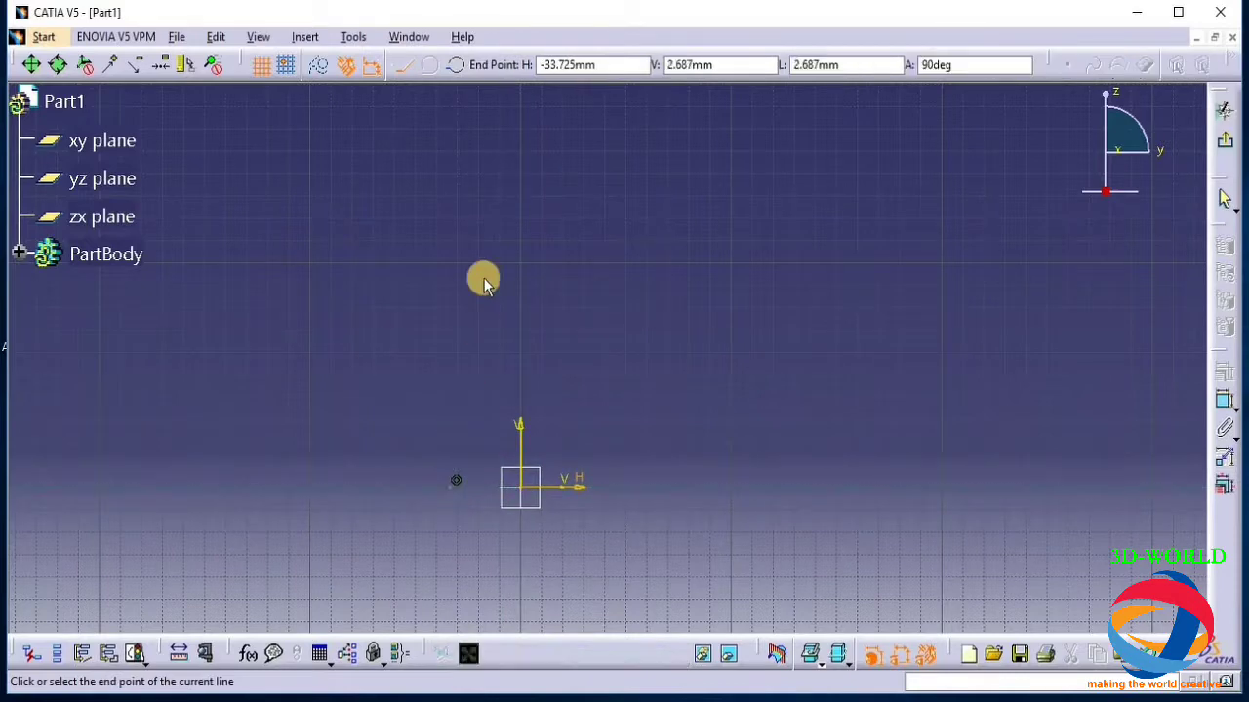
{"action": "left_click", "coordinate": [449, 199]}
Continue the profile with a tangent arc over to the vertical axis and a vertical line down to the origin, ending it open
{"action": "left_click", "coordinate": [434, 67]}
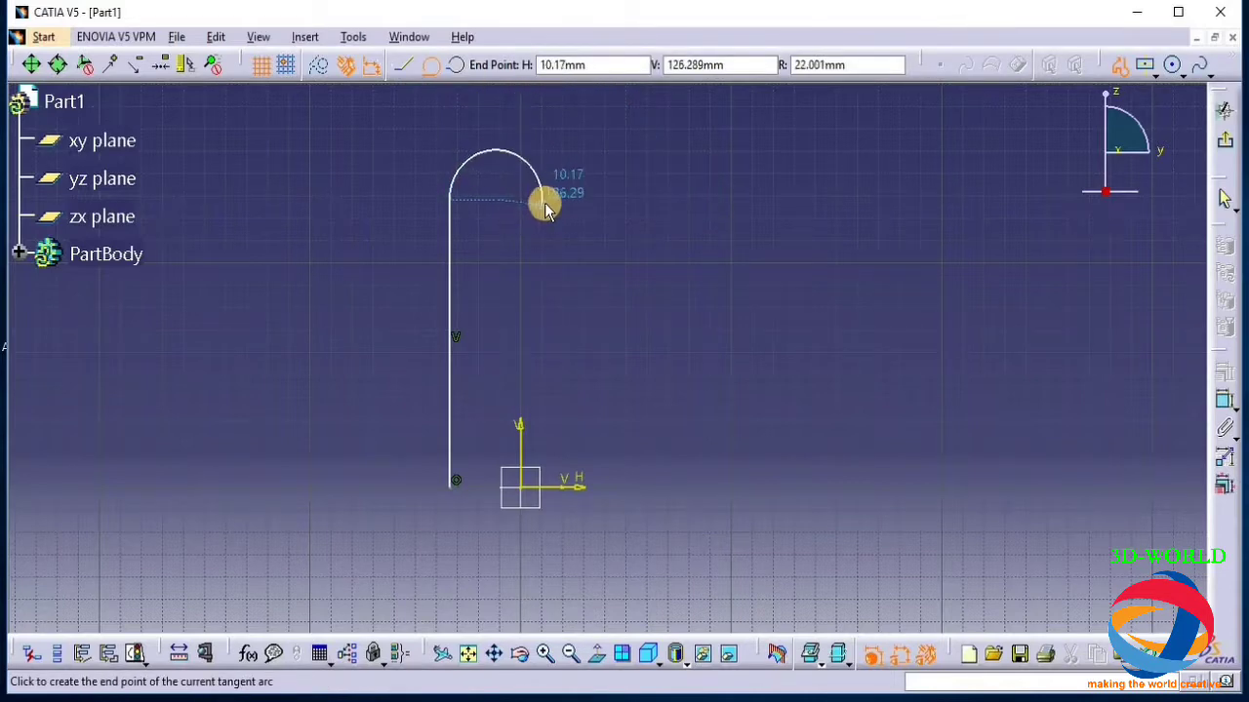
{"action": "left_click", "coordinate": [521, 197]}
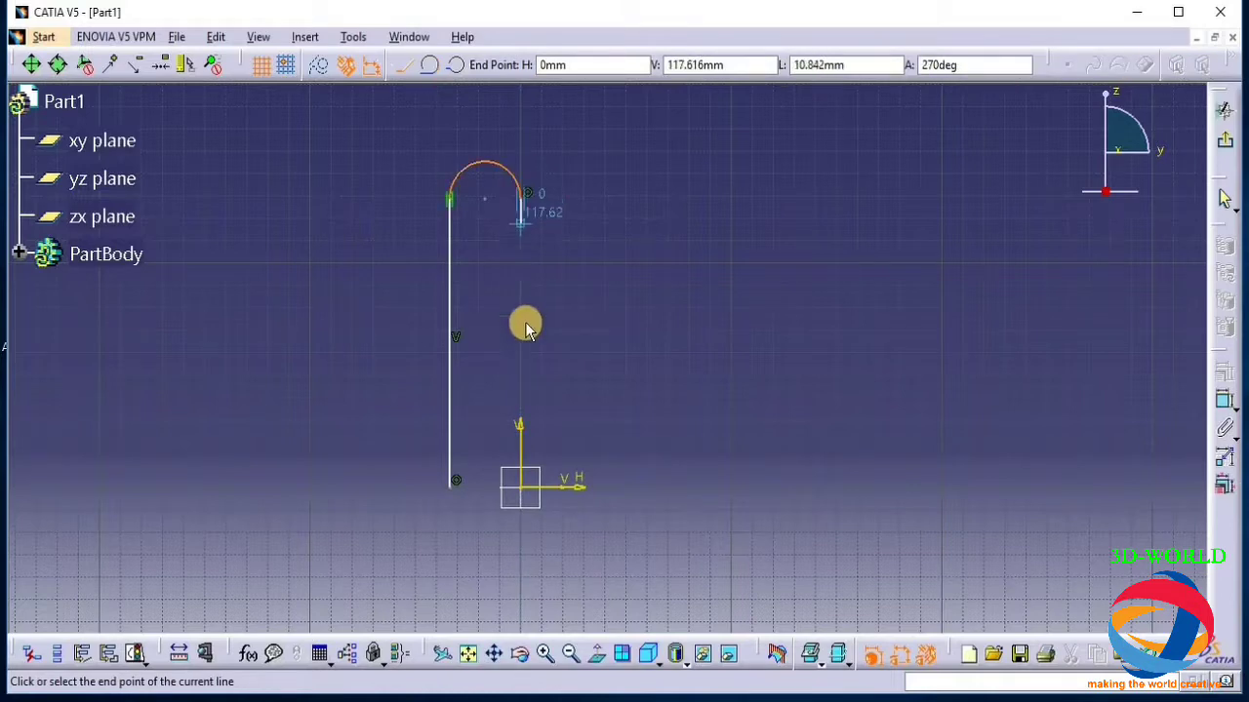
{"action": "left_click", "coordinate": [521, 484]}
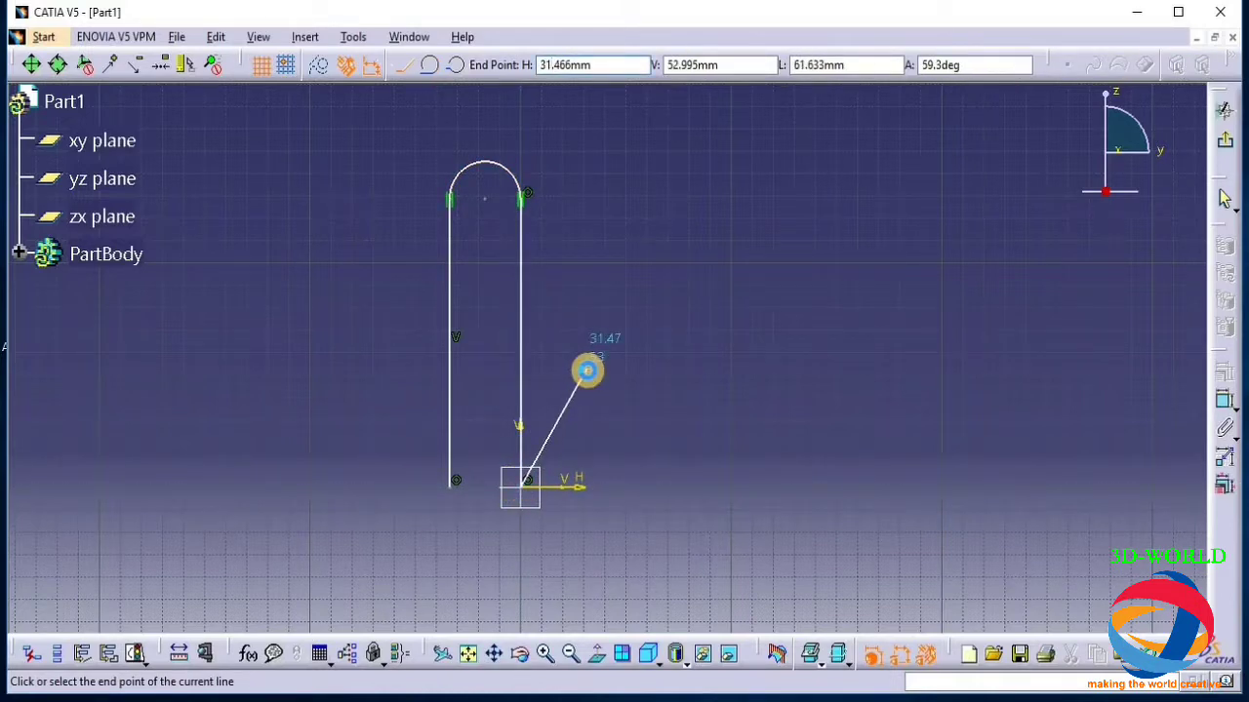
{"action": "key", "text": "Escape"}
{"action": "left_click", "coordinate": [603, 308]}
Try mirroring the outer vertical line and the arc of the path profile about the vertical line on the axis
{"action": "left_click", "coordinate": [448, 305]}
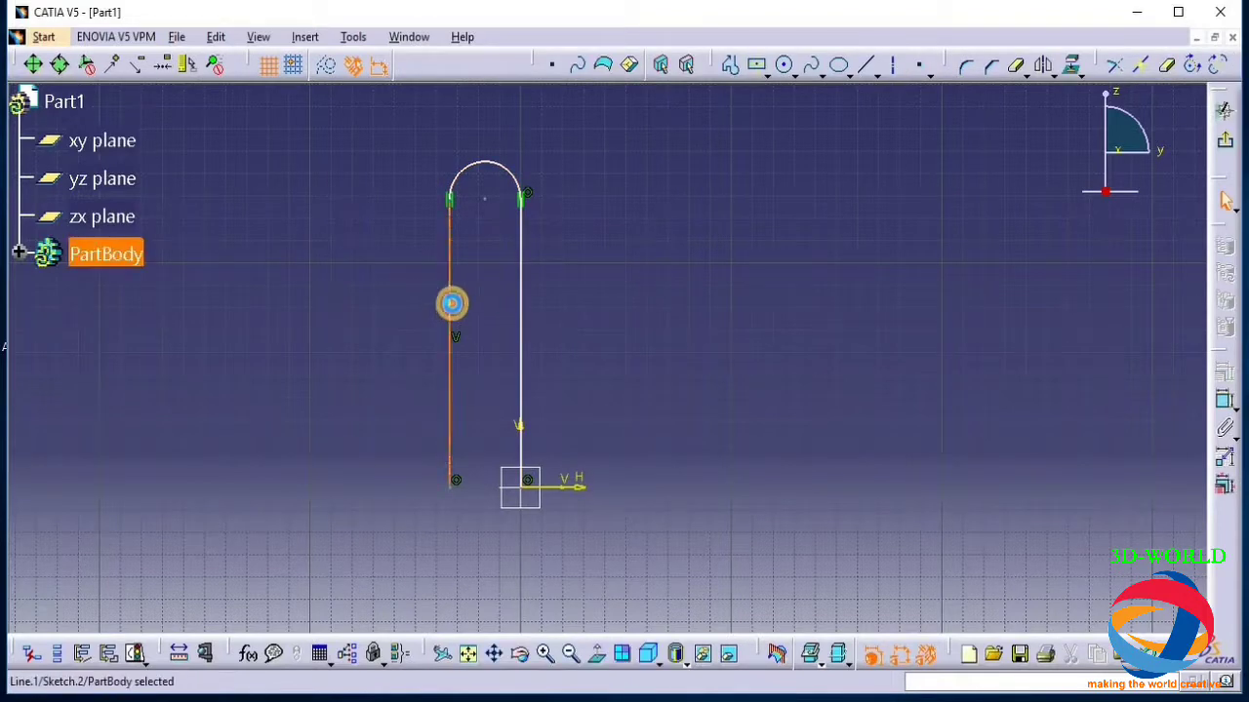
{"action": "left_click_drag", "start_coordinate": [486, 164], "coordinate": [496, 162]}
{"action": "key", "text": "ctrl+z"}
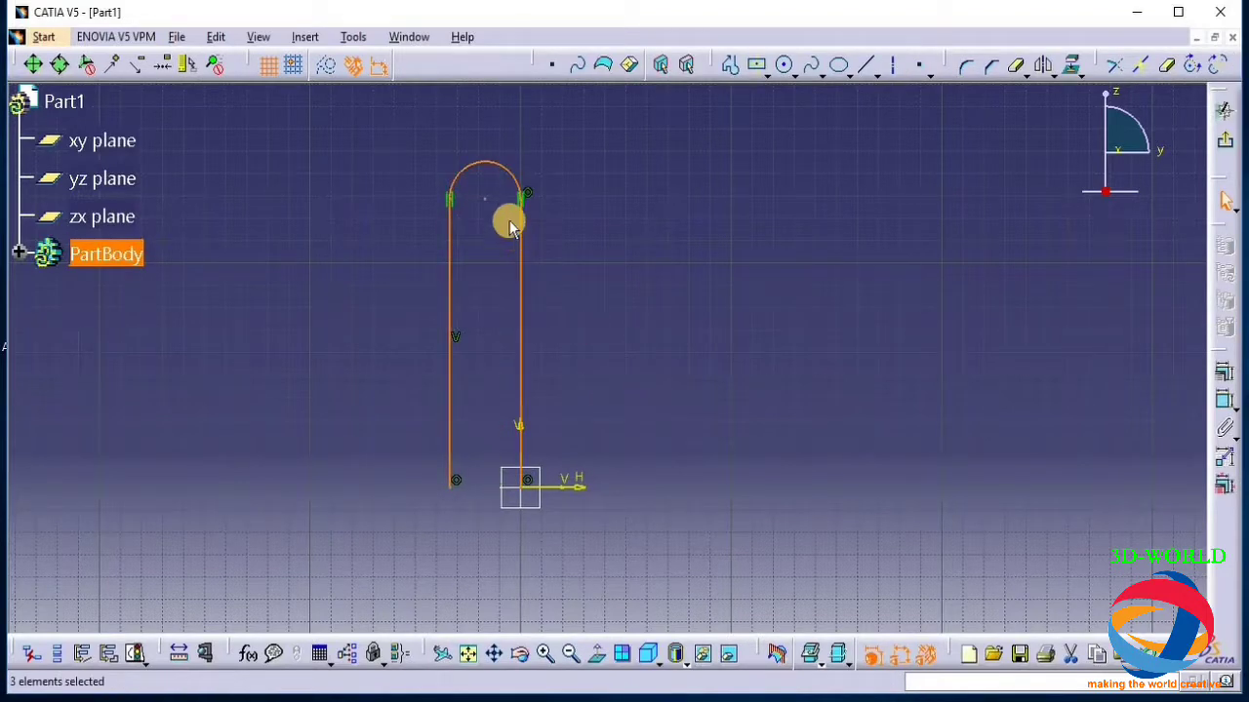
{"action": "left_click", "coordinate": [627, 301]}
{"action": "left_click", "coordinate": [453, 269]}
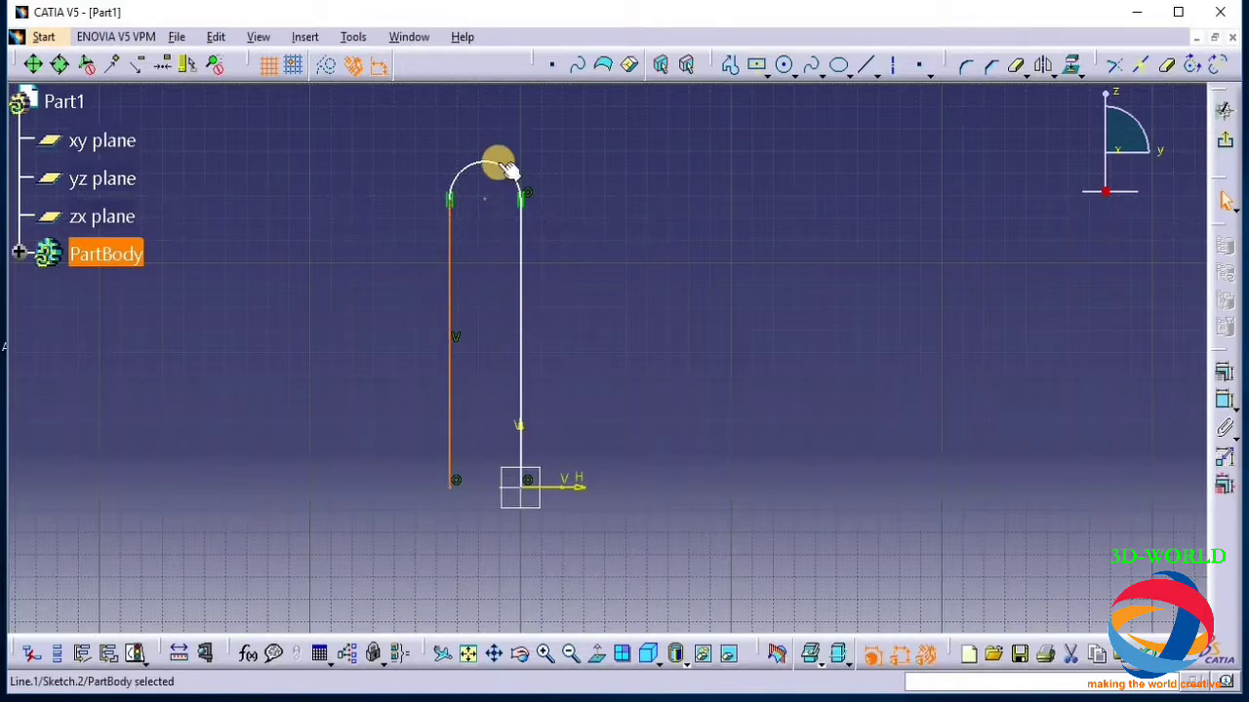
{"action": "left_click", "coordinate": [498, 163], "text": "ctrl"}
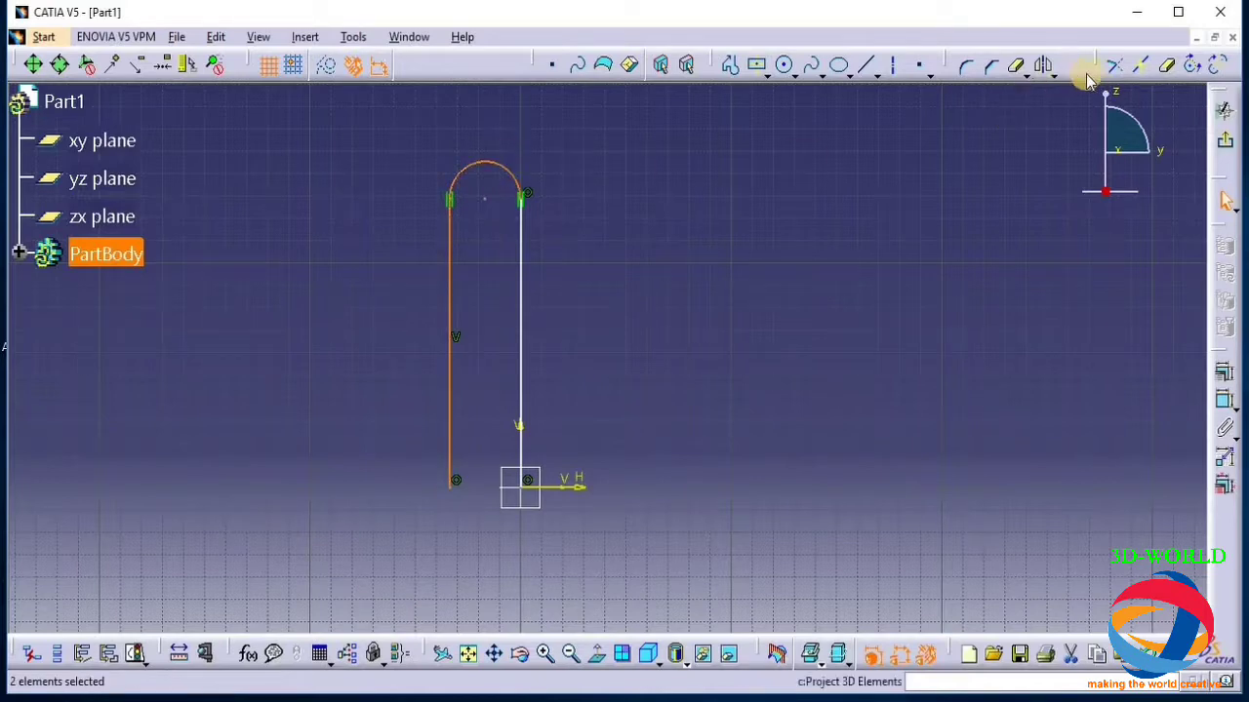
{"action": "left_click", "coordinate": [1043, 65]}
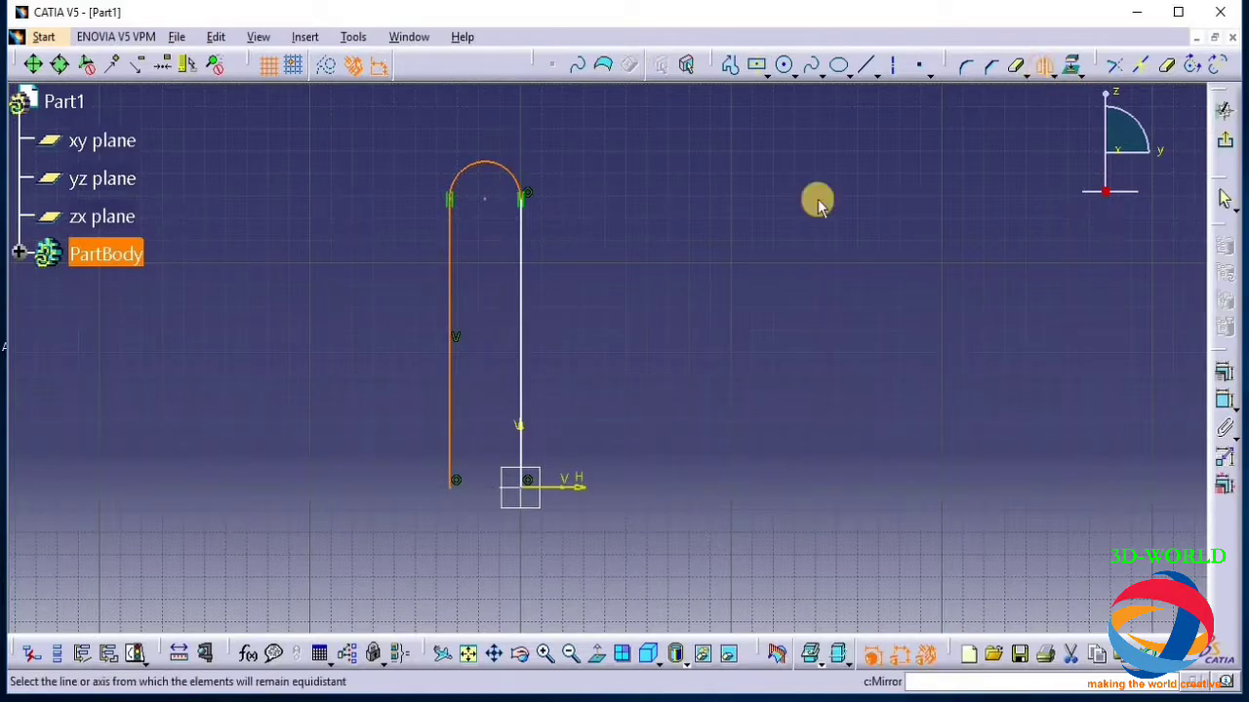
{"action": "left_click", "coordinate": [522, 351]}
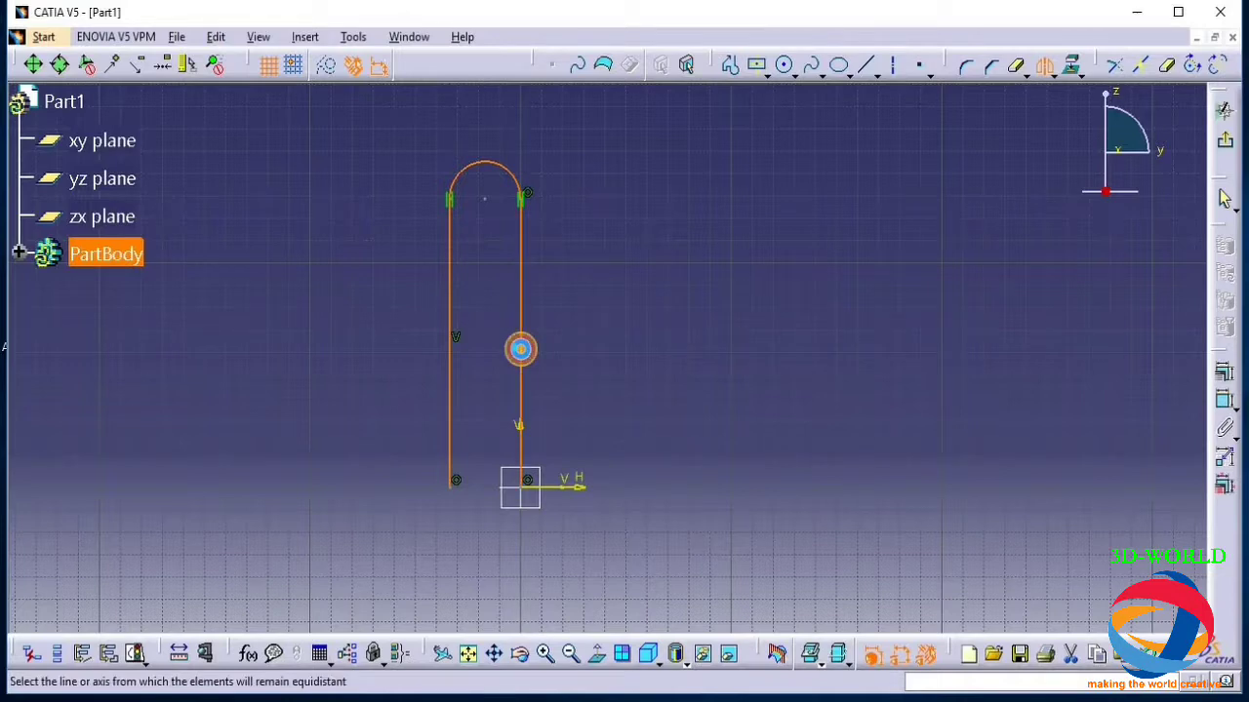
{"action": "left_click", "coordinate": [524, 349]}
Try removing the middle vertical line with Quick Trim and applying a Tangency constraint between the two arcs
{"action": "left_click", "coordinate": [1017, 64]}
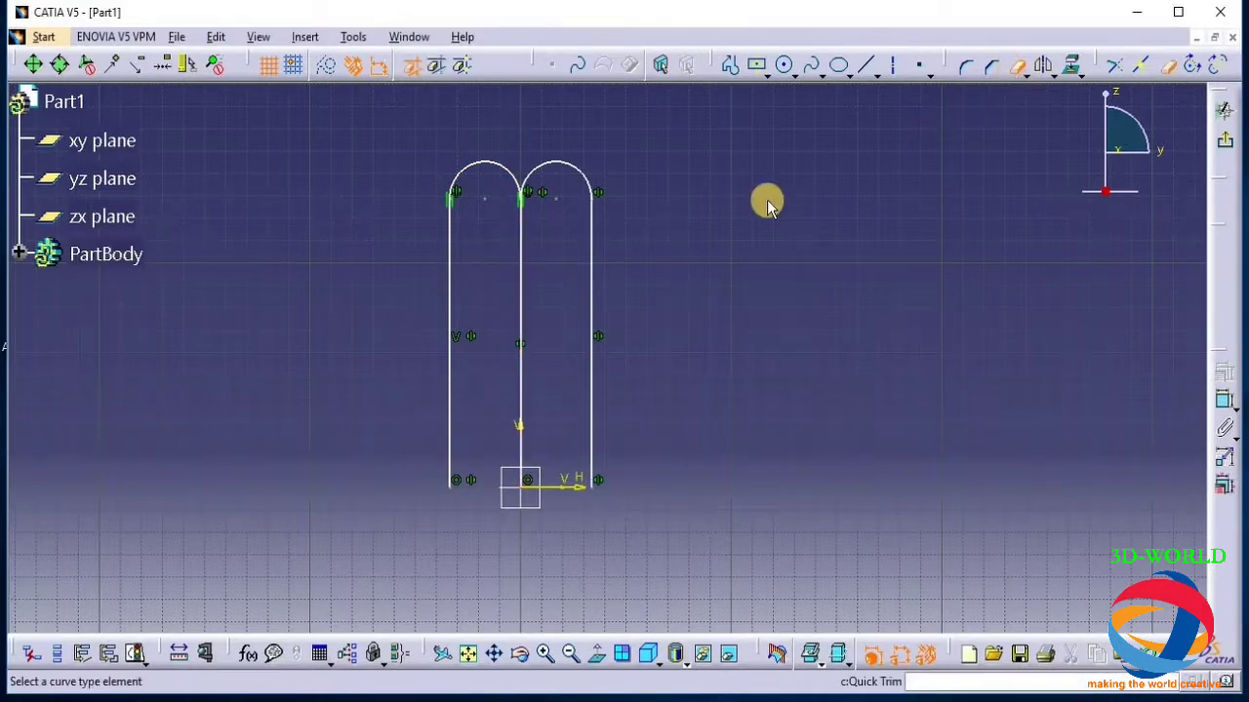
{"action": "left_click", "coordinate": [521, 303]}
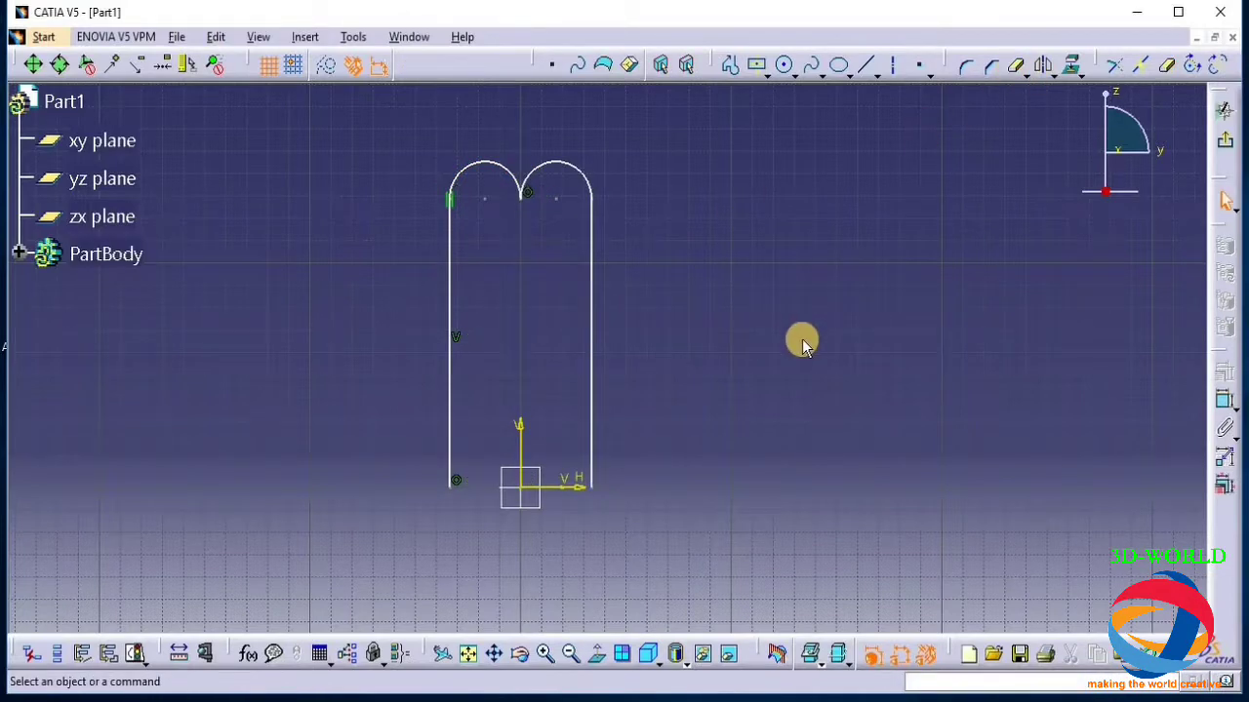
{"action": "left_click", "coordinate": [551, 173], "text": "ctrl"}
{"action": "left_click", "coordinate": [1224, 371]}
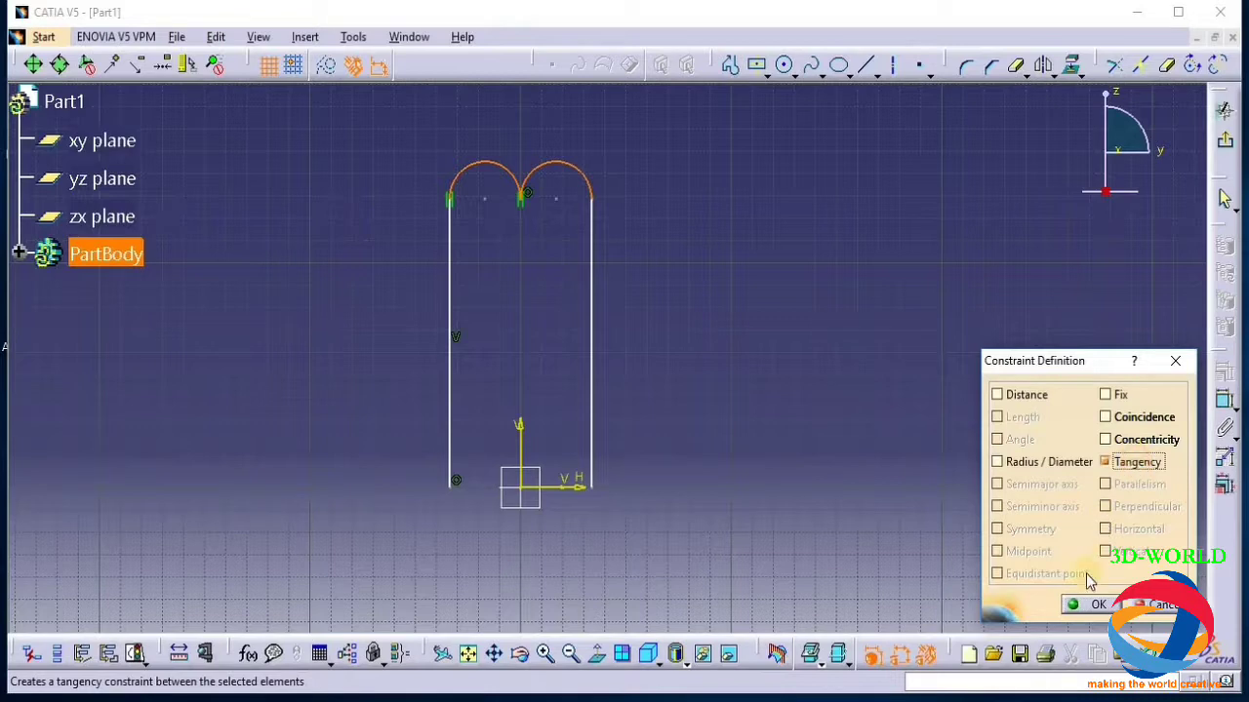
{"action": "left_click", "coordinate": [1093, 605]}
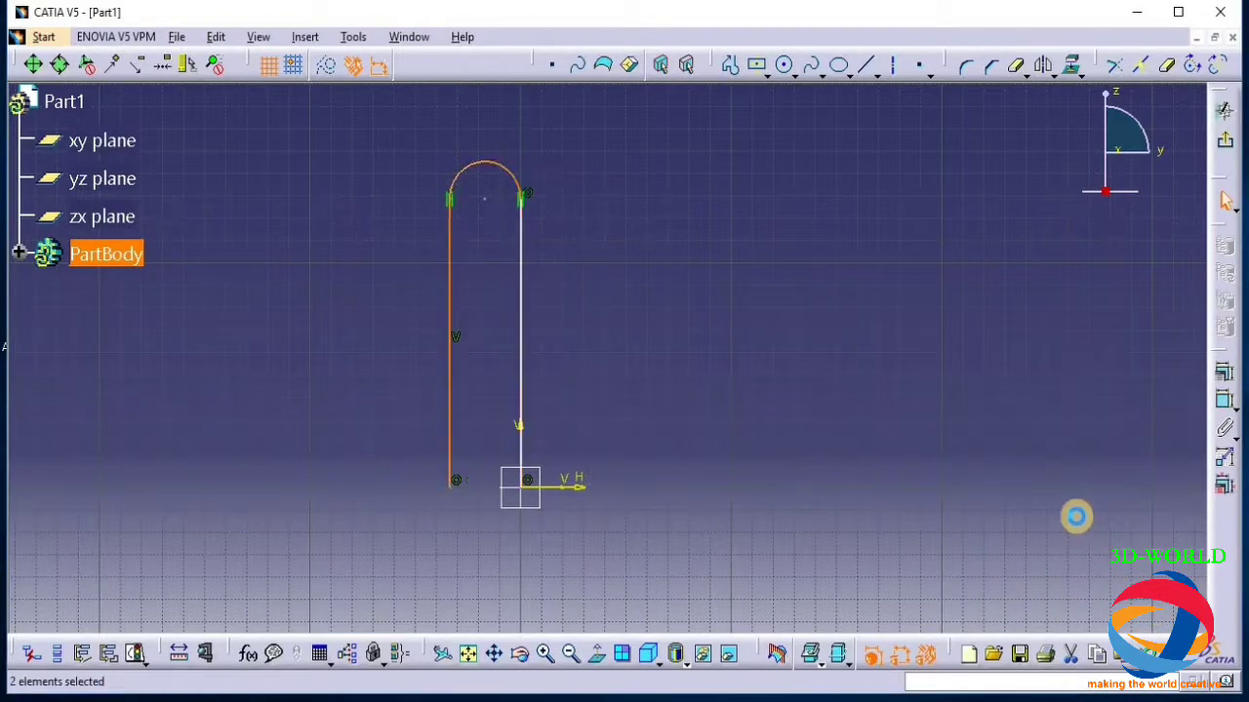
Redraw the path as one open profile: vertical line about 133 mm up, tangent arc of about 46 mm radius, vertical line down to the horizontal axis
{"action": "left_click", "coordinate": [730, 64]}
{"action": "left_click", "coordinate": [449, 488]}
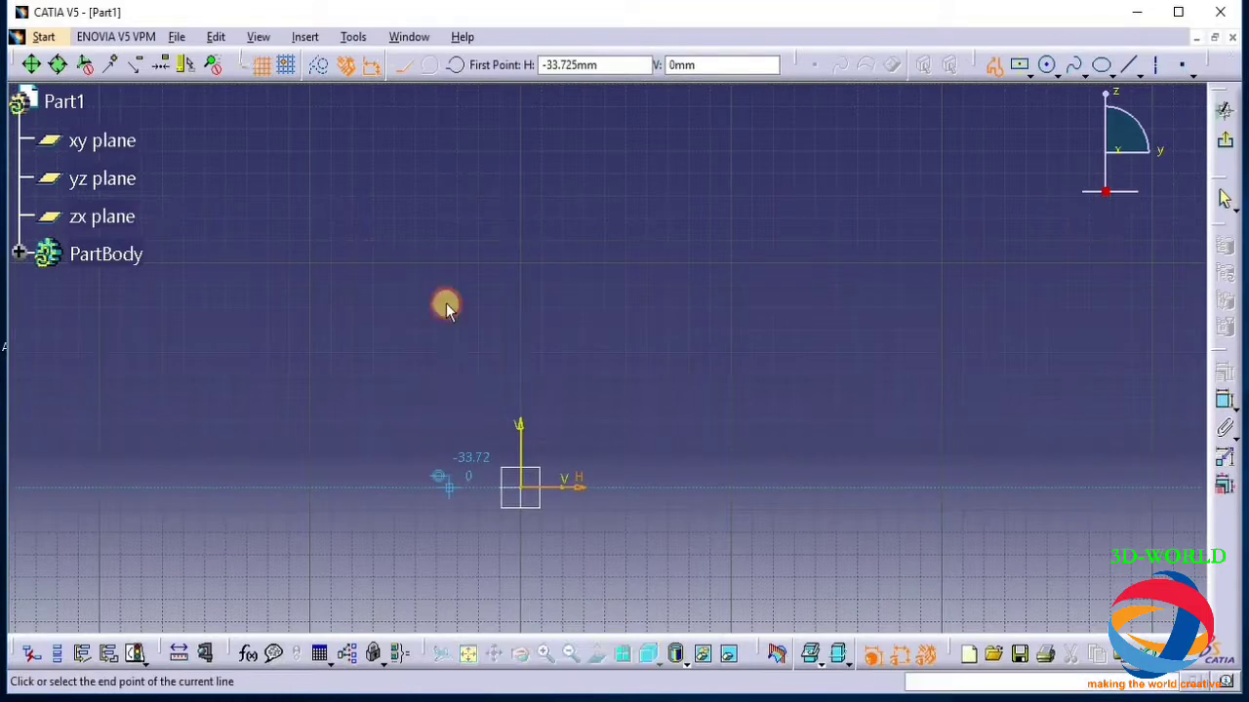
{"action": "left_click", "coordinate": [449, 192]}
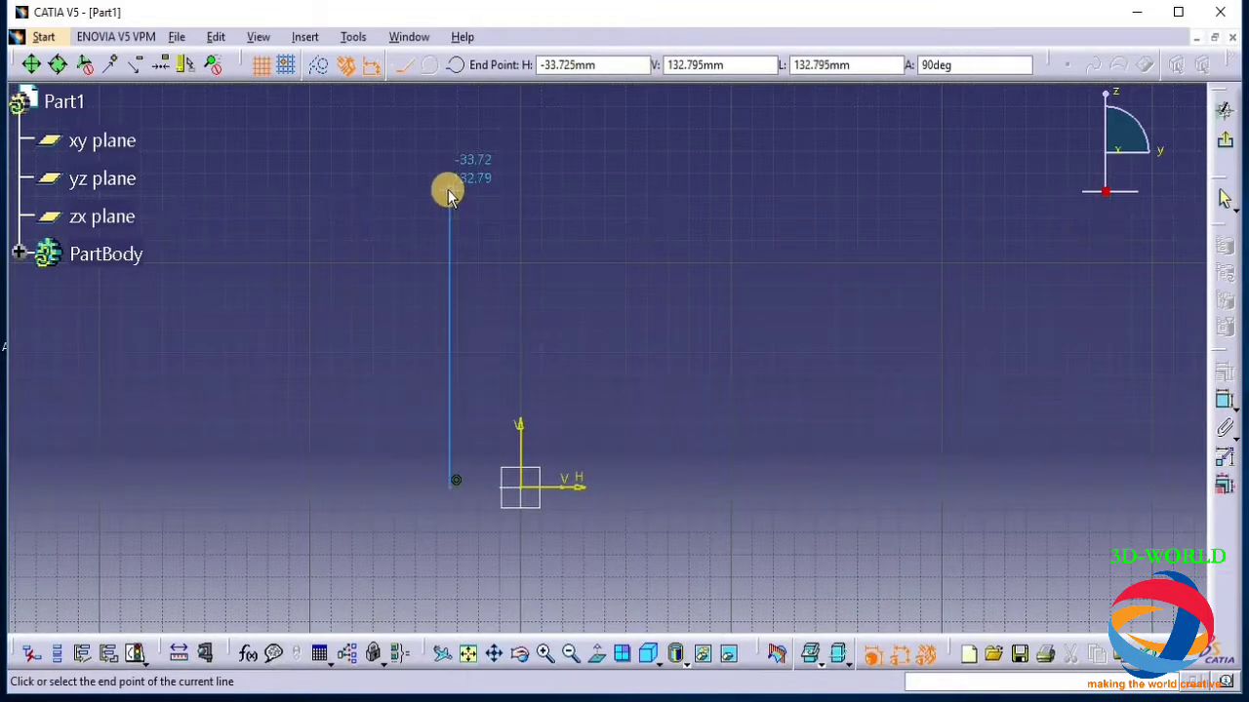
{"action": "left_click", "coordinate": [429, 65]}
{"action": "left_click", "coordinate": [429, 88]}
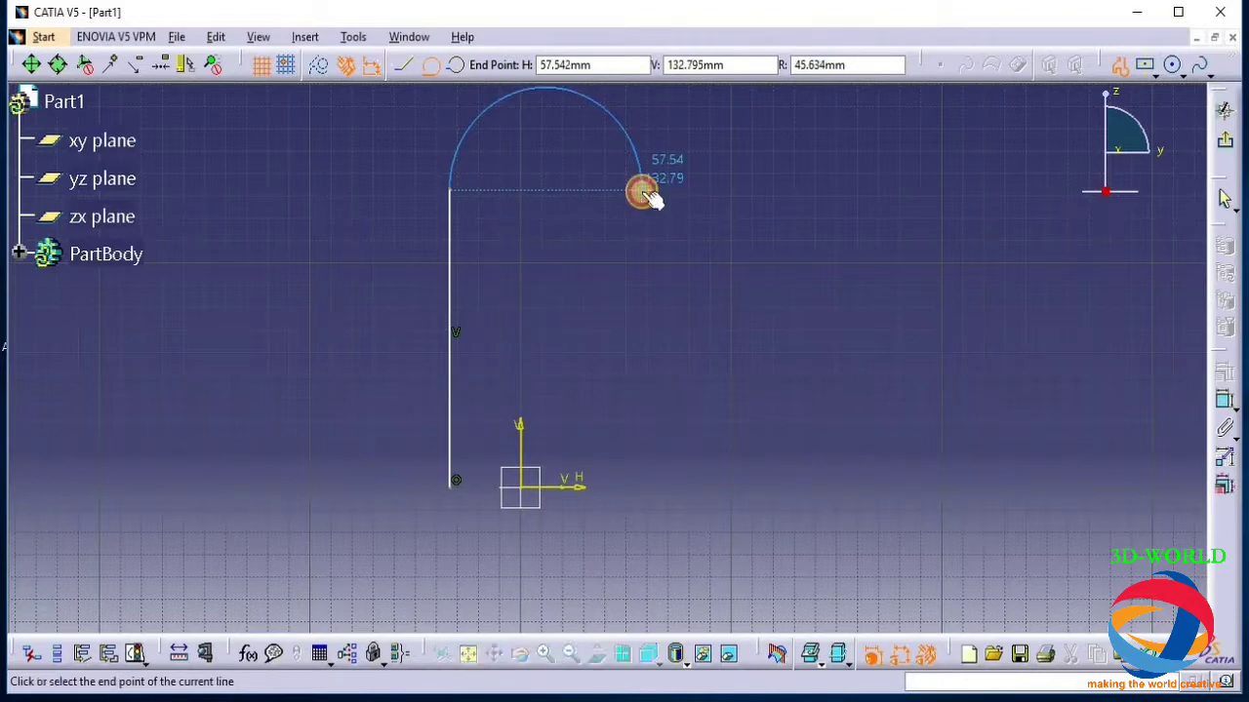
{"action": "left_click", "coordinate": [641, 192]}
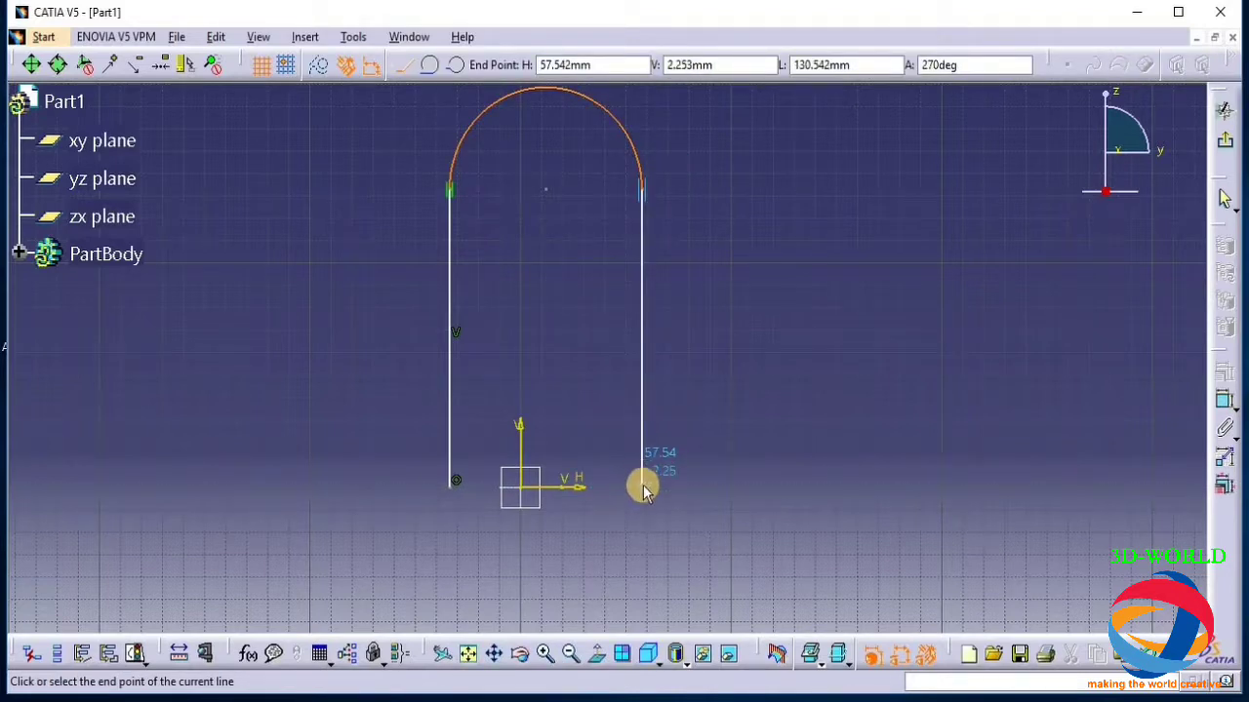
{"action": "left_click", "coordinate": [643, 487]}
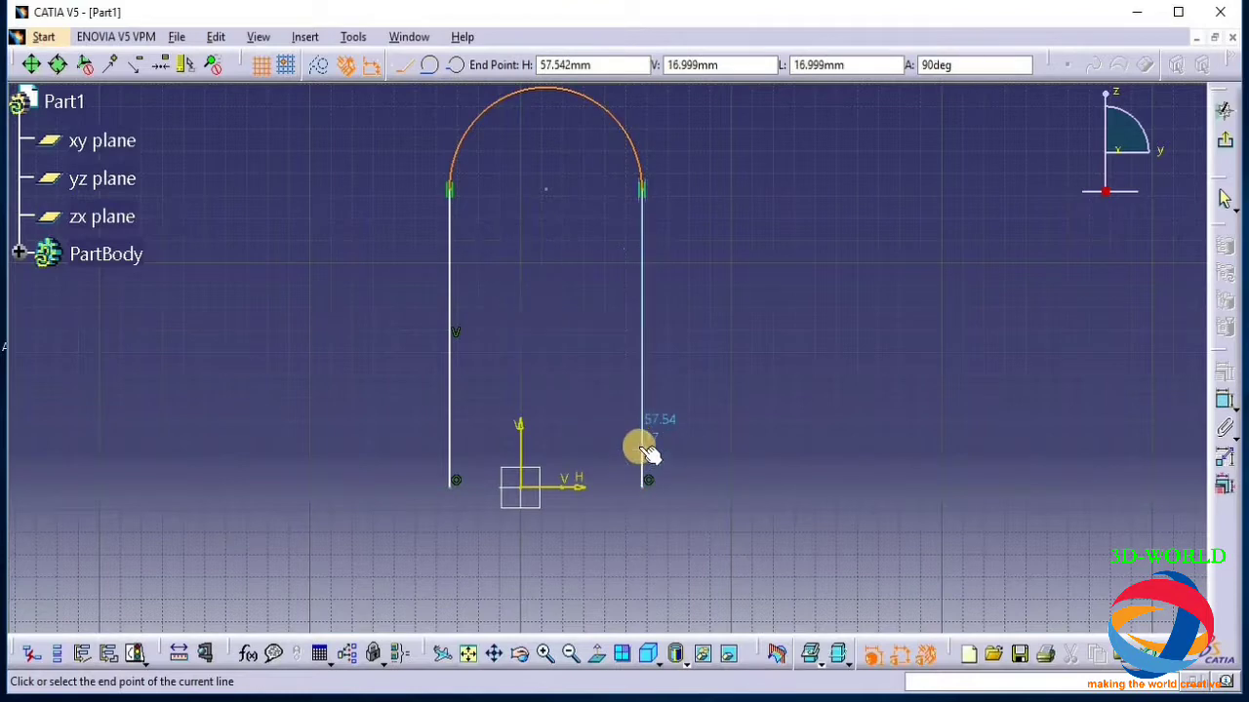
{"action": "key", "text": "Escape"}
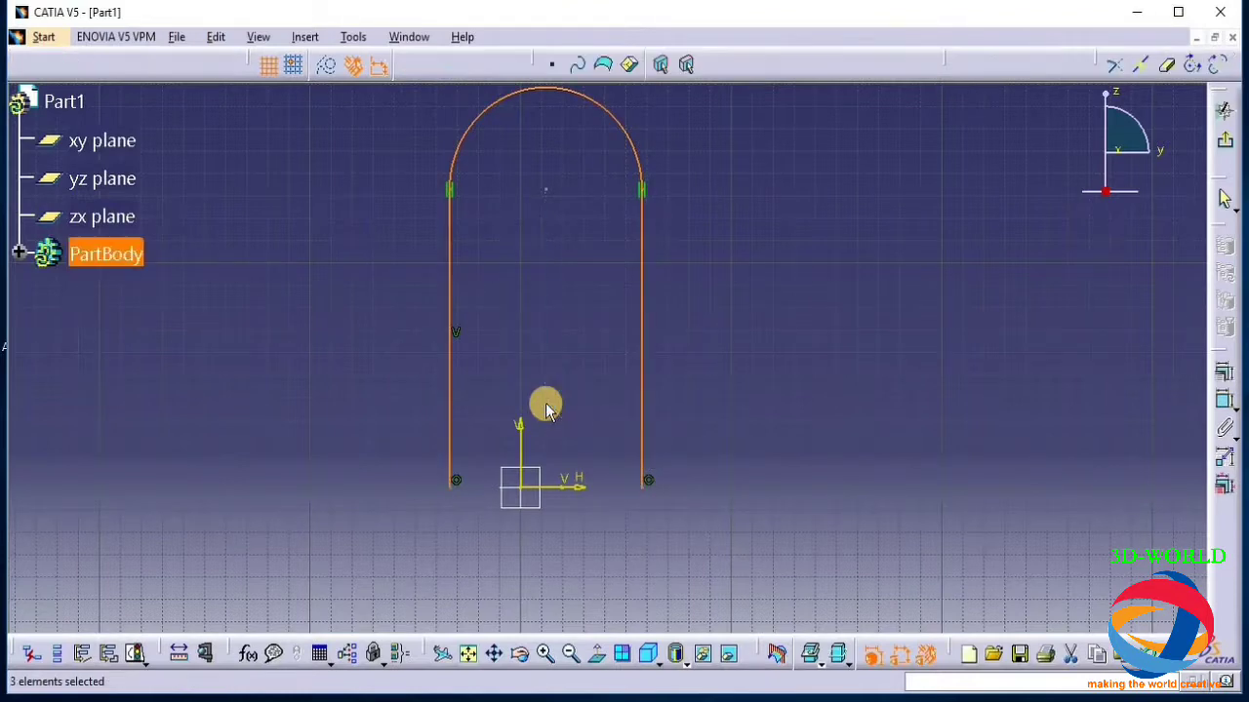
Move the path's vertical line on the positive side slightly closer to the vertical axis and exit the sketch
{"action": "left_click", "coordinate": [969, 326]}
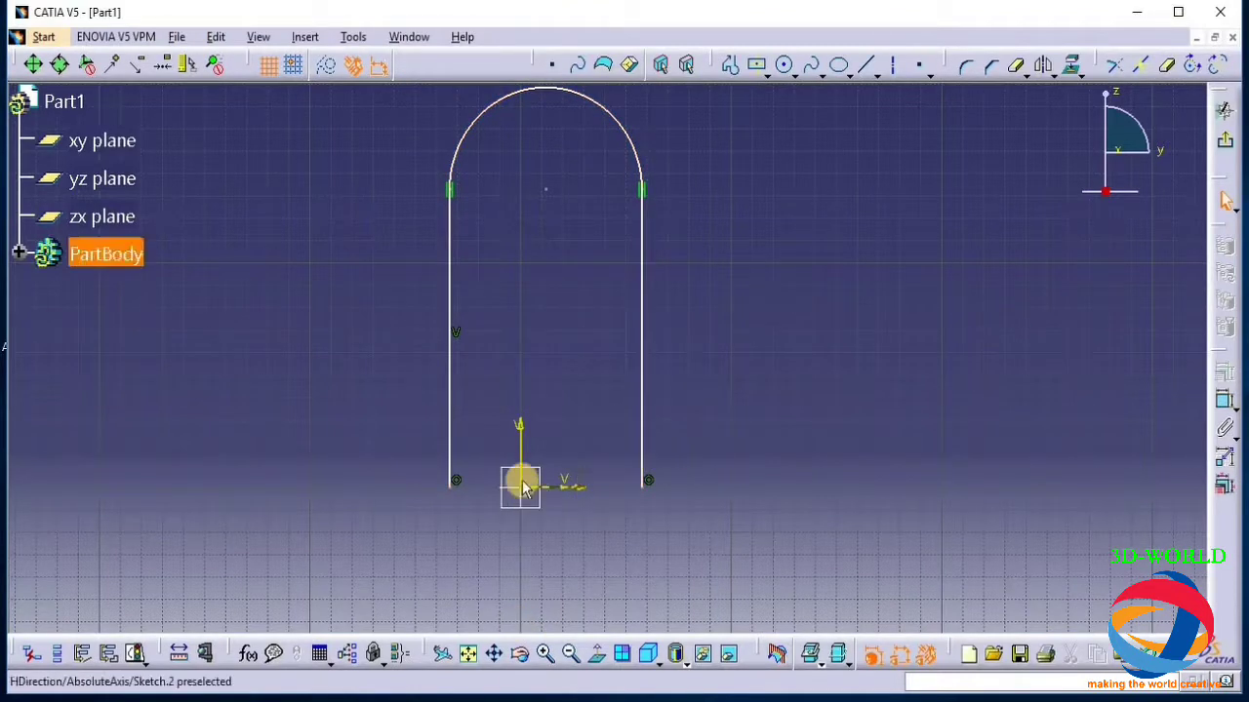
{"action": "left_click", "coordinate": [865, 64]}
{"action": "key", "text": "Escape"}
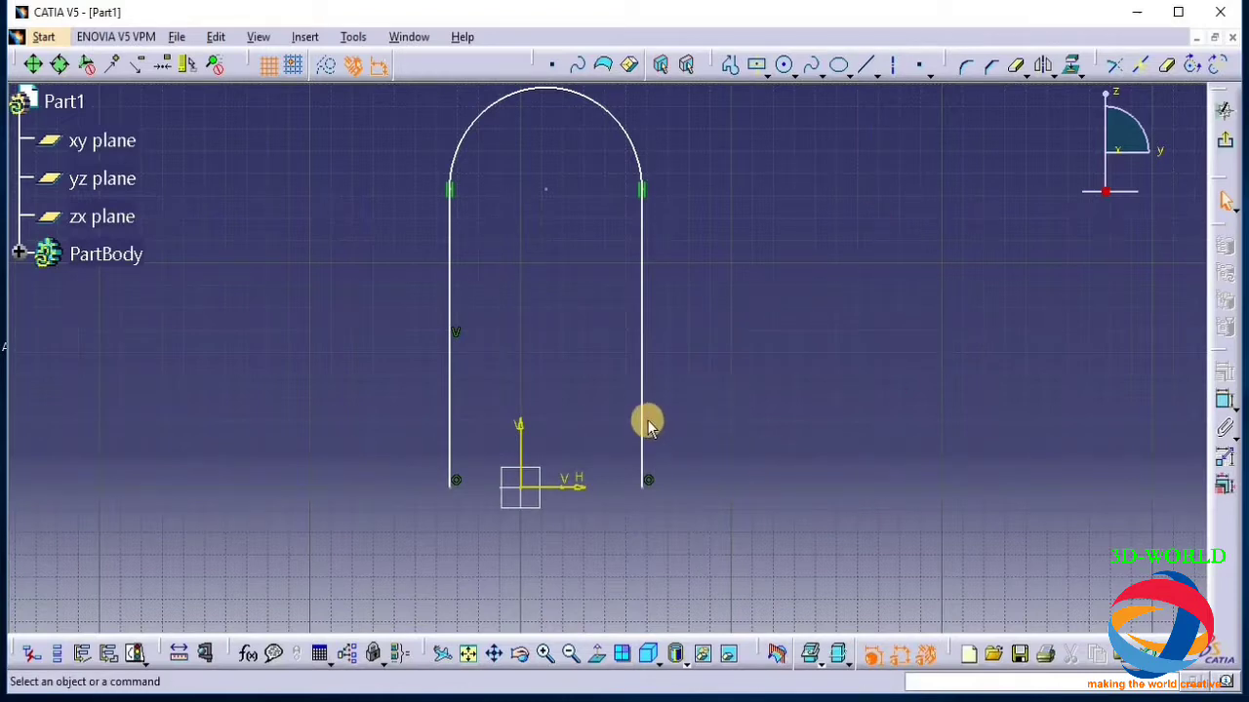
{"action": "left_click_drag", "start_coordinate": [639, 413], "coordinate": [629, 411]}
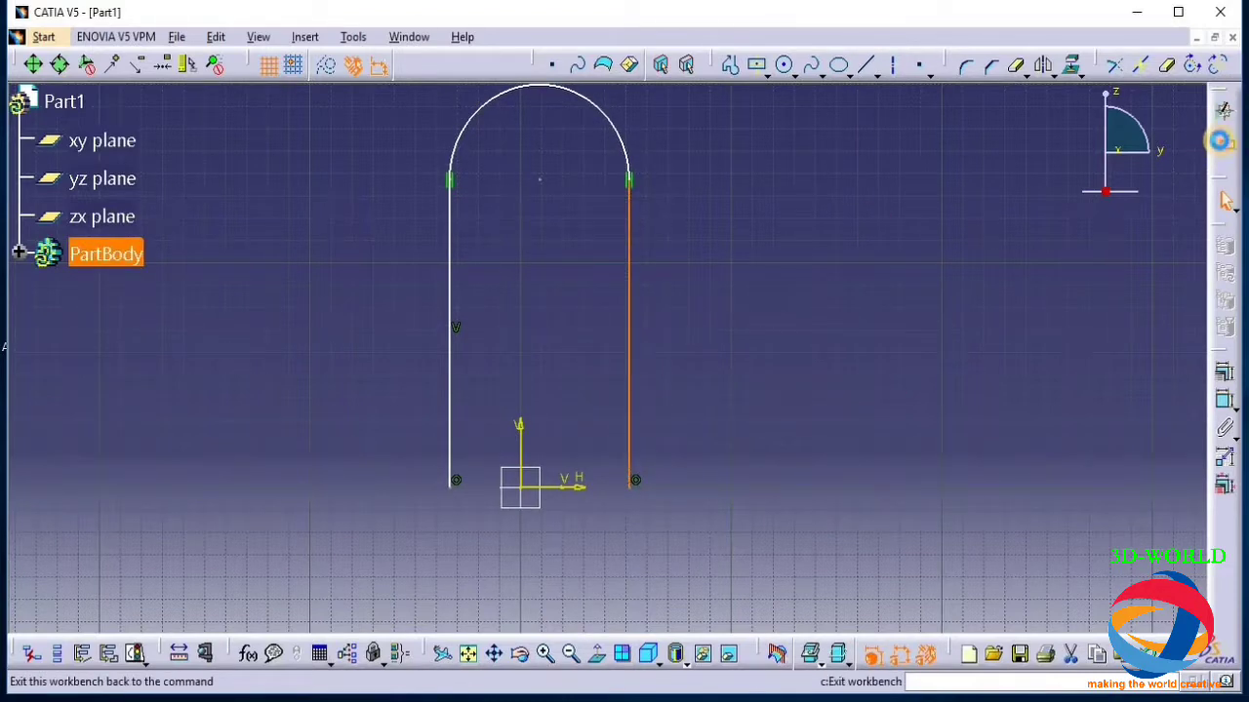
{"action": "left_click", "coordinate": [1225, 140]}
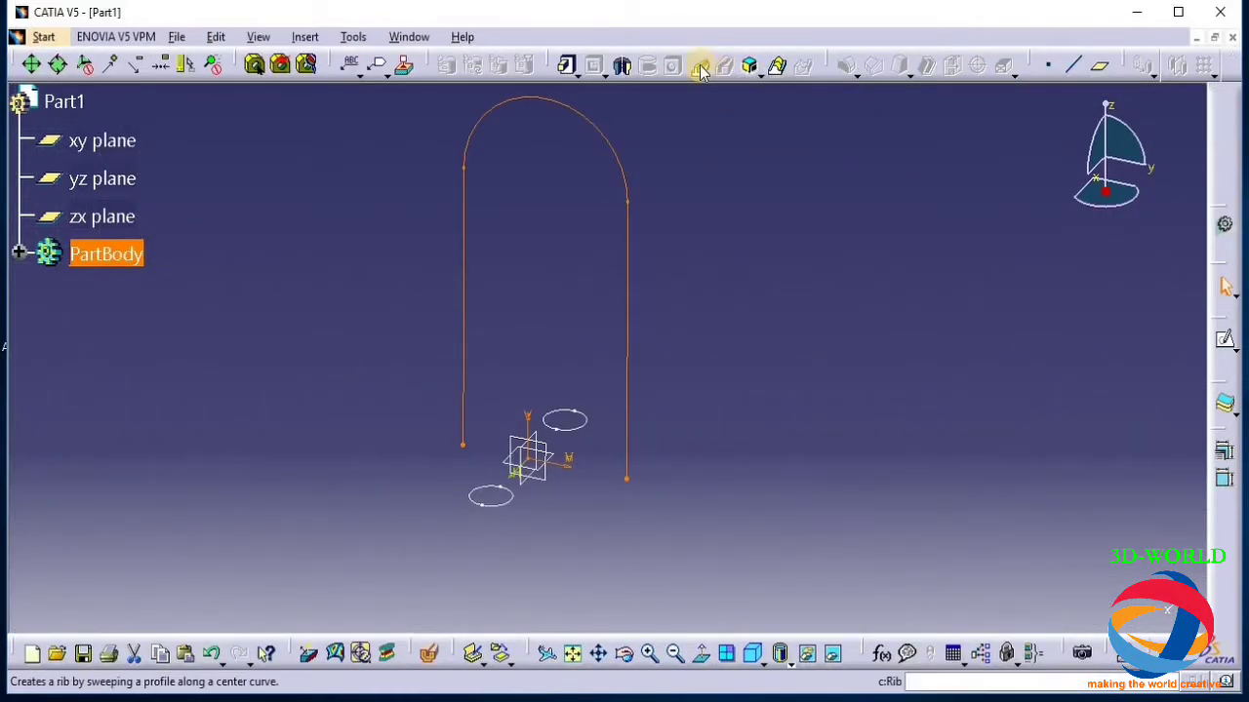
Try creating a rib with the two circles of Sketch.1 as profile and the arched path Sketch.2 as center curve
{"action": "left_click", "coordinate": [711, 182]}
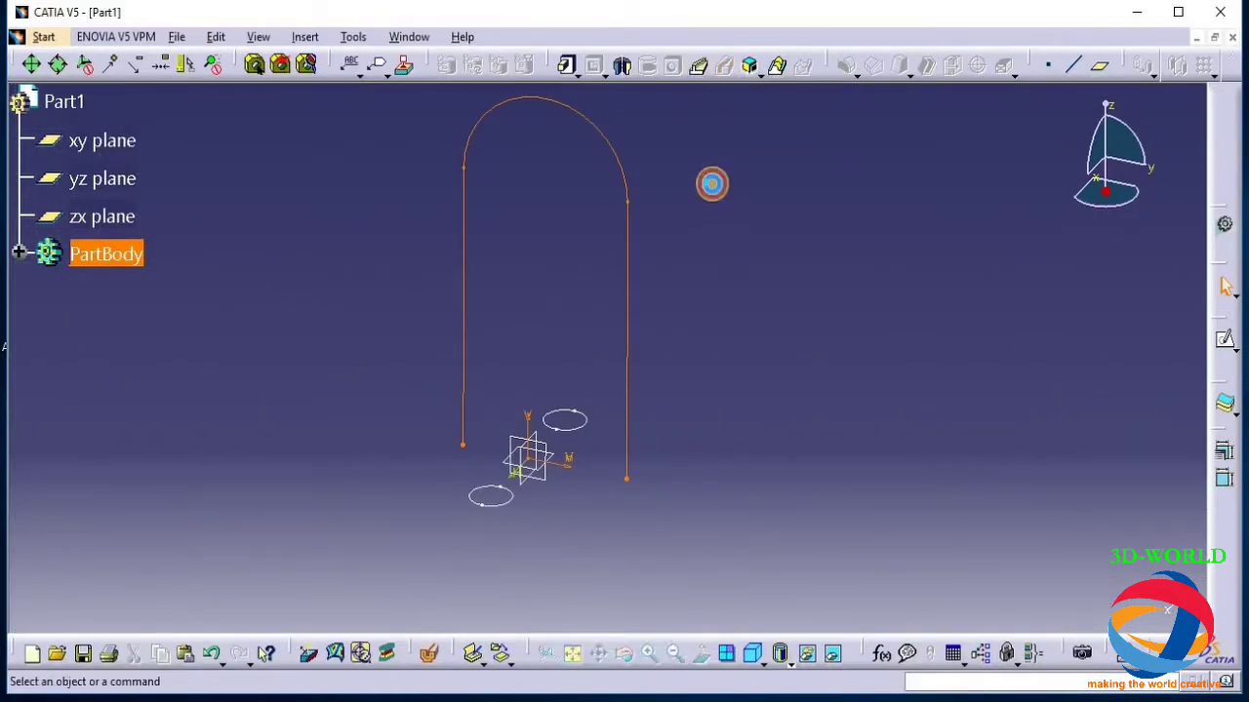
{"action": "left_click", "coordinate": [699, 76]}
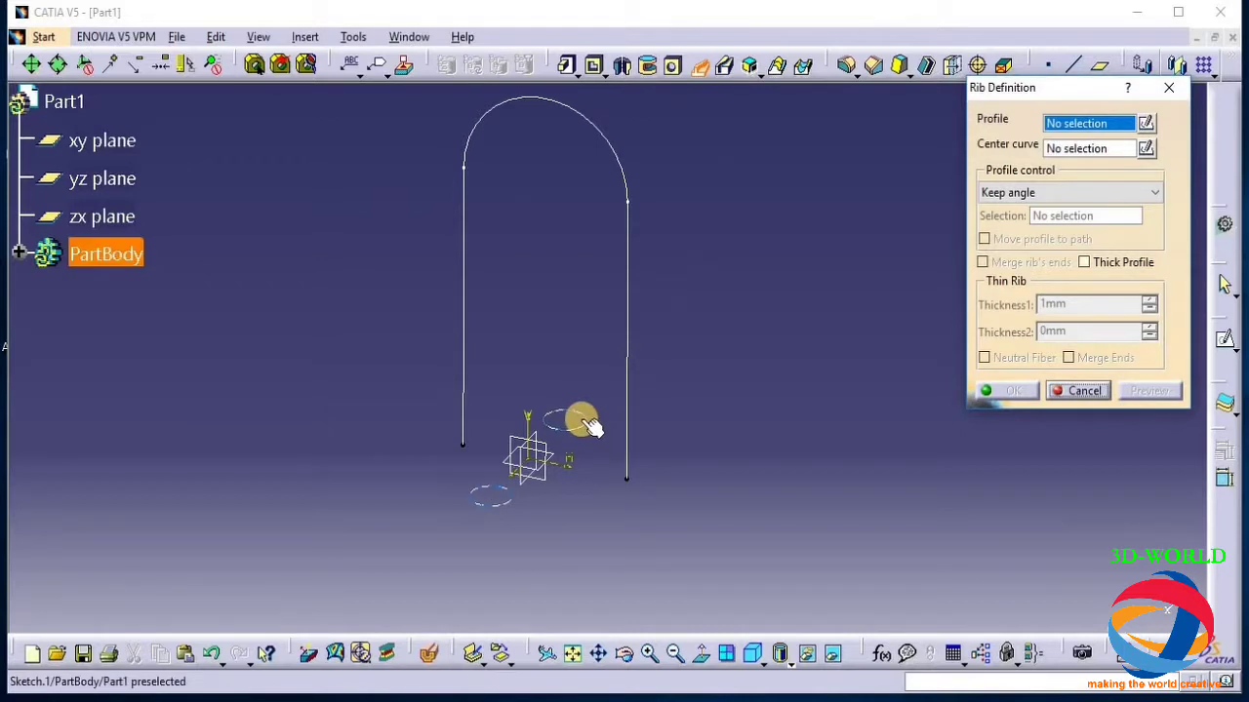
{"action": "left_click", "coordinate": [586, 409]}
{"action": "left_click", "coordinate": [629, 365]}
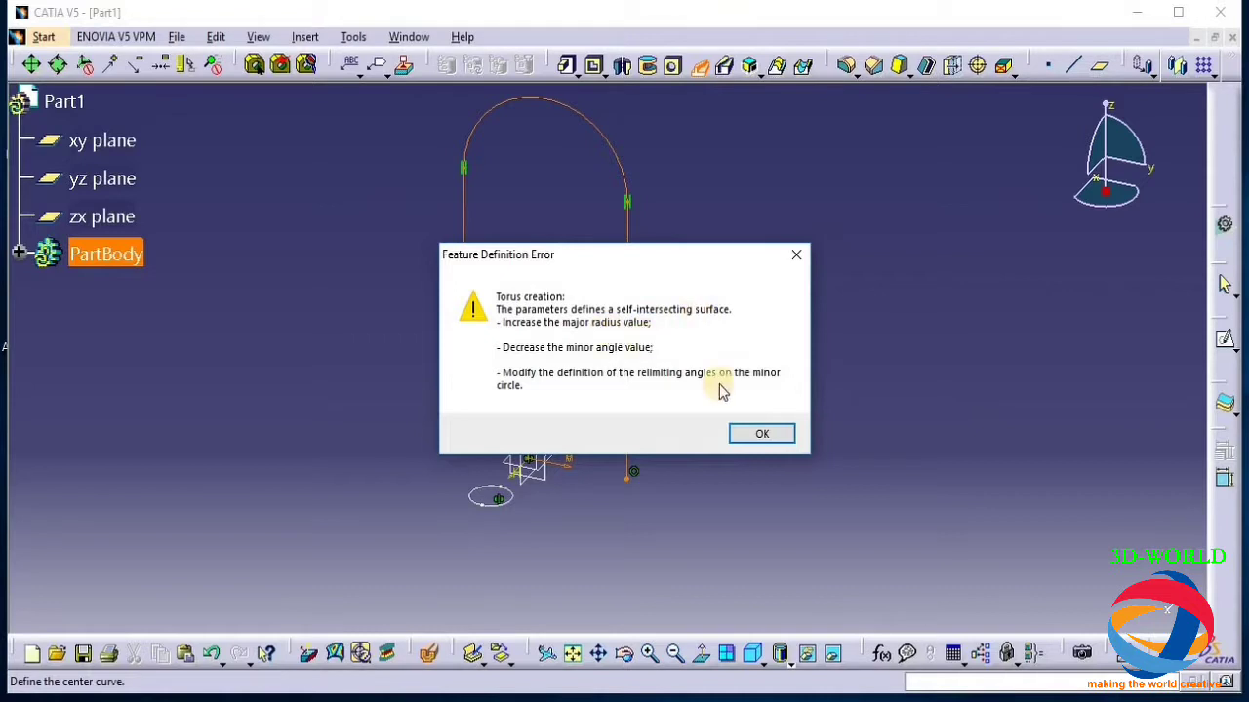
{"action": "key", "text": "Return"}
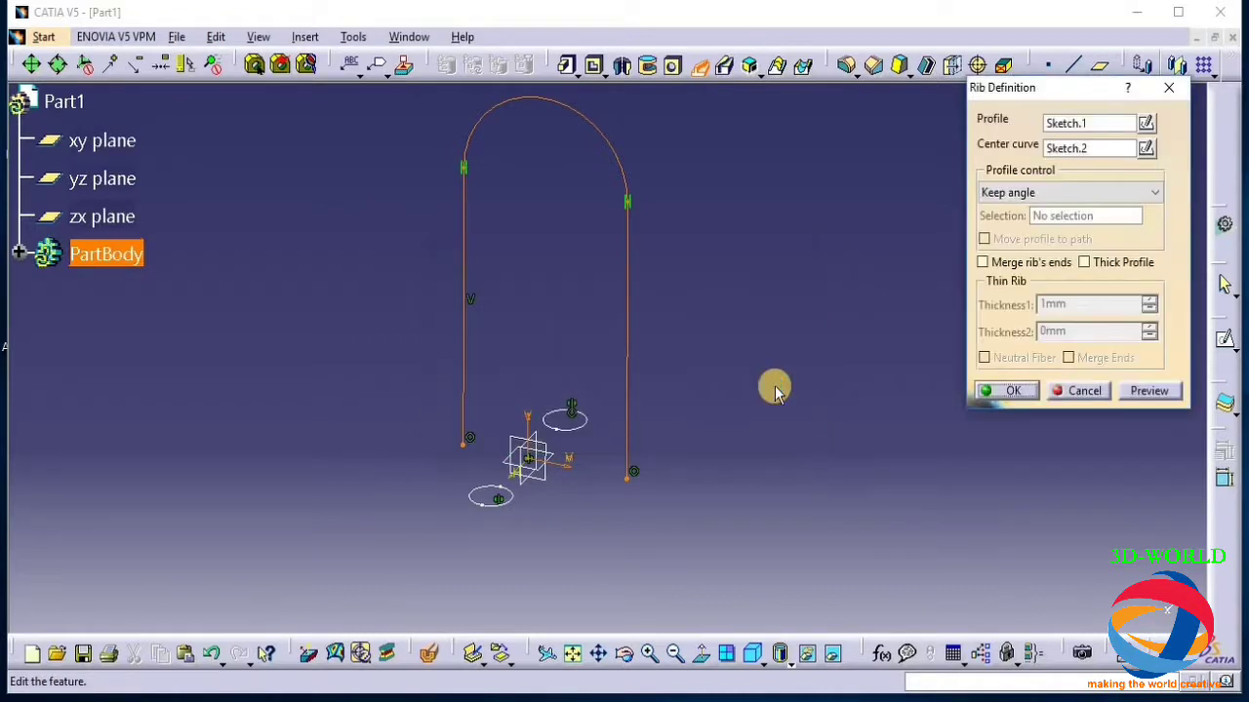
{"action": "left_click", "coordinate": [1093, 389]}
Reopen Sketch.1, reduce the radius of the symmetric circles to about half, and exit the sketch
{"action": "left_click", "coordinate": [19, 254]}
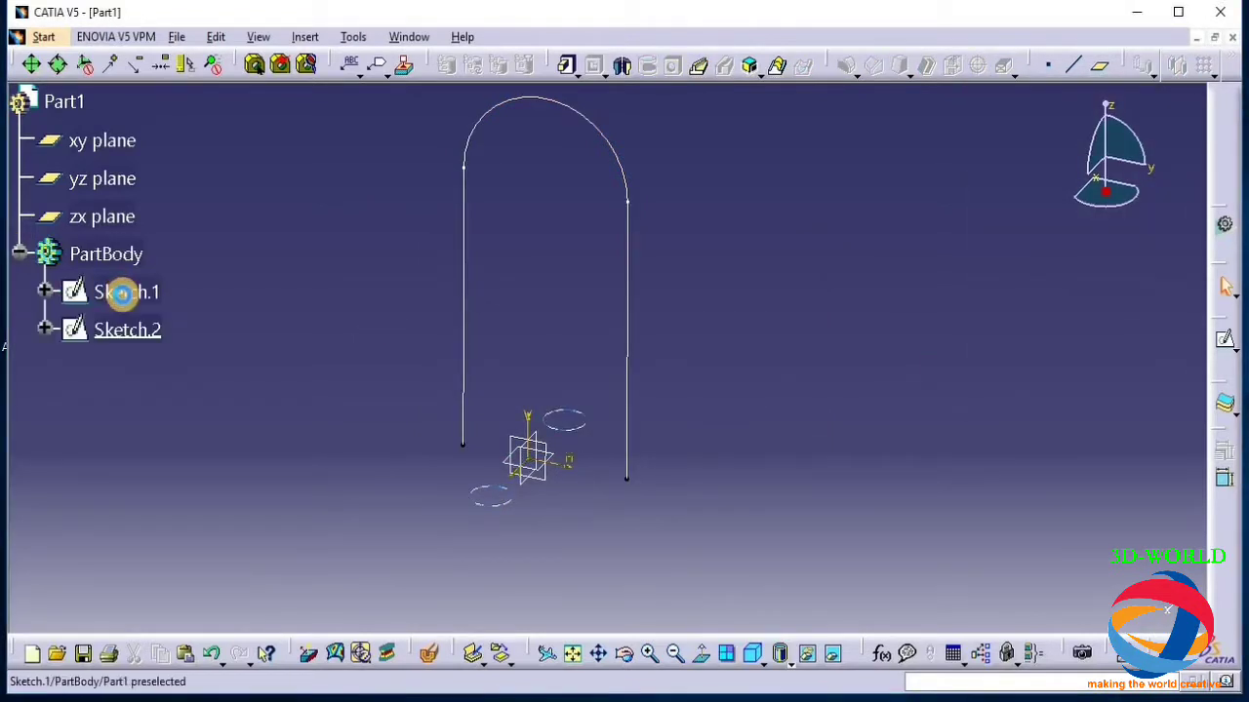
{"action": "double_click", "coordinate": [121, 293]}
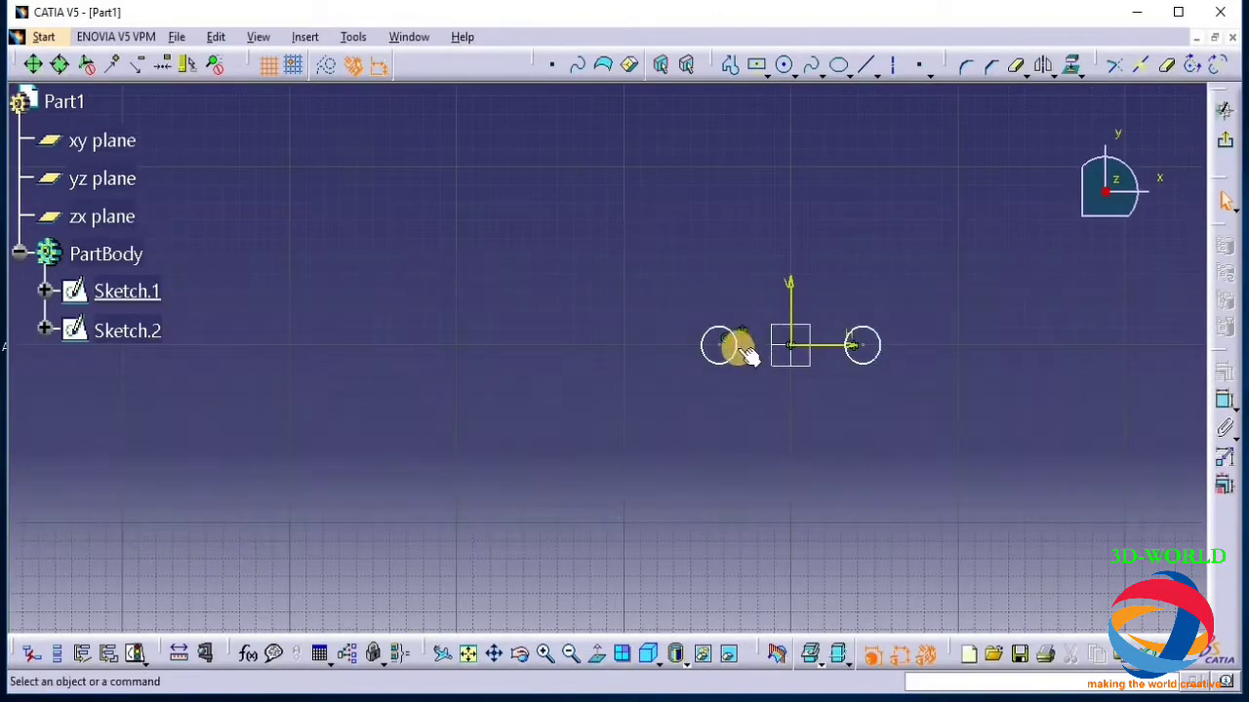
{"action": "left_click_drag", "start_coordinate": [733, 349], "coordinate": [727, 353]}
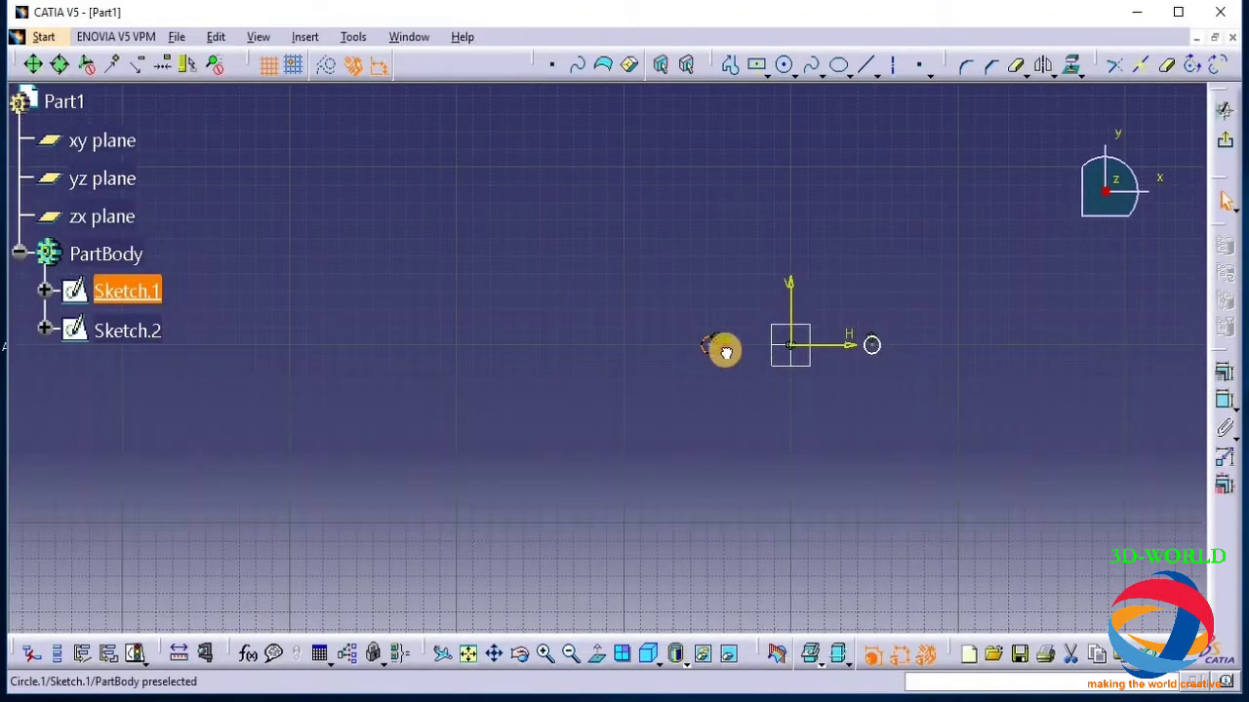
{"action": "left_click", "coordinate": [726, 352]}
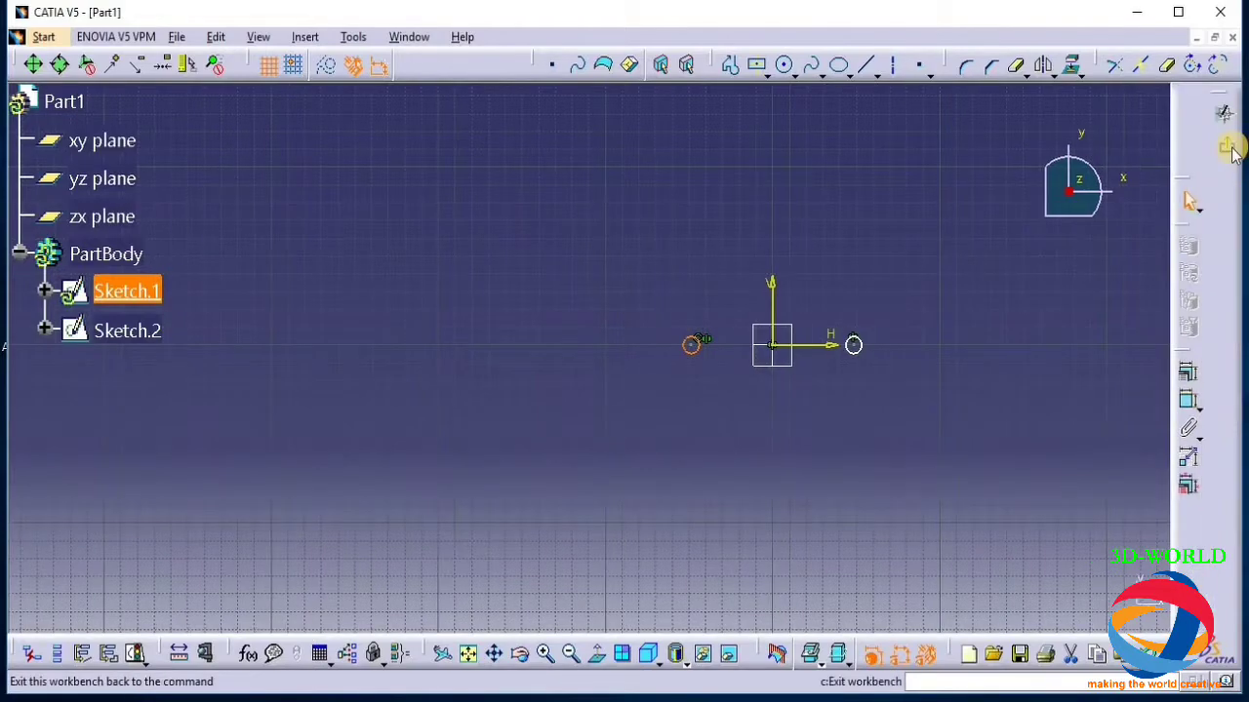
{"action": "left_click", "coordinate": [1196, 91]}
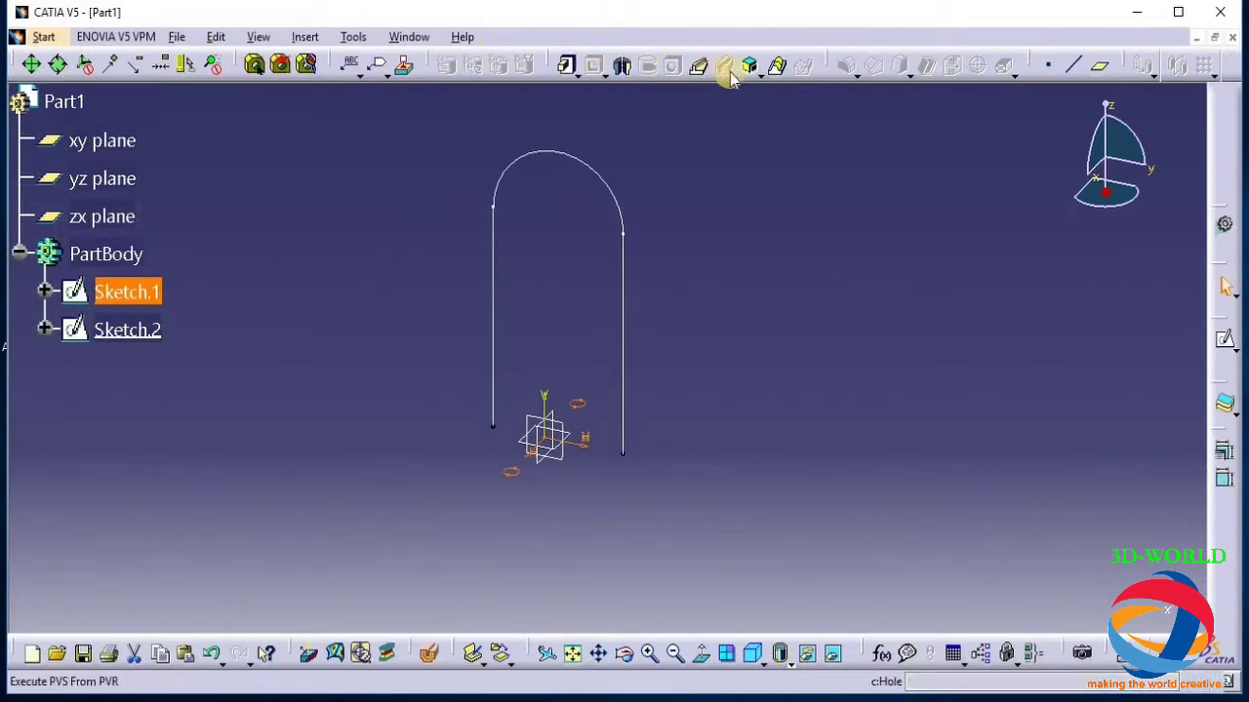
Create a rib from Sketch.1 along center curve Sketch.2, keeping the Keep angle profile control
{"action": "left_click", "coordinate": [698, 65]}
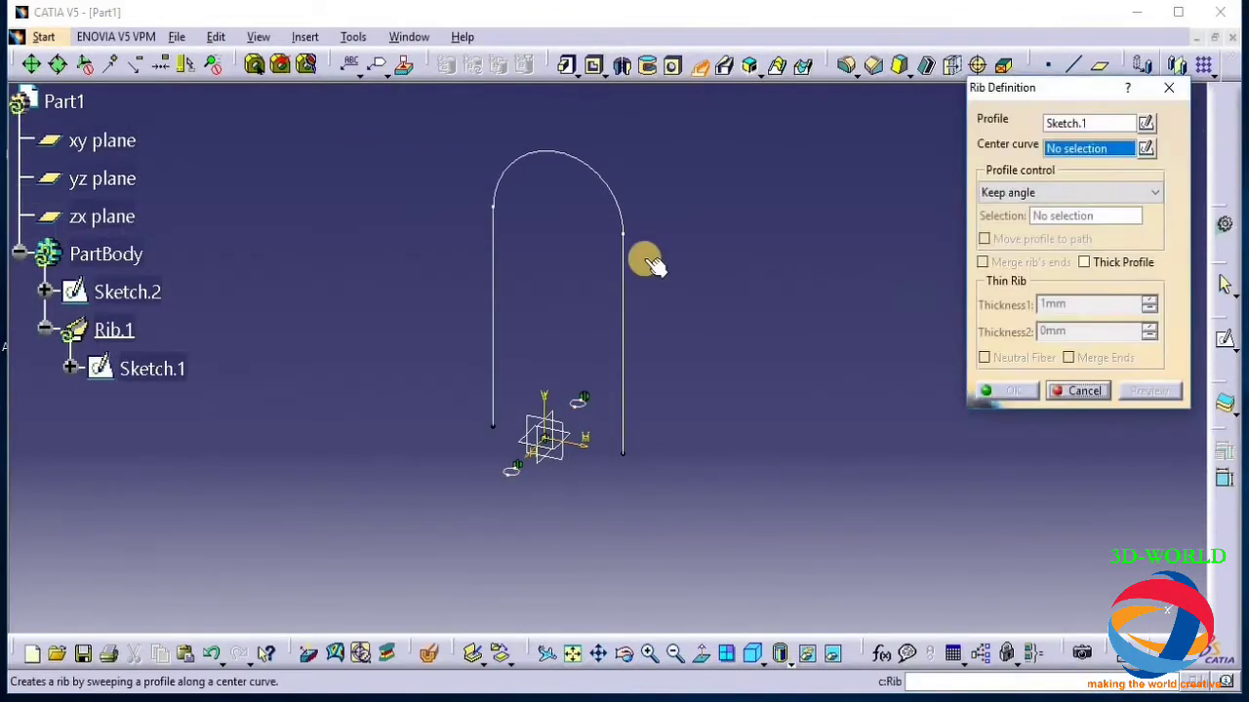
{"action": "left_click", "coordinate": [626, 268]}
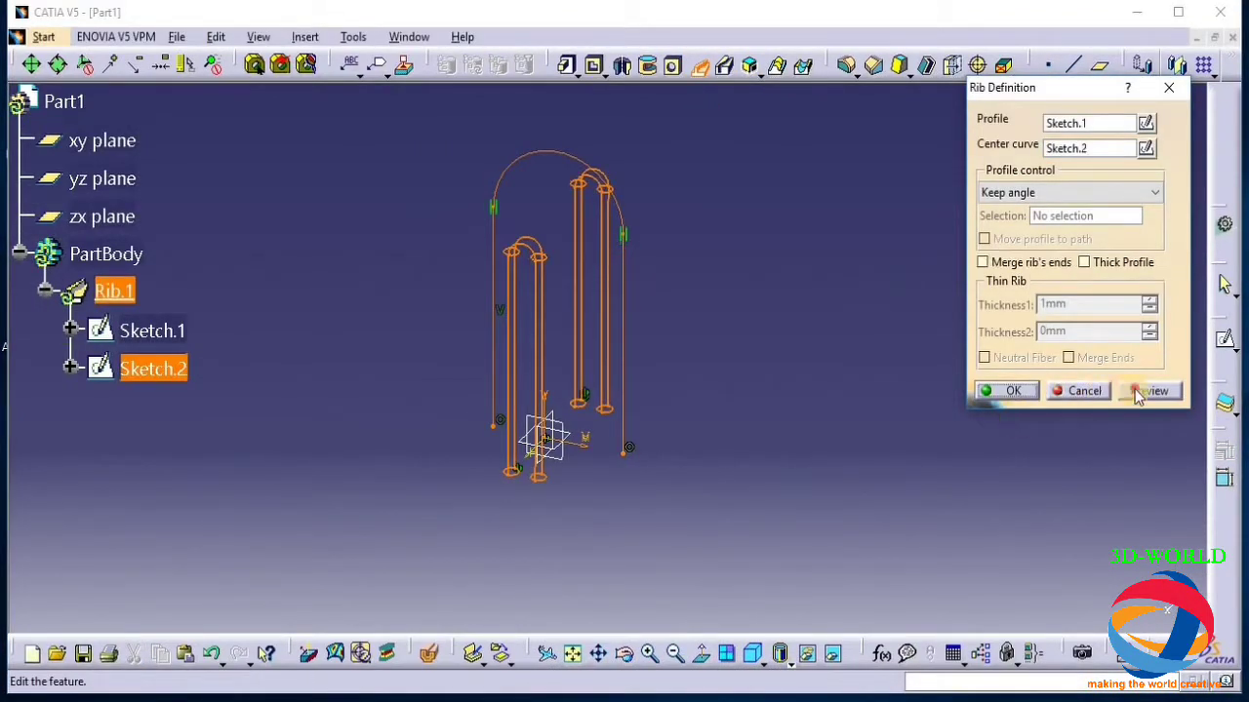
{"action": "left_click", "coordinate": [1137, 390]}
{"action": "left_click", "coordinate": [1000, 391]}
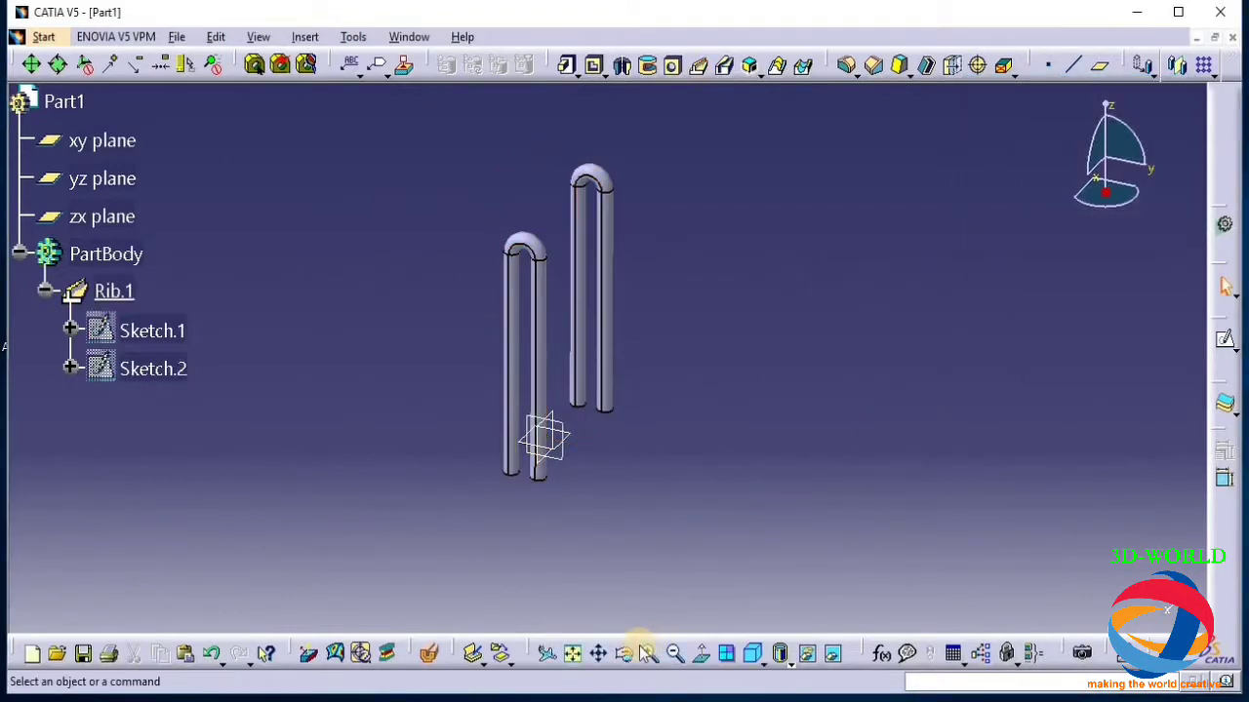
Reopen the rib's profile Sketch.1 and move the two symmetric circles along the horizontal axis closer to the origin
{"action": "left_click", "coordinate": [633, 656]}
{"action": "mouse_move", "coordinate": [432, 514]}
{"action": "left_mouse_down"}
{"action": "mouse_move", "coordinate": [588, 404]}
{"action": "mouse_move", "coordinate": [767, 560]}
{"action": "mouse_move", "coordinate": [737, 566]}
{"action": "mouse_move", "coordinate": [368, 465]}
{"action": "mouse_move", "coordinate": [146, 329]}
{"action": "left_mouse_up"}
{"action": "left_click", "coordinate": [137, 332]}
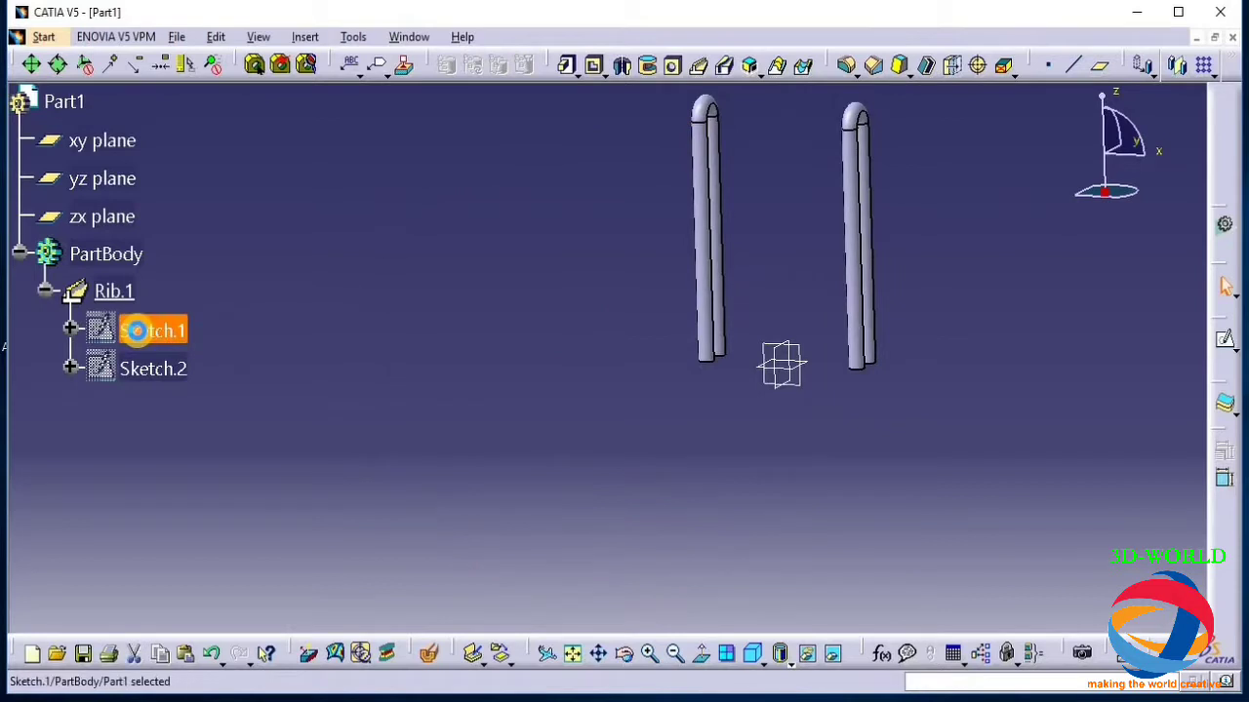
{"action": "double_click", "coordinate": [137, 332]}
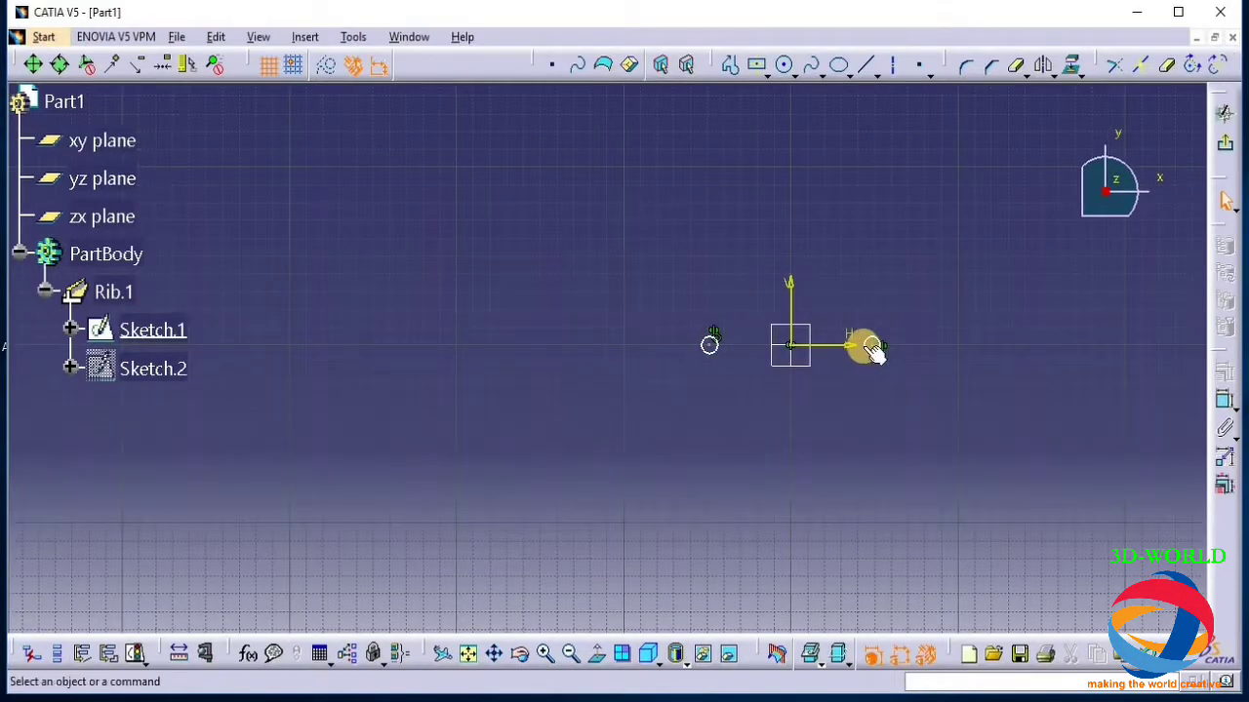
{"action": "left_click_drag", "start_coordinate": [878, 351], "coordinate": [852, 349]}
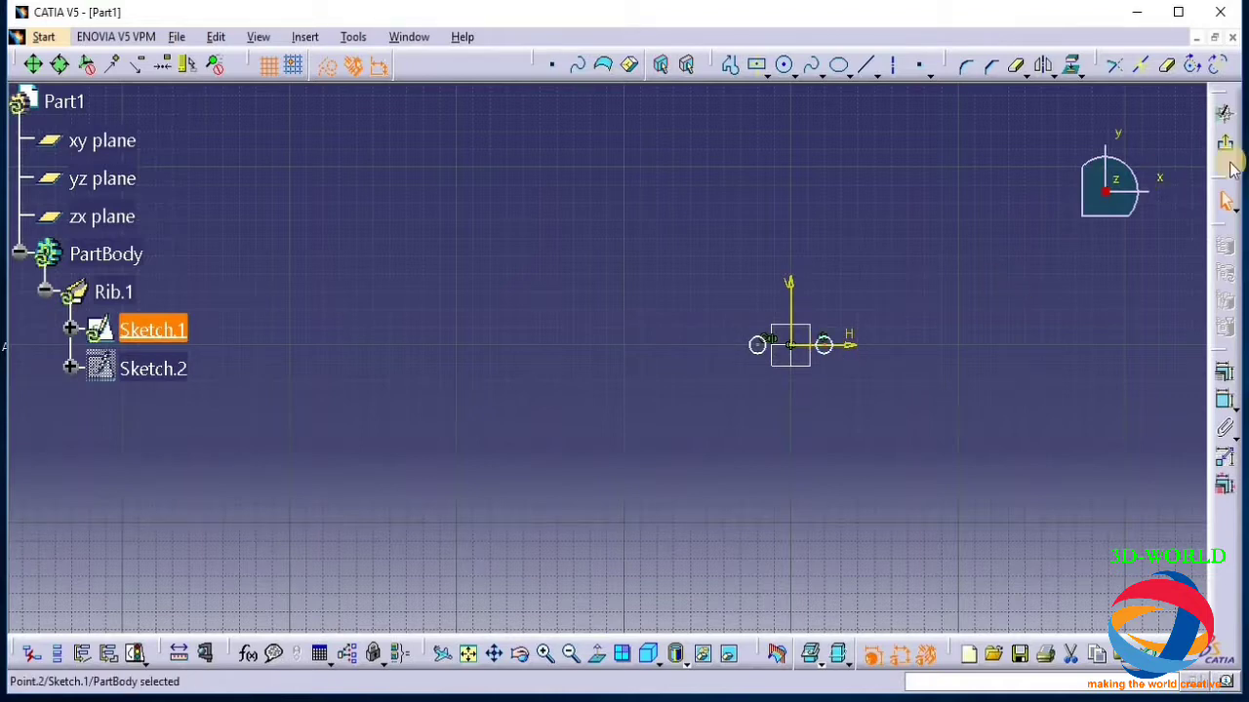
Exit the profile sketch to rebuild the rib with the repositioned circles
{"action": "left_click", "coordinate": [1224, 113]}
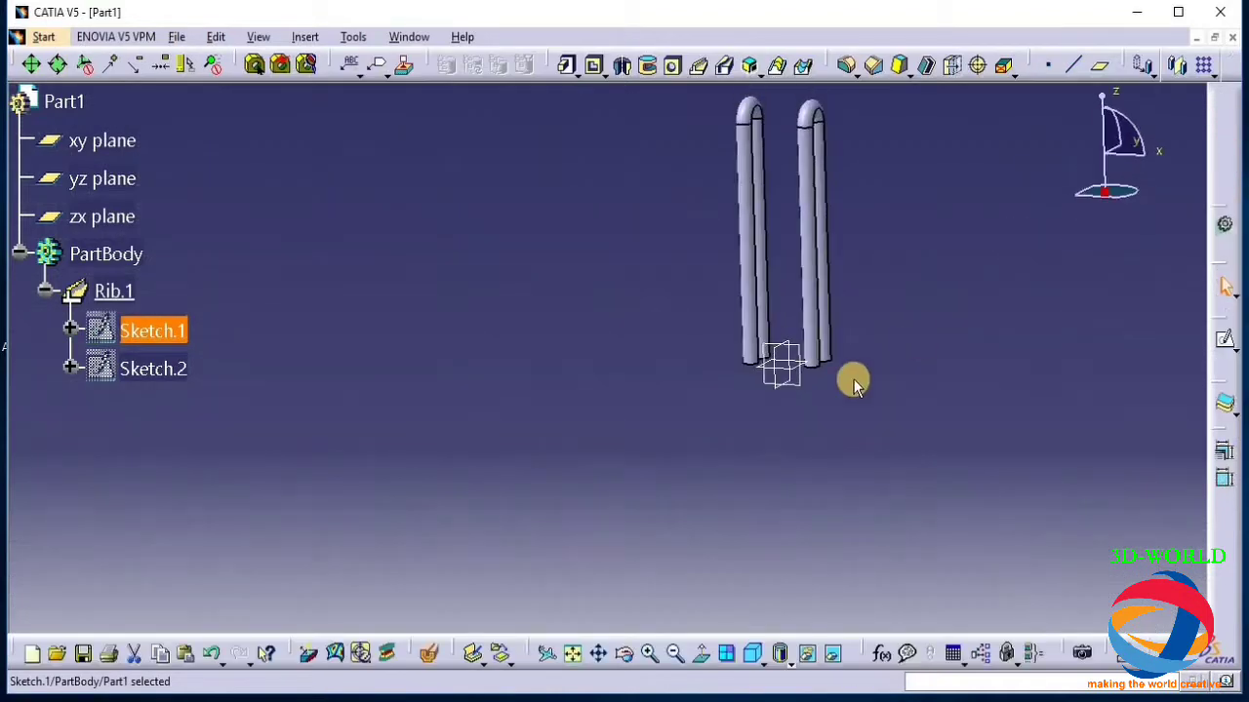
{"action": "left_click", "coordinate": [624, 652]}
{"action": "left_click_drag", "start_coordinate": [591, 538], "coordinate": [872, 424]}
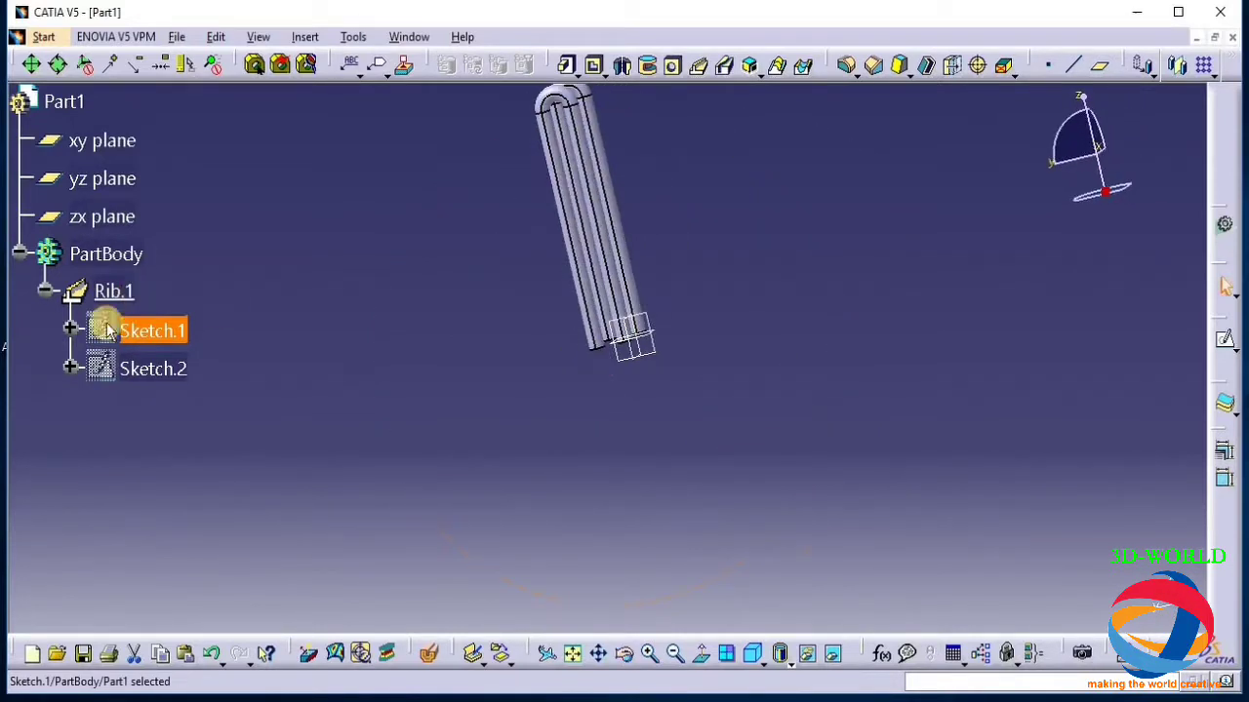
Reopen center curve Sketch.2, move its two vertical lines farther apart, and raise the connecting arc
{"action": "double_click", "coordinate": [168, 366]}
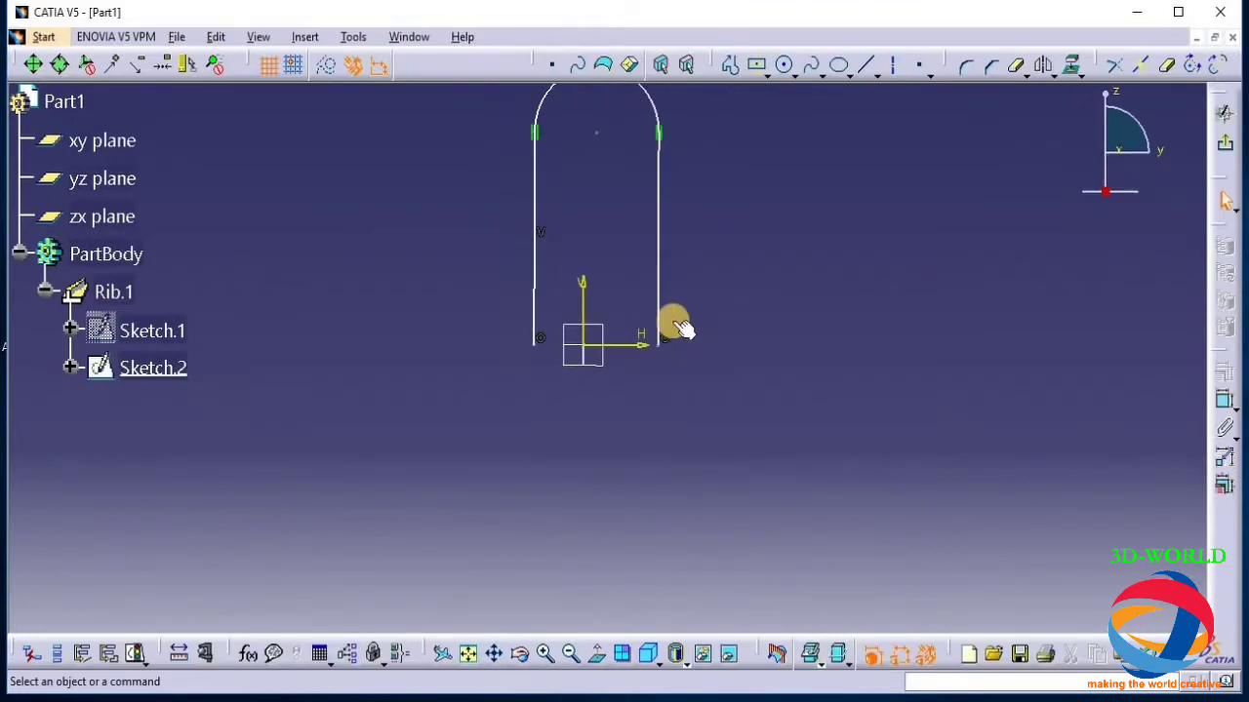
{"action": "left_click_drag", "start_coordinate": [660, 231], "coordinate": [724, 237]}
{"action": "left_click_drag", "start_coordinate": [535, 243], "coordinate": [487, 237]}
{"action": "middle_click_drag", "start_coordinate": [766, 253], "coordinate": [722, 422]}
{"action": "left_click_drag", "start_coordinate": [597, 146], "coordinate": [608, 77]}
Reopen profile Sketch.1, enlarge the two symmetric circles while shifting them outward from the origin, and exit the sketch
{"action": "double_click", "coordinate": [179, 322]}
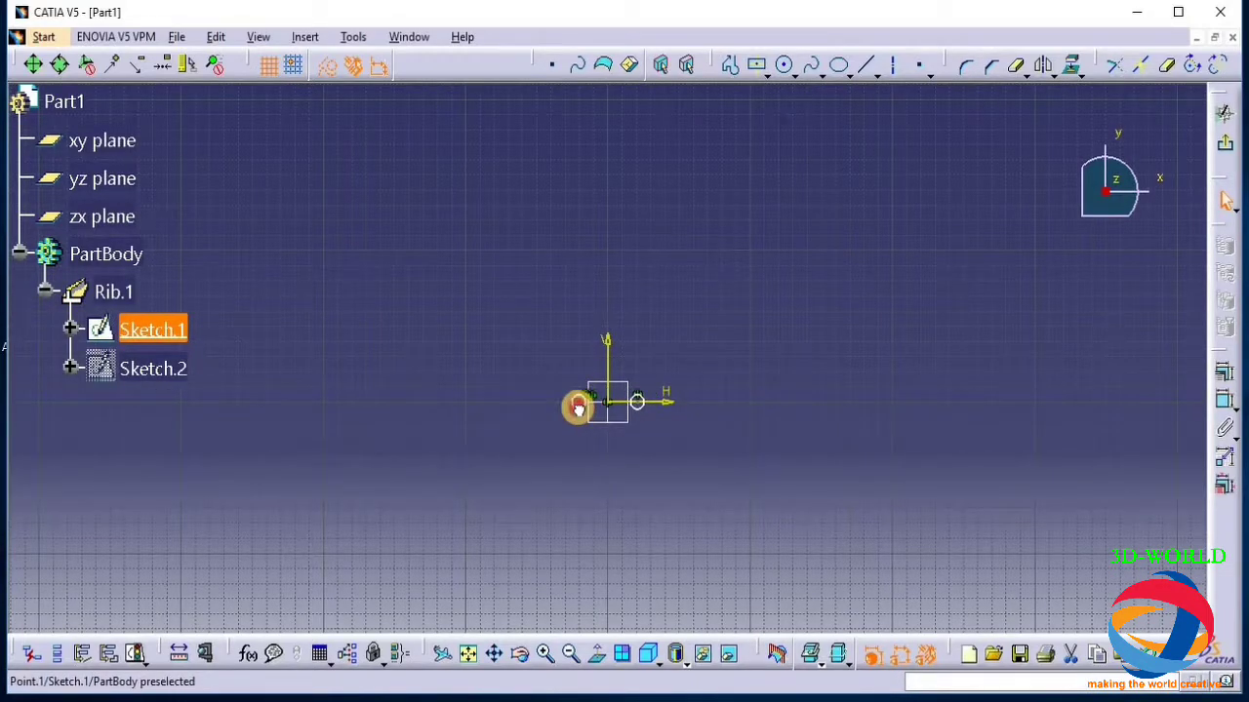
{"action": "double_click", "coordinate": [580, 410]}
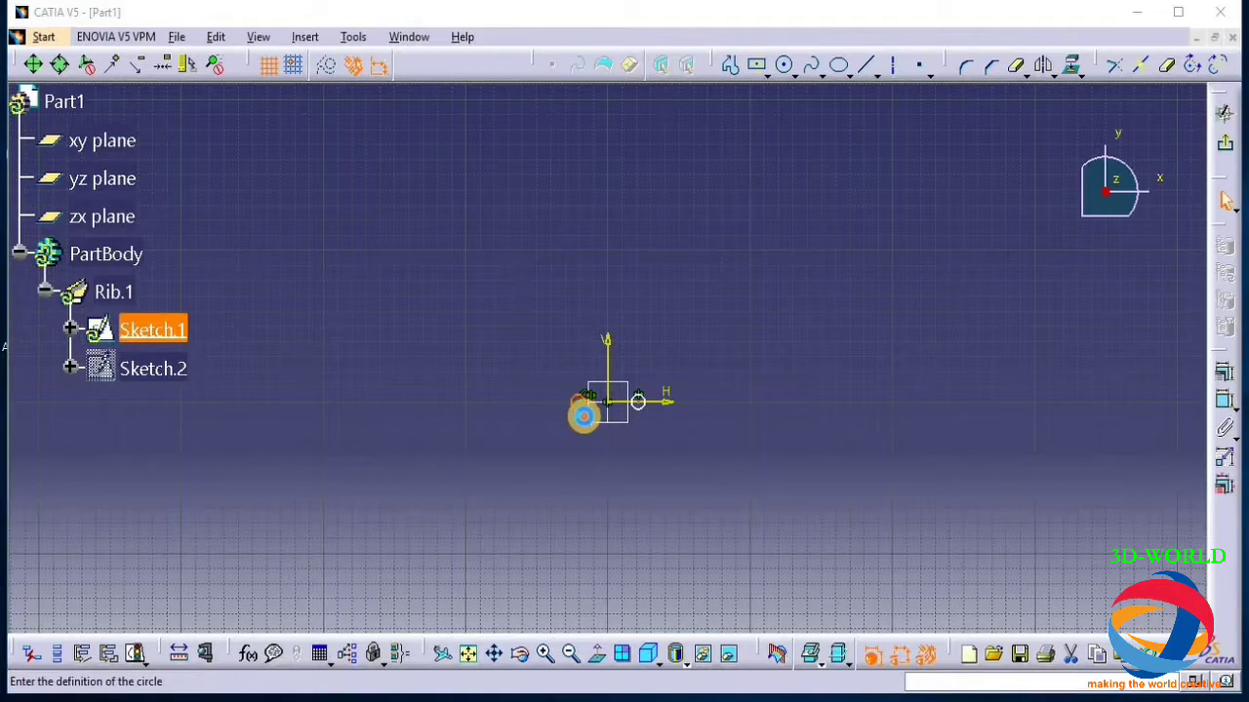
{"action": "left_click", "coordinate": [1173, 401]}
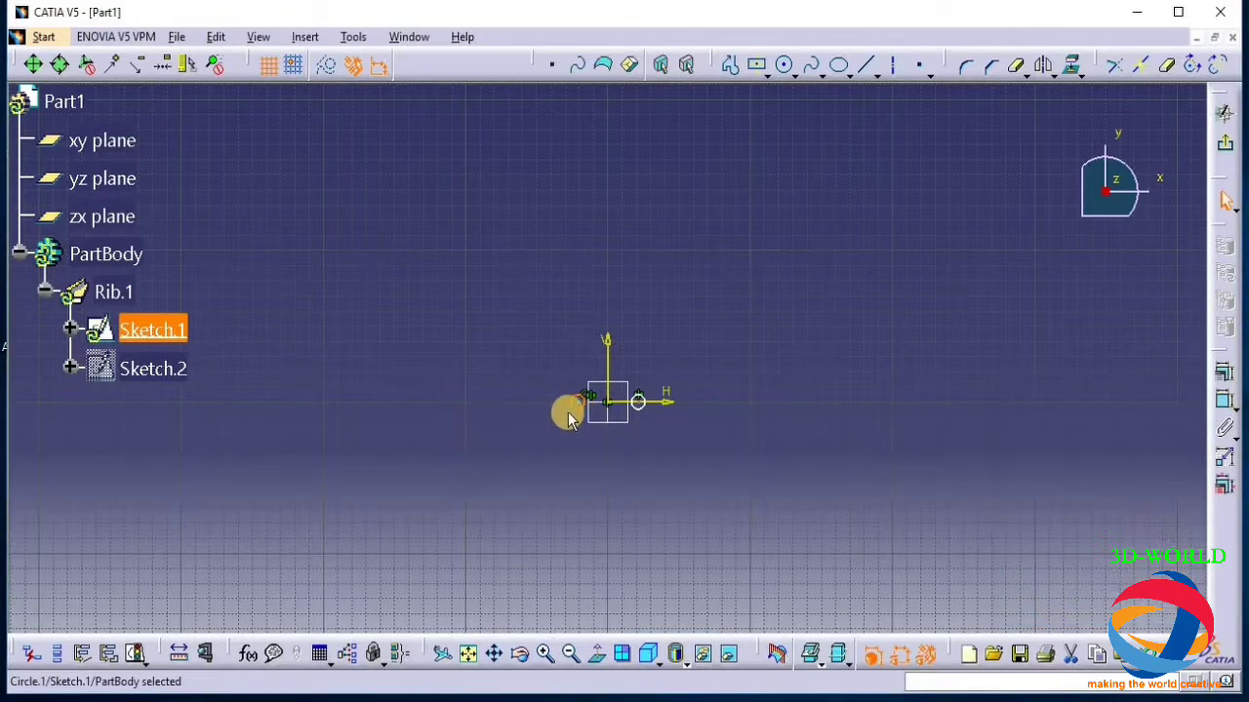
{"action": "mouse_move", "coordinate": [598, 432]}
{"action": "left_mouse_down"}
{"action": "mouse_move", "coordinate": [591, 399]}
{"action": "mouse_move", "coordinate": [556, 407]}
{"action": "left_mouse_up"}
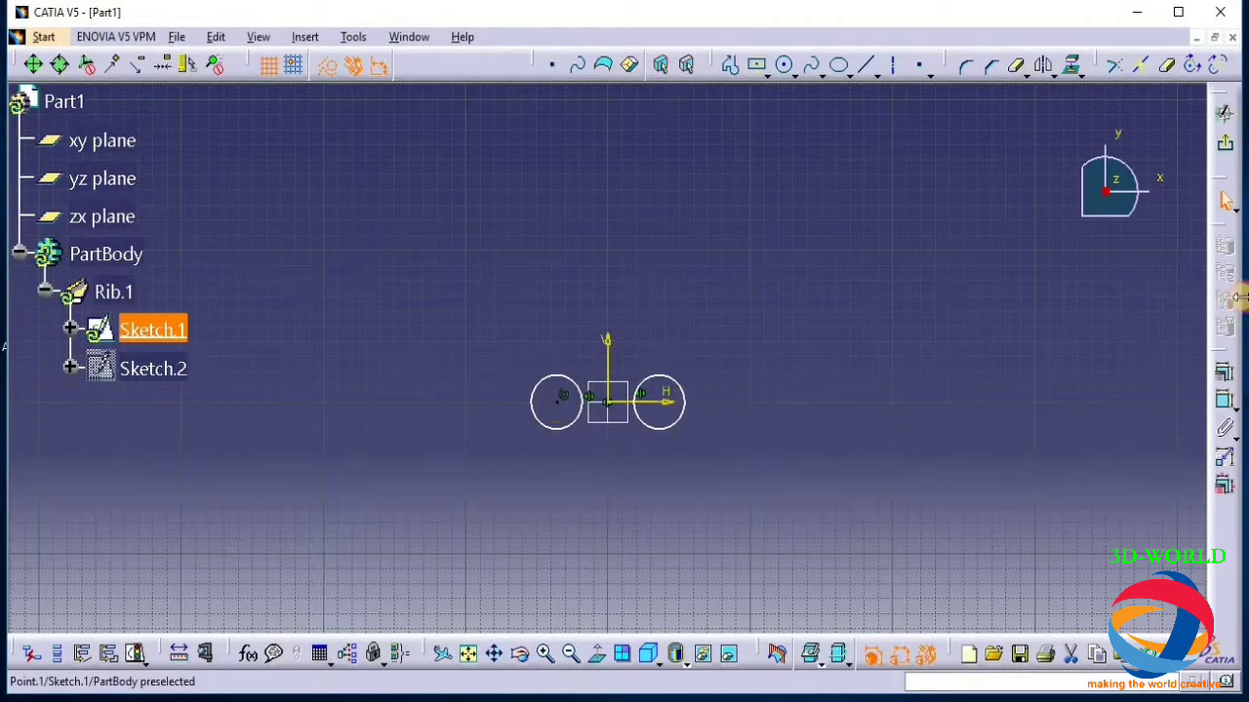
{"action": "left_click", "coordinate": [1225, 146]}
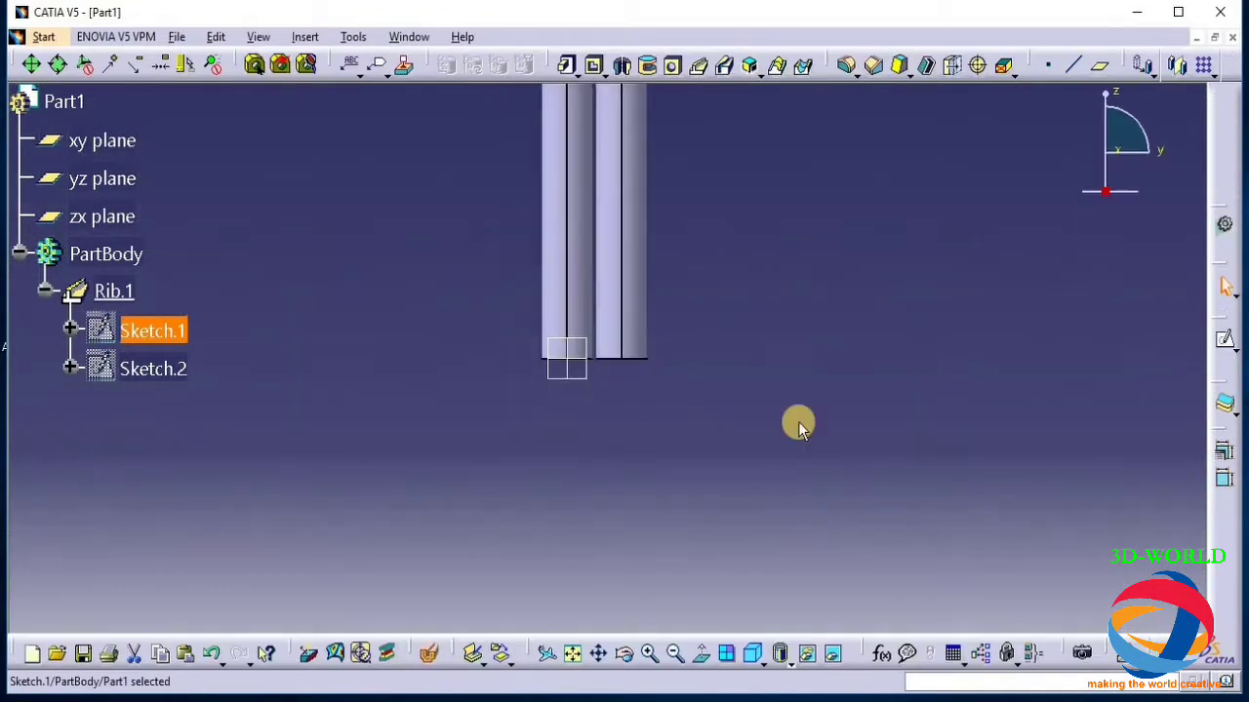
Reopen Sketch.1 twice, each time moving the two symmetric circles farther from the origin along the horizontal axis and exiting to update the rib
{"action": "left_click_drag", "start_coordinate": [482, 467], "coordinate": [287, 454]}
{"action": "left_click", "coordinate": [148, 334]}
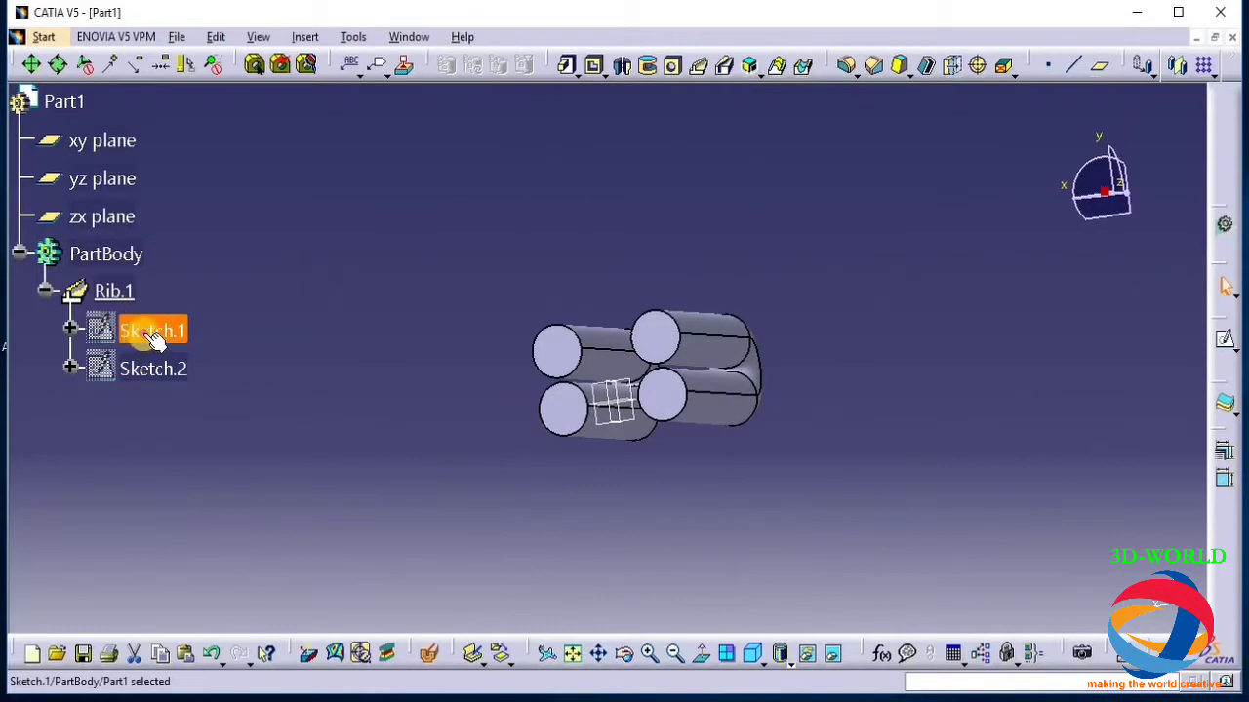
{"action": "double_click", "coordinate": [154, 332]}
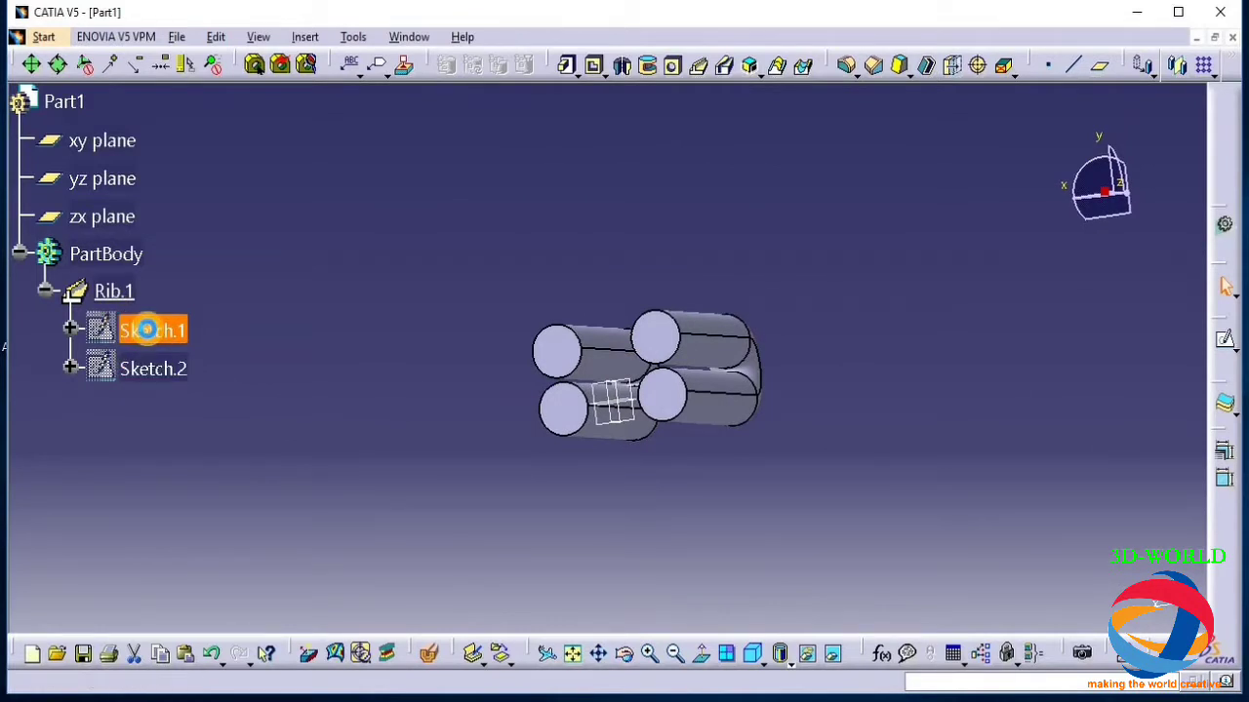
{"action": "left_click_drag", "start_coordinate": [567, 406], "coordinate": [532, 402]}
{"action": "left_click", "coordinate": [1223, 145]}
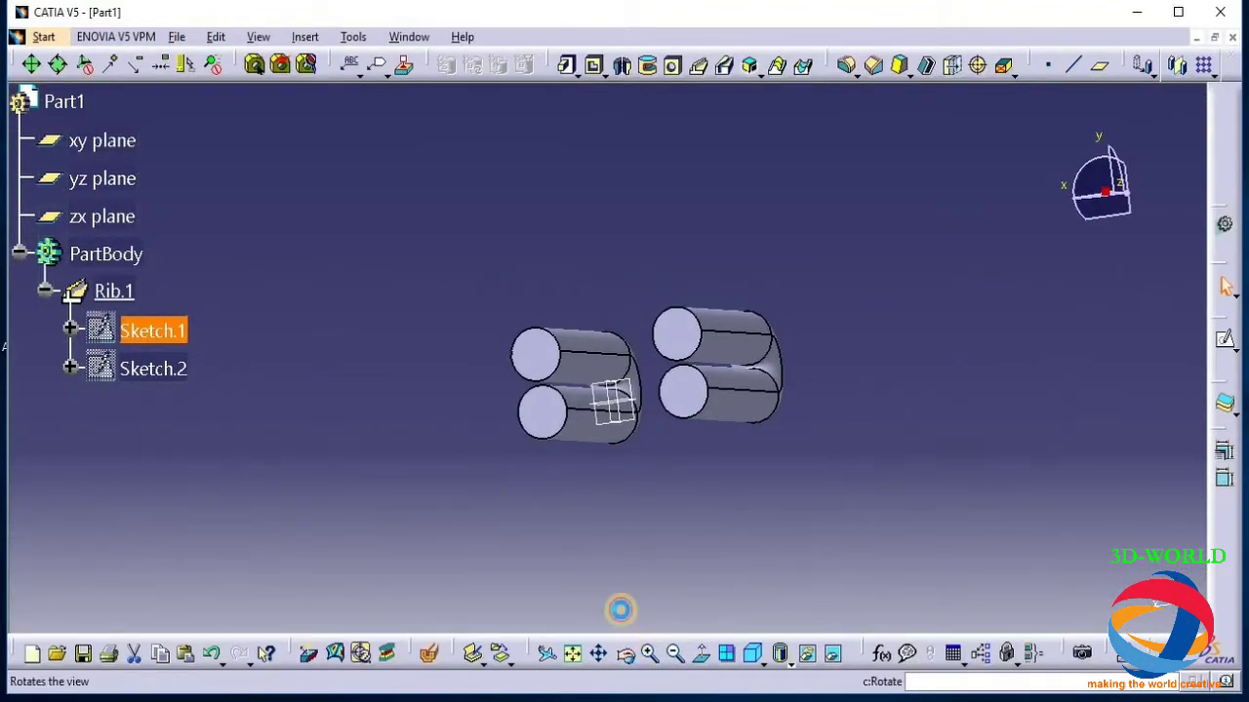
{"action": "mouse_move", "coordinate": [557, 243]}
{"action": "left_mouse_down"}
{"action": "mouse_move", "coordinate": [813, 513]}
{"action": "mouse_move", "coordinate": [647, 326]}
{"action": "mouse_move", "coordinate": [399, 357]}
{"action": "mouse_move", "coordinate": [491, 513]}
{"action": "mouse_move", "coordinate": [560, 524]}
{"action": "mouse_move", "coordinate": [552, 592]}
{"action": "mouse_move", "coordinate": [323, 354]}
{"action": "mouse_move", "coordinate": [164, 328]}
{"action": "left_mouse_up"}
{"action": "double_click", "coordinate": [164, 330]}
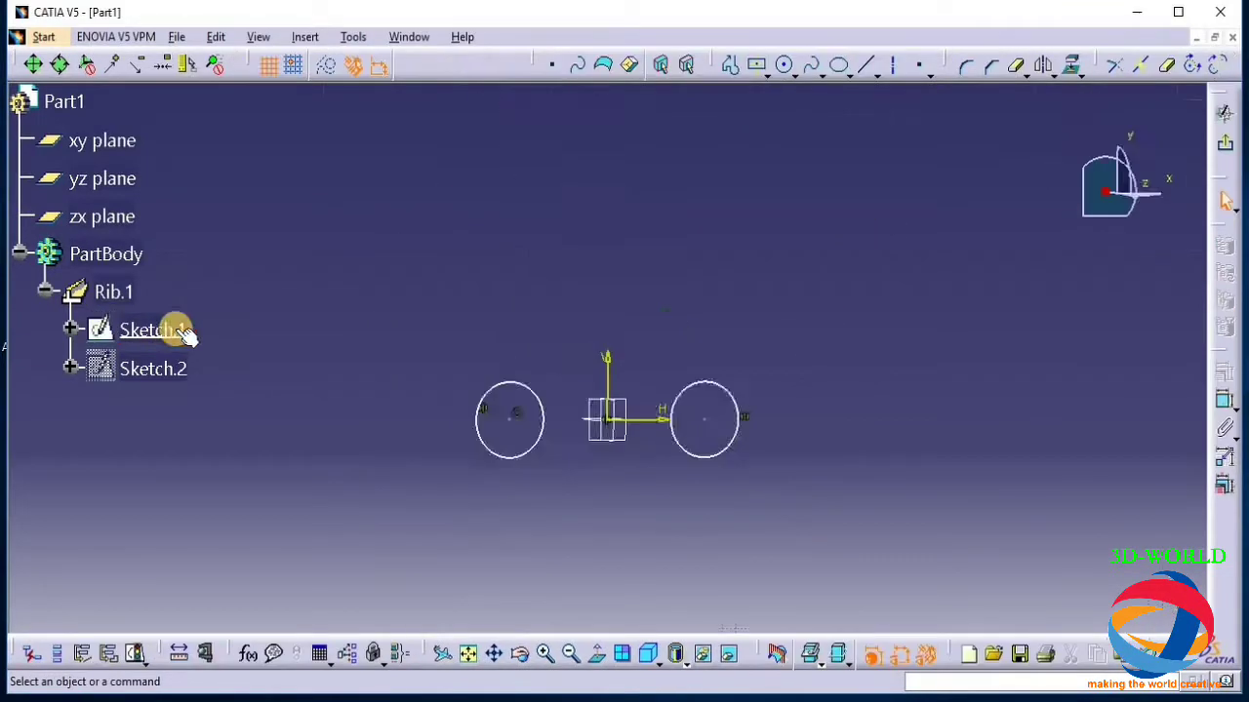
{"action": "left_click_drag", "start_coordinate": [680, 402], "coordinate": [744, 404]}
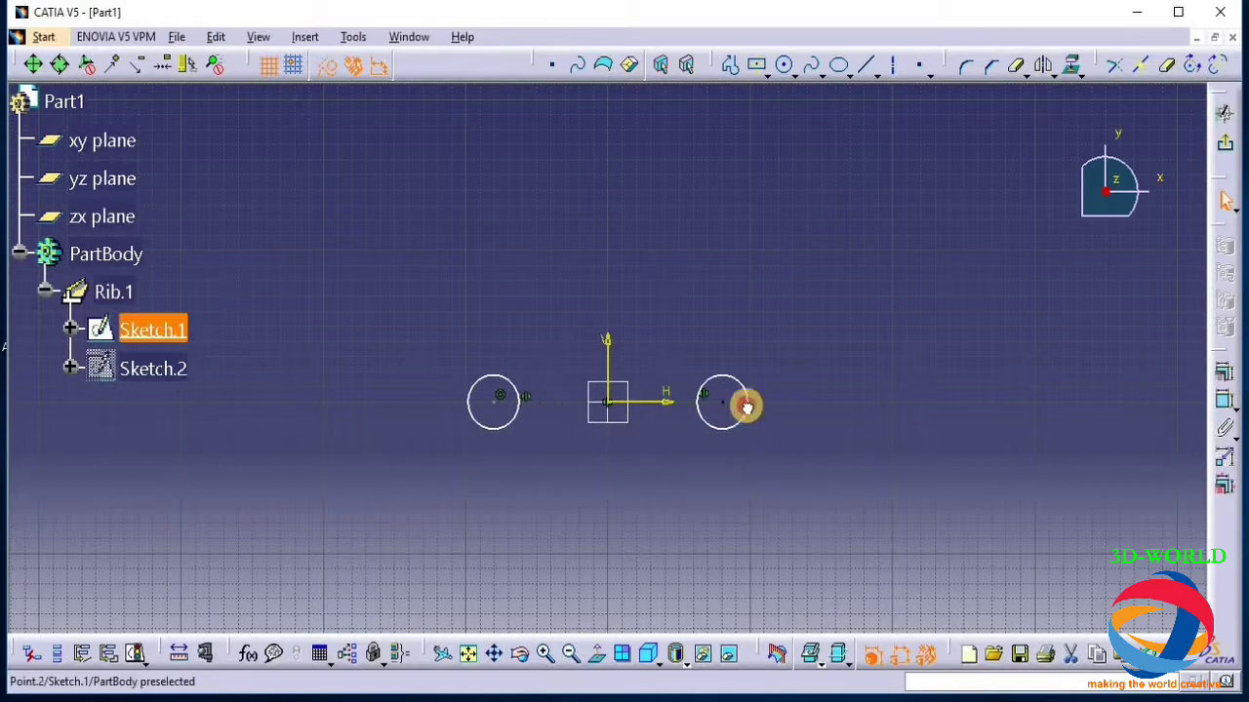
{"action": "left_click", "coordinate": [1227, 143]}
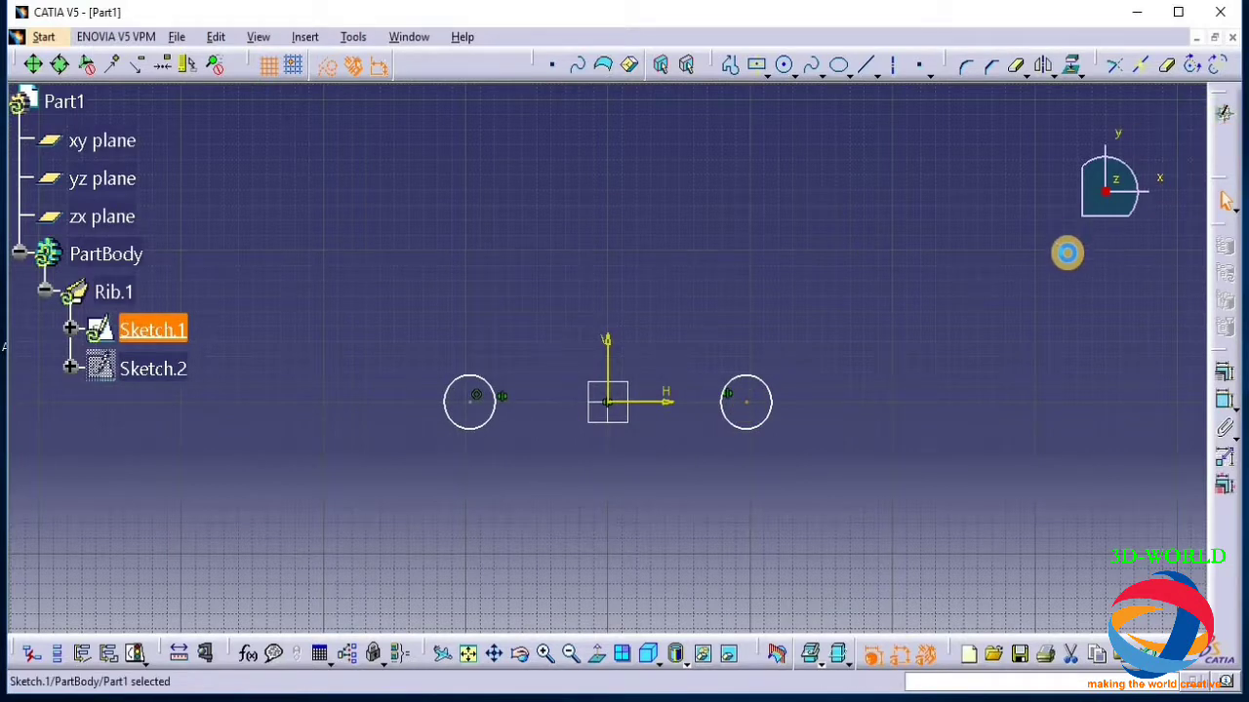
Reopen center curve Sketch.2, spread its two vertical lines even farther apart, and exit the sketch
{"action": "double_click", "coordinate": [190, 369]}
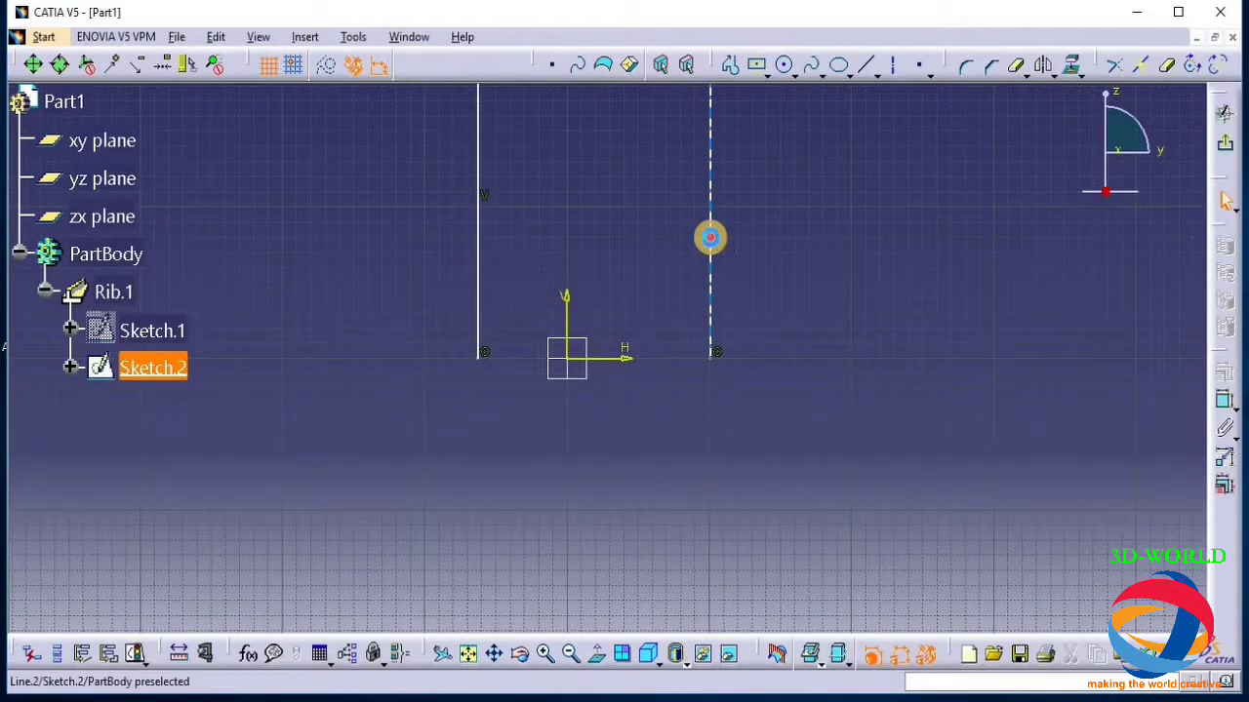
{"action": "left_click_drag", "start_coordinate": [710, 237], "coordinate": [814, 248]}
{"action": "left_click_drag", "start_coordinate": [409, 243], "coordinate": [415, 244]}
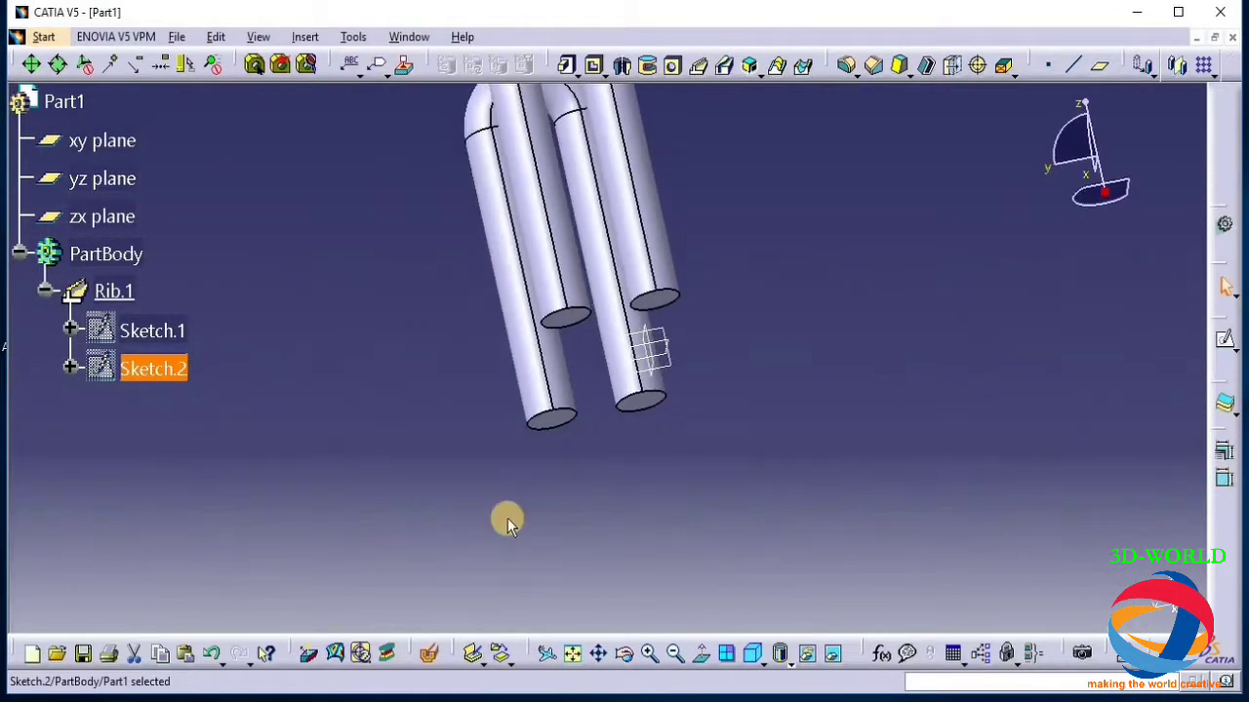
Reopen Sketch.1 and bring the two symmetric circles back toward the origin in two successive edits, exiting after each
{"action": "mouse_move", "coordinate": [418, 295]}
{"action": "left_mouse_down"}
{"action": "mouse_move", "coordinate": [928, 384]}
{"action": "mouse_move", "coordinate": [624, 394]}
{"action": "mouse_move", "coordinate": [551, 349]}
{"action": "mouse_move", "coordinate": [663, 371]}
{"action": "mouse_move", "coordinate": [159, 348]}
{"action": "left_mouse_up"}
{"action": "left_click", "coordinate": [153, 327]}
{"action": "double_click", "coordinate": [153, 328]}
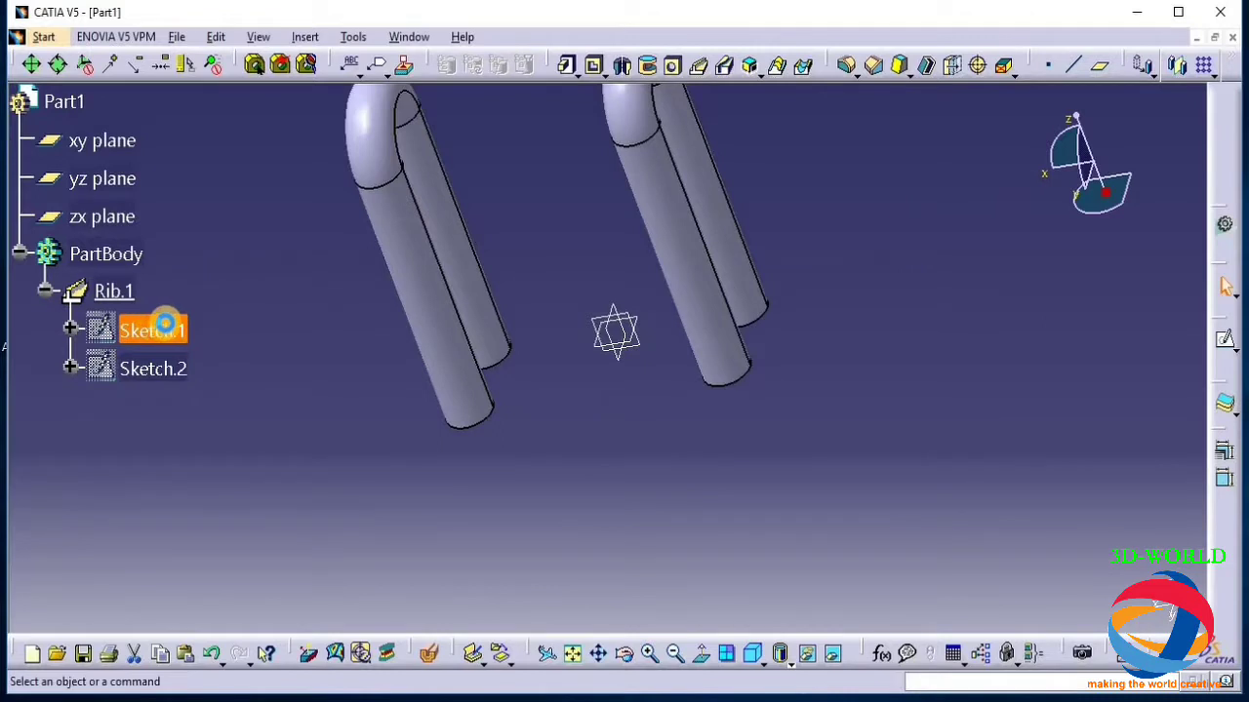
{"action": "left_click_drag", "start_coordinate": [741, 403], "coordinate": [684, 398]}
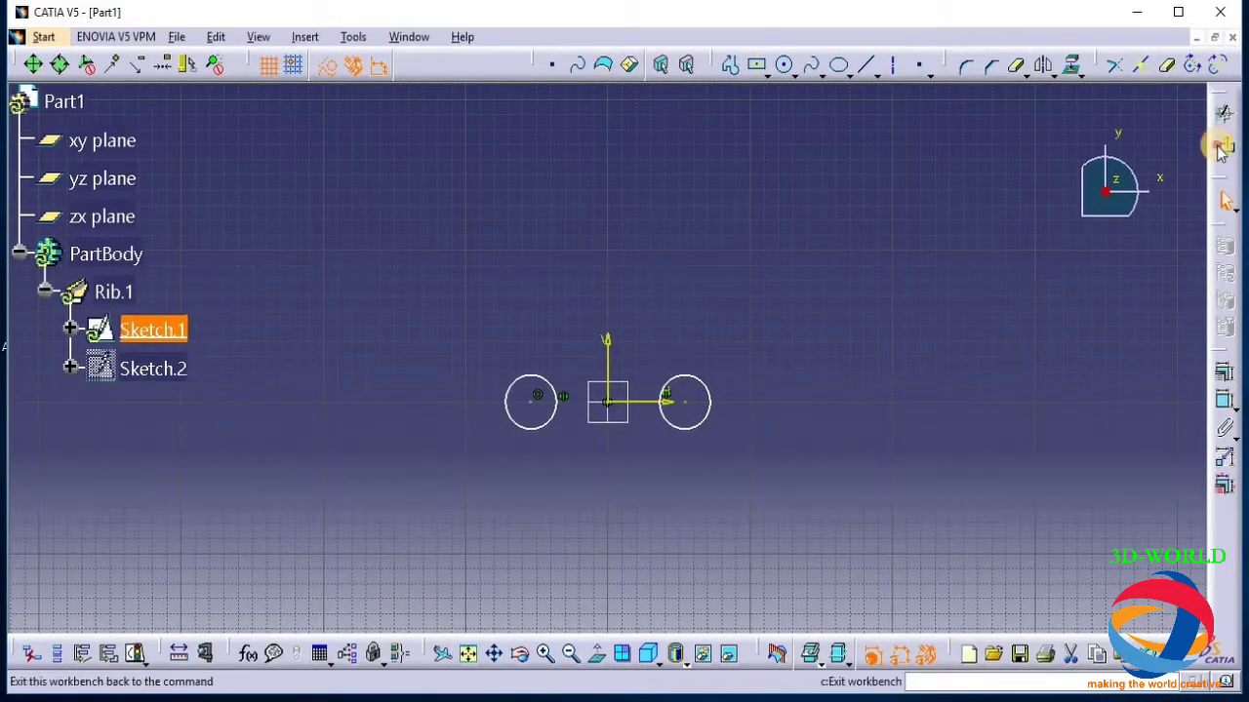
{"action": "left_click", "coordinate": [1224, 113]}
{"action": "left_click", "coordinate": [178, 332]}
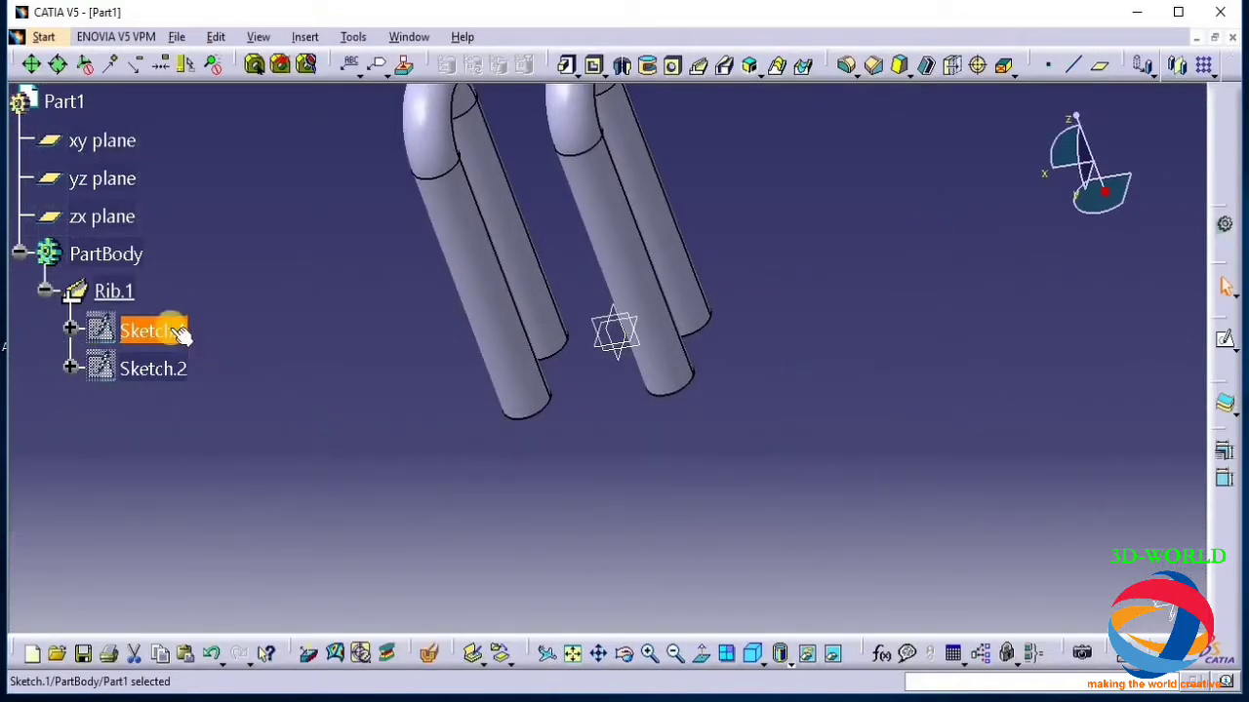
{"action": "double_click", "coordinate": [165, 332]}
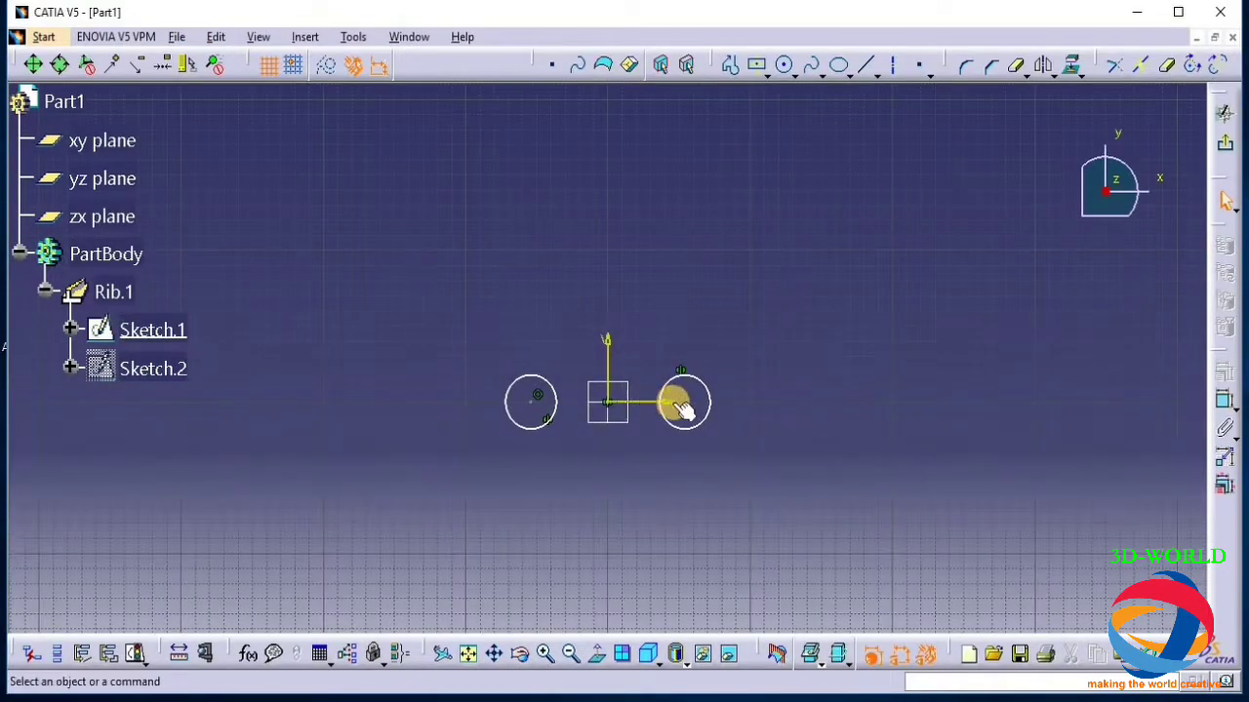
{"action": "left_click_drag", "start_coordinate": [698, 410], "coordinate": [646, 399]}
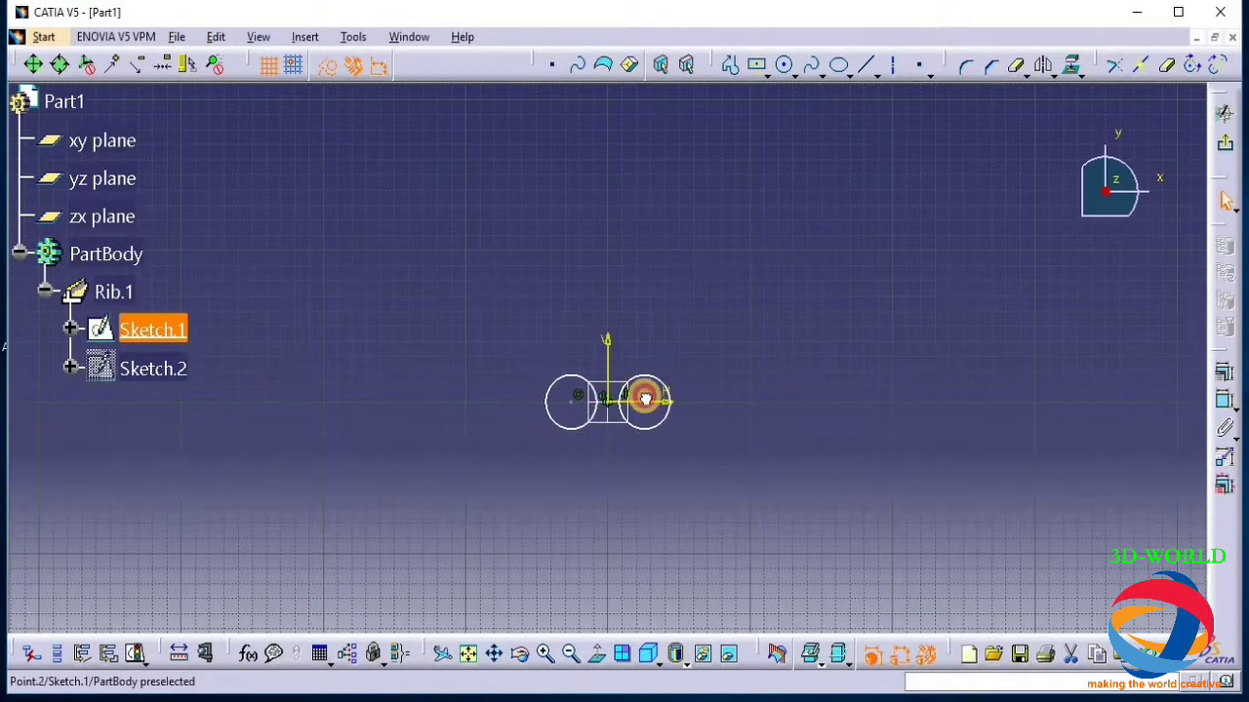
{"action": "left_click", "coordinate": [1224, 114]}
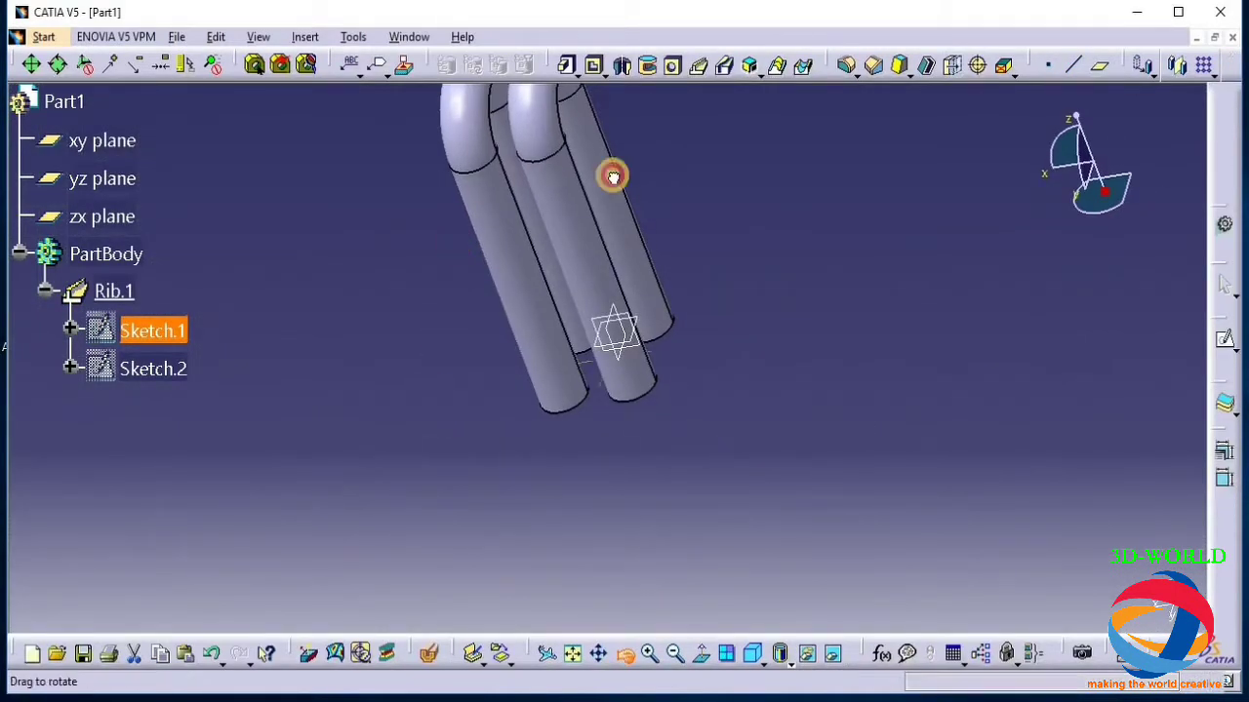
Examine the finished double rib from several angles, checking its arched bend and the ends of its legs
{"action": "left_click_drag", "start_coordinate": [611, 173], "coordinate": [500, 400]}
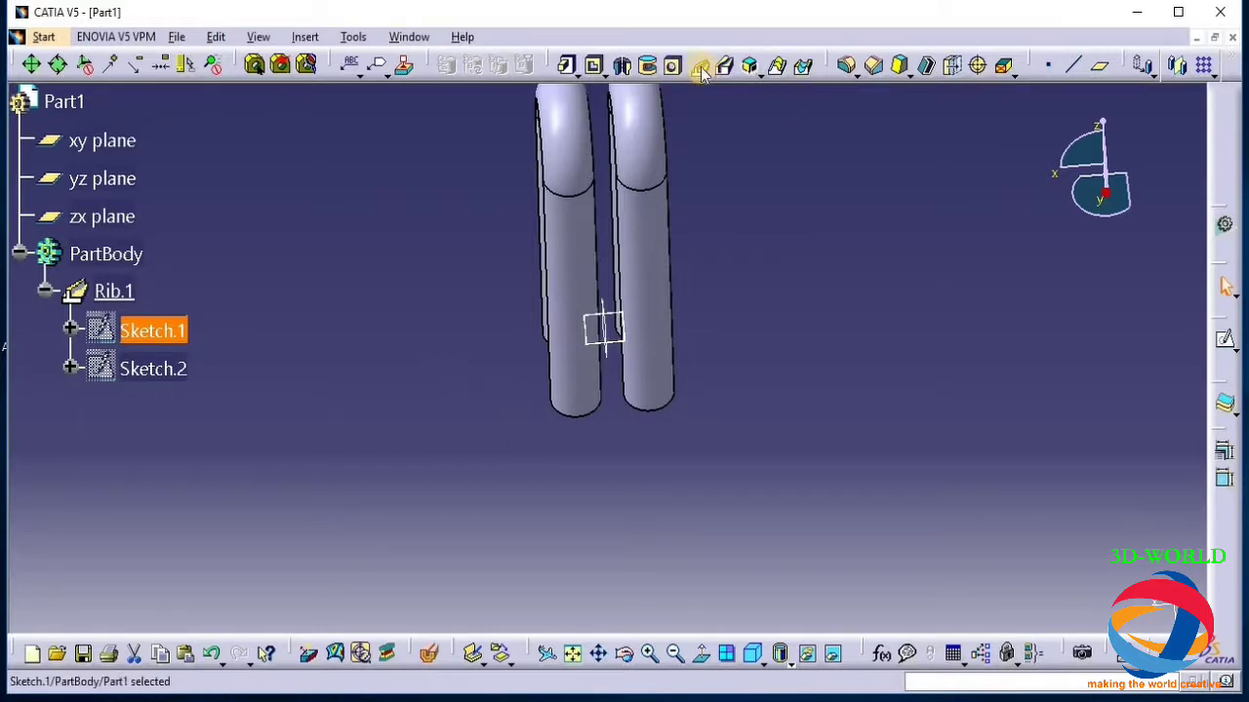
{"action": "left_click", "coordinate": [474, 254]}
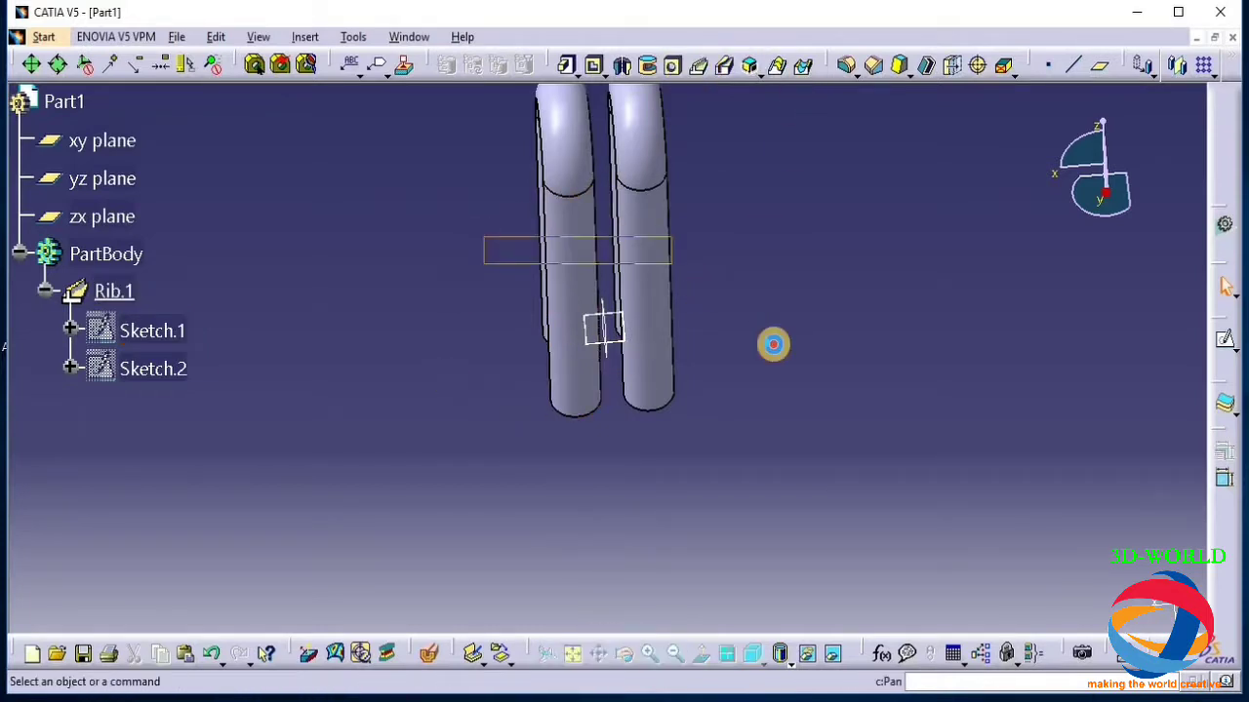
{"action": "left_click", "coordinate": [624, 653]}
{"action": "left_click_drag", "start_coordinate": [650, 214], "coordinate": [477, 220]}
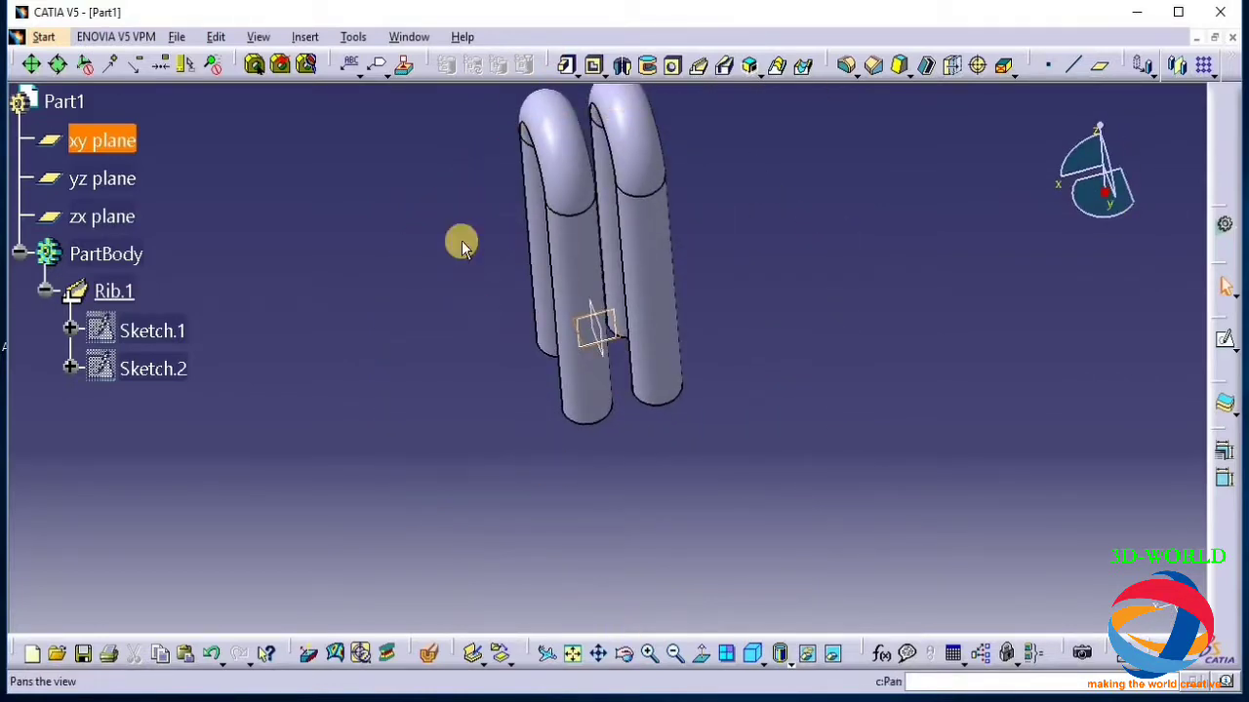
{"action": "left_click", "coordinate": [530, 214]}
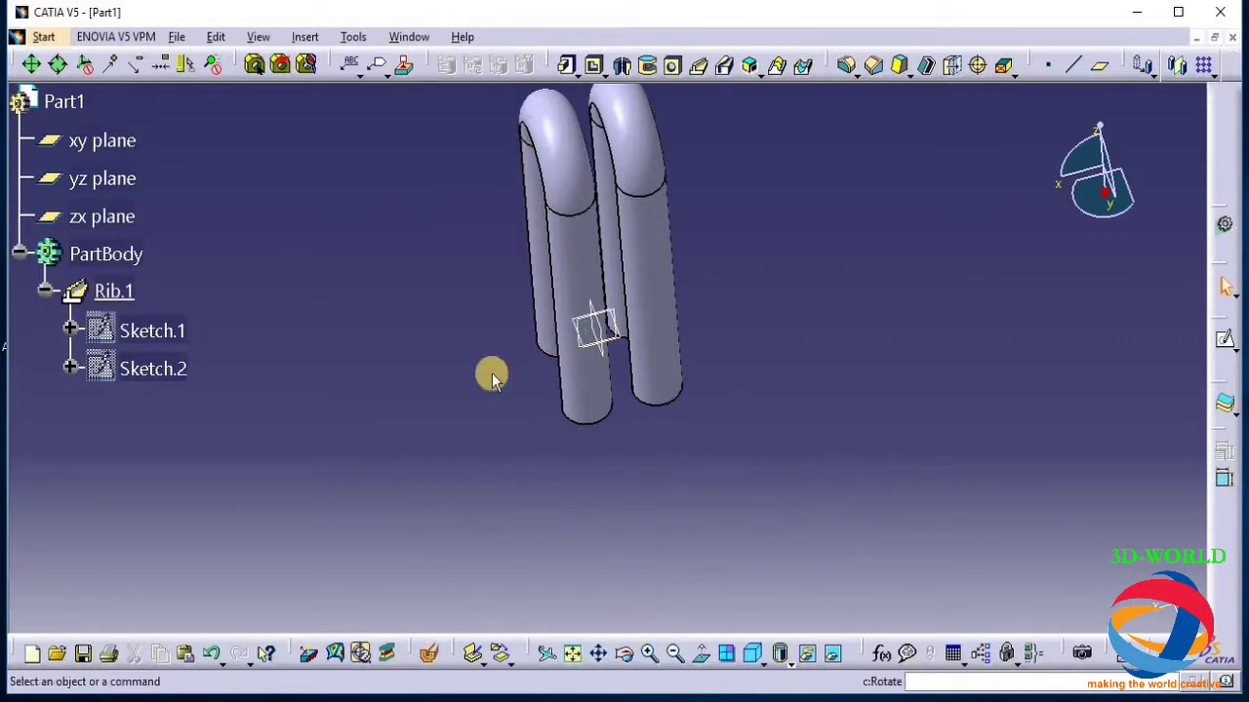
{"action": "left_click", "coordinate": [626, 652]}
{"action": "left_click", "coordinate": [480, 276]}
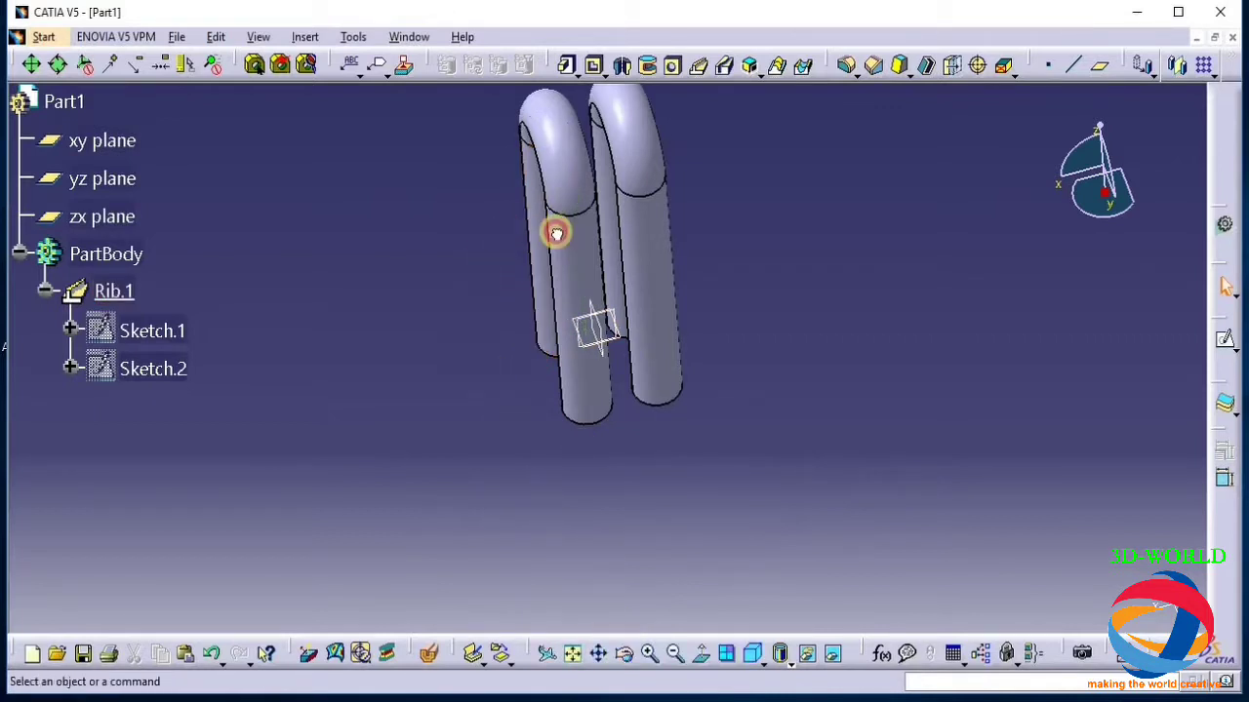
{"action": "left_click", "coordinate": [626, 653]}
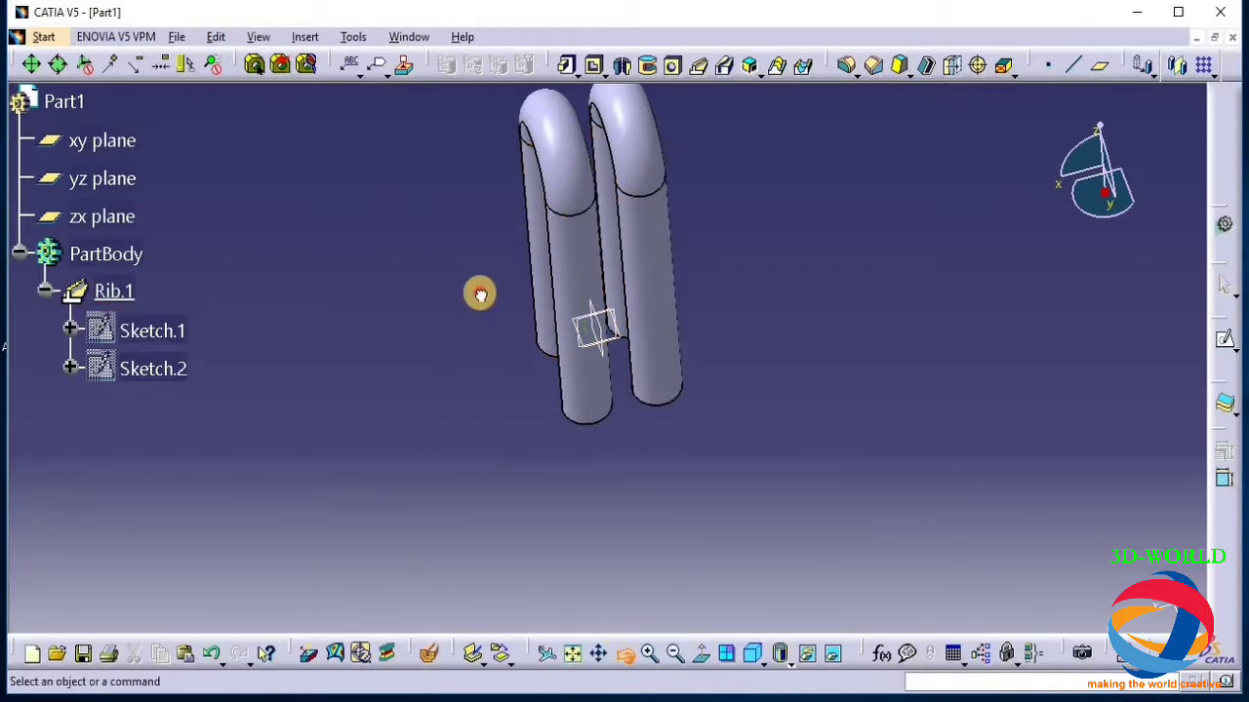
{"action": "left_click_drag", "start_coordinate": [479, 289], "coordinate": [558, 338]}
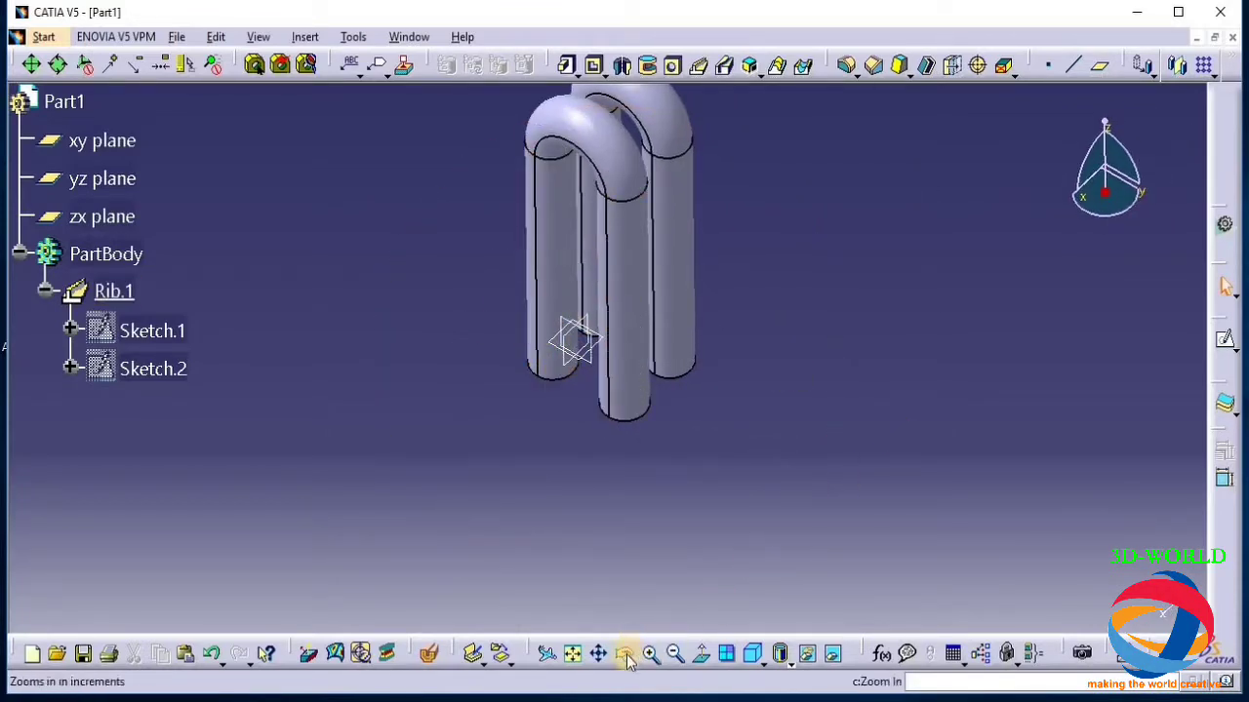
{"action": "left_click_drag", "start_coordinate": [605, 621], "coordinate": [780, 272]}
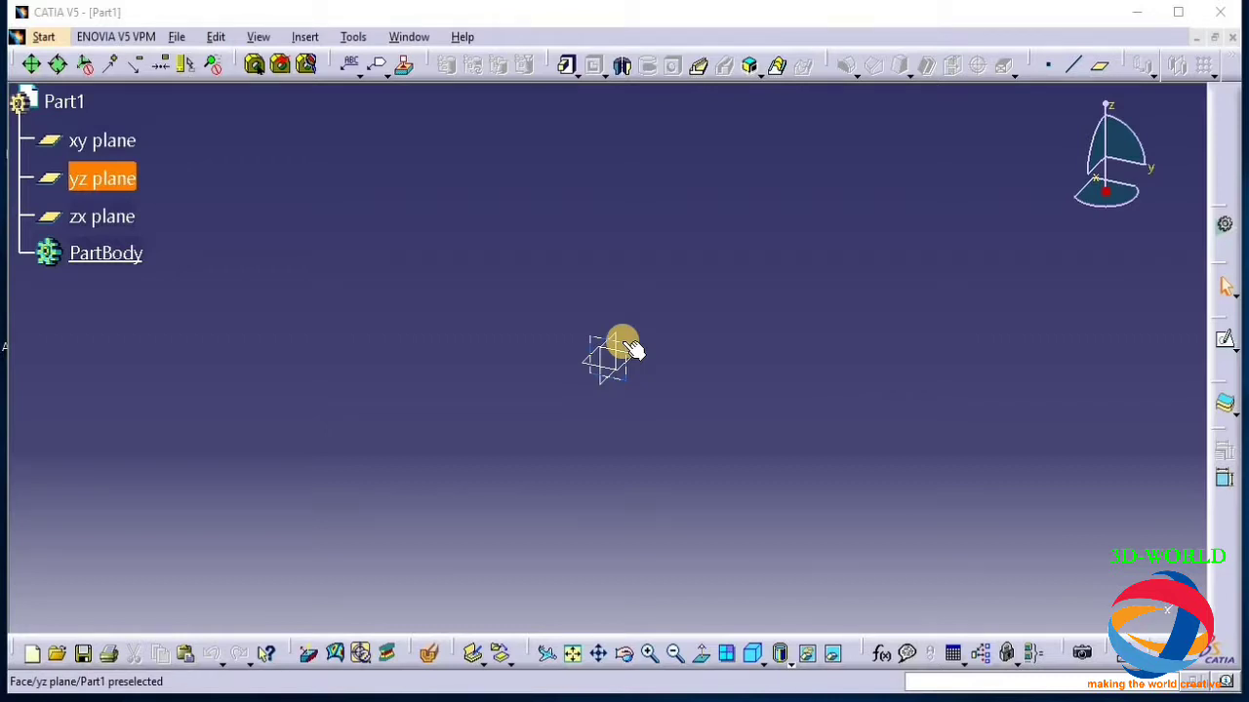
On the yz plane, sketch a closed profile from the origin: about 94 mm horizontal lines joined by a tangent arc of about 18 mm radius
{"action": "left_click", "coordinate": [82, 178]}
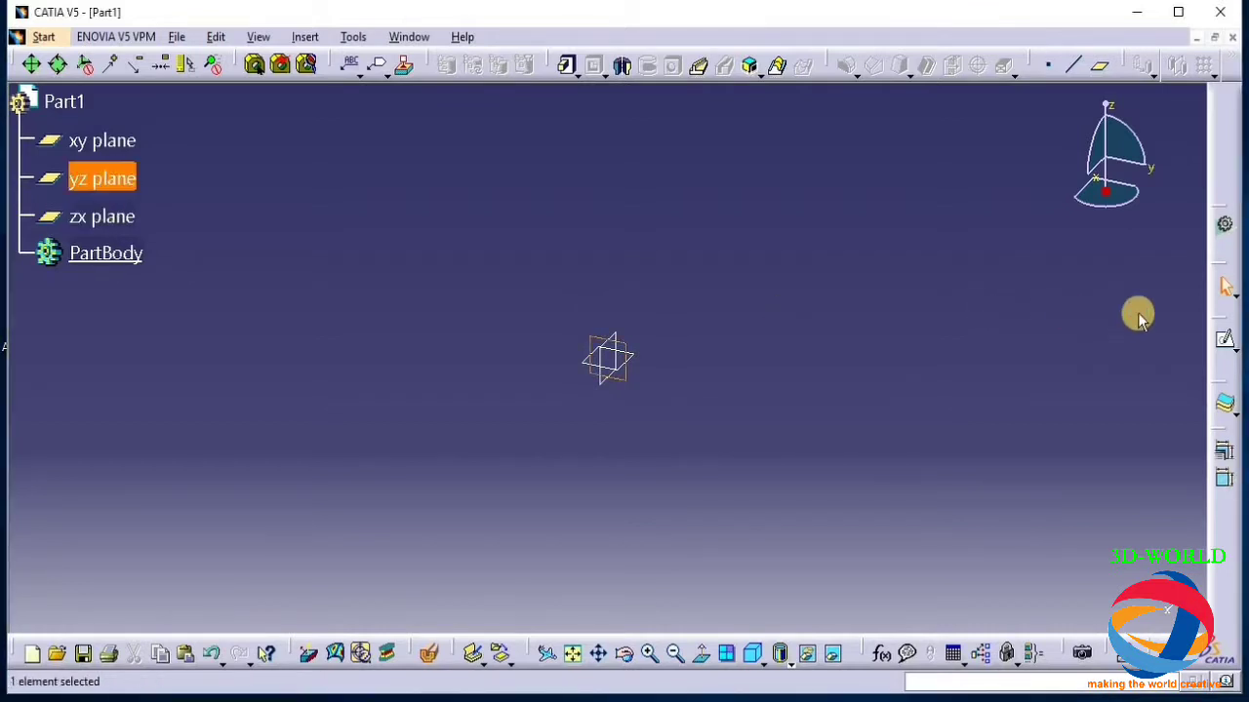
{"action": "left_click", "coordinate": [1209, 329]}
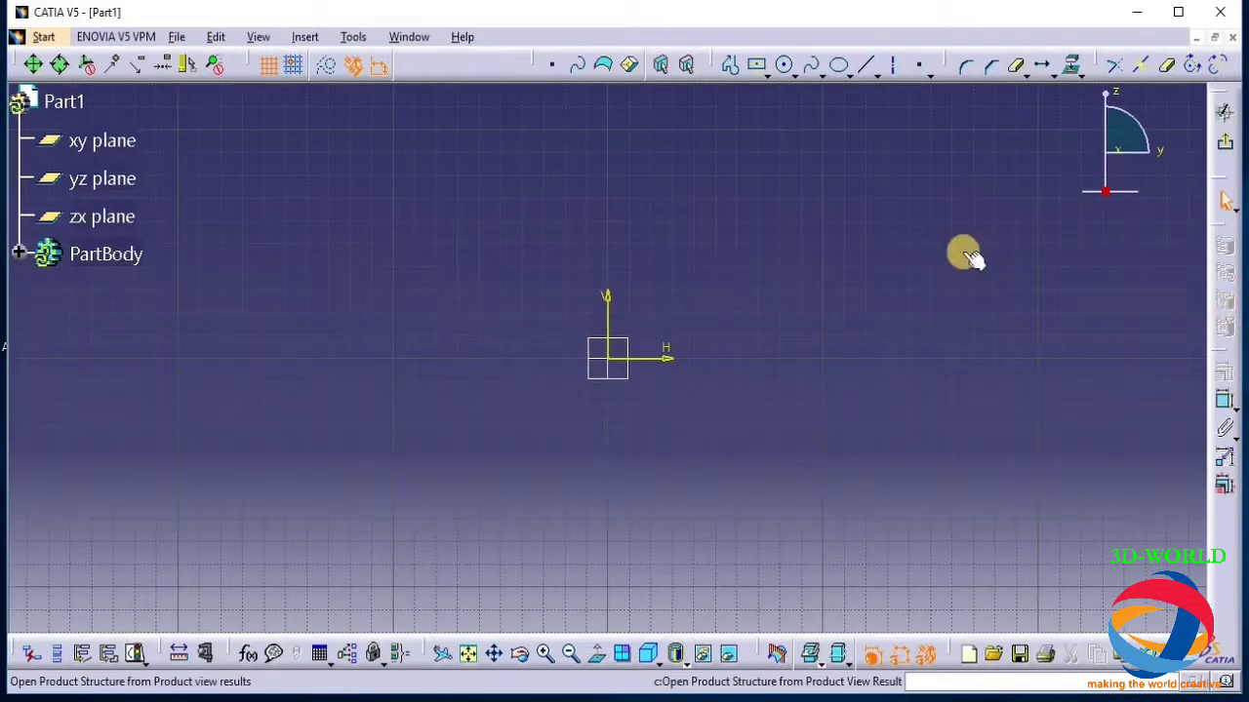
{"action": "left_click", "coordinate": [729, 70]}
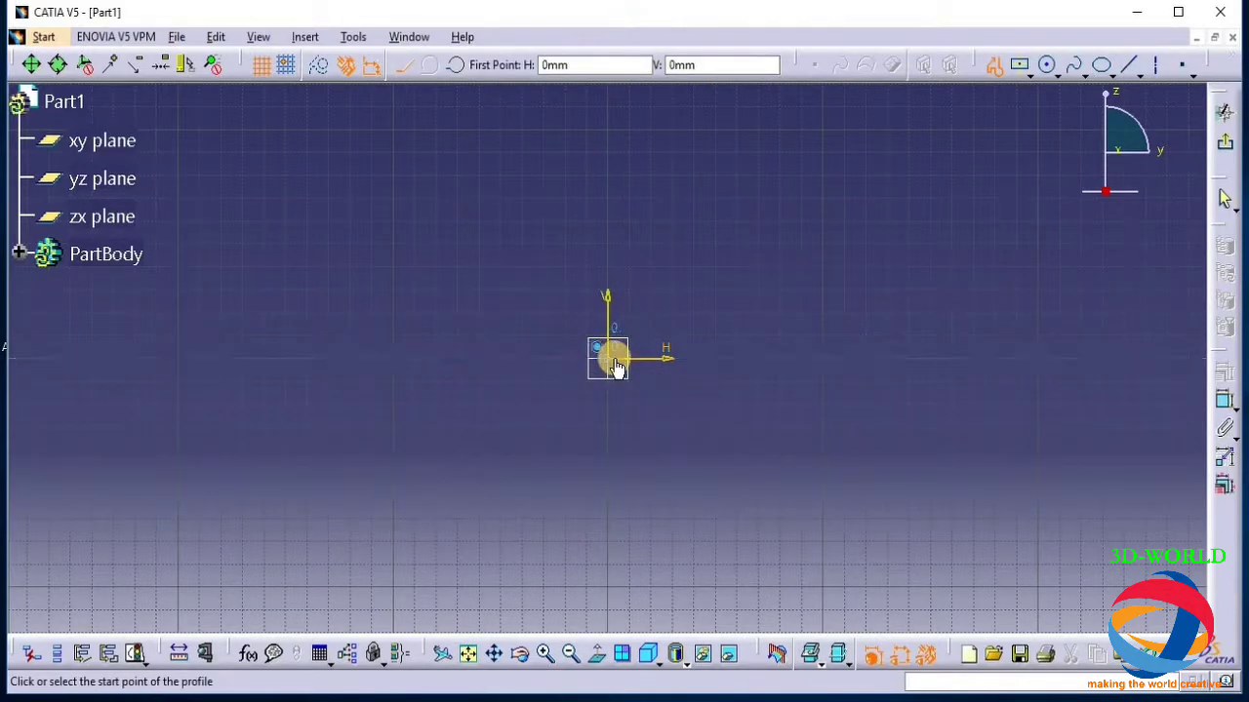
{"action": "left_click", "coordinate": [608, 365]}
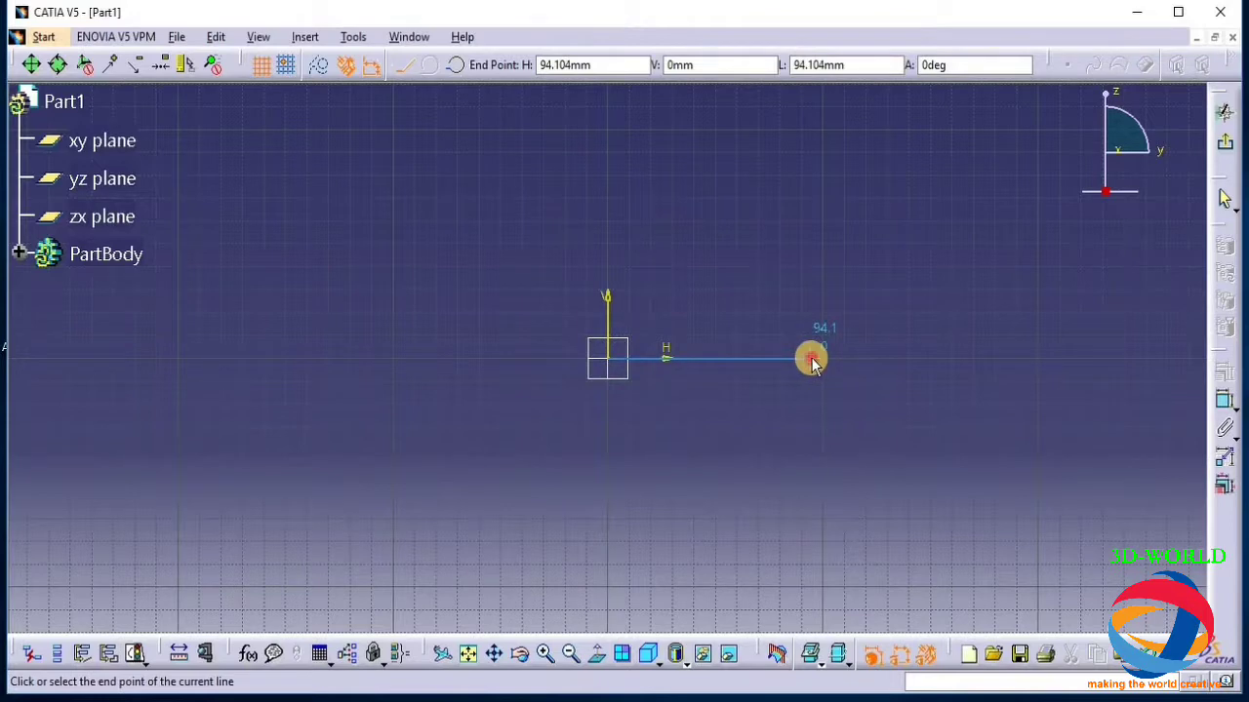
{"action": "left_click", "coordinate": [810, 360]}
{"action": "left_click", "coordinate": [429, 65]}
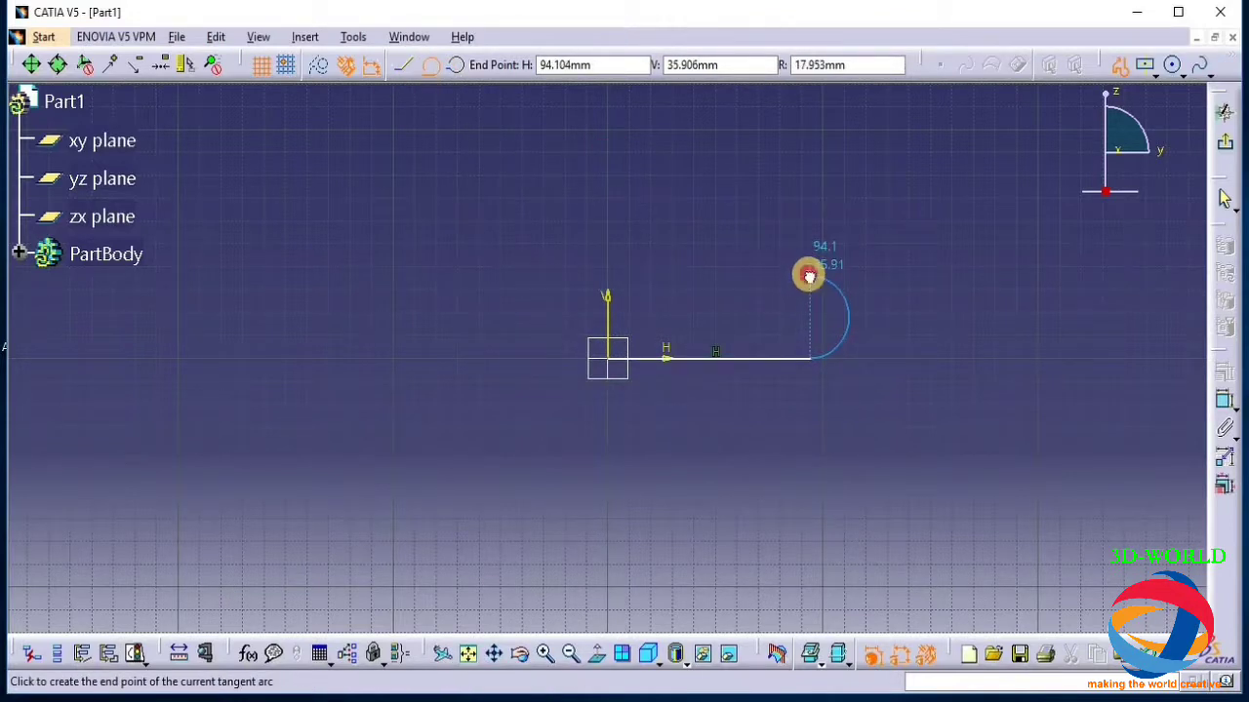
{"action": "left_click", "coordinate": [808, 276]}
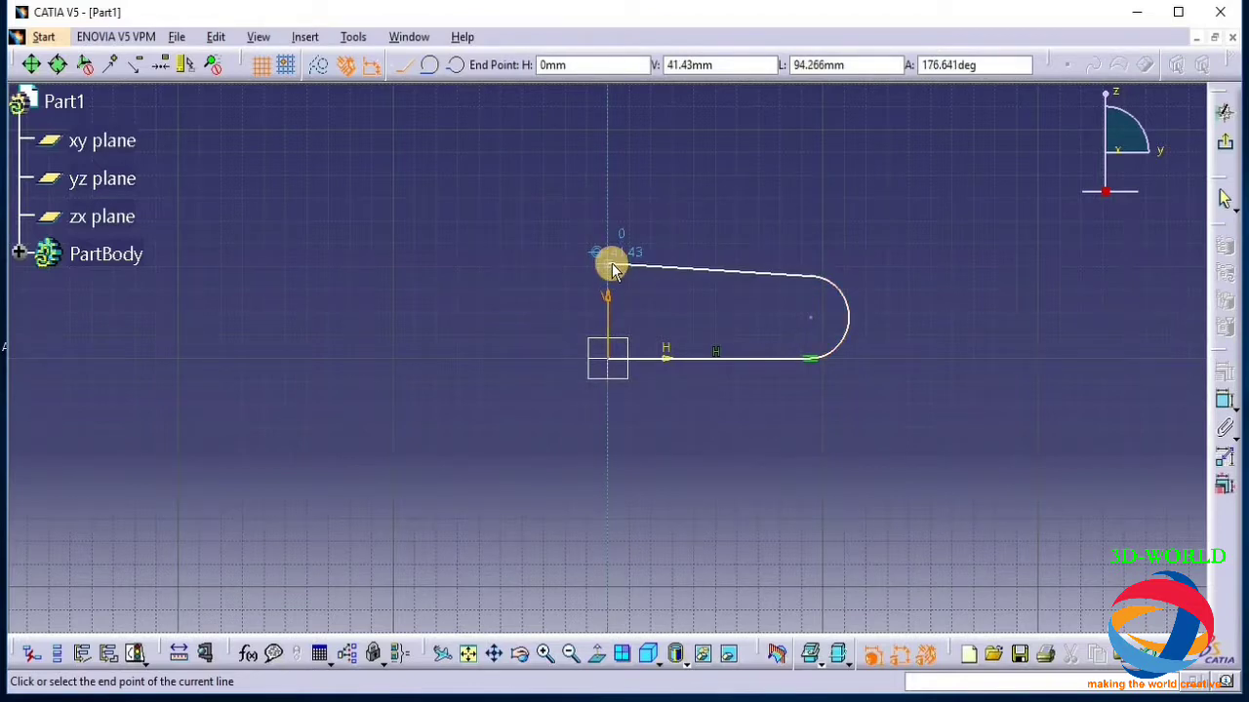
{"action": "left_click", "coordinate": [610, 278]}
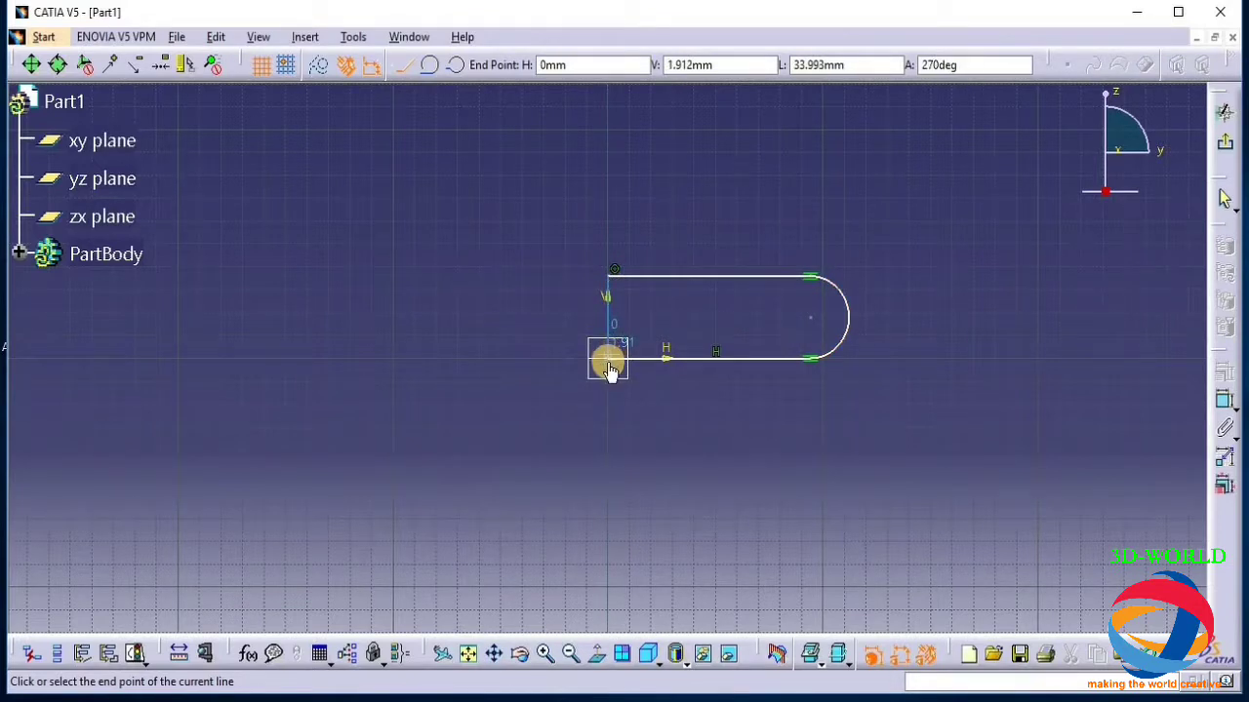
{"action": "left_click", "coordinate": [607, 355]}
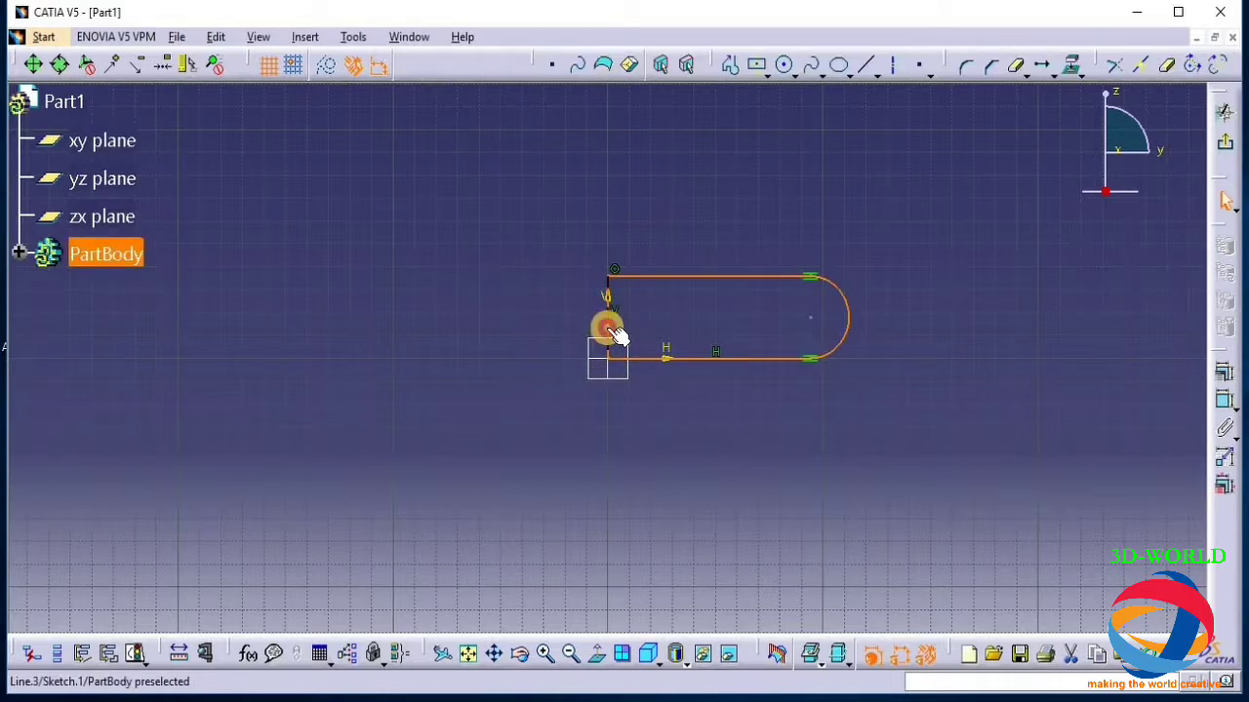
{"action": "left_click", "coordinate": [669, 488]}
Dimension the profile's vertical line on the V axis and set its length to 35 mm
{"action": "left_click", "coordinate": [1225, 400]}
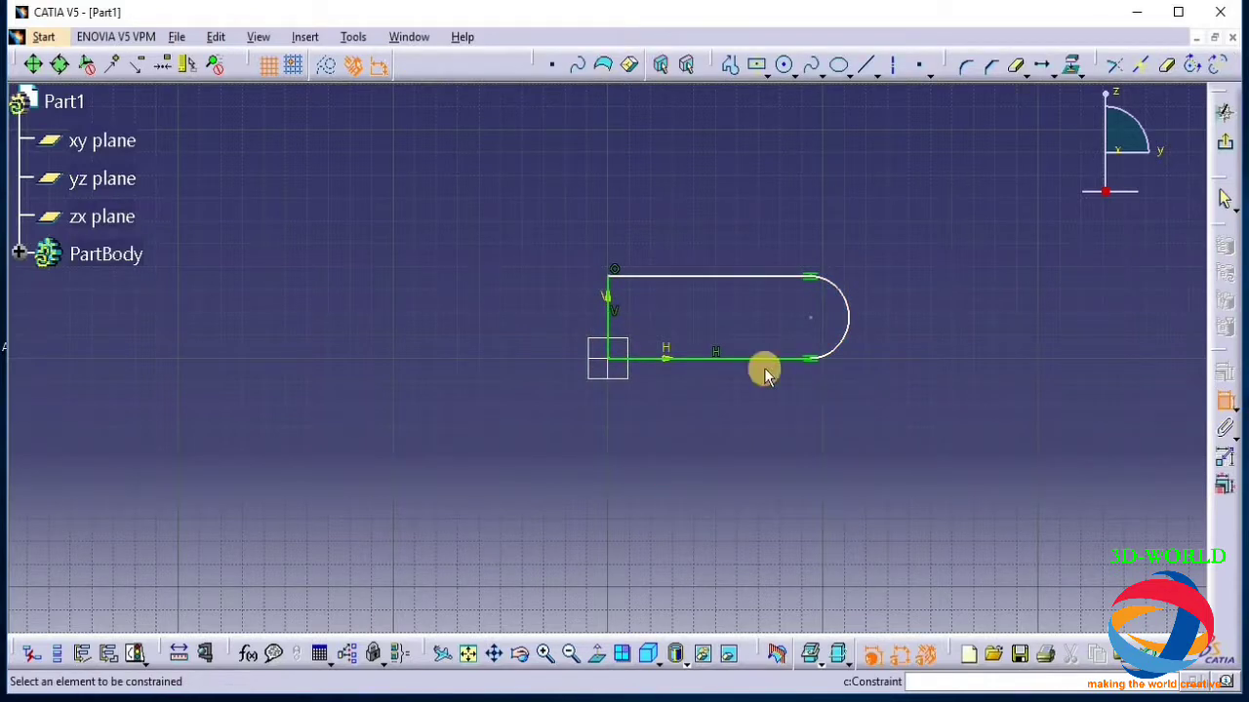
{"action": "left_click", "coordinate": [608, 322]}
{"action": "left_click", "coordinate": [515, 302]}
{"action": "double_click", "coordinate": [518, 307]}
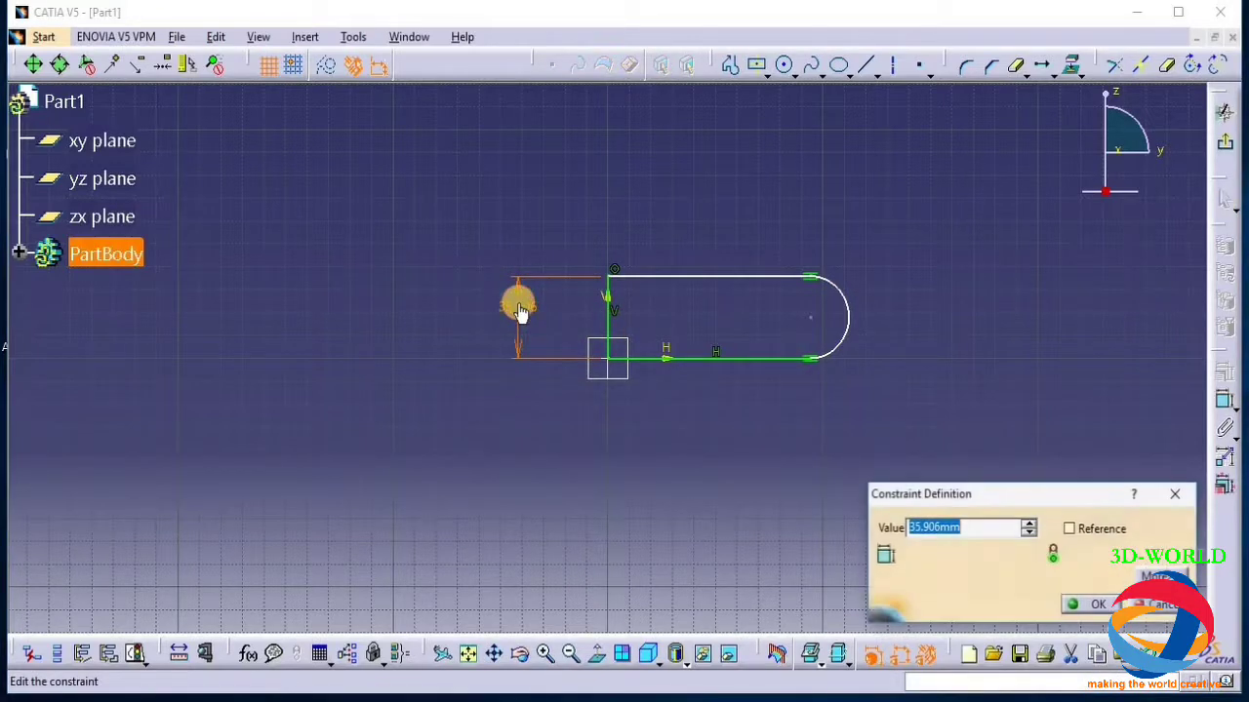
{"action": "type", "text": "35mm"}
{"action": "key", "text": "Return"}
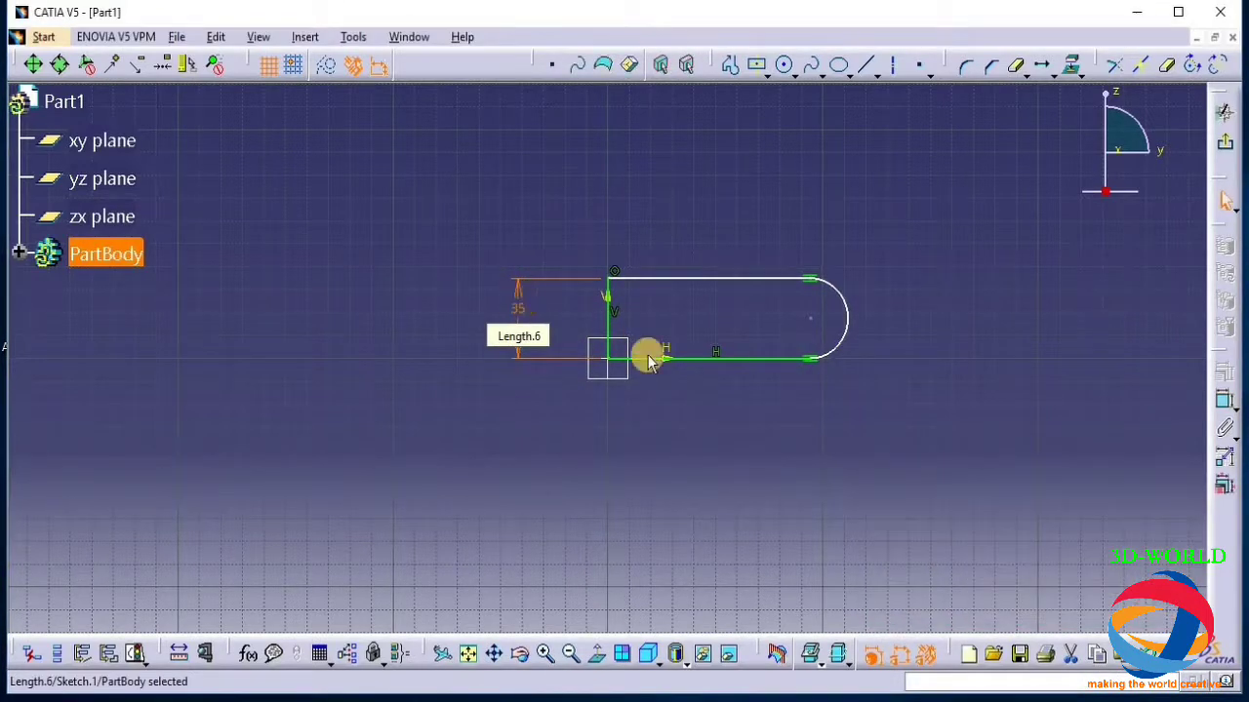
Dimension the profile's upper horizontal line and set its length to 94 mm
{"action": "left_click", "coordinate": [722, 285]}
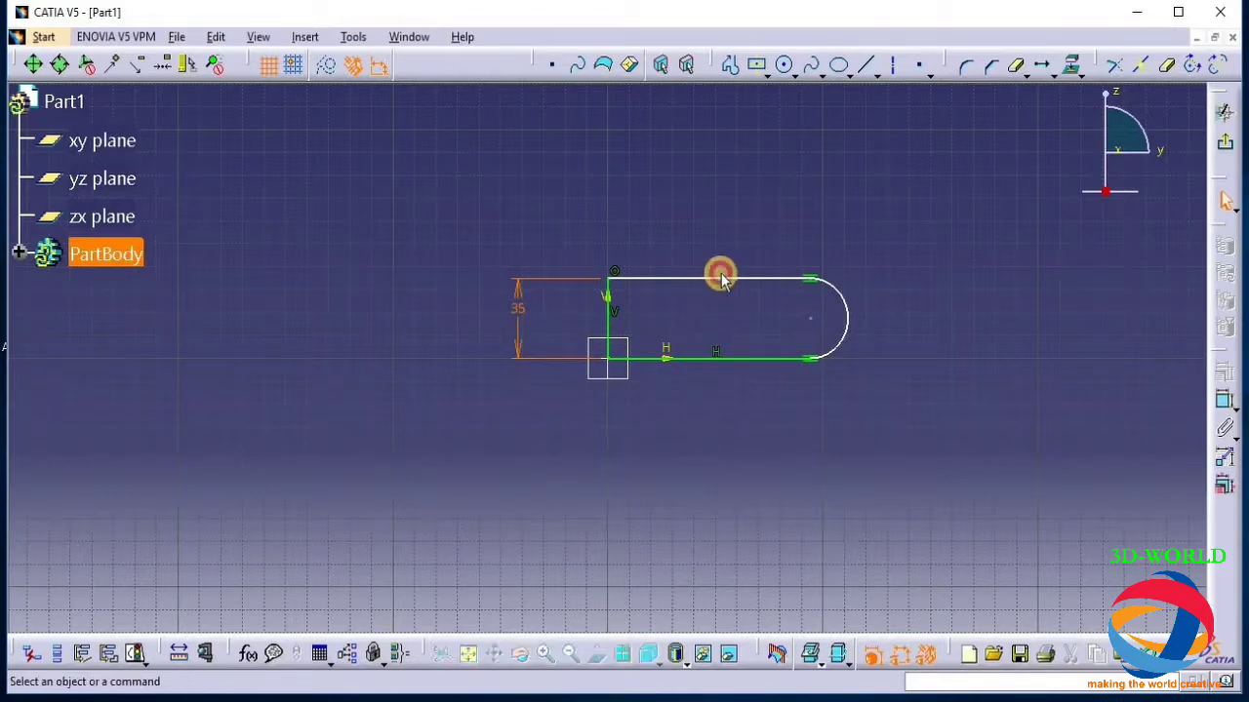
{"action": "left_click", "coordinate": [1227, 432]}
{"action": "left_click", "coordinate": [800, 207]}
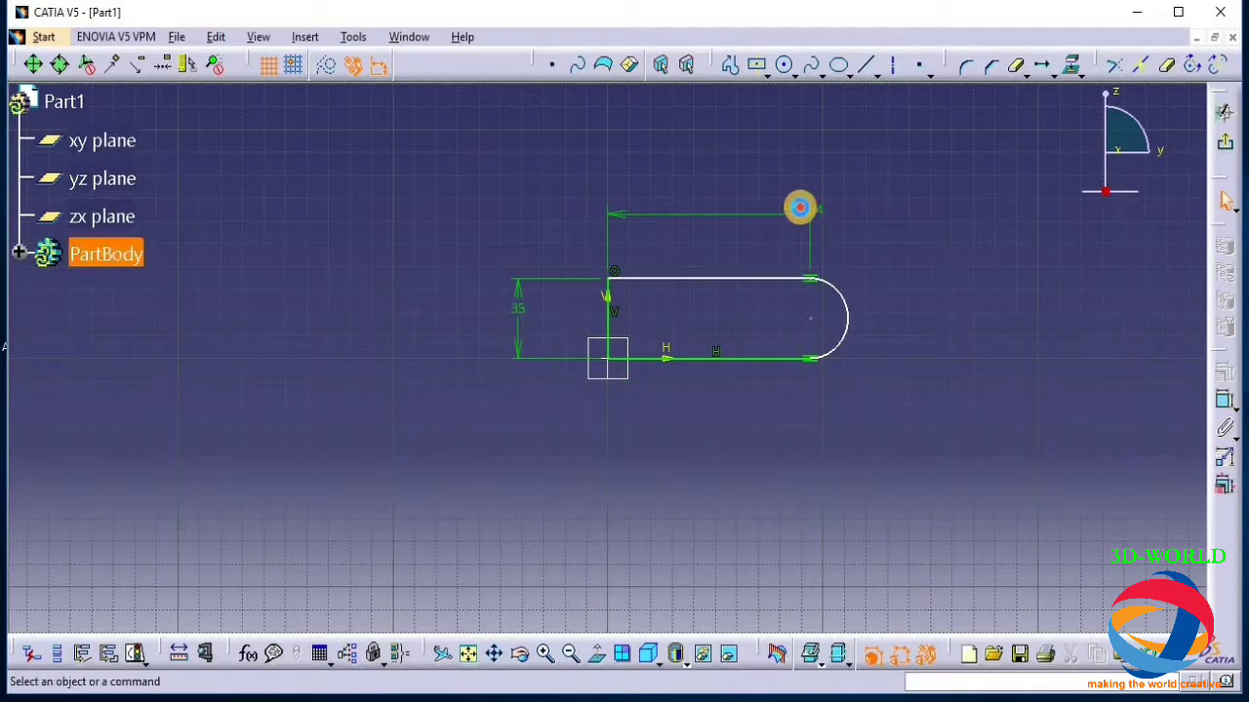
{"action": "double_click", "coordinate": [800, 208]}
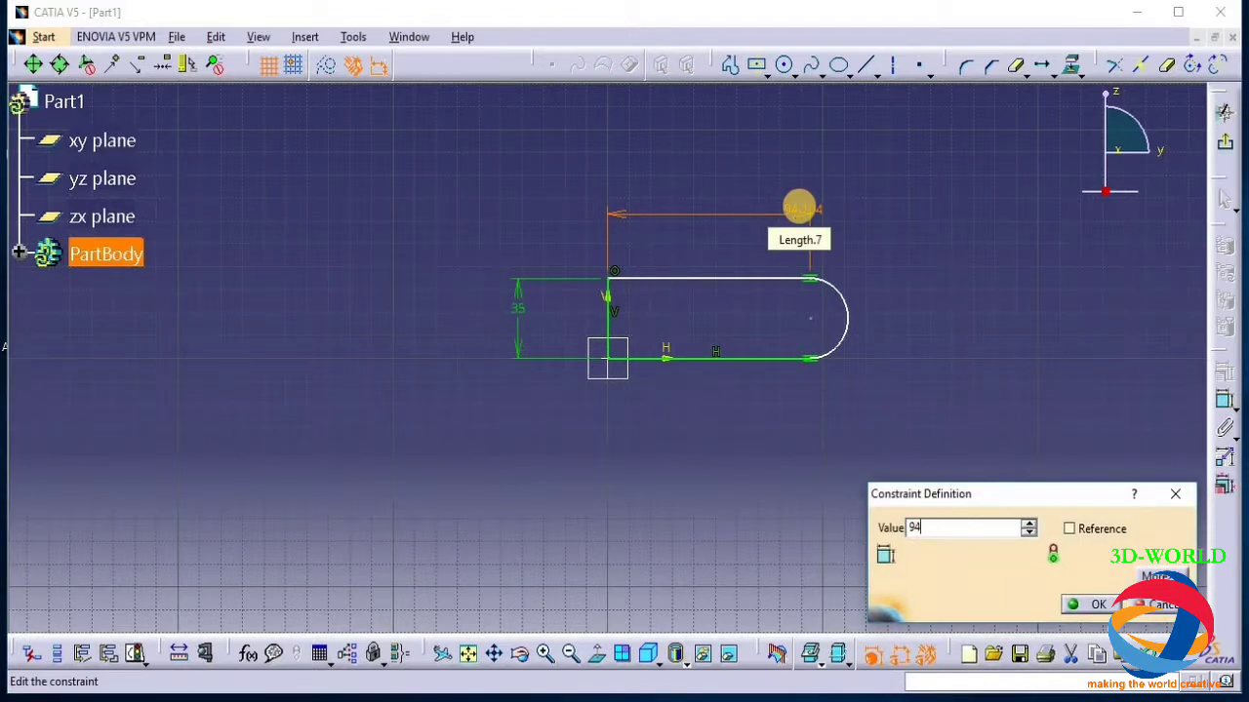
{"action": "key", "text": "Return"}
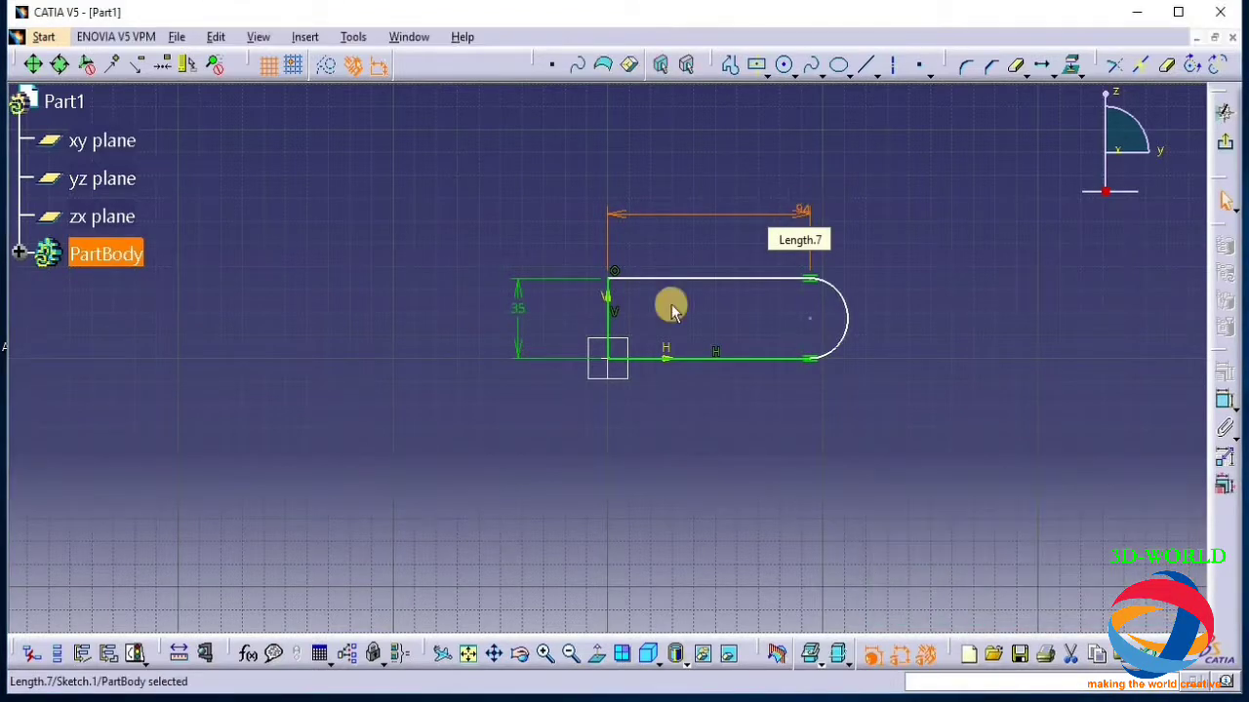
Set the profile's height dimension to 40 mm and exit the sketch
{"action": "double_click", "coordinate": [519, 307]}
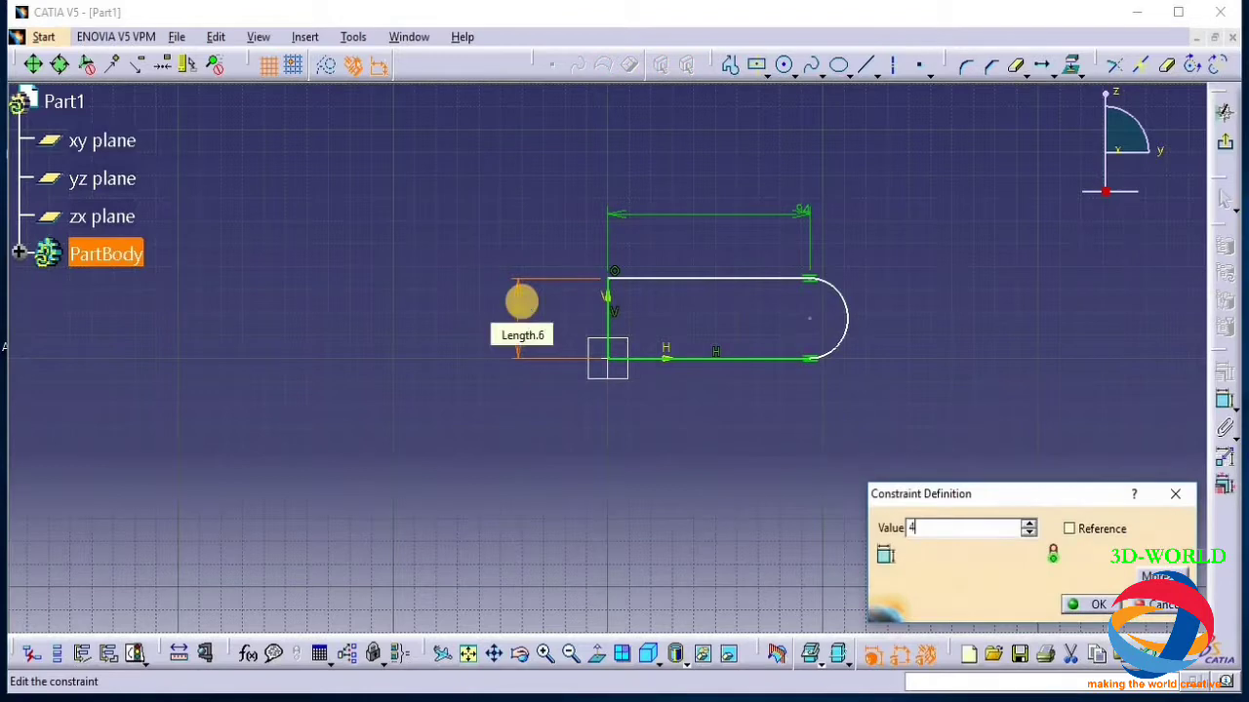
{"action": "key", "text": "Return"}
{"action": "left_click", "coordinate": [769, 418]}
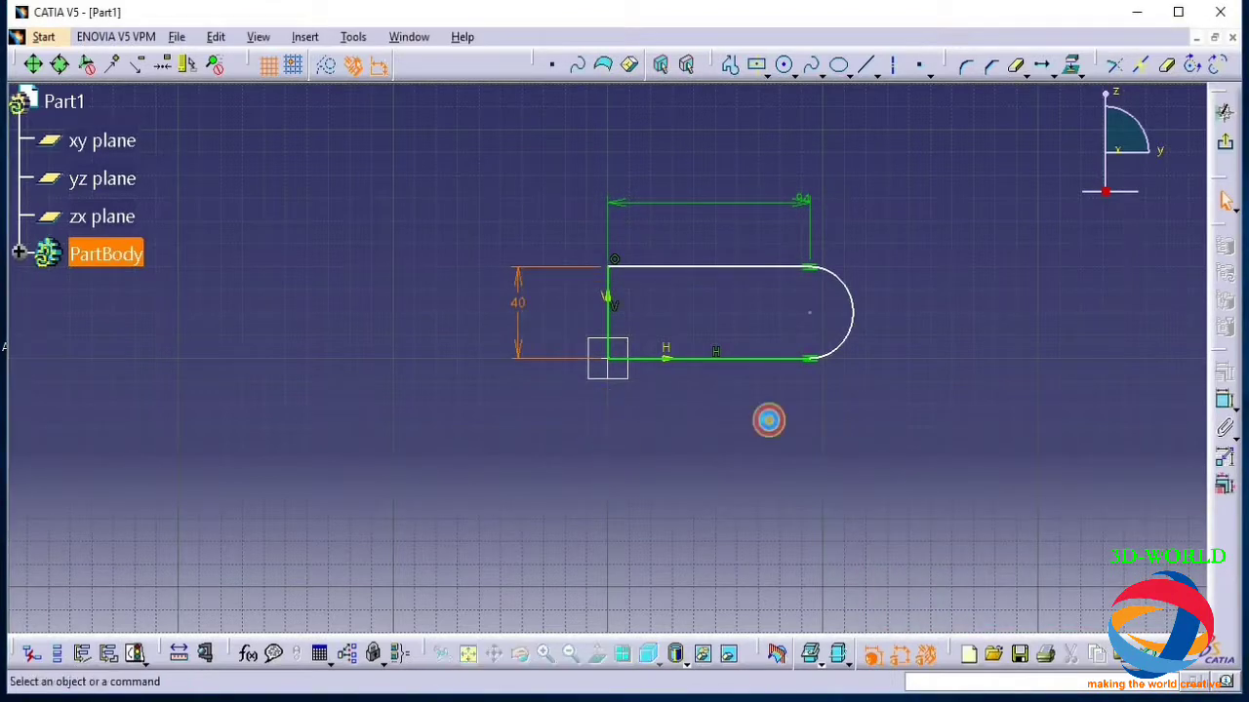
{"action": "left_click", "coordinate": [1225, 142]}
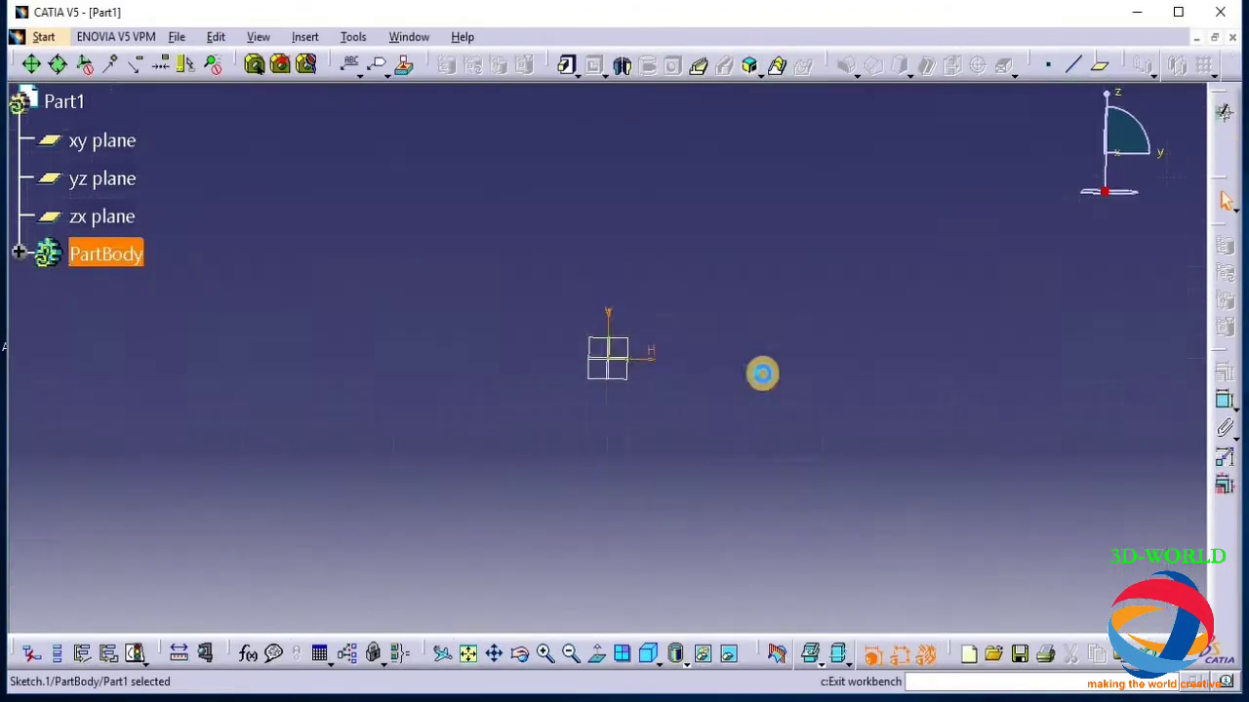
On the xy plane, sketch a closed U-shaped profile beside the first sketch, with straight sides about 78 mm long and a rounded lower end
{"action": "left_click", "coordinate": [95, 139]}
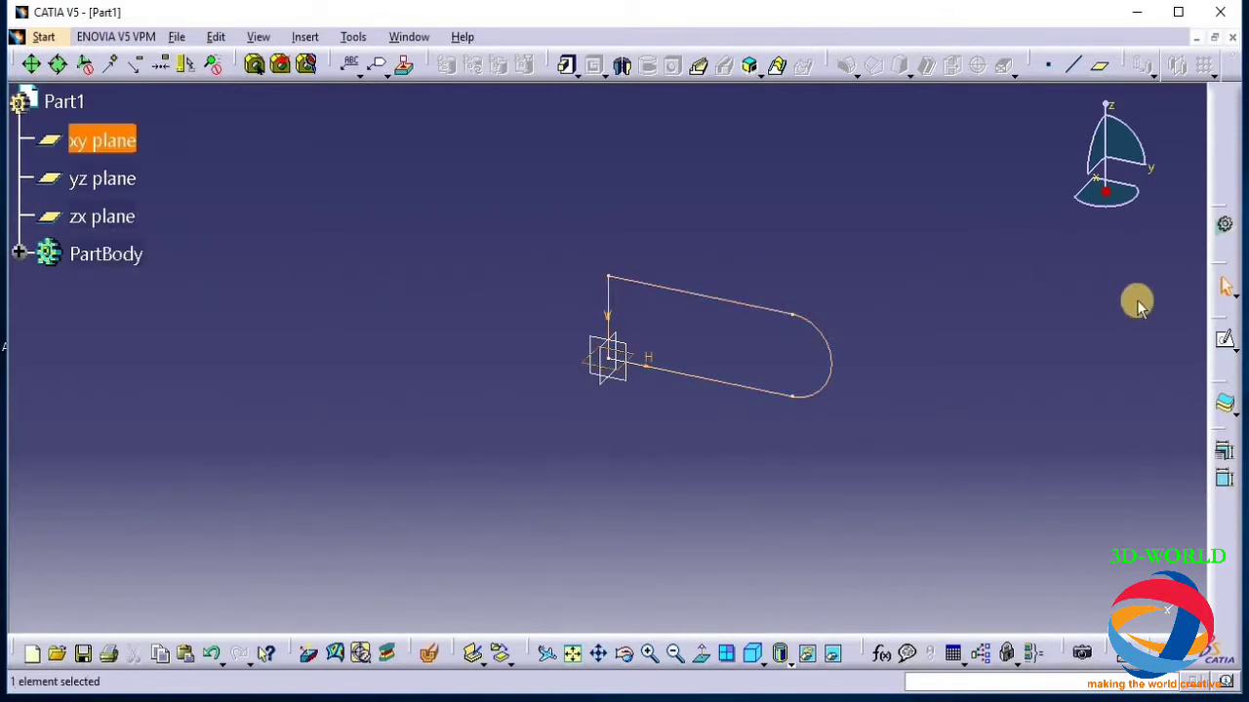
{"action": "left_click", "coordinate": [1225, 344]}
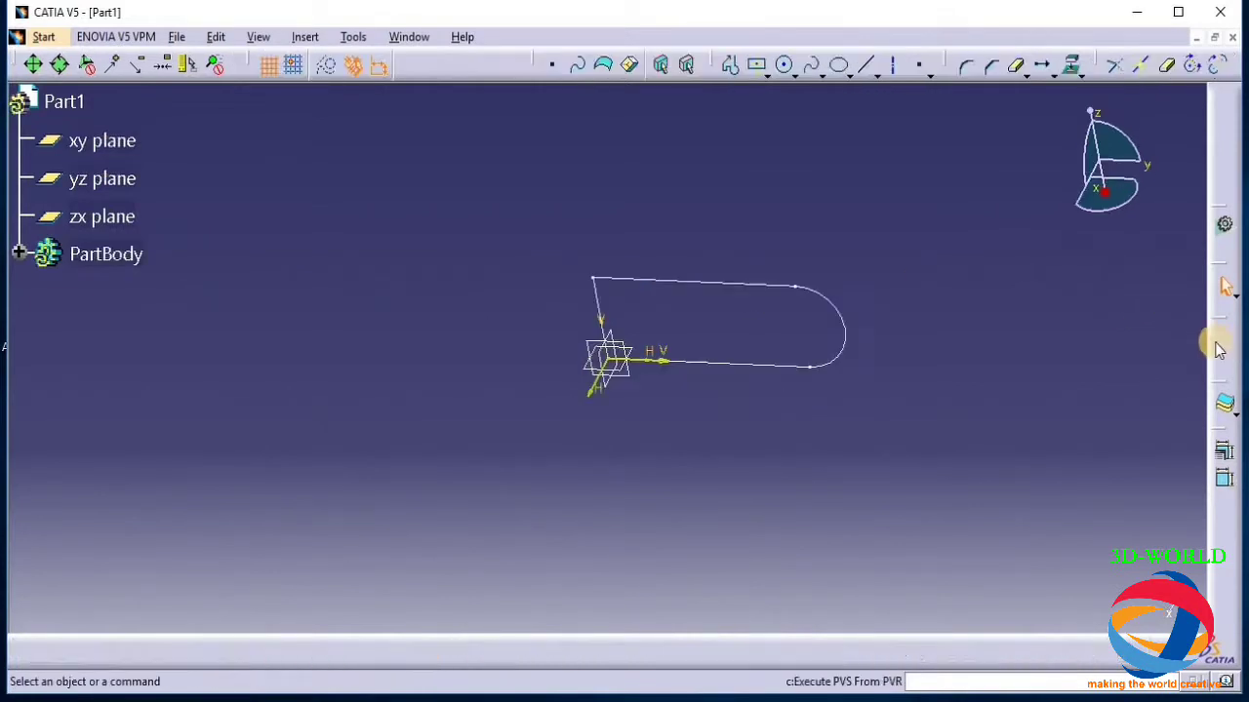
{"action": "middle_click_drag", "start_coordinate": [881, 335], "coordinate": [872, 444]}
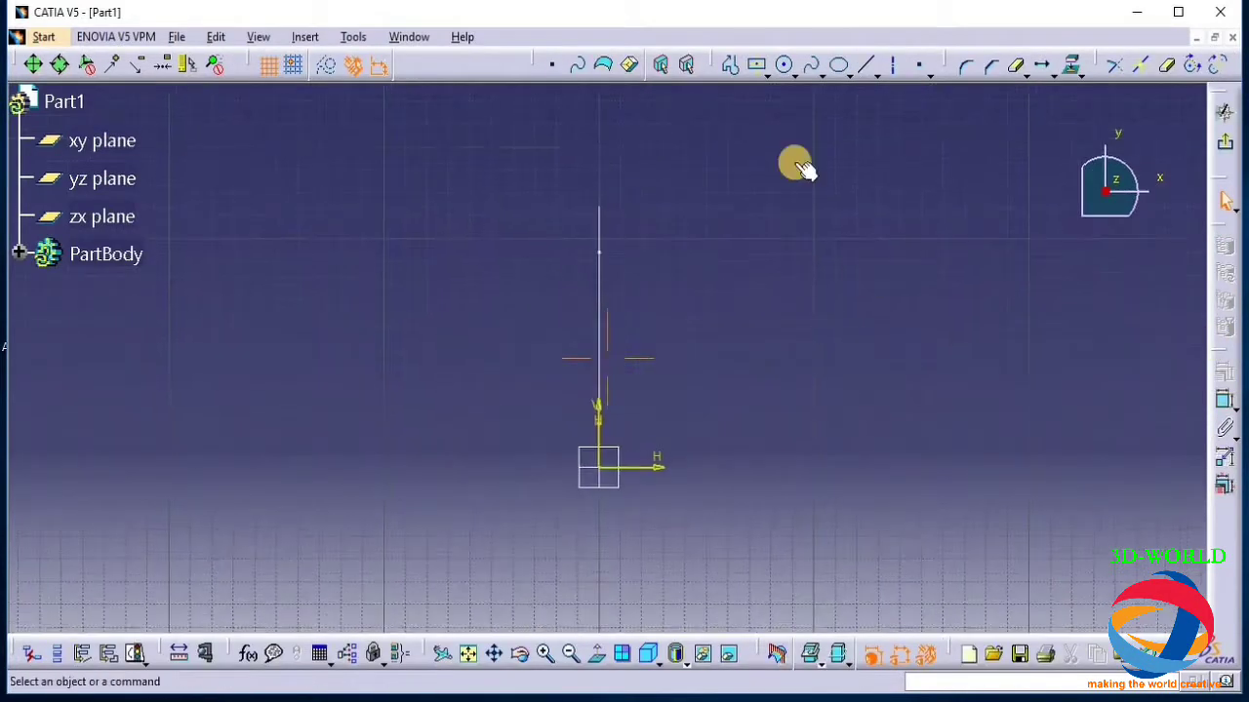
{"action": "left_click", "coordinate": [729, 65]}
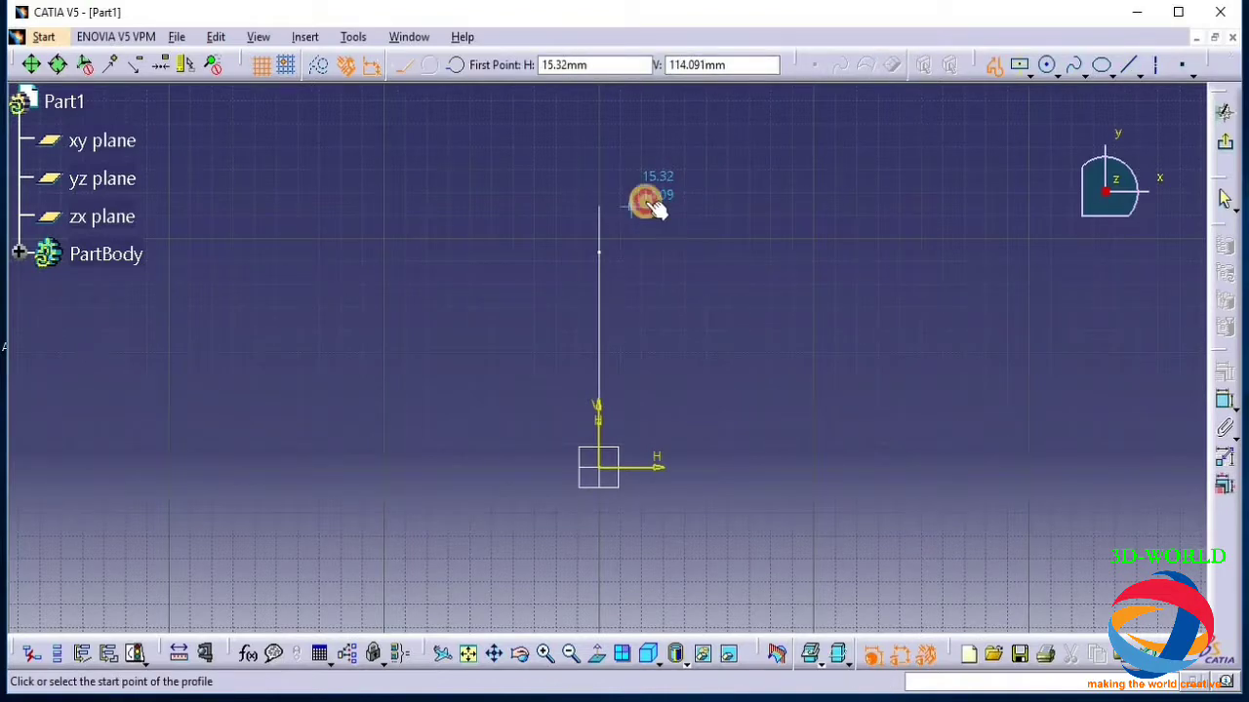
{"action": "left_click", "coordinate": [631, 206]}
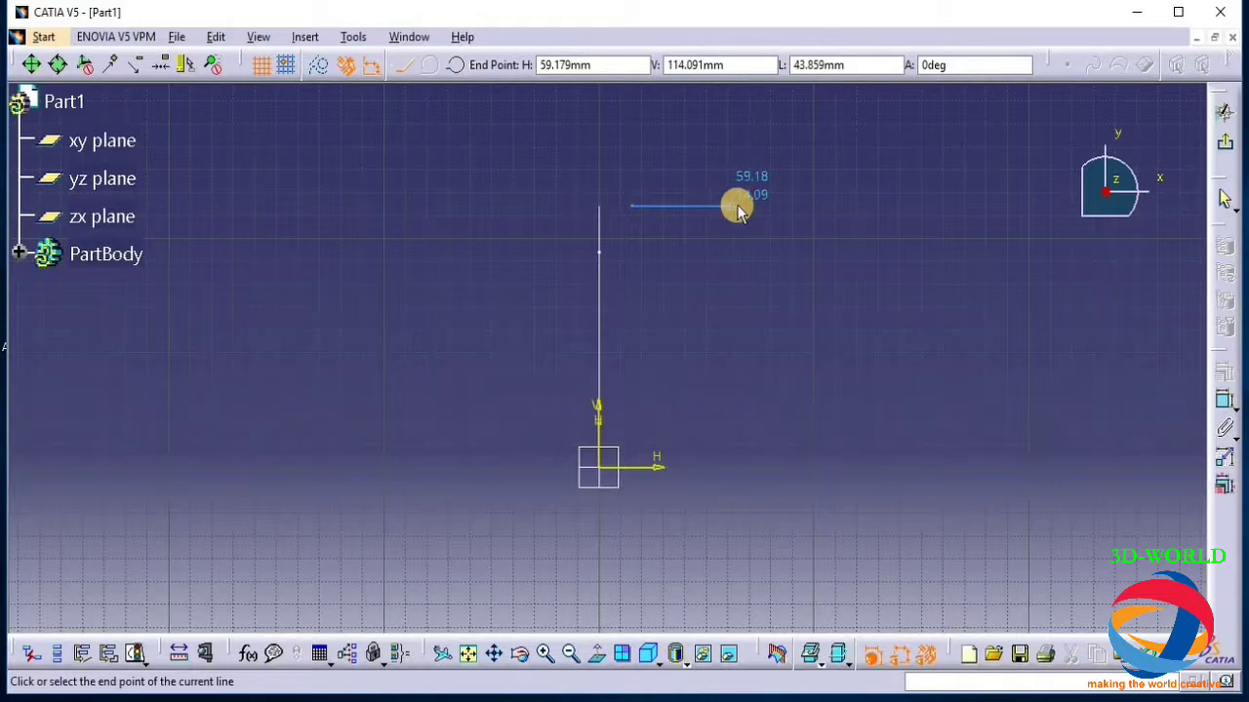
{"action": "left_click", "coordinate": [742, 206]}
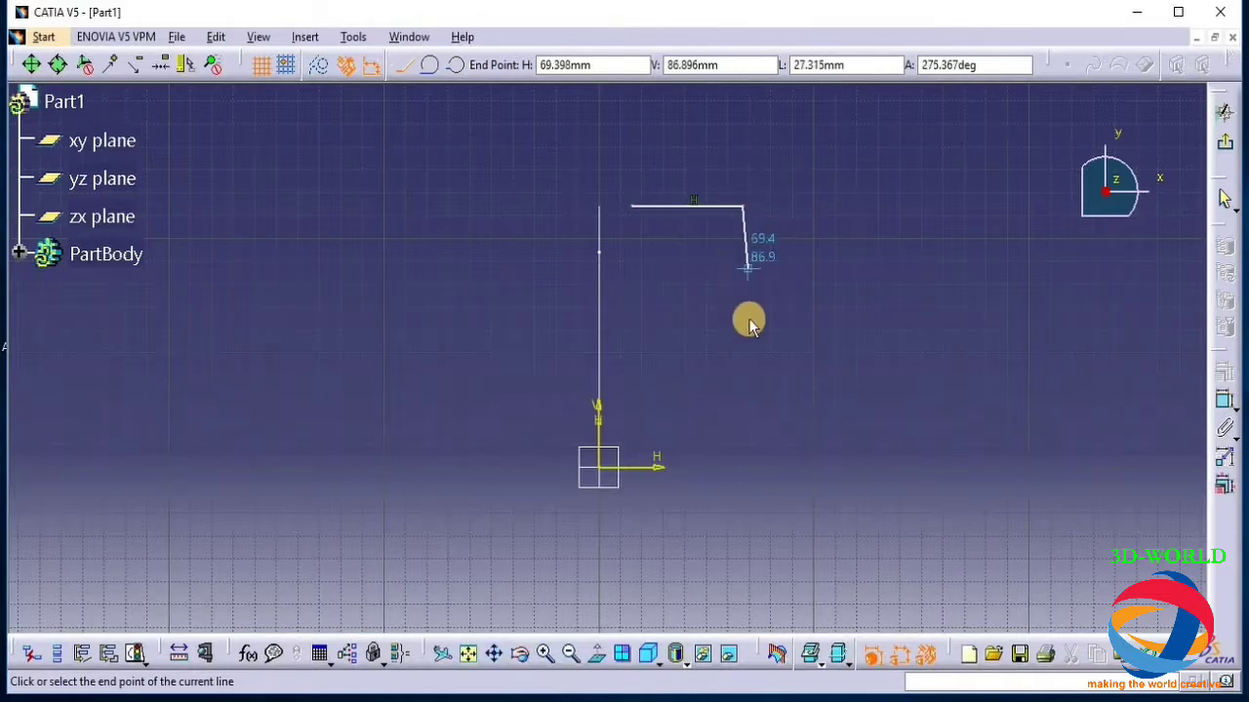
{"action": "left_click", "coordinate": [742, 386]}
{"action": "left_click", "coordinate": [433, 65]}
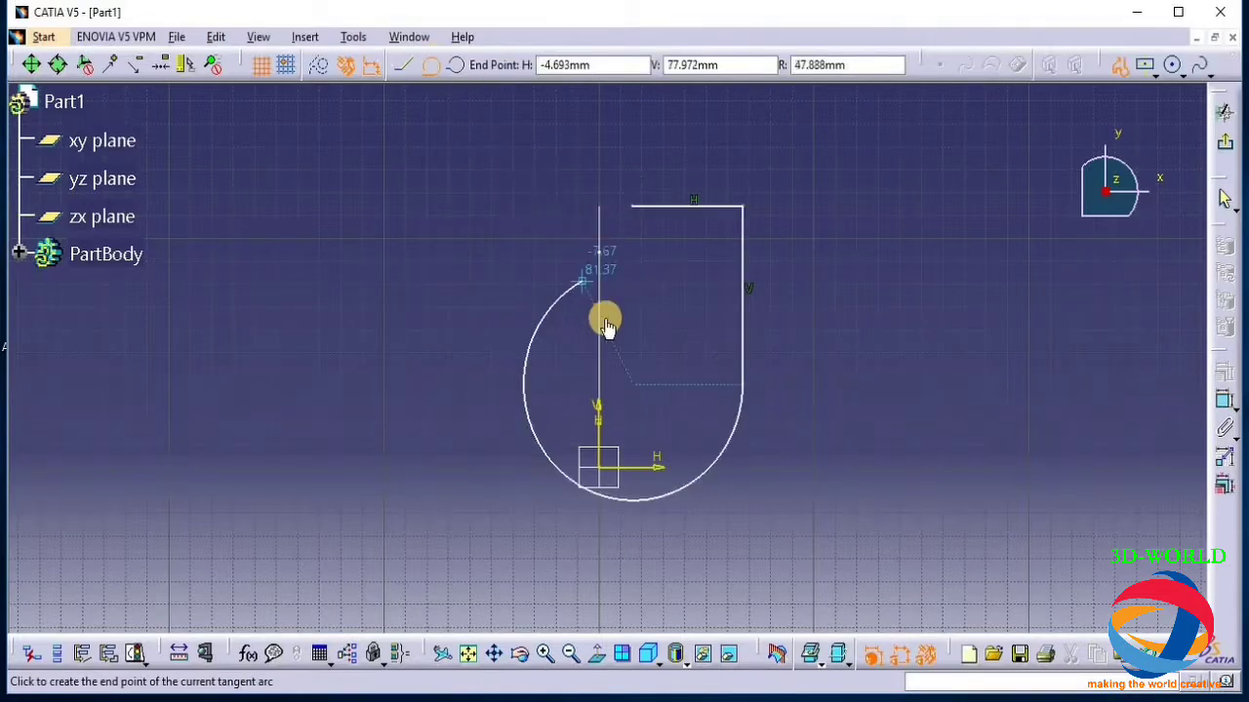
{"action": "left_click", "coordinate": [621, 388]}
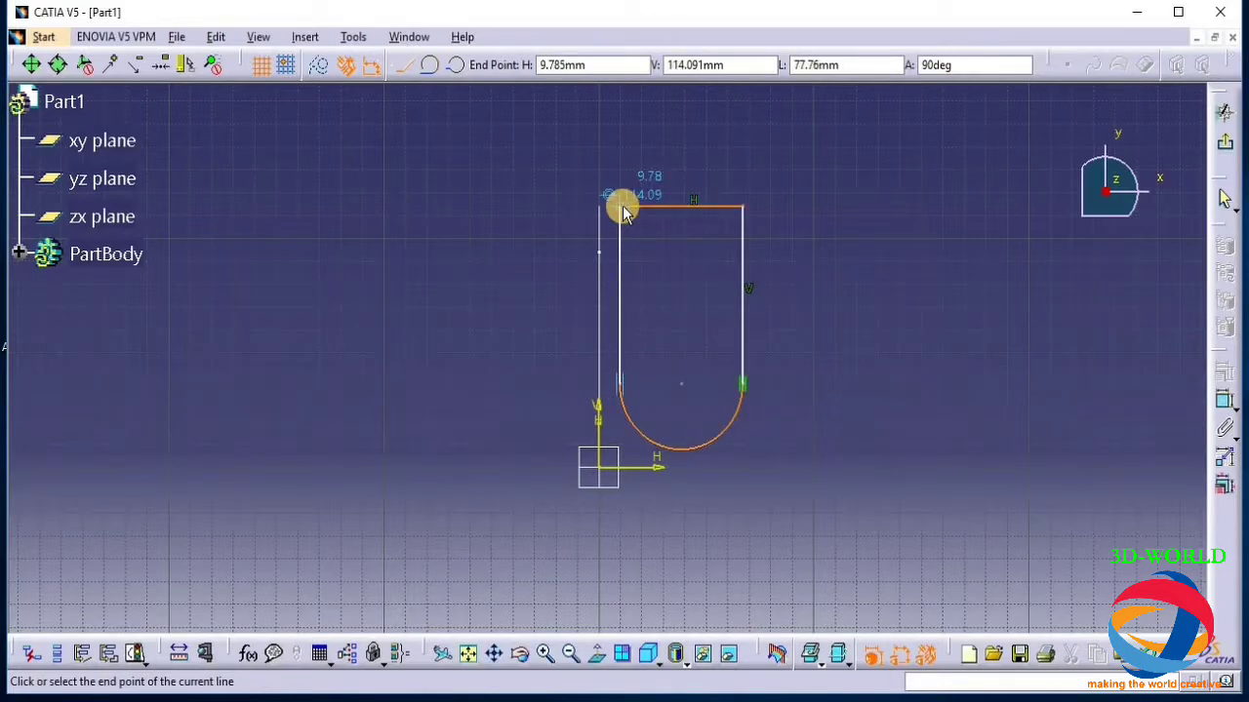
{"action": "left_click", "coordinate": [625, 208]}
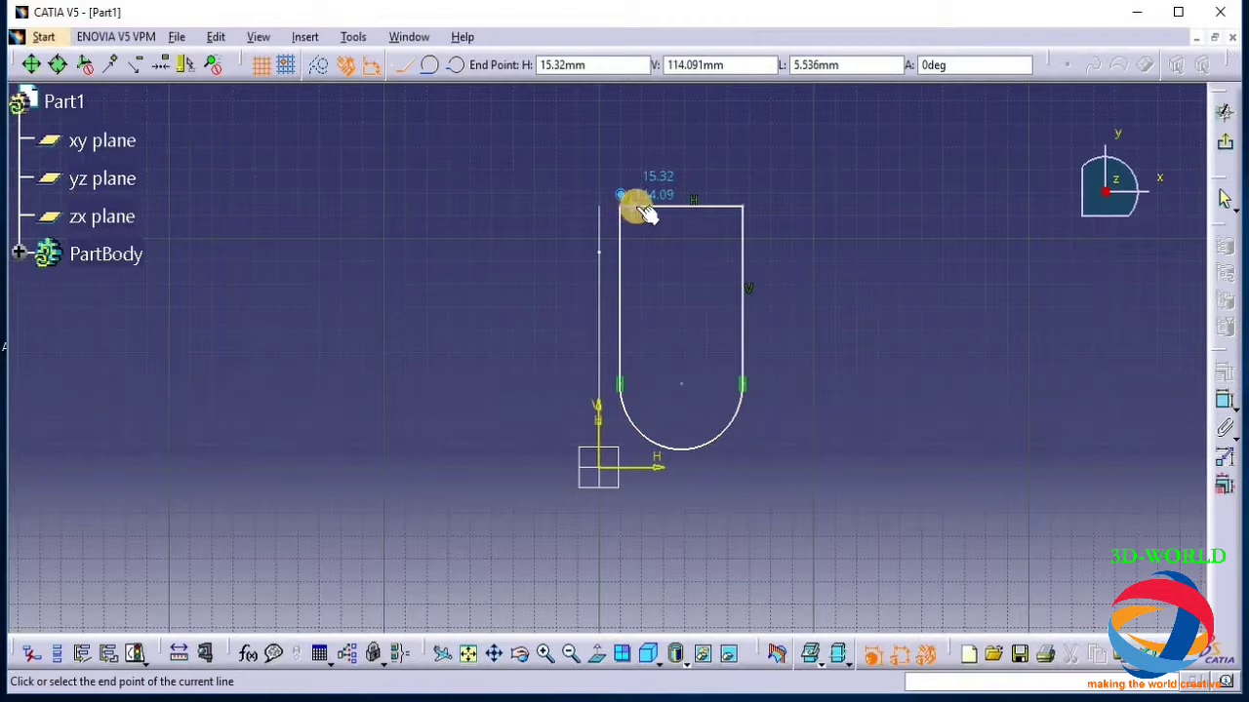
{"action": "left_click", "coordinate": [631, 202]}
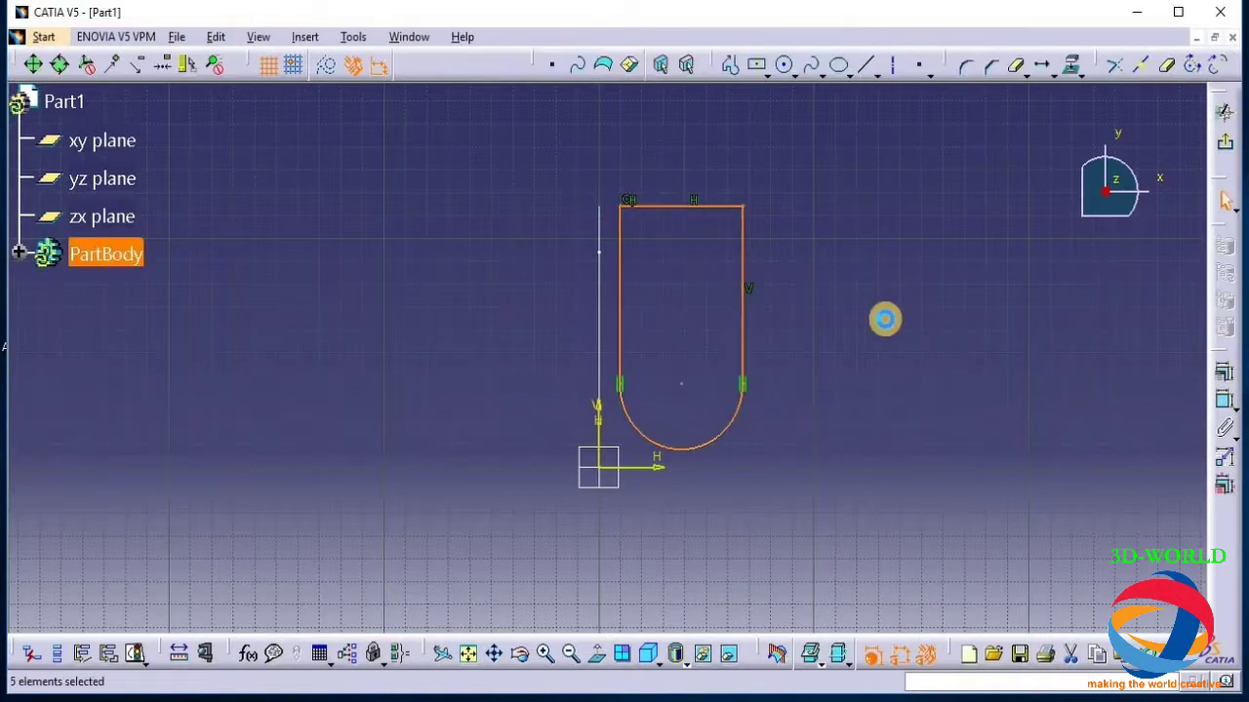
{"action": "left_click", "coordinate": [883, 318]}
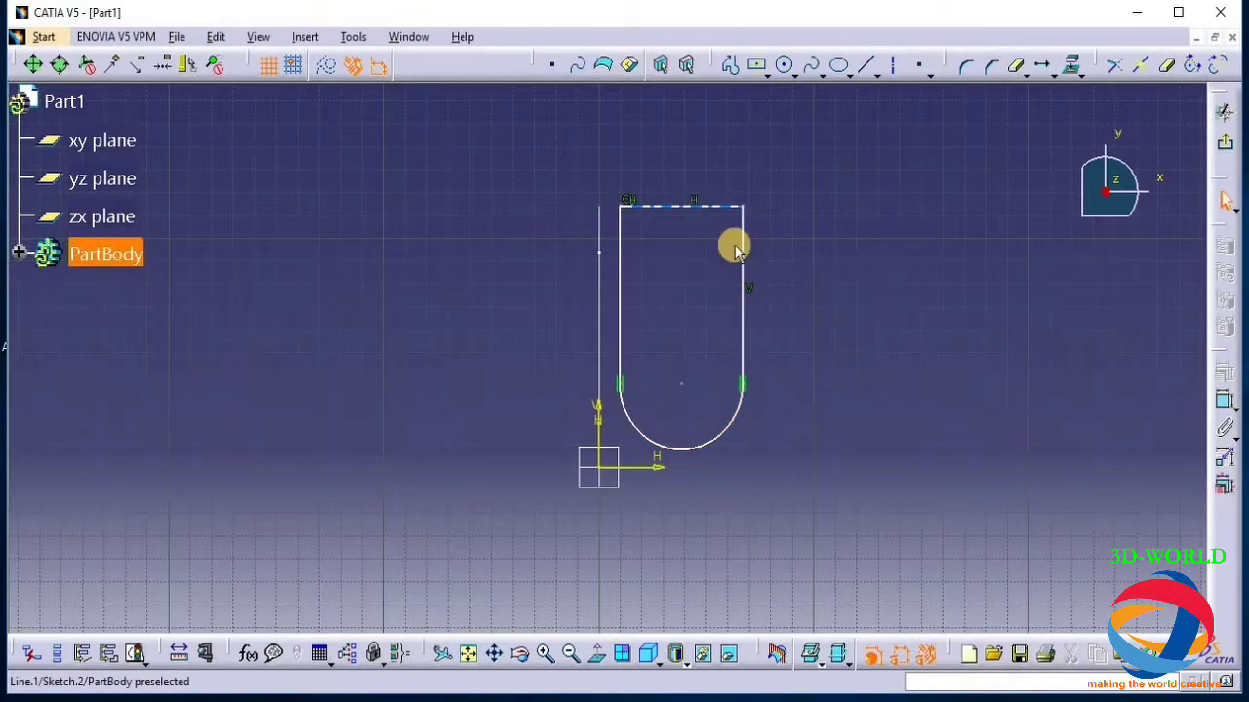
Try a 40 mm dimension on the U-shaped profile's upper horizontal line and delete that dimension
{"action": "left_click", "coordinate": [1226, 400]}
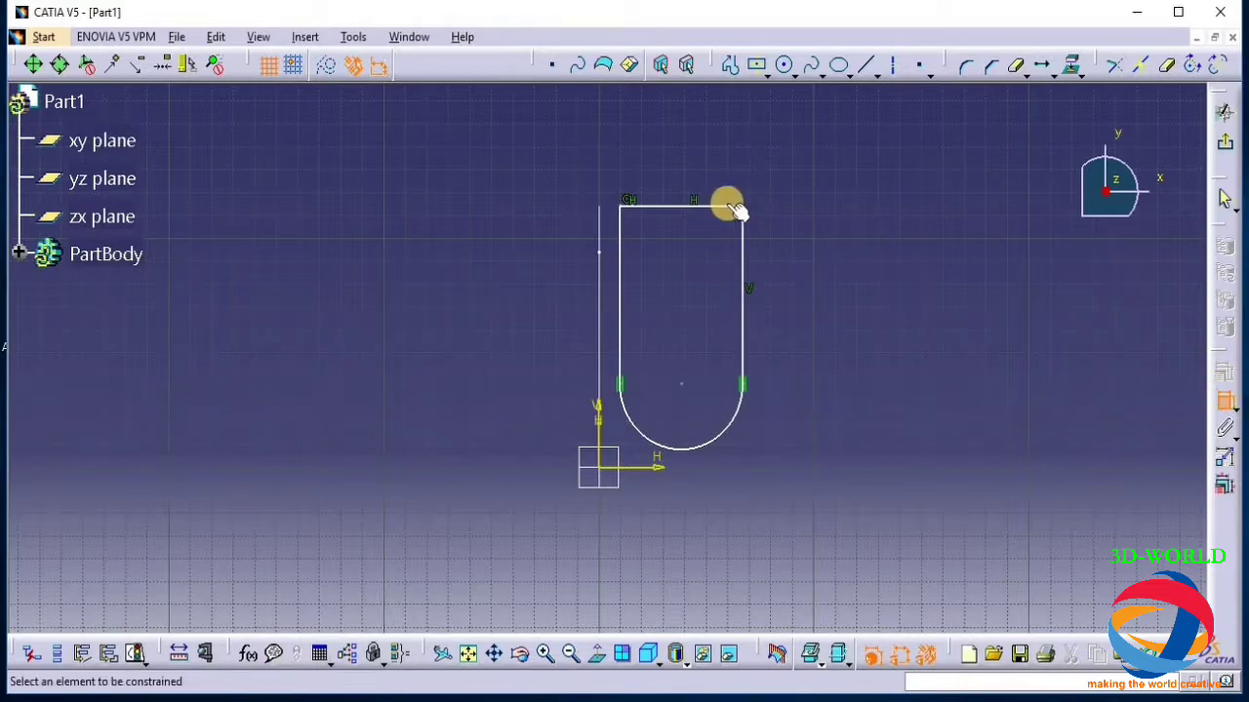
{"action": "left_click", "coordinate": [709, 168]}
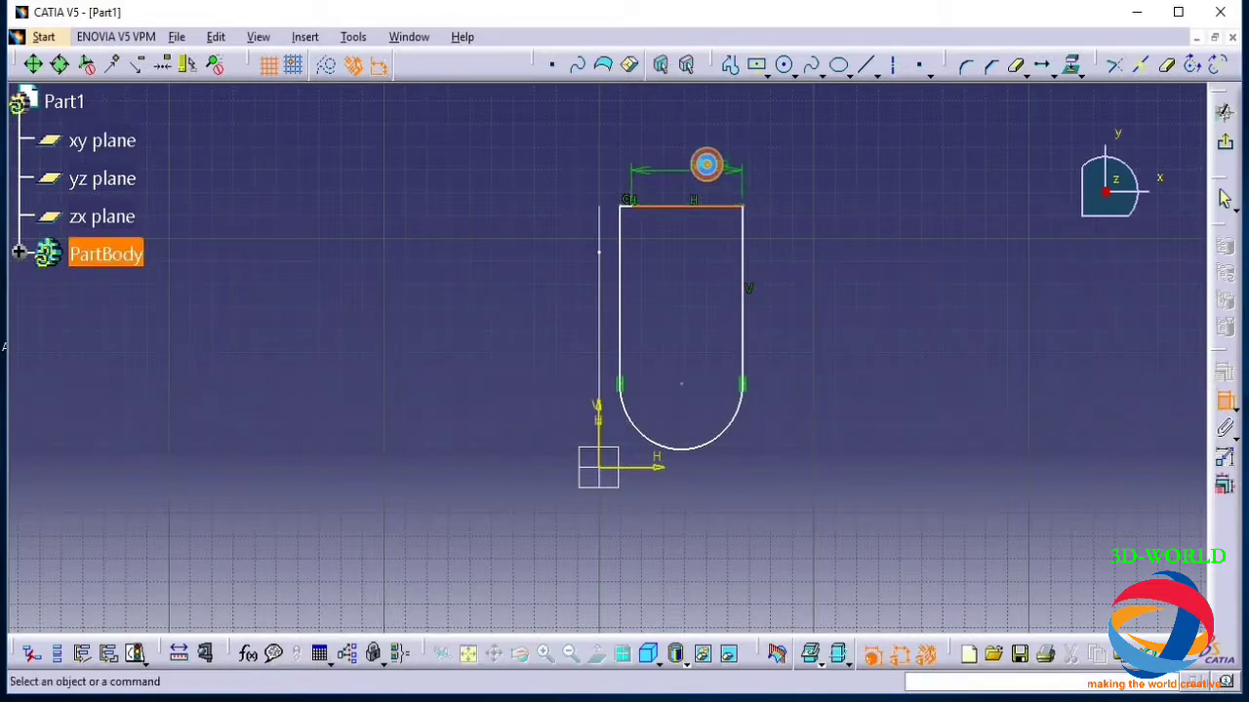
{"action": "double_click", "coordinate": [709, 162]}
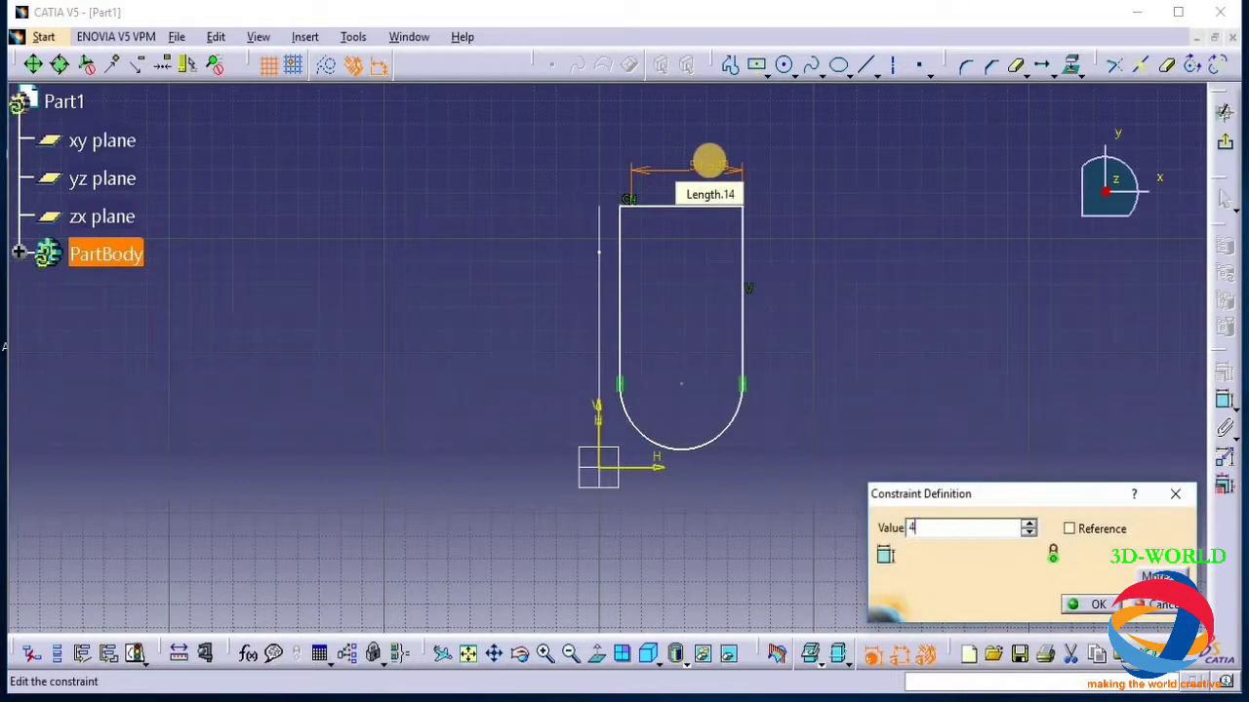
{"action": "key", "text": "Return"}
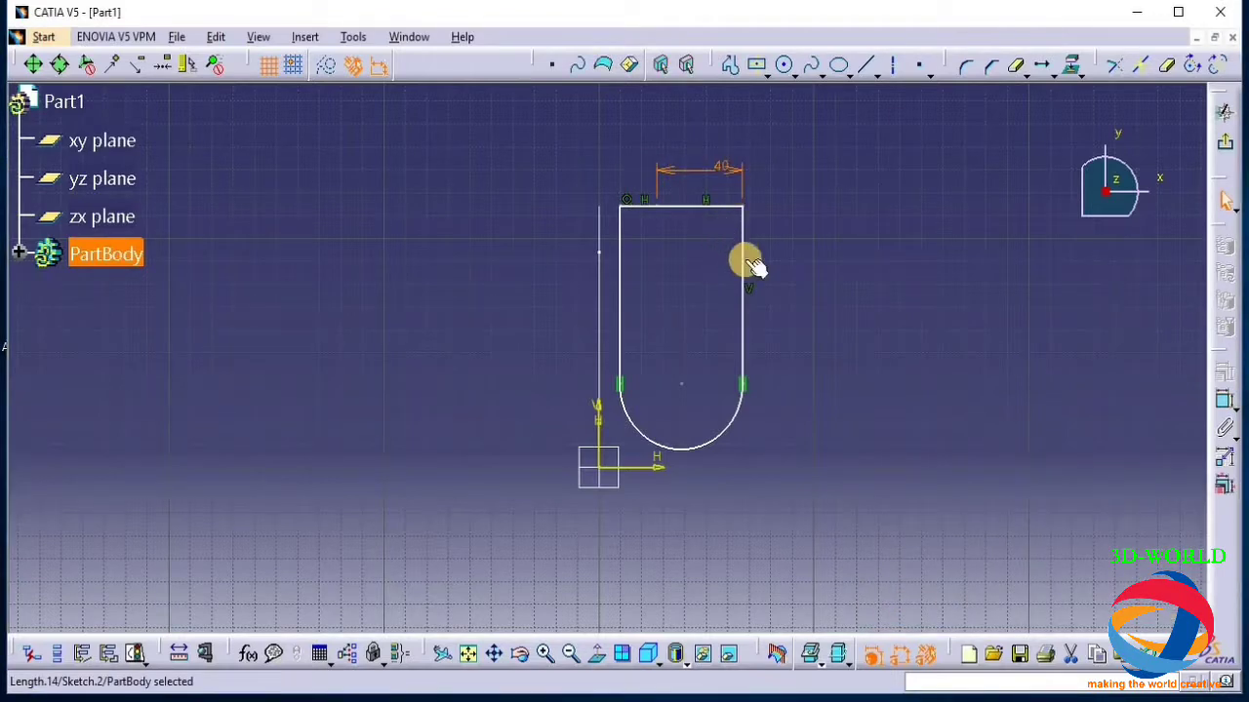
{"action": "left_click", "coordinate": [836, 282]}
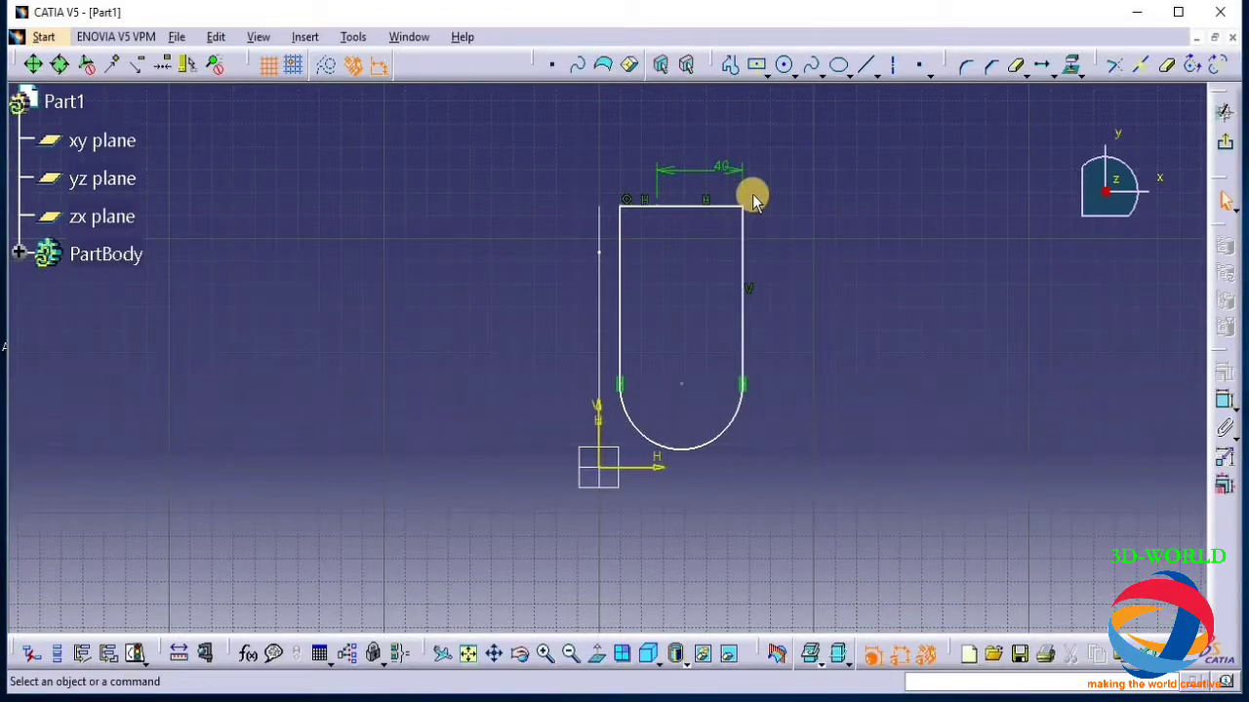
{"action": "left_click", "coordinate": [721, 162]}
{"action": "key", "text": "Delete"}
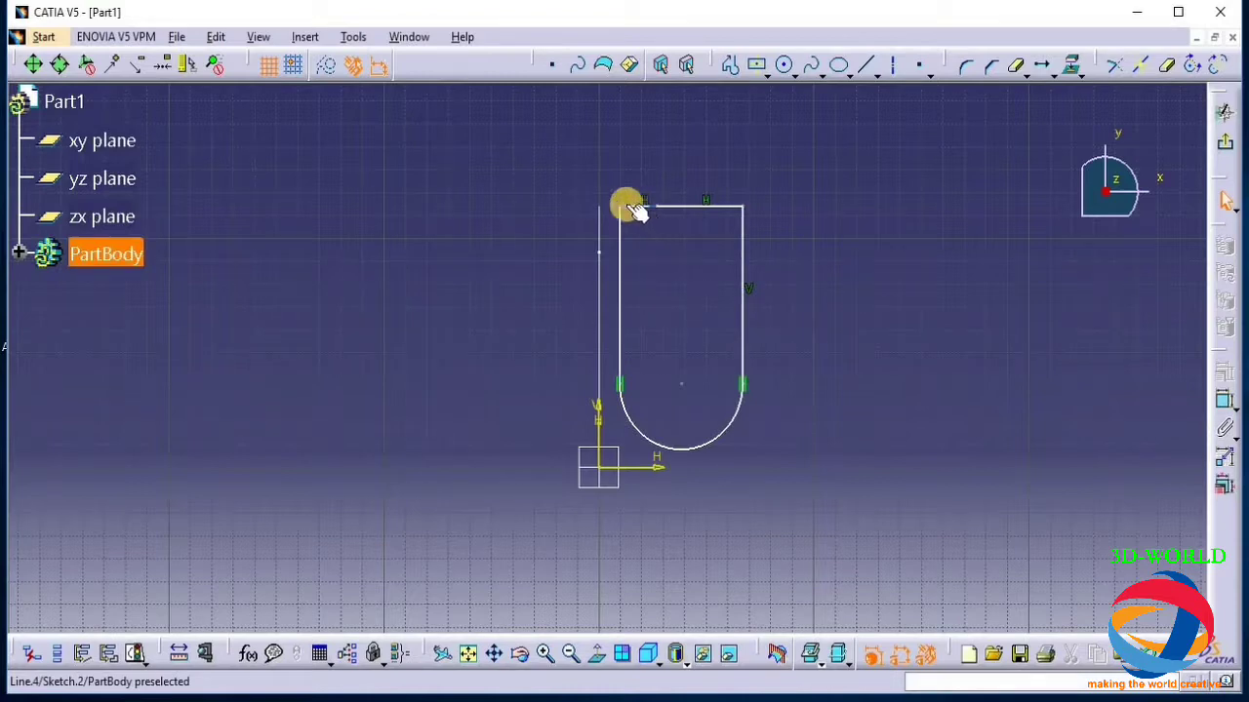
Dimension the distance between the U-shaped profile's two vertical sides and set it to 40 mm
{"action": "left_click", "coordinate": [743, 315]}
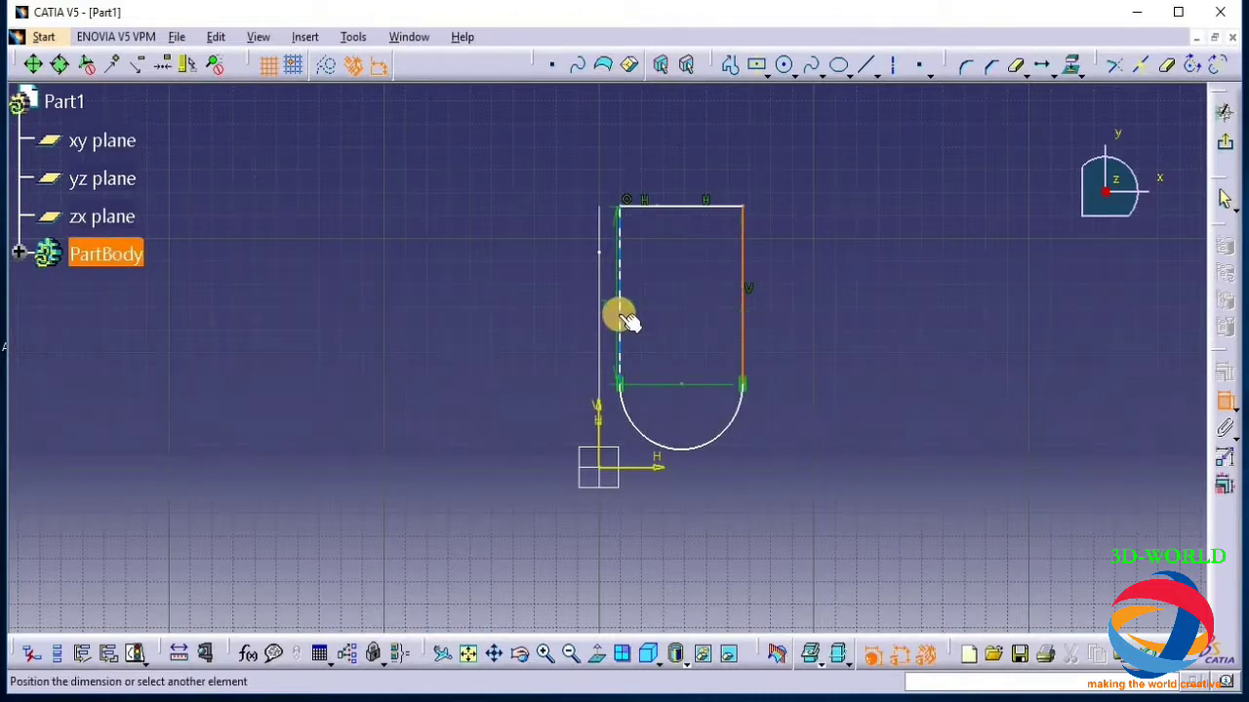
{"action": "left_click", "coordinate": [620, 317]}
{"action": "left_click", "coordinate": [682, 290]}
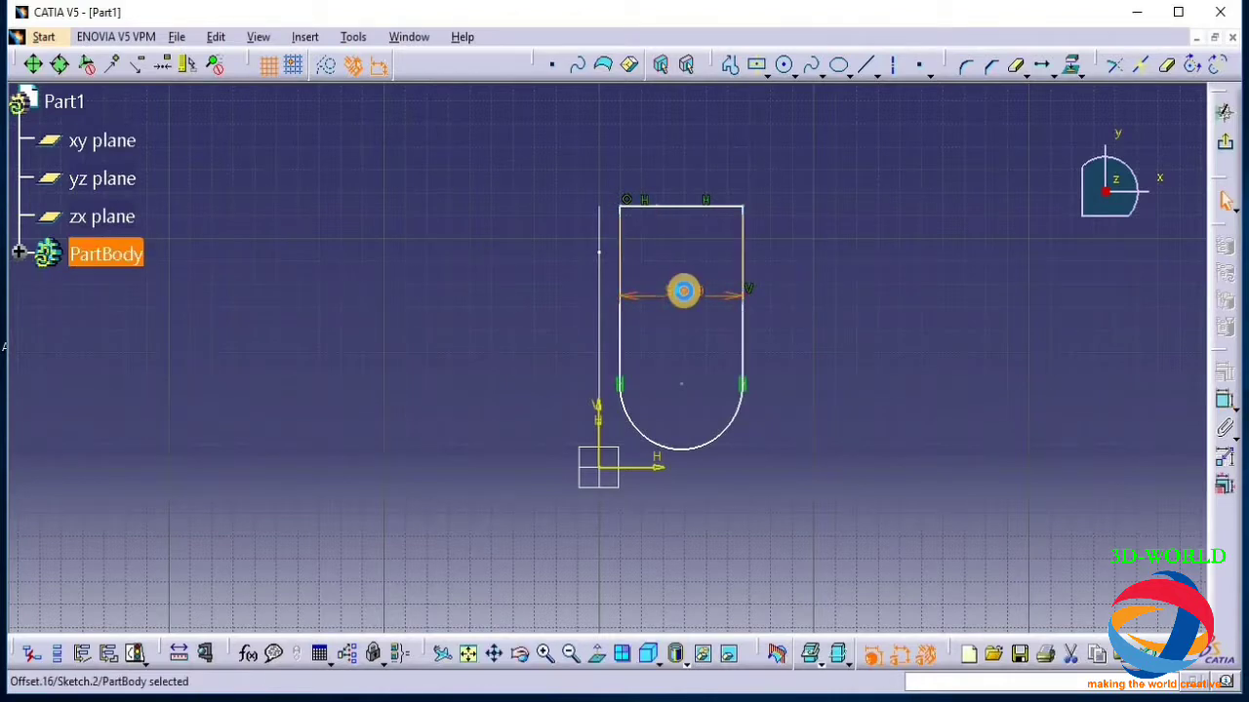
{"action": "double_click", "coordinate": [684, 293]}
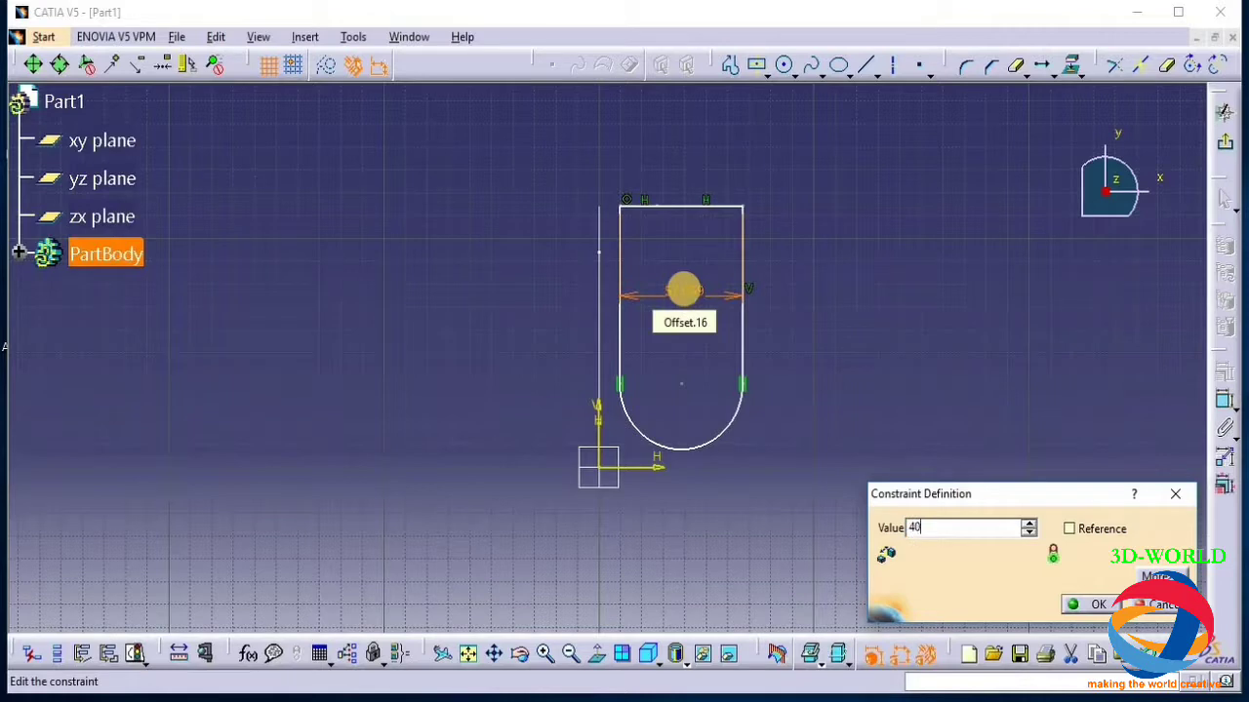
{"action": "key", "text": "Return"}
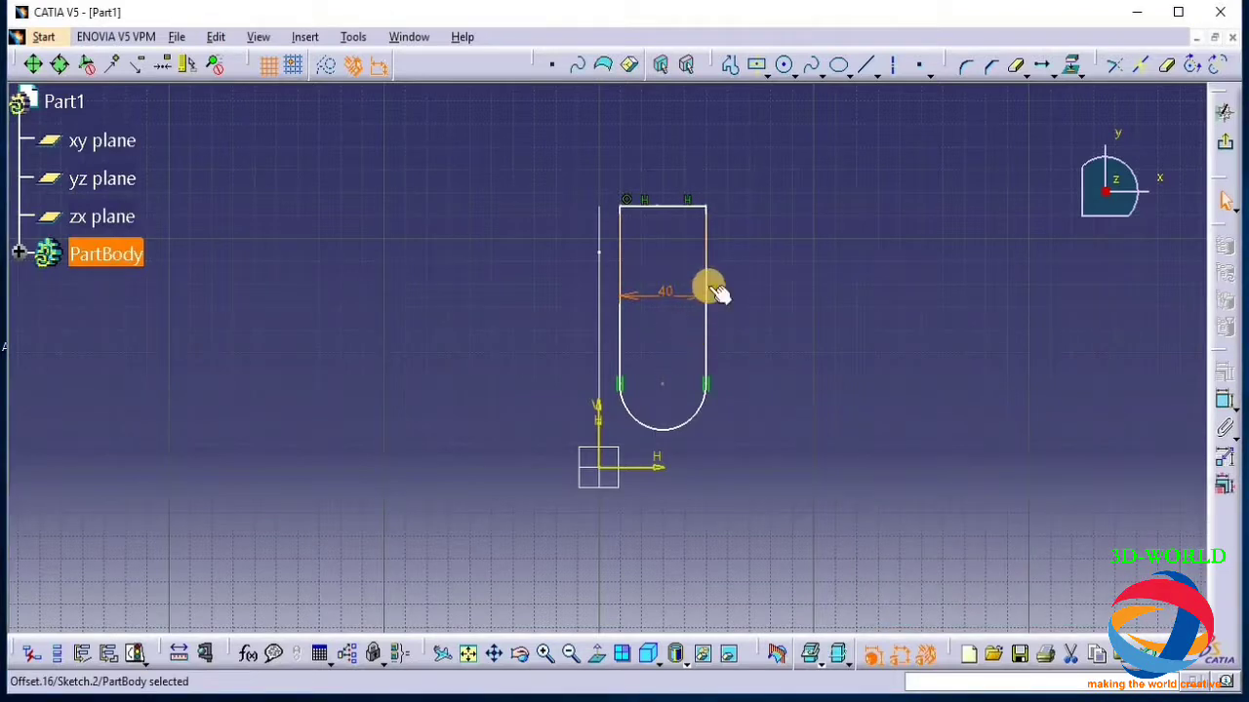
Dimension the length of the U-shaped profile's right vertical side
{"action": "left_click", "coordinate": [706, 268]}
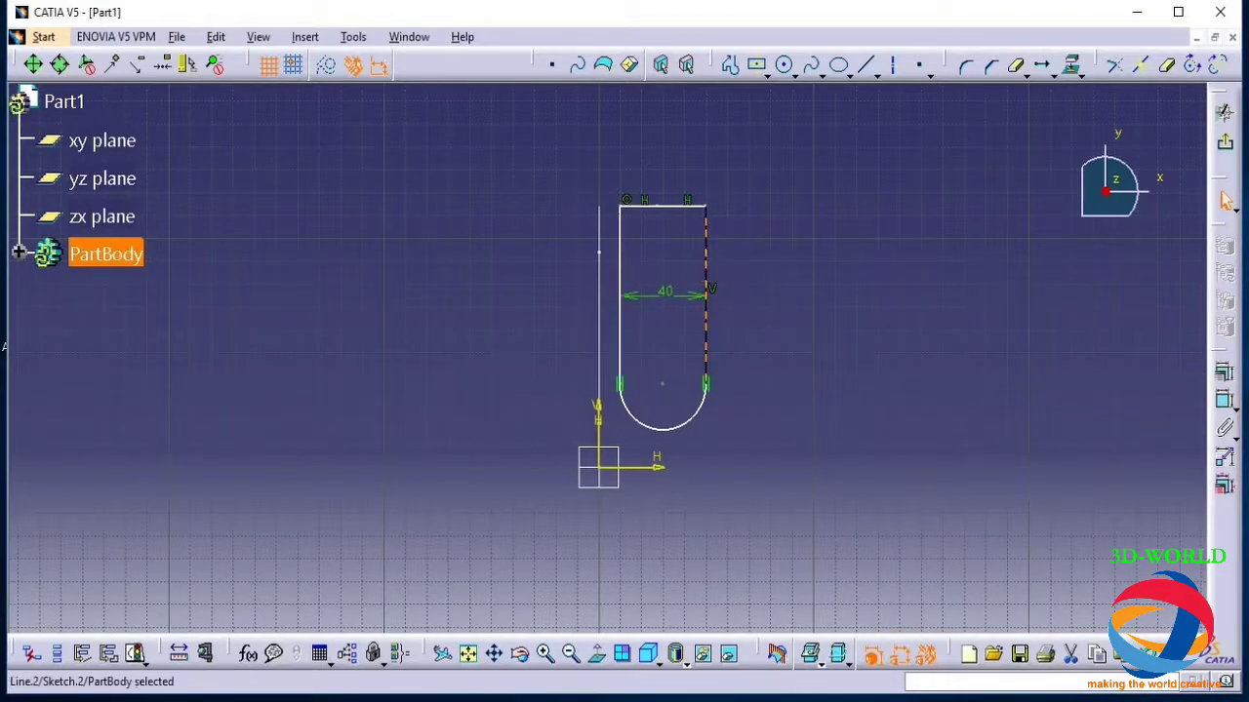
{"action": "left_click", "coordinate": [1230, 402]}
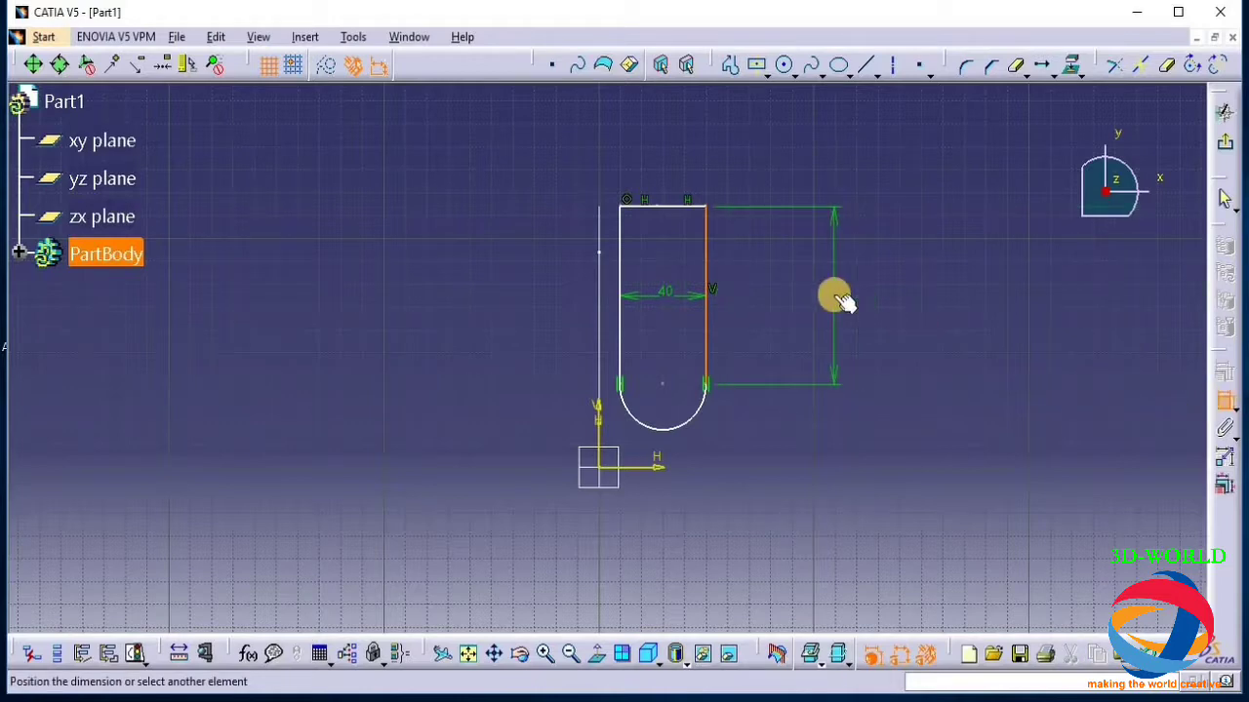
{"action": "left_click", "coordinate": [833, 295]}
{"action": "double_click", "coordinate": [845, 293]}
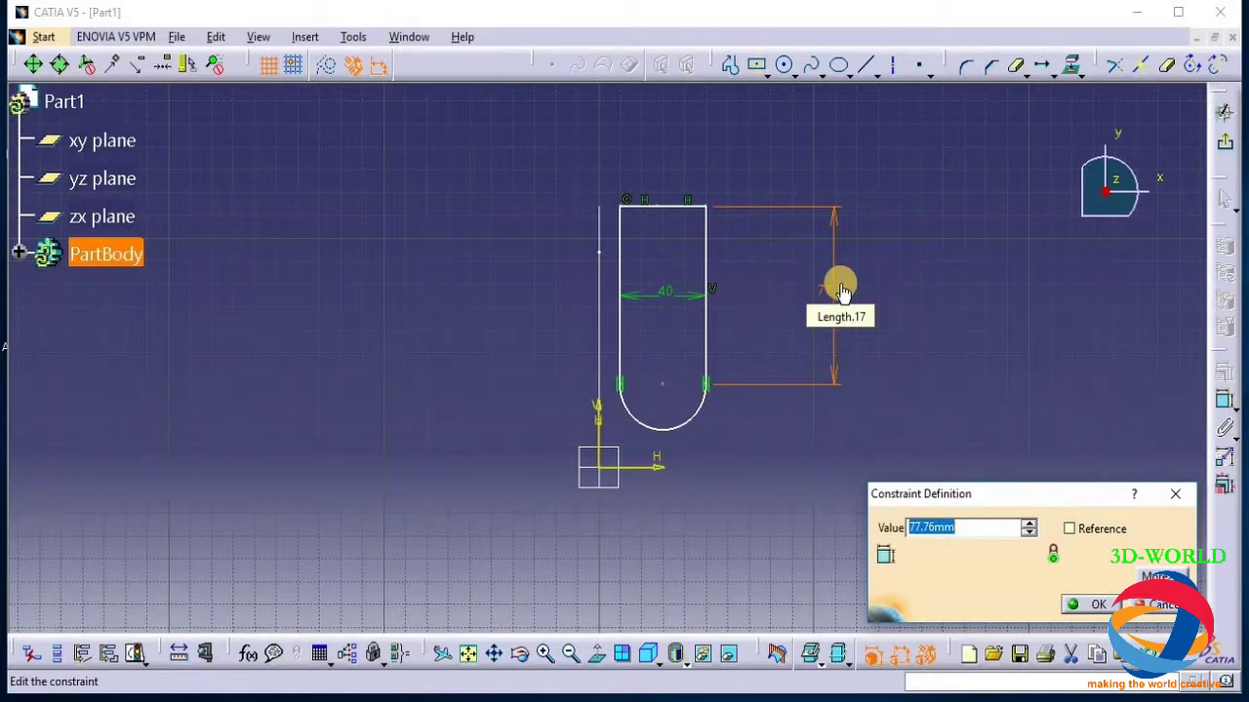
Check the dimensions in Sketch.1, return to Sketch.2 and set the U-shaped profile's side length to 94 mm
{"action": "left_click", "coordinate": [17, 251]}
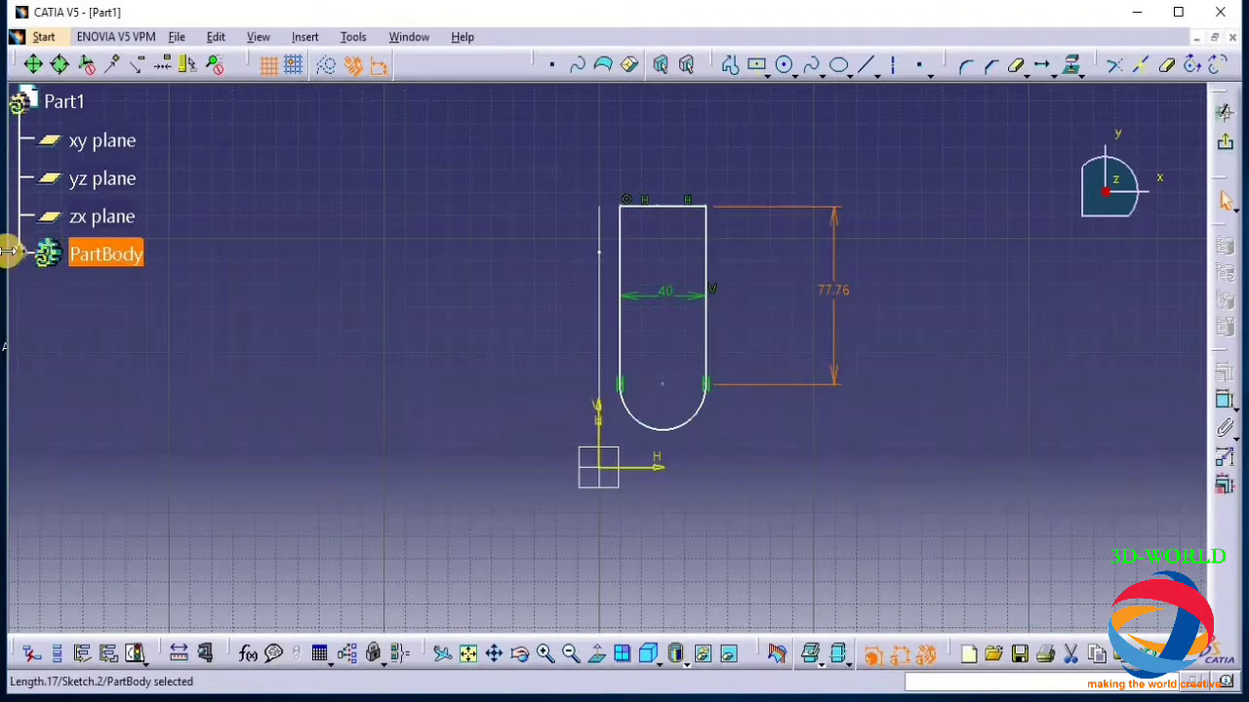
{"action": "double_click", "coordinate": [122, 291]}
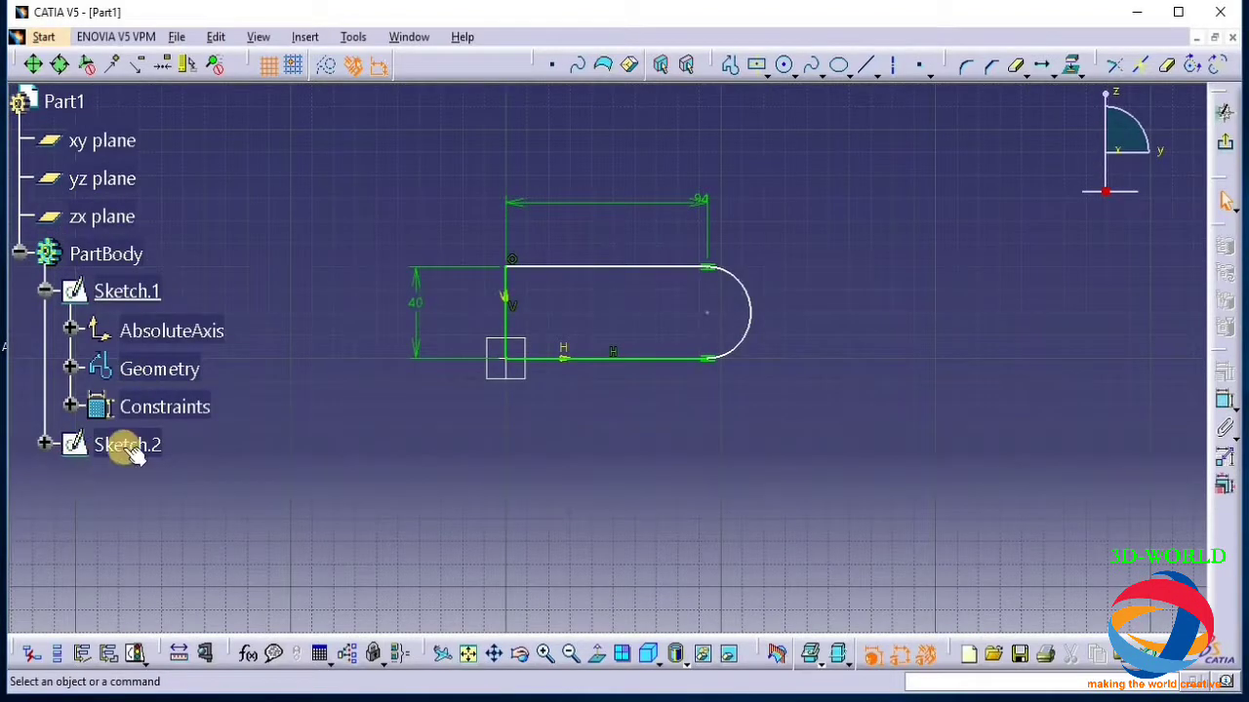
{"action": "left_click", "coordinate": [126, 446]}
{"action": "double_click", "coordinate": [126, 445]}
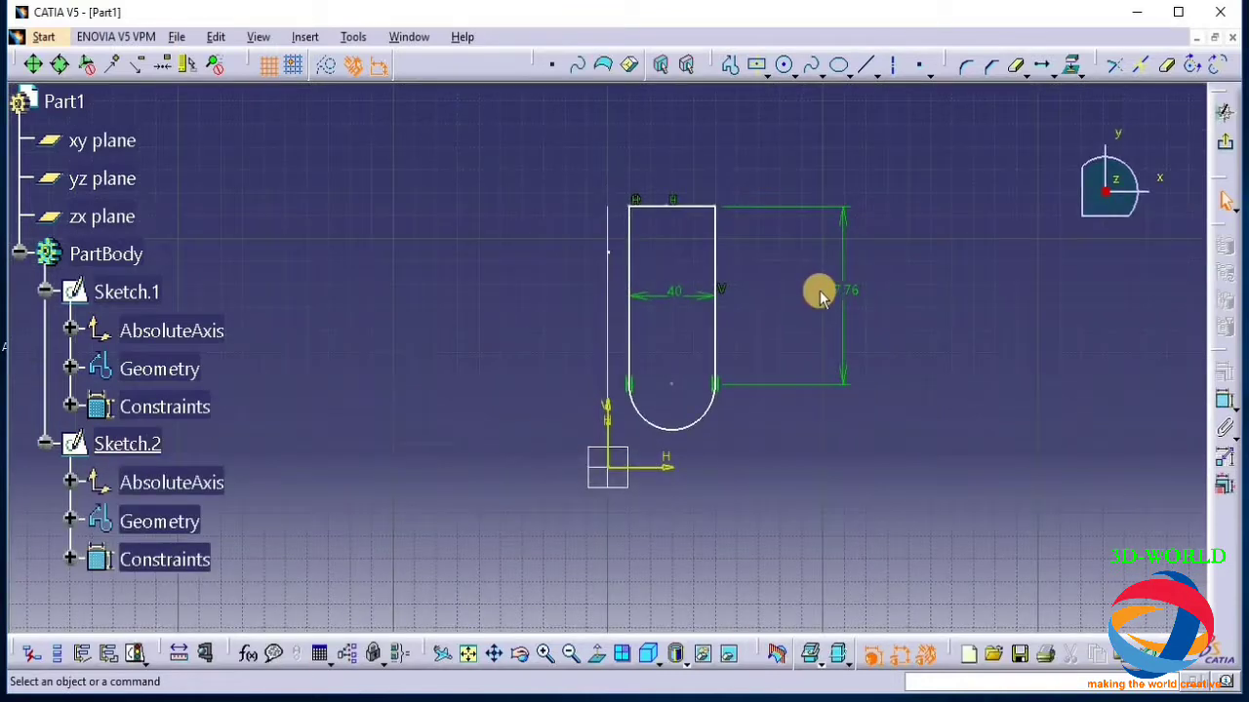
{"action": "double_click", "coordinate": [845, 294]}
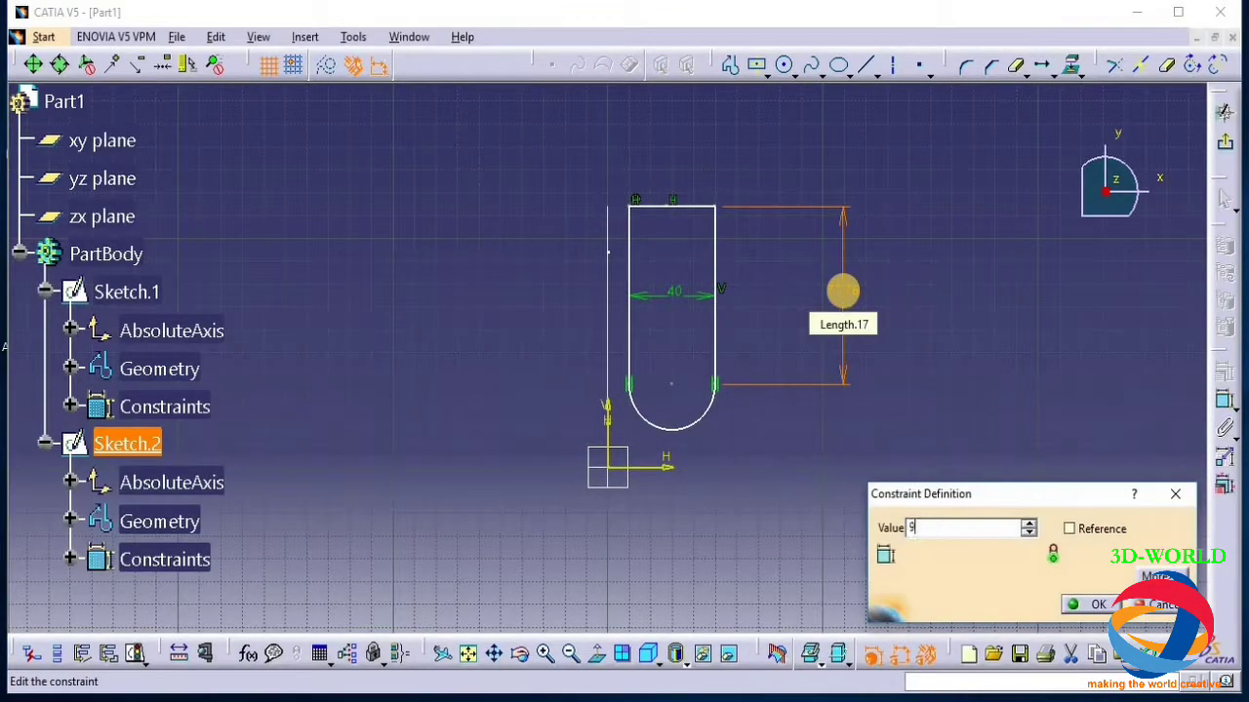
{"action": "type", "text": "94mm"}
{"action": "key", "text": "Return"}
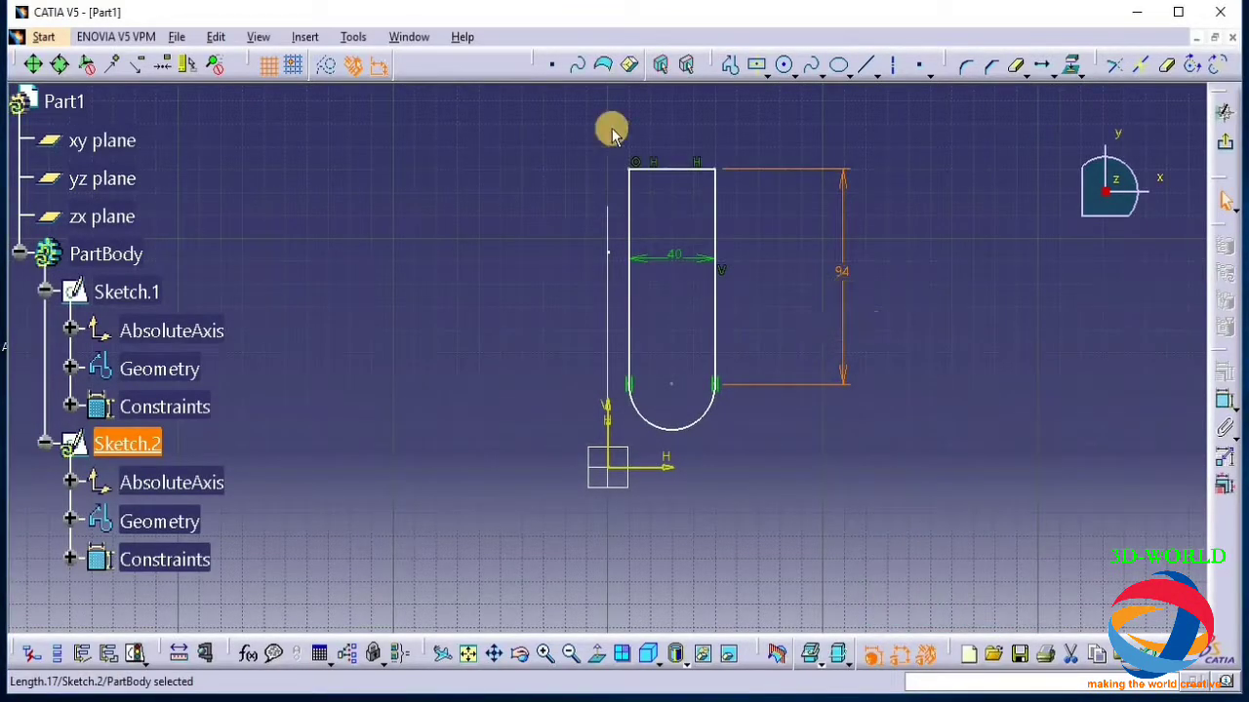
Translate the whole U-shaped profile downward by about 17 mm, without duplicating it, and exit the sketch
{"action": "mouse_move", "coordinate": [782, 138]}
{"action": "left_mouse_down"}
{"action": "mouse_move", "coordinate": [632, 462]}
{"action": "mouse_move", "coordinate": [619, 434]}
{"action": "left_mouse_up"}
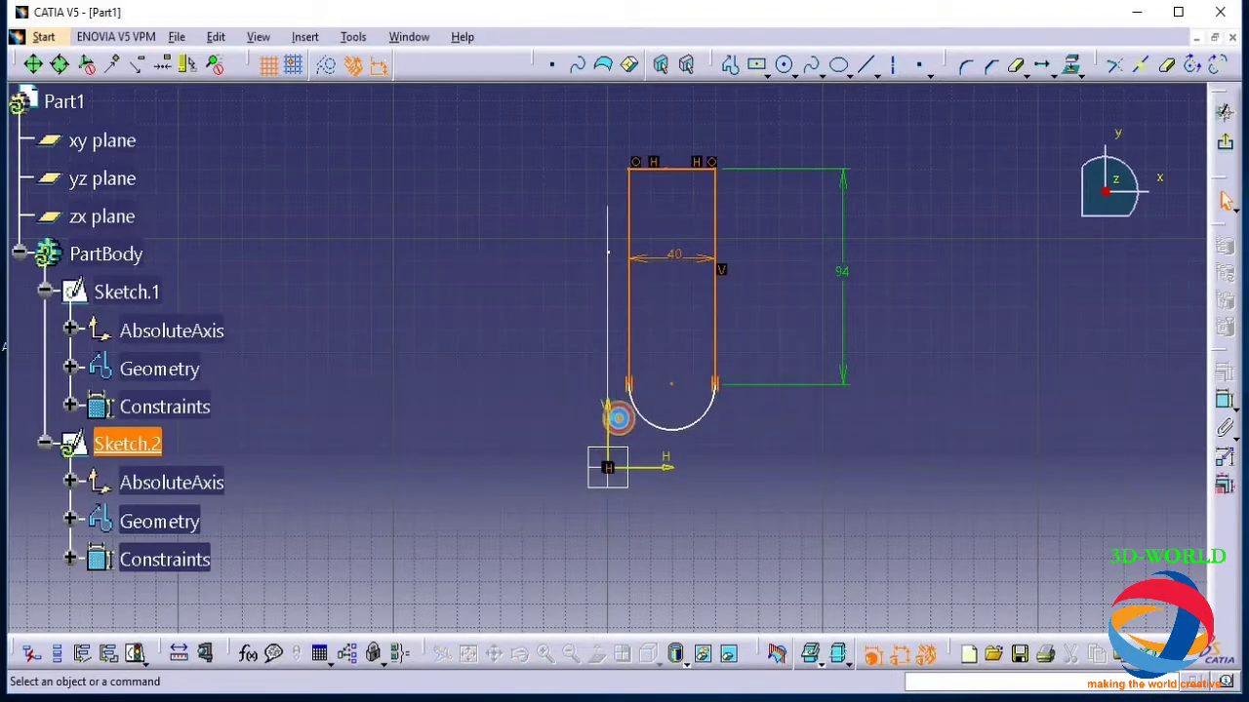
{"action": "left_click", "coordinate": [1114, 64]}
{"action": "left_click_drag", "start_coordinate": [777, 130], "coordinate": [623, 439]}
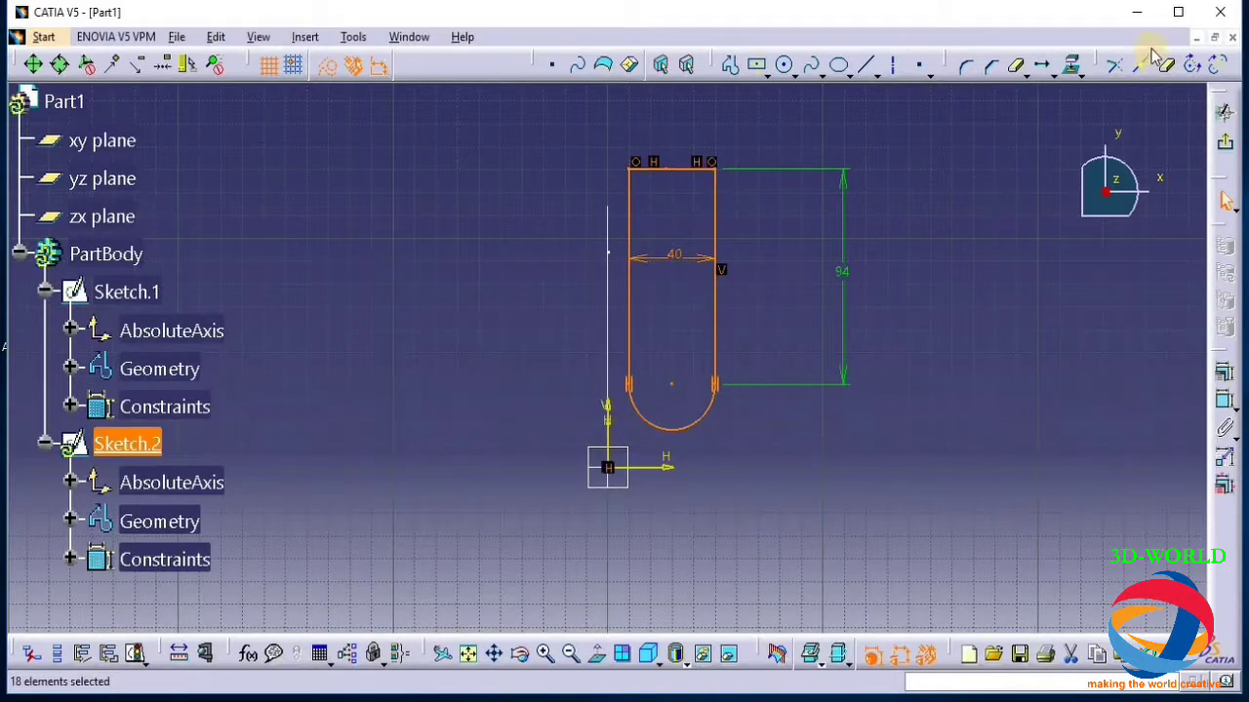
{"action": "left_click", "coordinate": [1042, 65]}
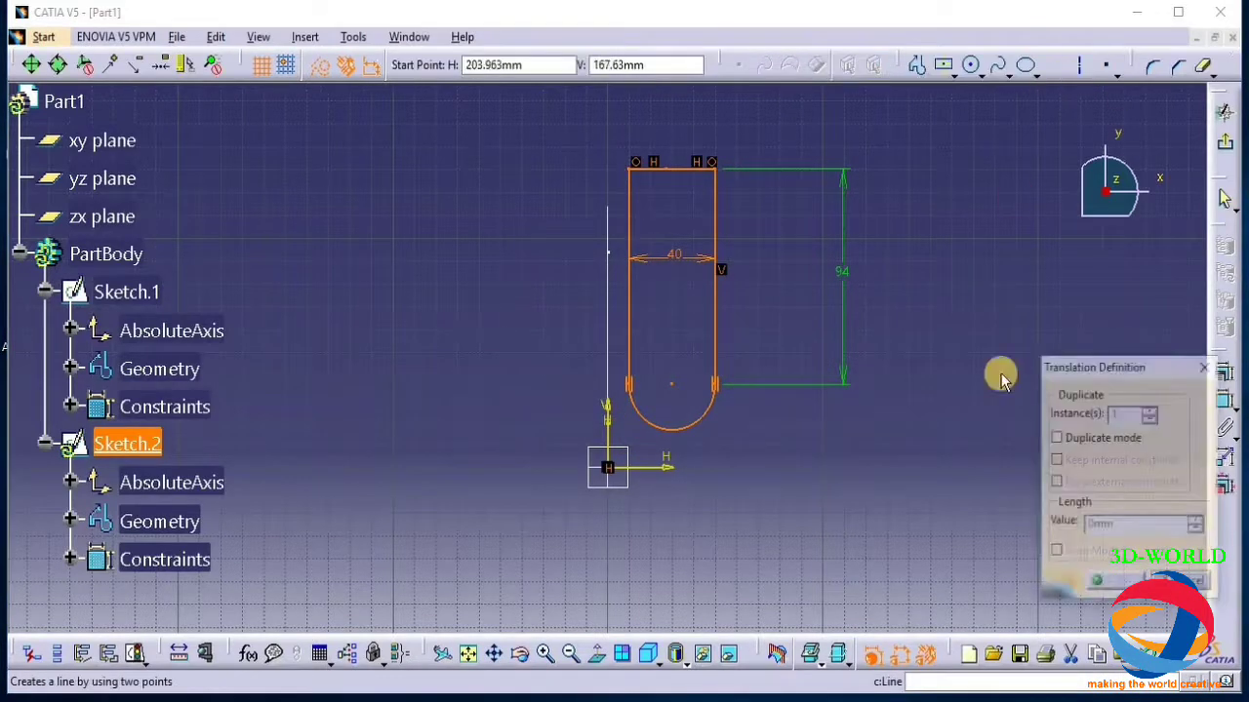
{"action": "left_click", "coordinate": [685, 185]}
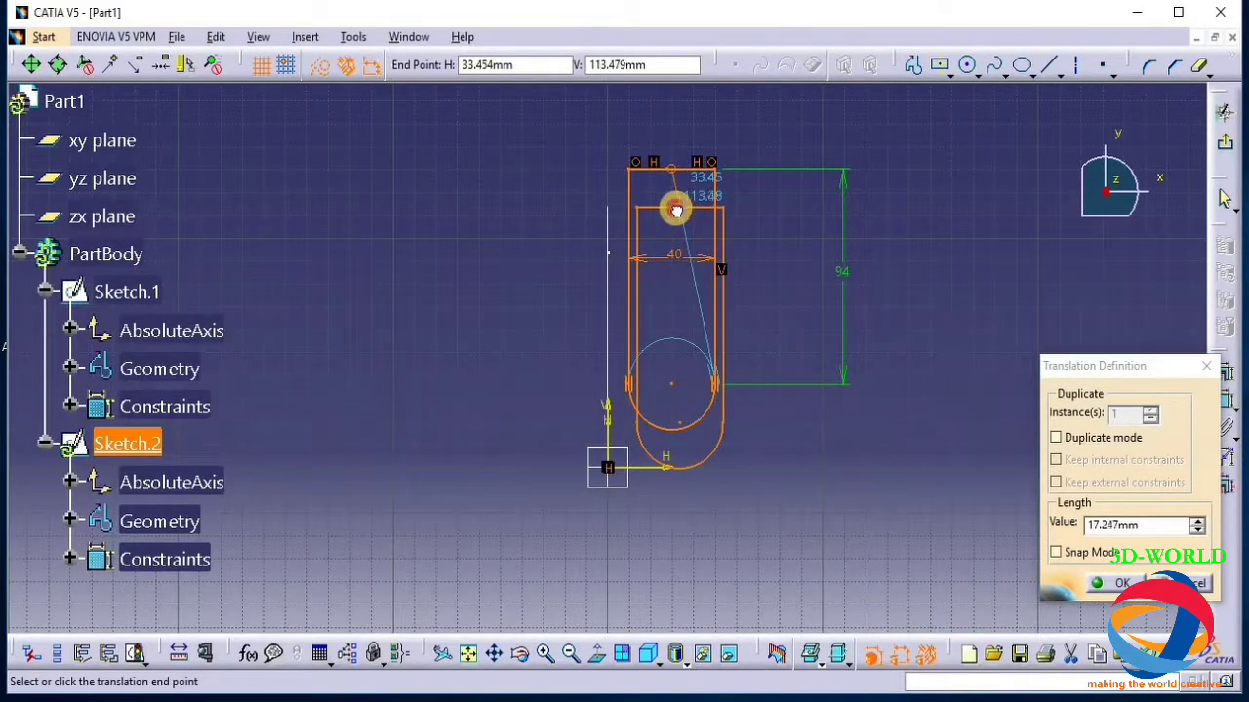
{"action": "left_click", "coordinate": [676, 210]}
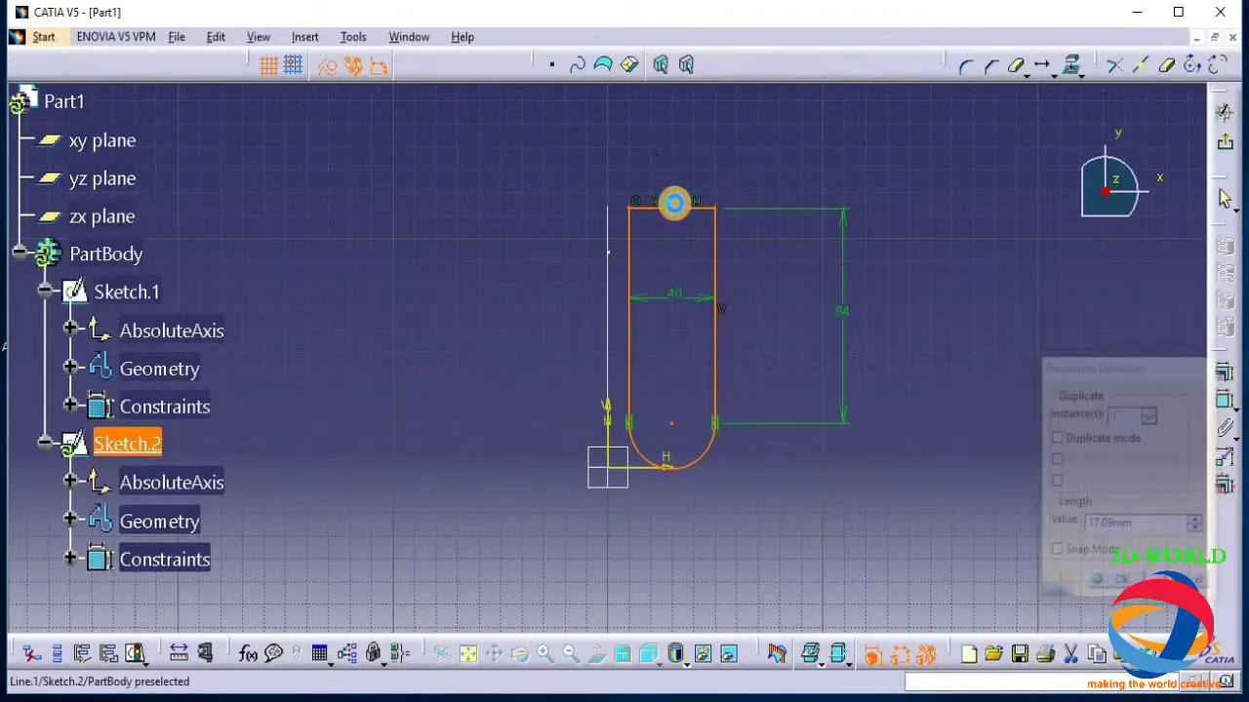
{"action": "left_click", "coordinate": [759, 466]}
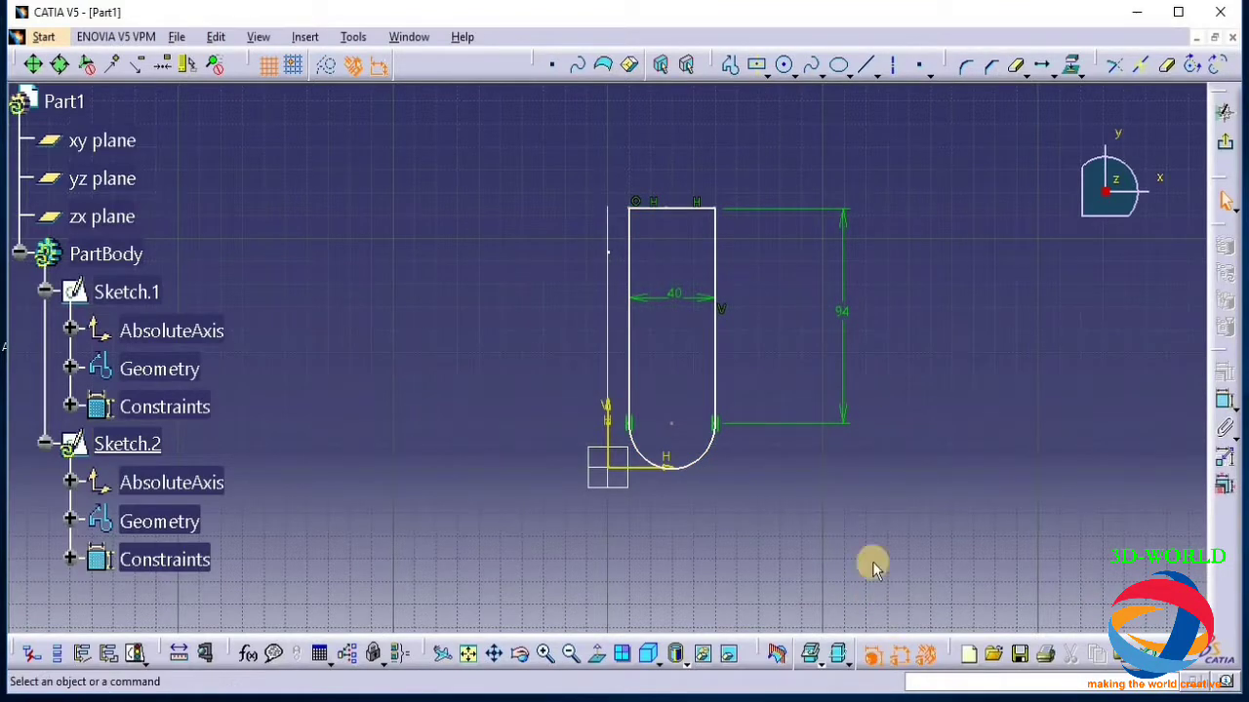
{"action": "left_click", "coordinate": [1226, 145]}
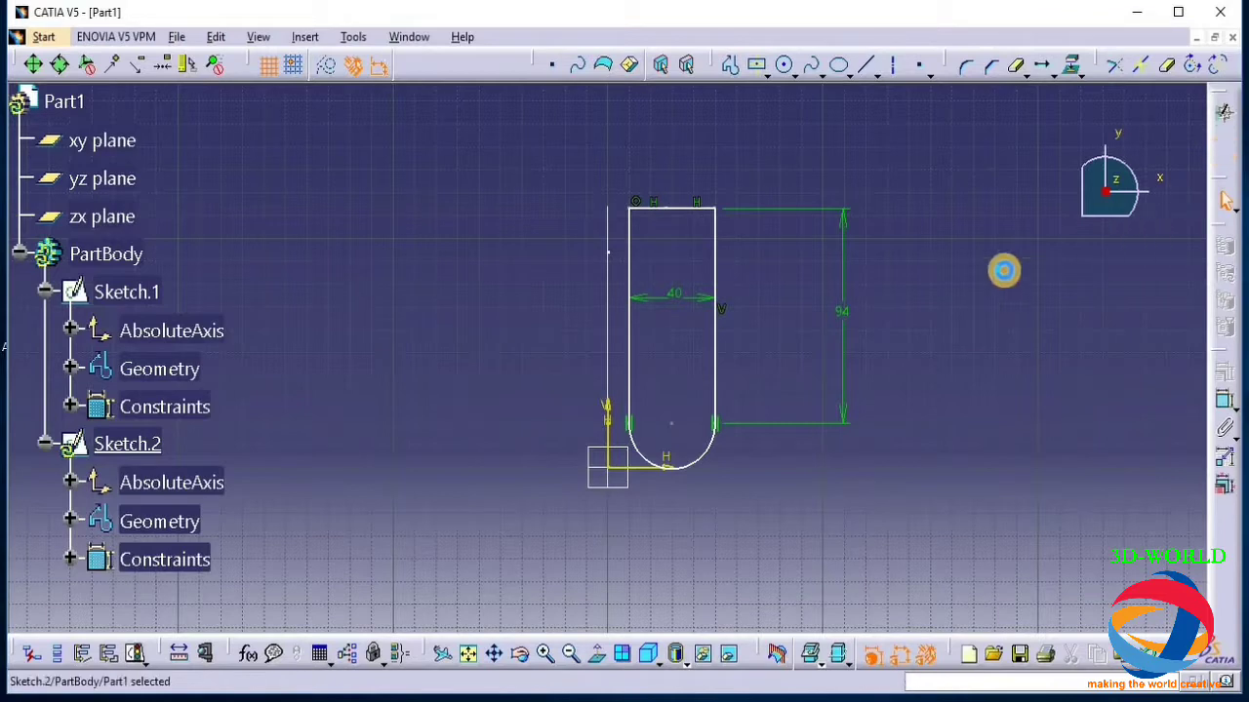
Create a Combine solid with Sketch.1 as first profile and Sketch.2 as second, both normal to profile
{"action": "left_click", "coordinate": [623, 654]}
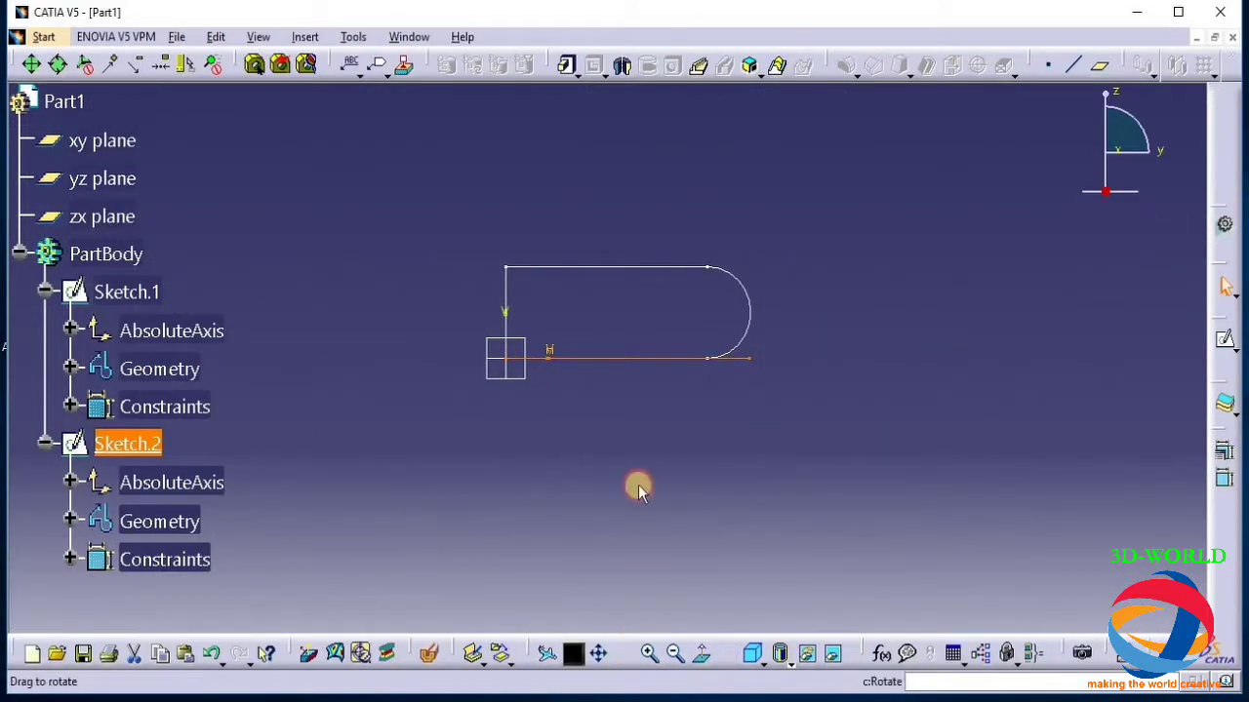
{"action": "left_click_drag", "start_coordinate": [631, 549], "coordinate": [649, 548]}
{"action": "left_click", "coordinate": [1008, 424]}
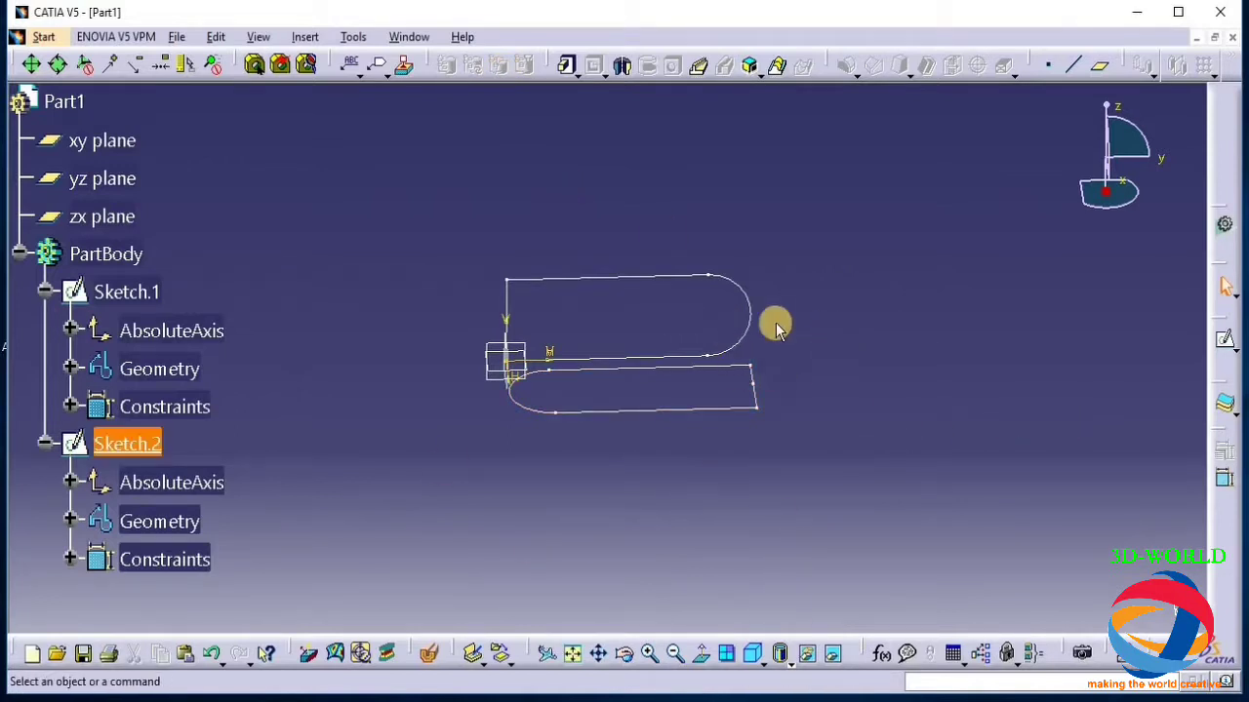
{"action": "left_click", "coordinate": [750, 66]}
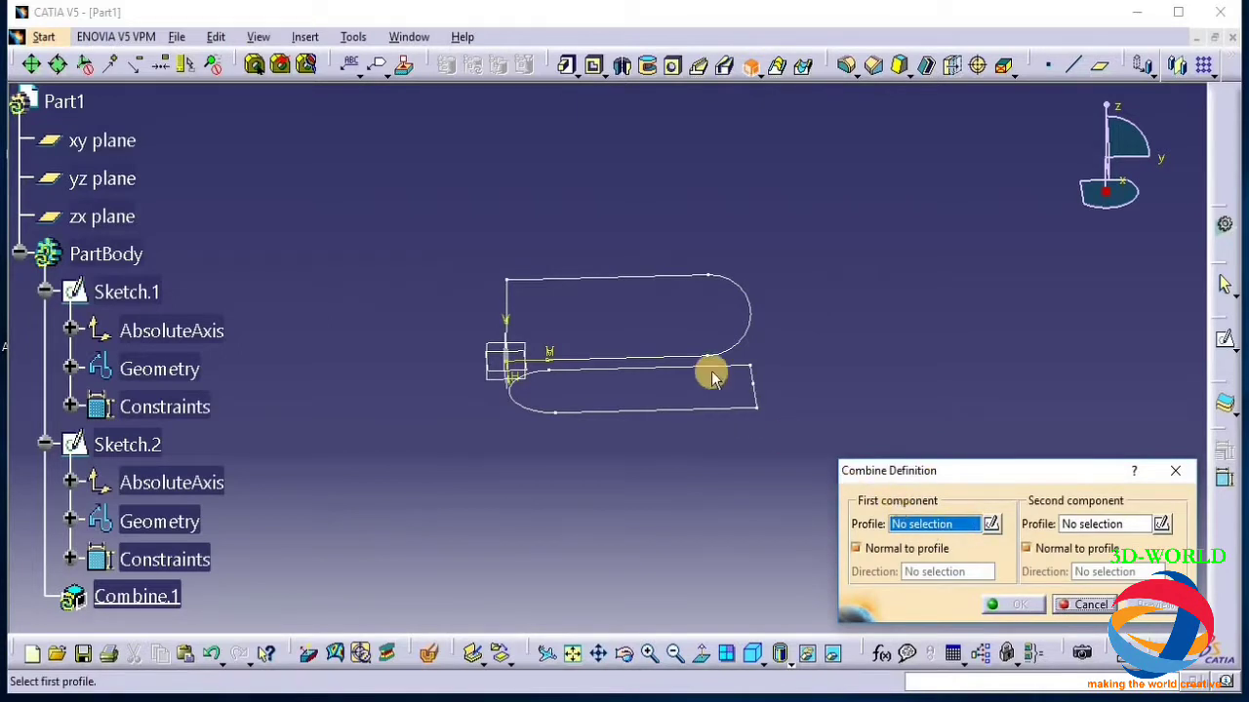
{"action": "left_click", "coordinate": [650, 276]}
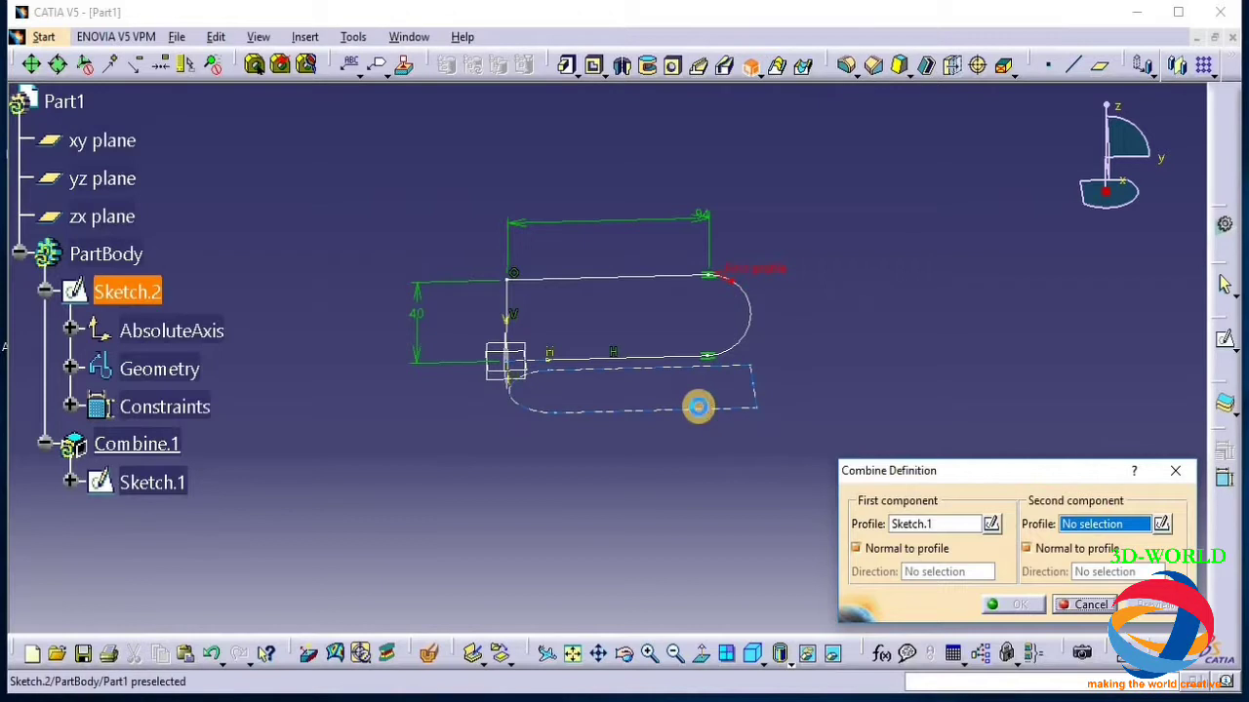
{"action": "left_click", "coordinate": [706, 411]}
{"action": "left_click", "coordinate": [1154, 609]}
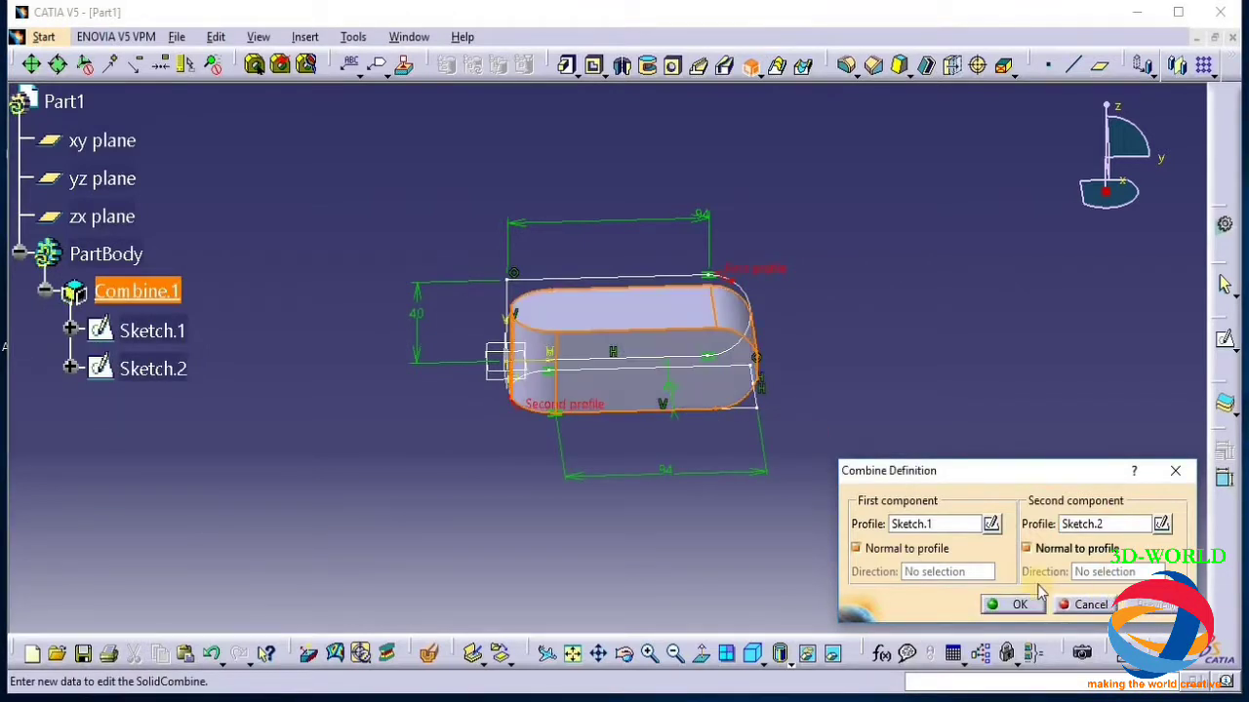
{"action": "left_click", "coordinate": [1018, 605]}
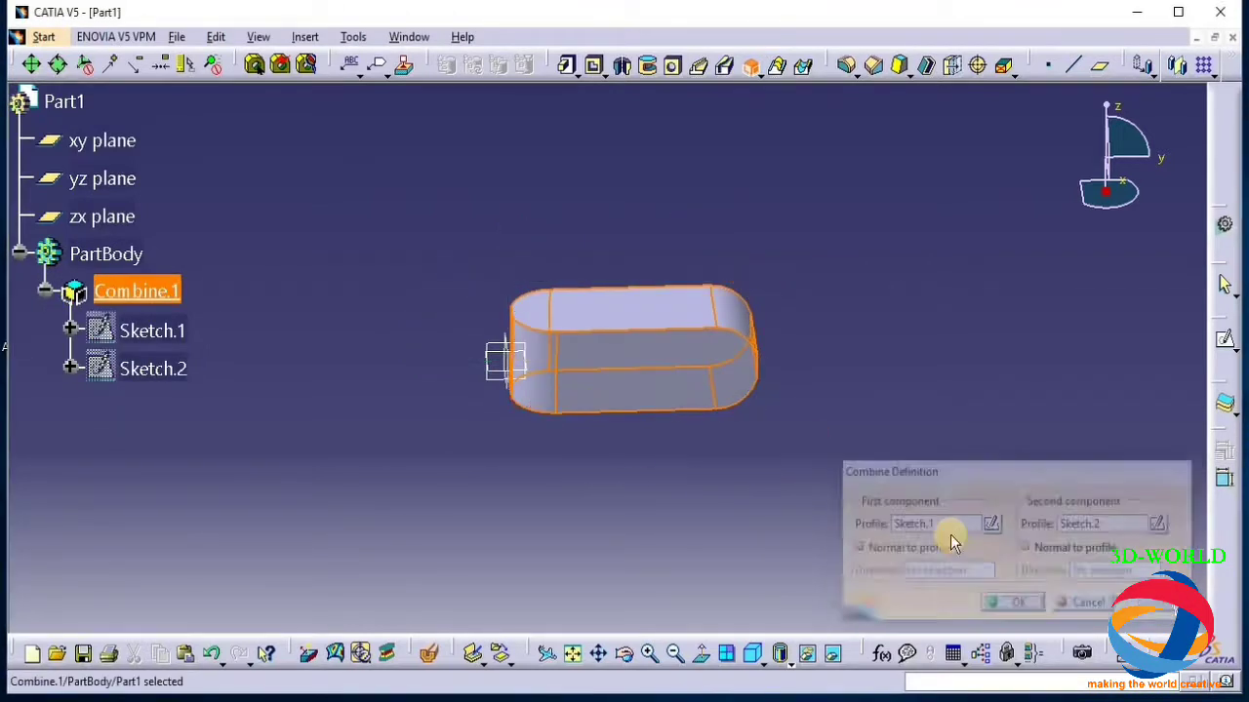
Inspect the combined solid, open its Sketch.1 and set the profile's height to 80 mm
{"action": "left_click", "coordinate": [625, 652]}
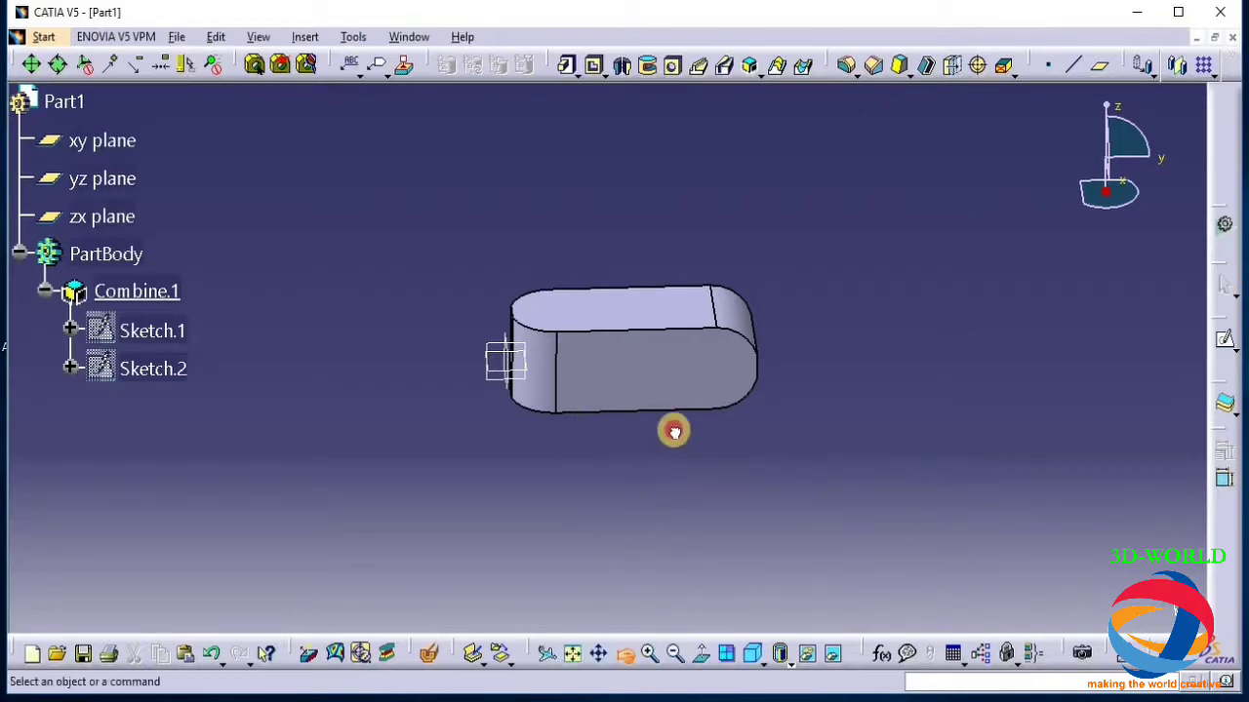
{"action": "mouse_move", "coordinate": [671, 430]}
{"action": "left_mouse_down"}
{"action": "mouse_move", "coordinate": [425, 484]}
{"action": "mouse_move", "coordinate": [736, 326]}
{"action": "mouse_move", "coordinate": [560, 440]}
{"action": "mouse_move", "coordinate": [705, 396]}
{"action": "mouse_move", "coordinate": [655, 387]}
{"action": "mouse_move", "coordinate": [702, 381]}
{"action": "mouse_move", "coordinate": [714, 312]}
{"action": "mouse_move", "coordinate": [625, 468]}
{"action": "mouse_move", "coordinate": [891, 385]}
{"action": "mouse_move", "coordinate": [619, 377]}
{"action": "mouse_move", "coordinate": [627, 635]}
{"action": "mouse_move", "coordinate": [699, 387]}
{"action": "mouse_move", "coordinate": [576, 293]}
{"action": "mouse_move", "coordinate": [875, 565]}
{"action": "mouse_move", "coordinate": [535, 309]}
{"action": "mouse_move", "coordinate": [752, 270]}
{"action": "mouse_move", "coordinate": [826, 588]}
{"action": "mouse_move", "coordinate": [577, 234]}
{"action": "mouse_move", "coordinate": [644, 466]}
{"action": "mouse_move", "coordinate": [237, 338]}
{"action": "mouse_move", "coordinate": [138, 341]}
{"action": "left_mouse_up"}
{"action": "double_click", "coordinate": [146, 331]}
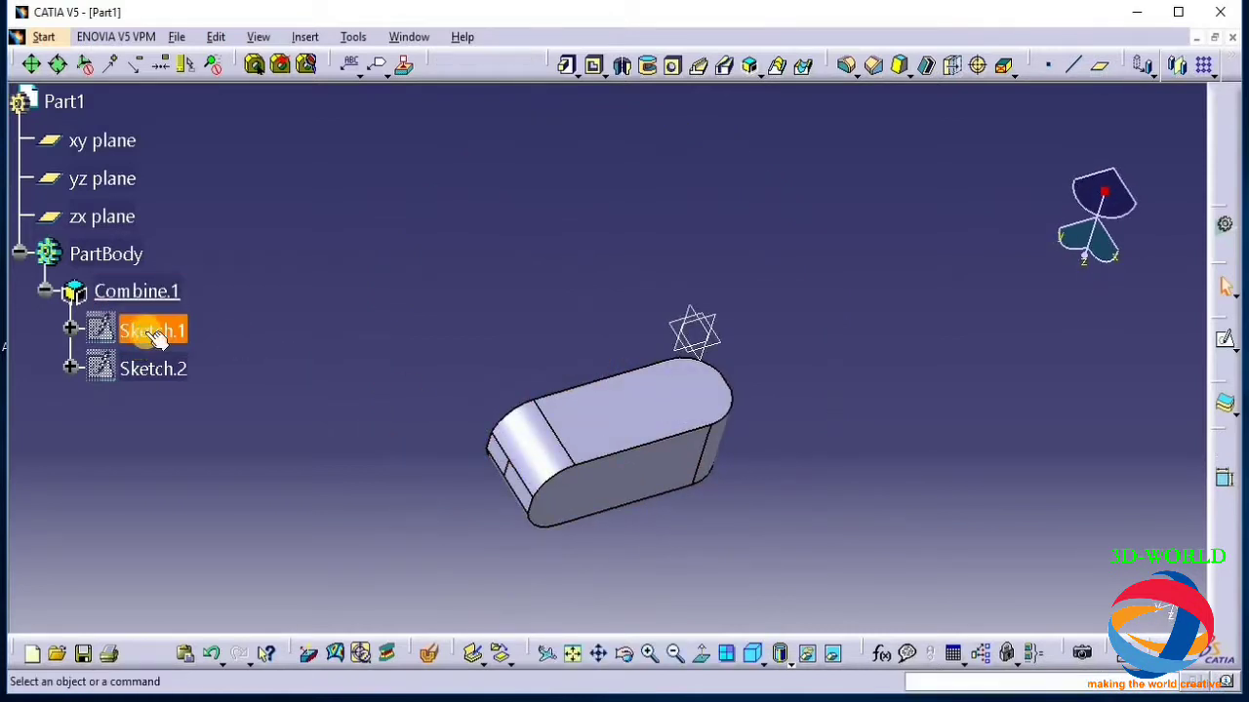
{"action": "double_click", "coordinate": [417, 303]}
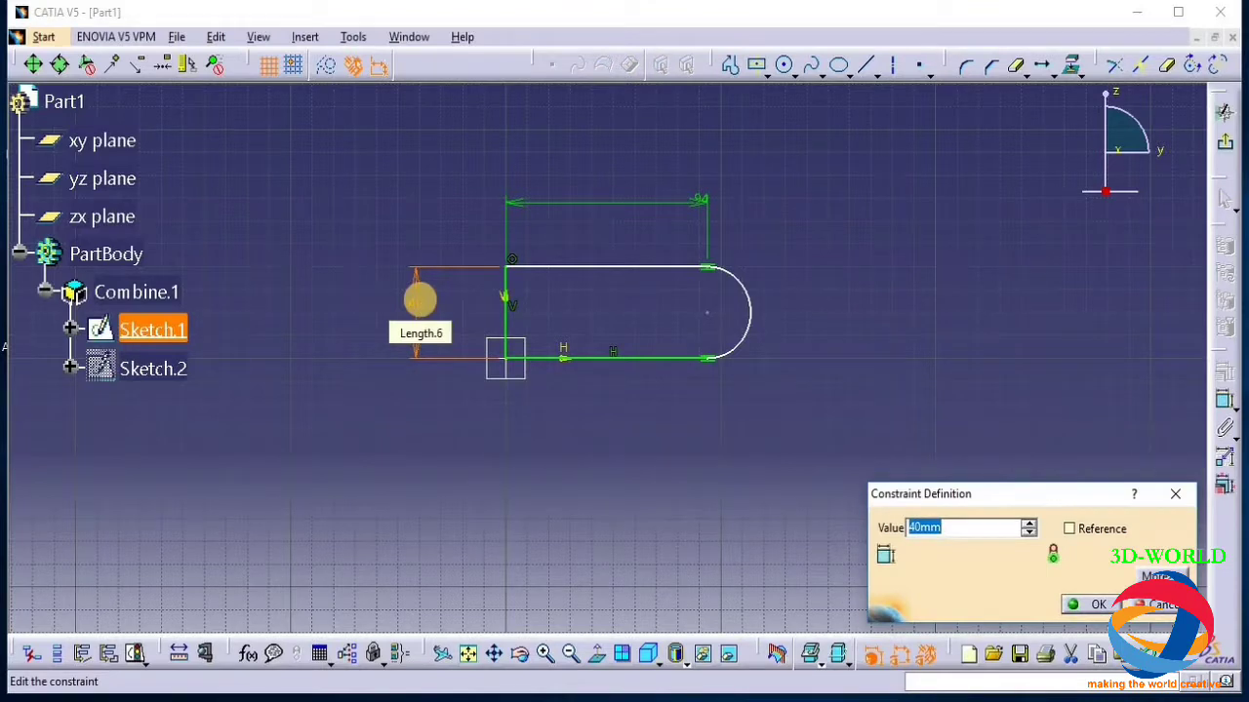
{"action": "key", "text": "Return"}
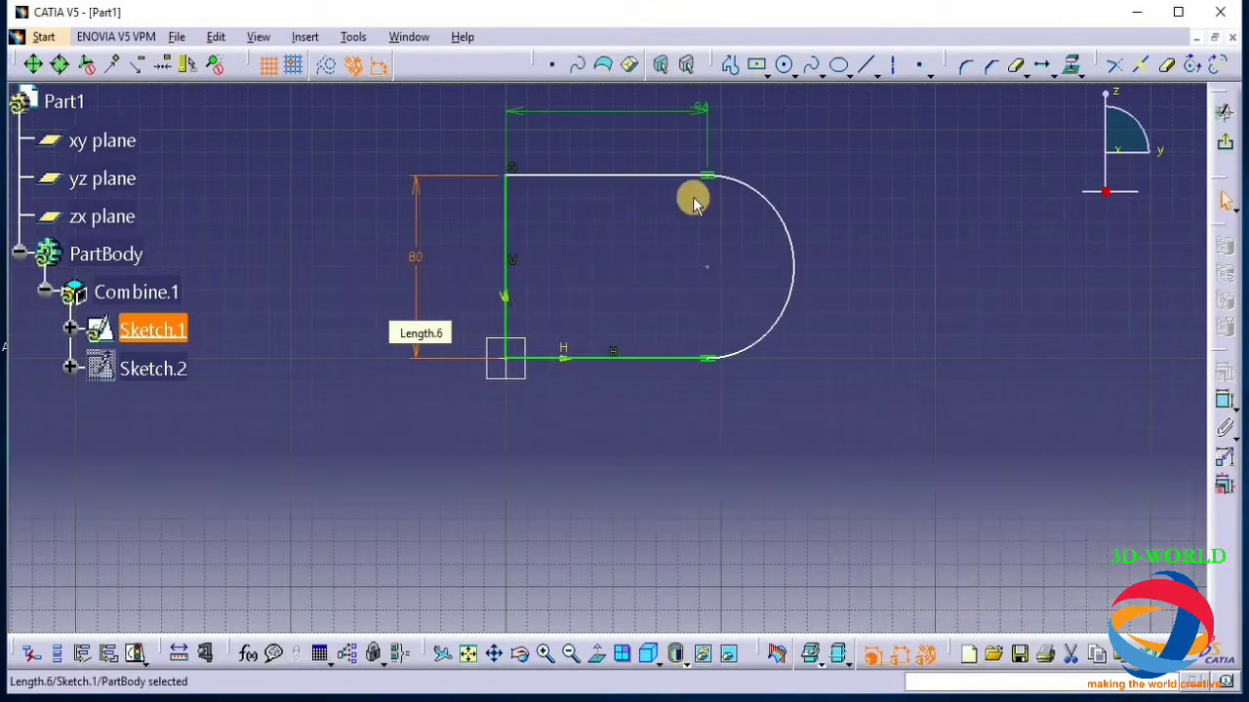
Set the length of the upper horizontal line in Sketch.1 to 150 mm
{"action": "left_click", "coordinate": [697, 105]}
{"action": "double_click", "coordinate": [698, 106]}
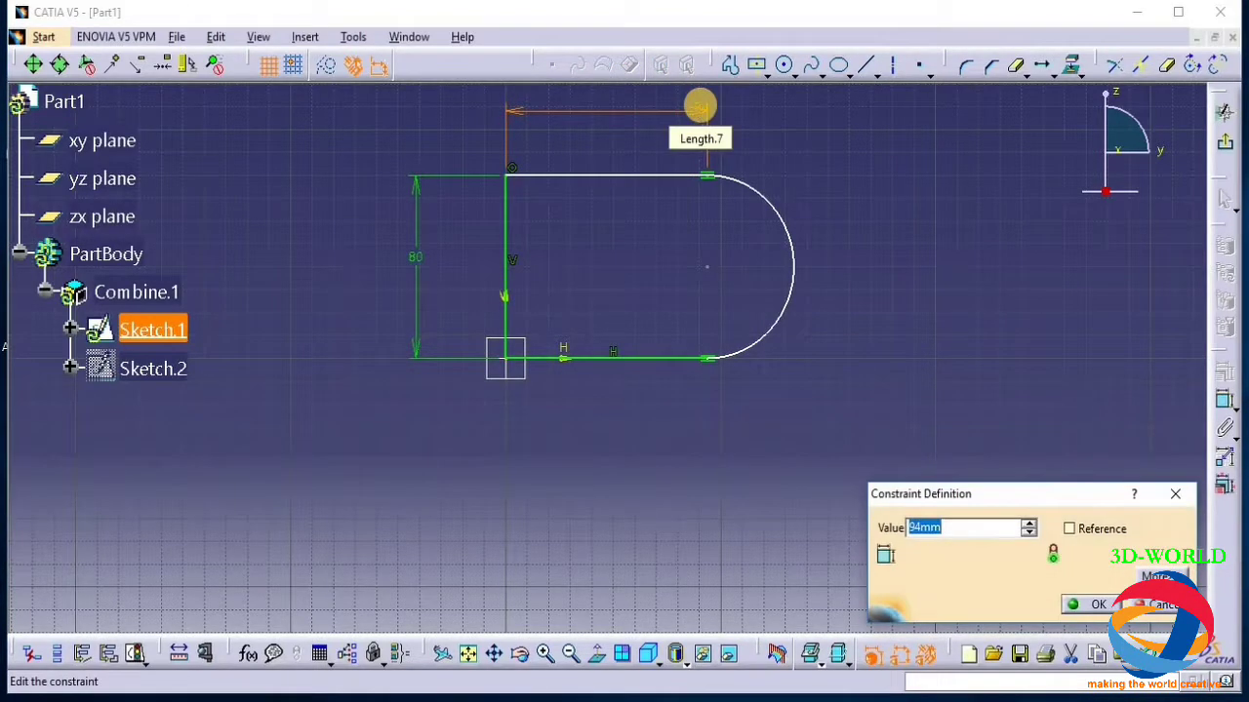
{"action": "type", "text": "150"}
{"action": "key", "text": "Return"}
Open Sketch.2 and set the distance between the U-shaped profile's vertical sides to 80 mm
{"action": "left_click", "coordinate": [146, 367]}
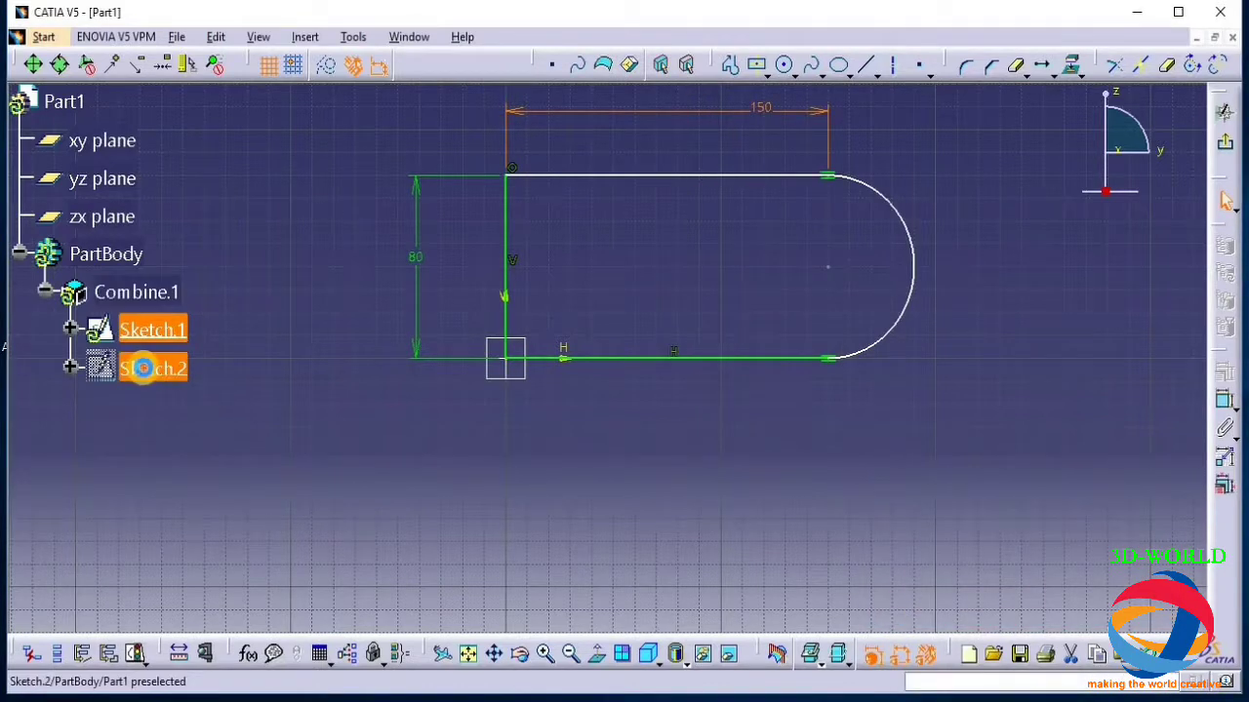
{"action": "double_click", "coordinate": [147, 367]}
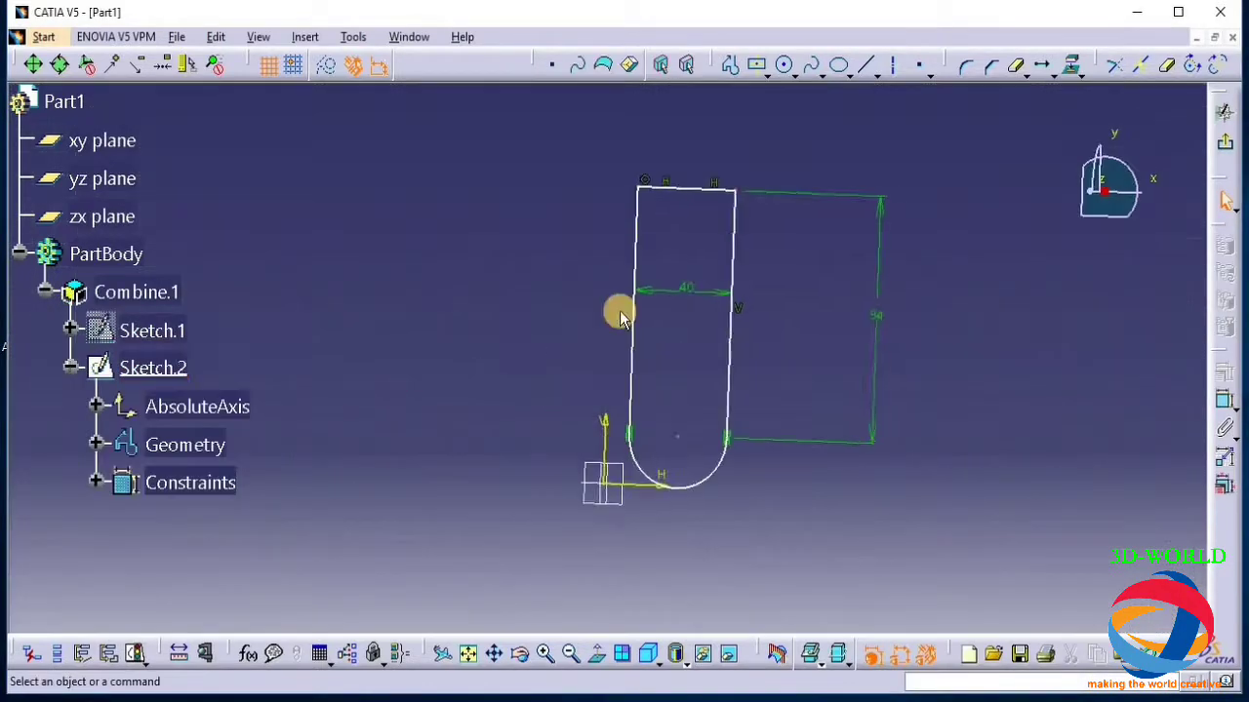
{"action": "double_click", "coordinate": [681, 296]}
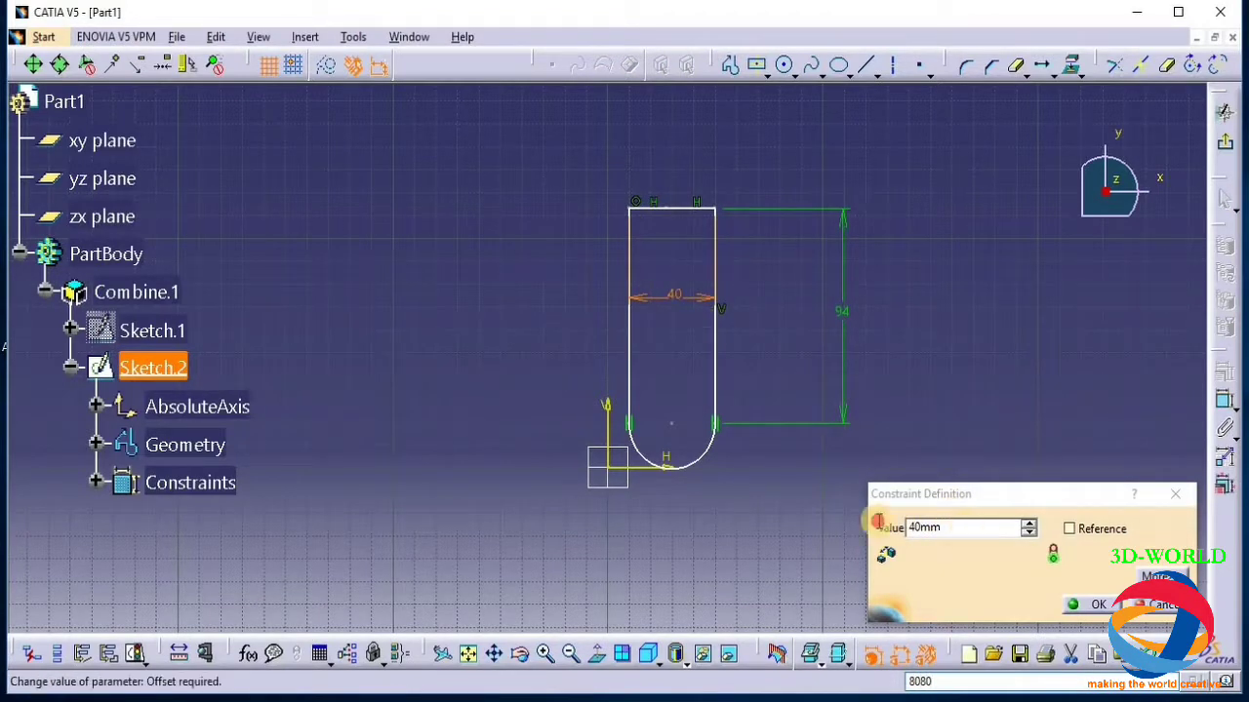
{"action": "left_click", "coordinate": [878, 522]}
{"action": "key", "text": "Return"}
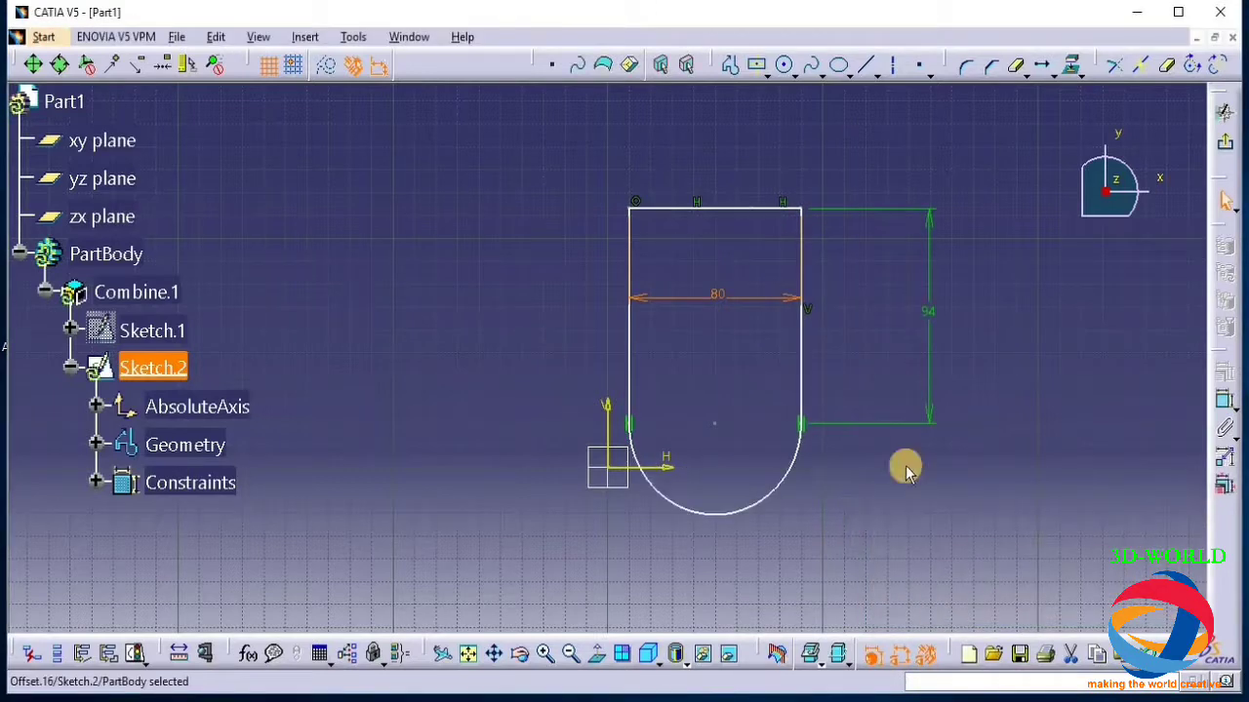
Set the length of the straight vertical side of the U-shaped profile in Sketch.2 to 150 mm
{"action": "double_click", "coordinate": [931, 318]}
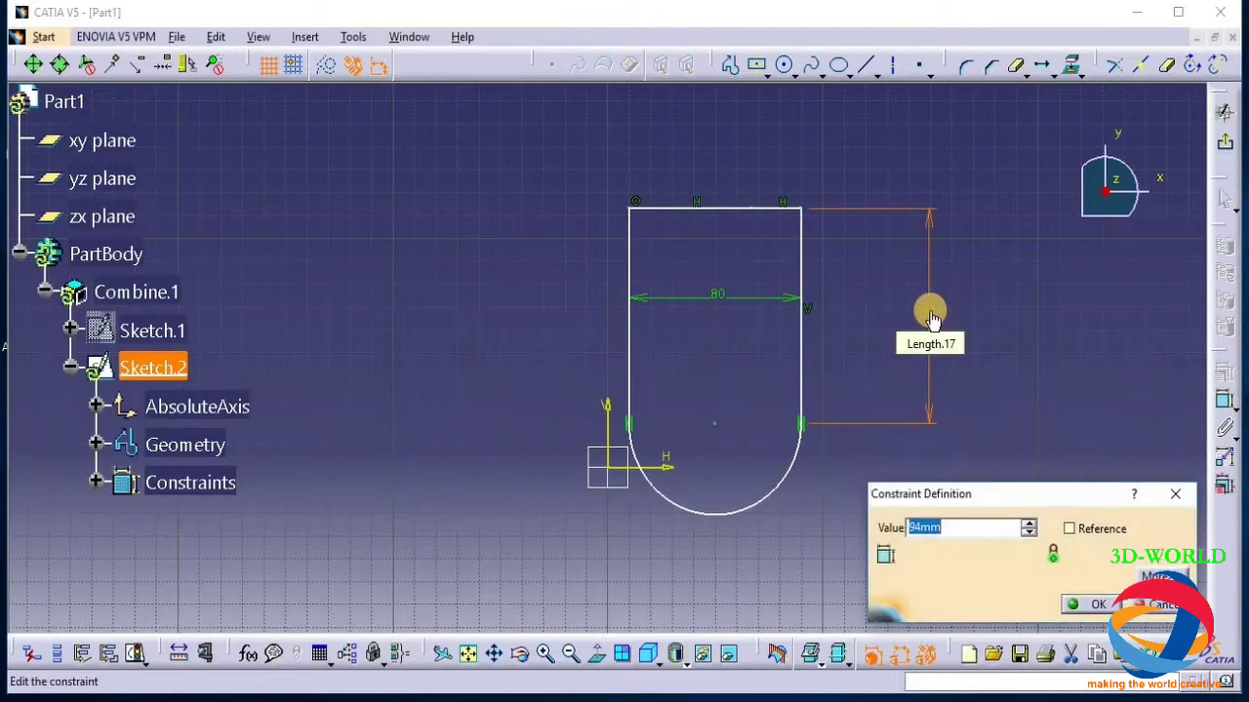
{"action": "key", "text": "Return"}
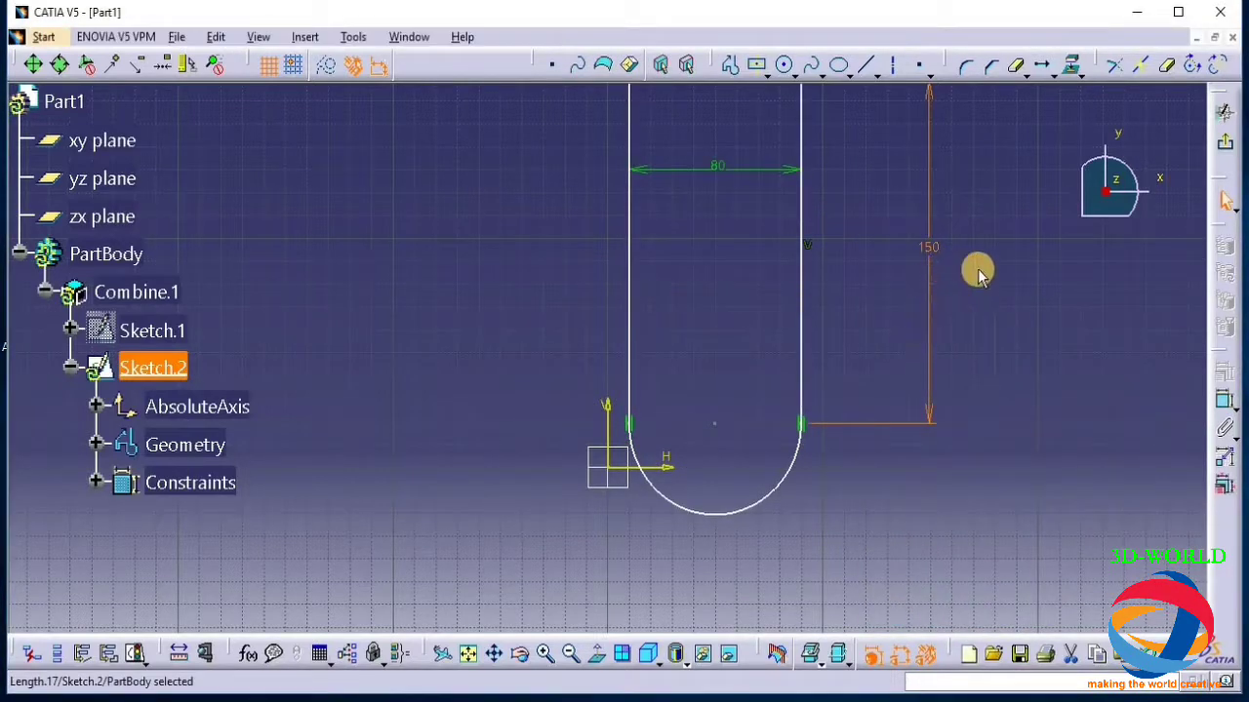
{"action": "middle_click_drag", "start_coordinate": [973, 424], "coordinate": [941, 381]}
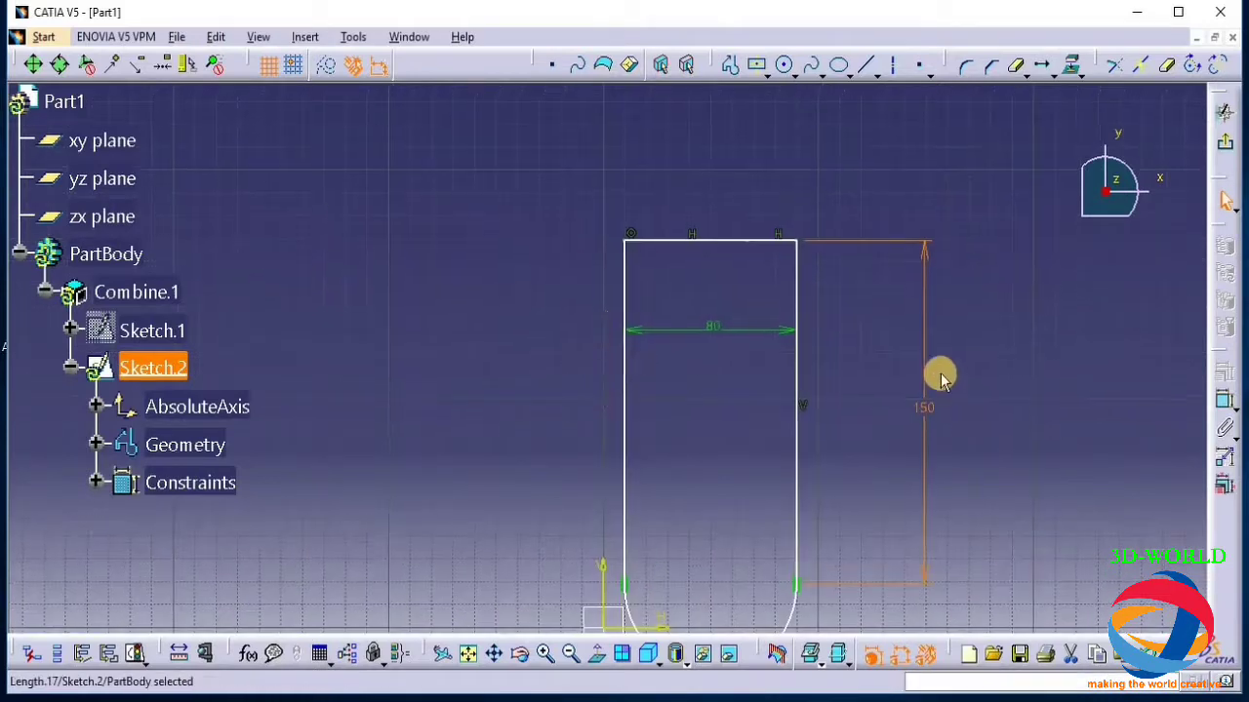
{"action": "left_click", "coordinate": [1038, 67]}
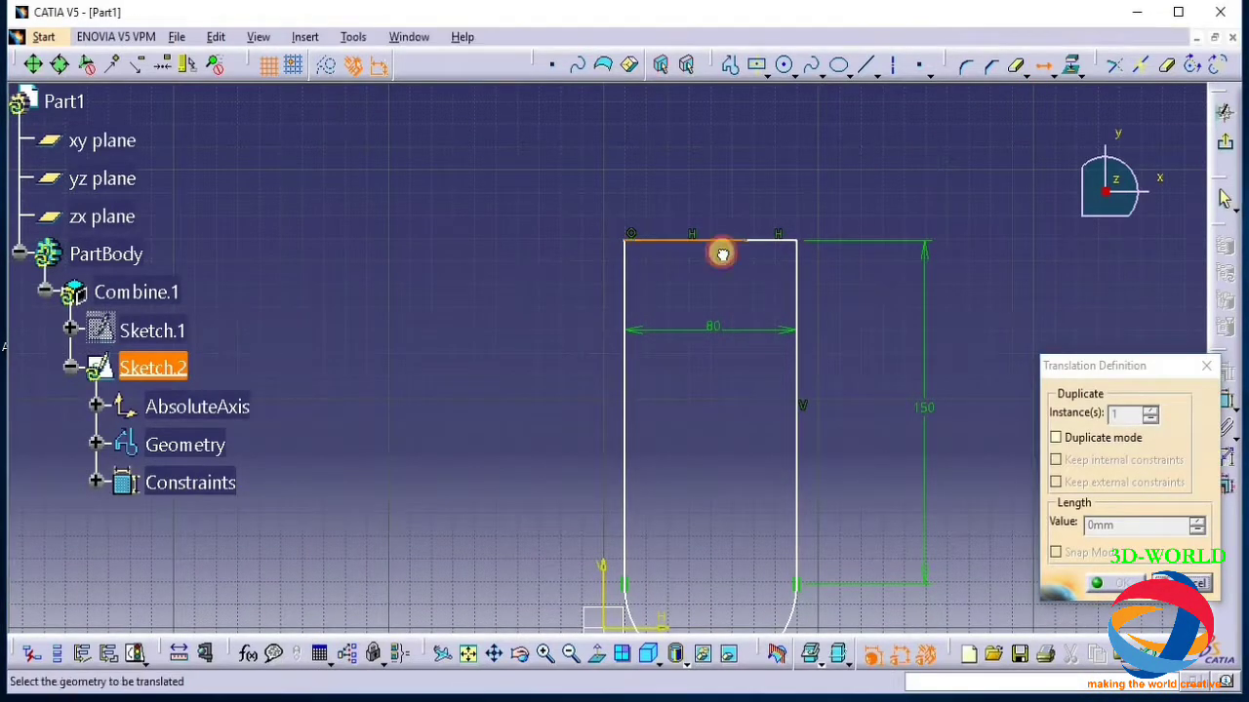
{"action": "left_click", "coordinate": [722, 241]}
{"action": "left_click", "coordinate": [739, 198]}
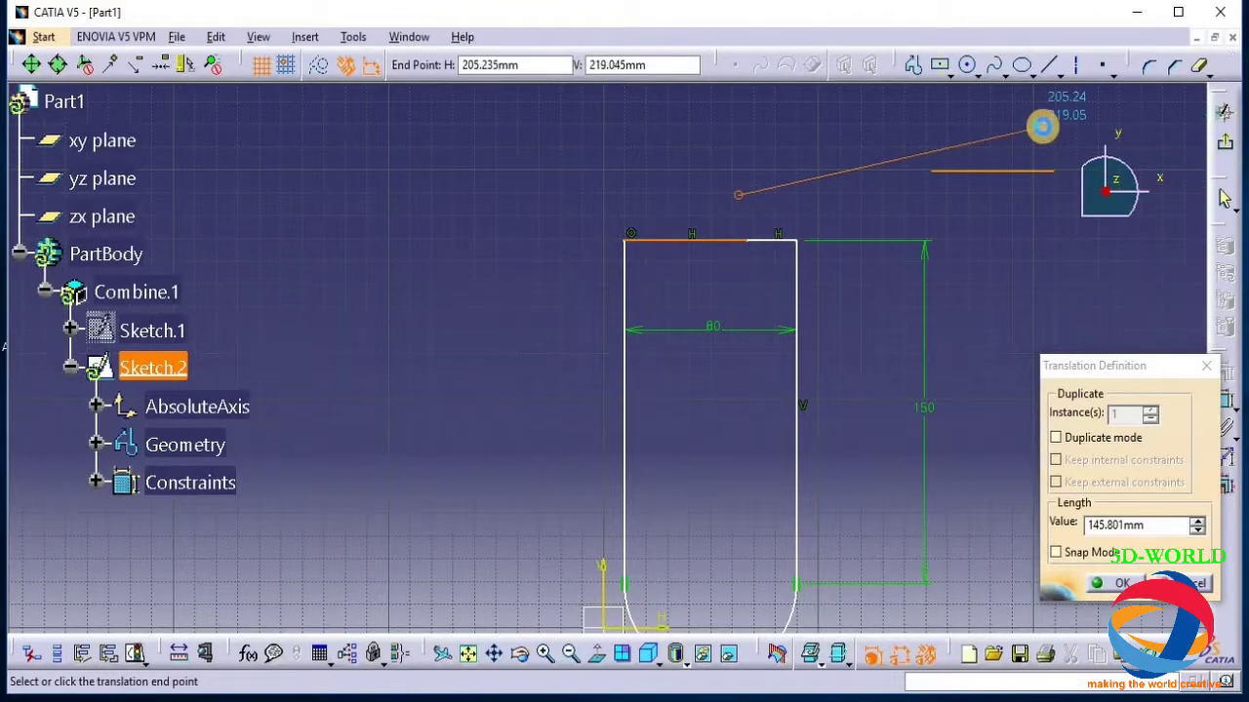
{"action": "key", "text": "Escape"}
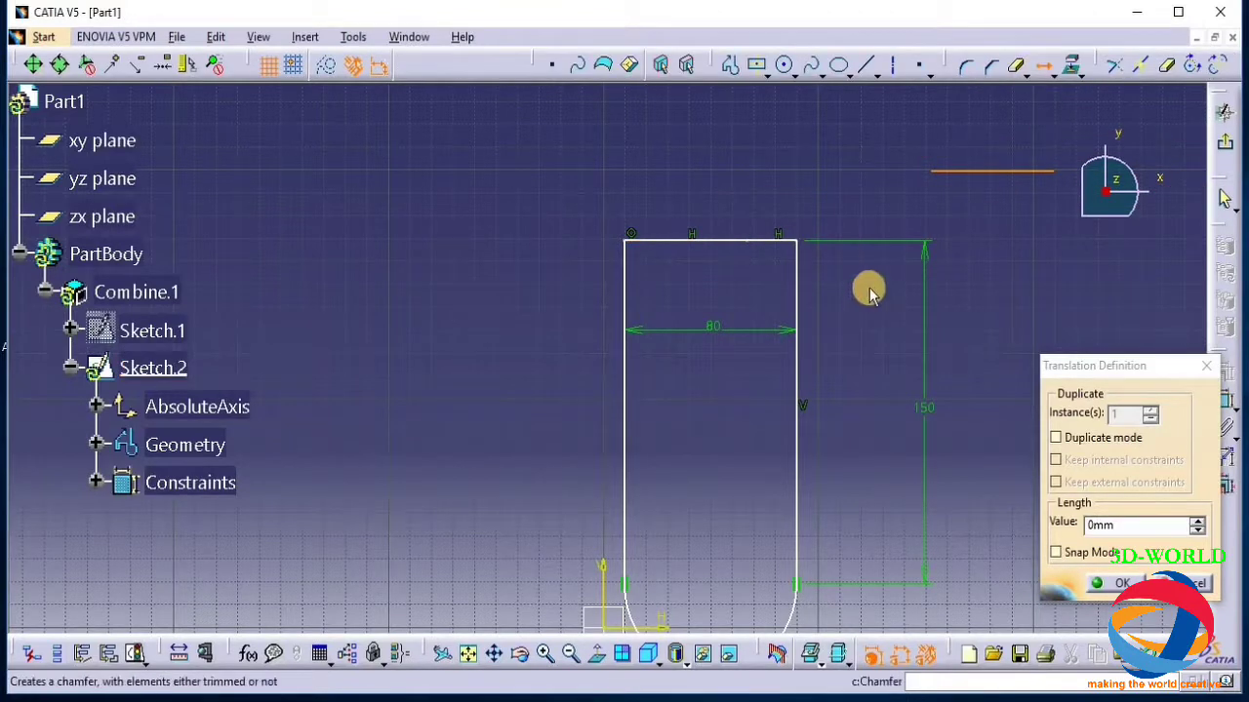
Show Sketch.1 for reference and translate the entire U-shaped profile in Sketch.2 about 20 mm upward without duplicating it
{"action": "right_click", "coordinate": [168, 332]}
{"action": "left_click", "coordinate": [217, 384]}
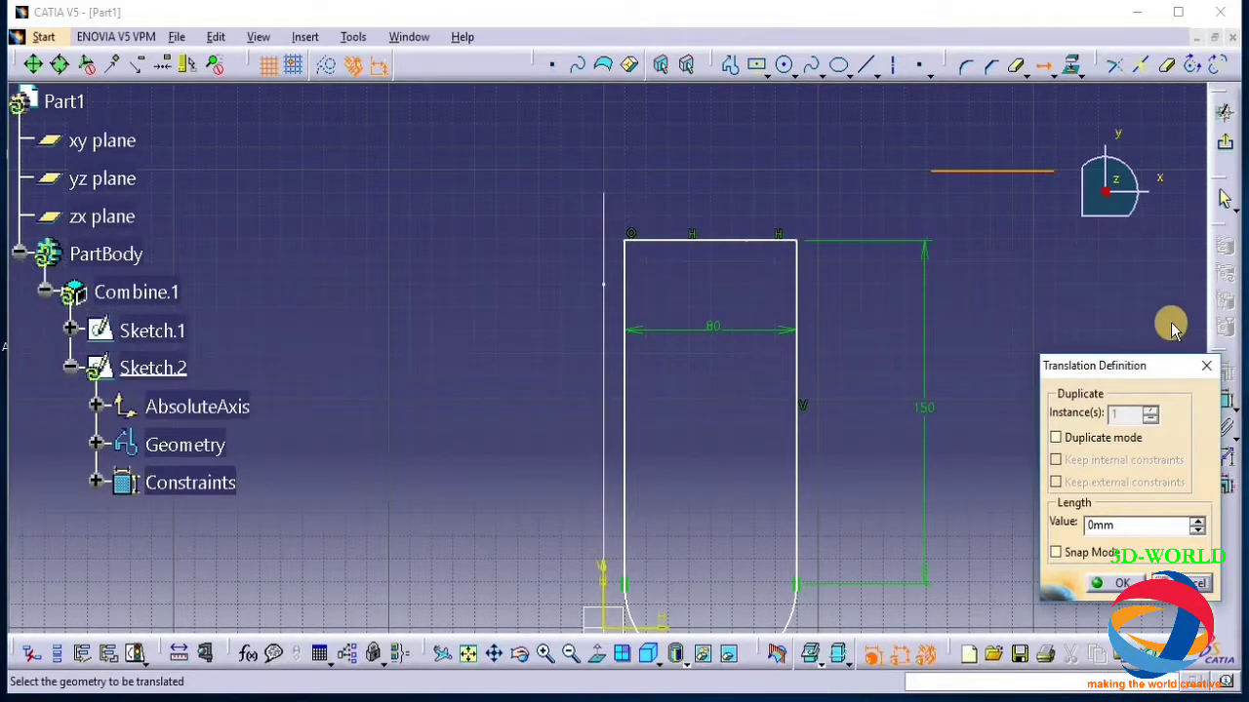
{"action": "left_click", "coordinate": [1208, 373]}
{"action": "middle_click_drag", "start_coordinate": [981, 421], "coordinate": [982, 343]}
{"action": "mouse_move", "coordinate": [978, 146]}
{"action": "left_mouse_down"}
{"action": "mouse_move", "coordinate": [641, 602]}
{"action": "mouse_move", "coordinate": [621, 607]}
{"action": "mouse_move", "coordinate": [625, 597]}
{"action": "left_mouse_up"}
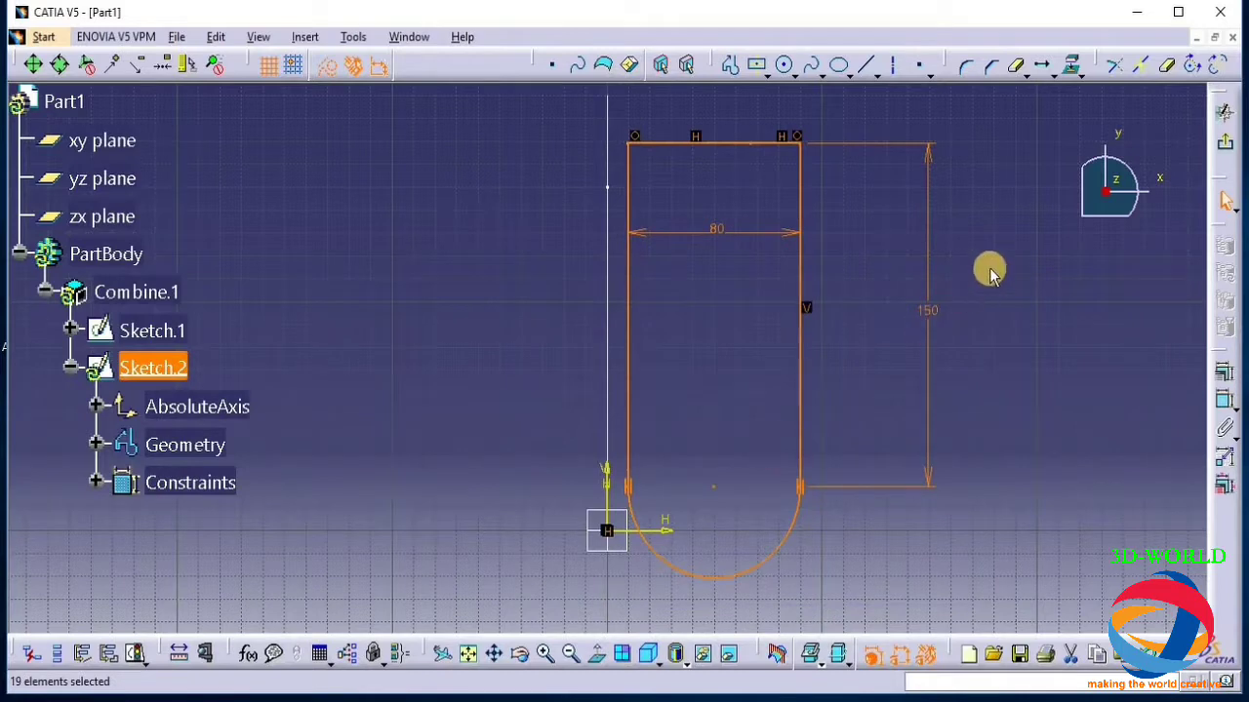
{"action": "middle_click_drag", "start_coordinate": [1002, 343], "coordinate": [995, 351]}
{"action": "left_click", "coordinate": [1042, 64]}
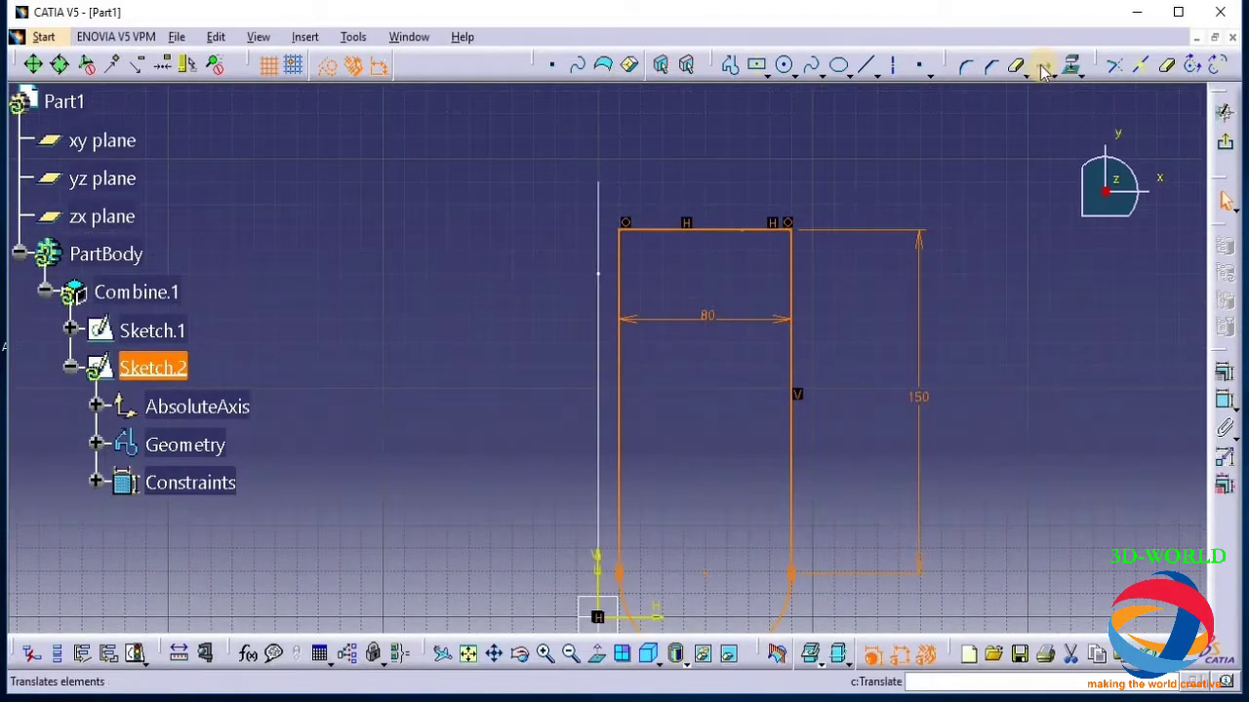
{"action": "left_click", "coordinate": [720, 231]}
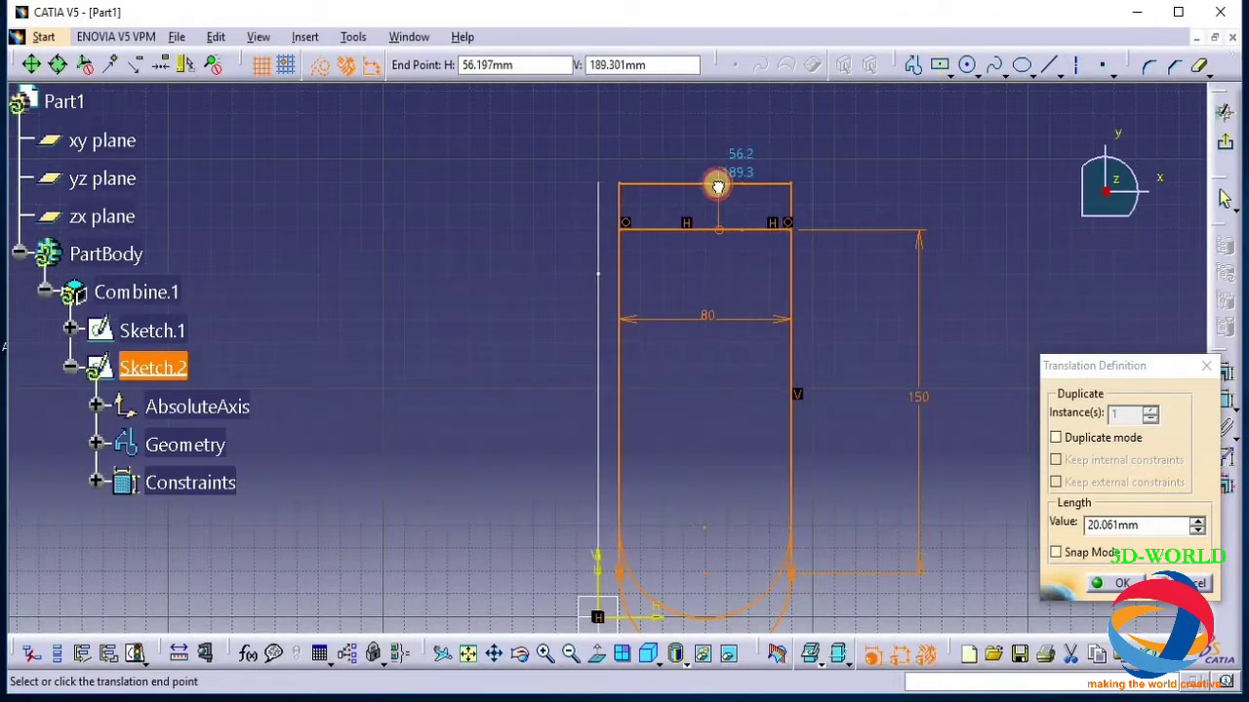
{"action": "left_click", "coordinate": [716, 185]}
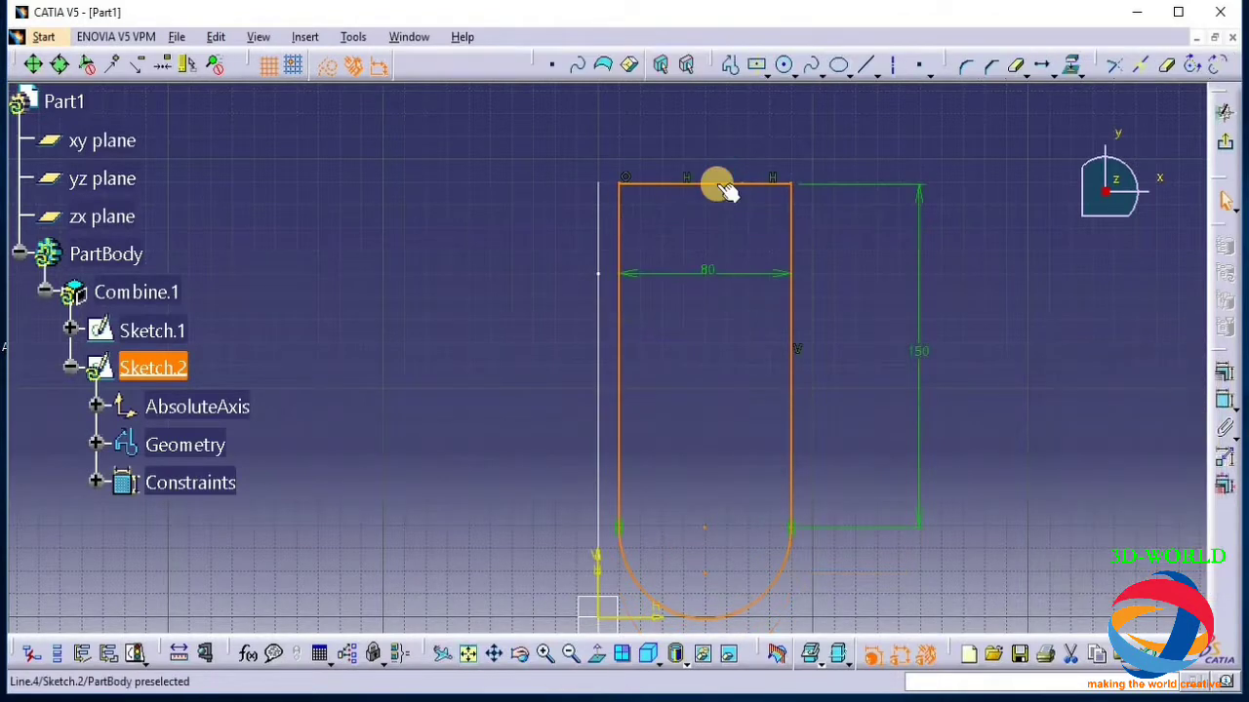
Exit Sketch.2 to update the combined solid, hide Sketch.1 and inspect the solid from several angles
{"action": "left_click", "coordinate": [1220, 146]}
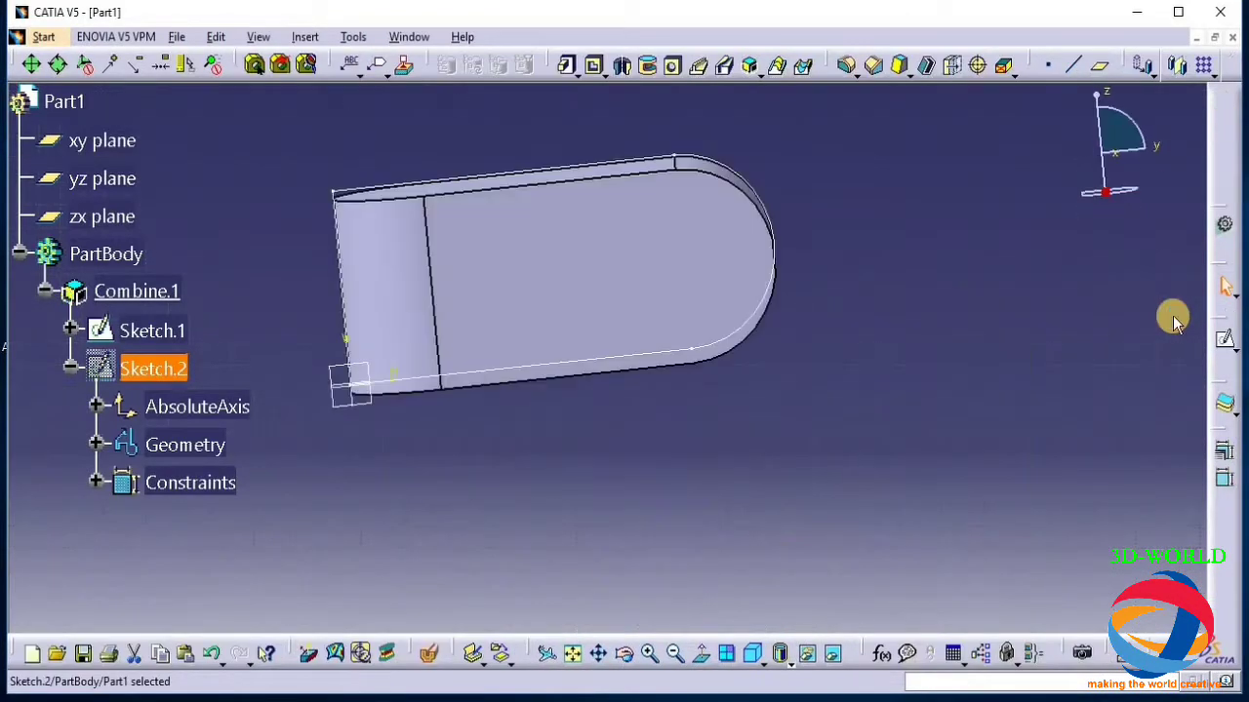
{"action": "mouse_move", "coordinate": [722, 586]}
{"action": "left_mouse_down"}
{"action": "mouse_move", "coordinate": [552, 365]}
{"action": "mouse_move", "coordinate": [669, 355]}
{"action": "mouse_move", "coordinate": [842, 377]}
{"action": "mouse_move", "coordinate": [858, 363]}
{"action": "left_mouse_up"}
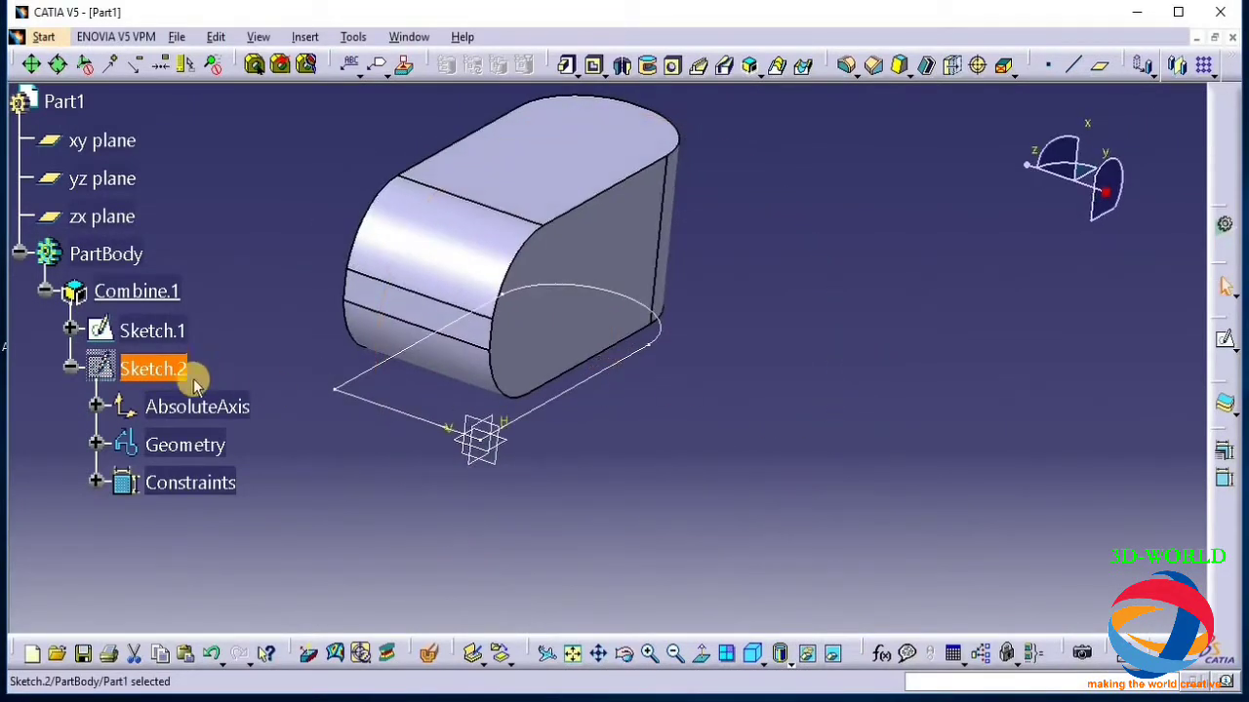
{"action": "right_click", "coordinate": [172, 334]}
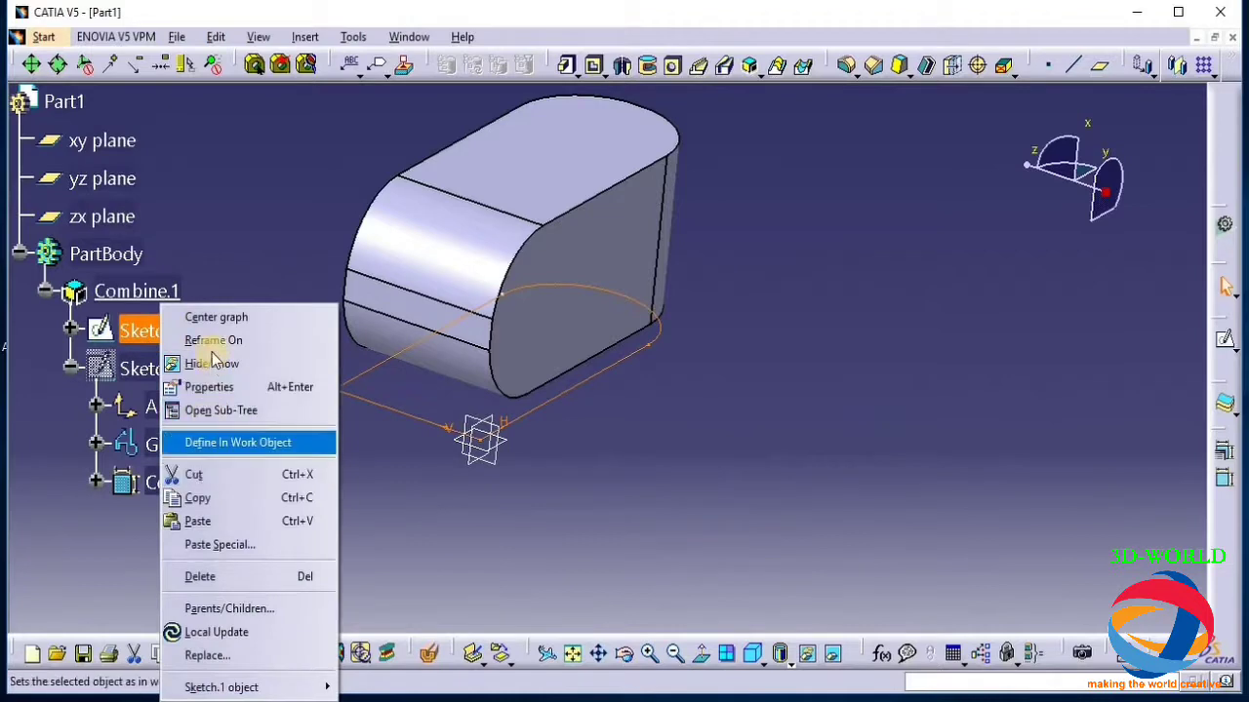
{"action": "left_click", "coordinate": [217, 369]}
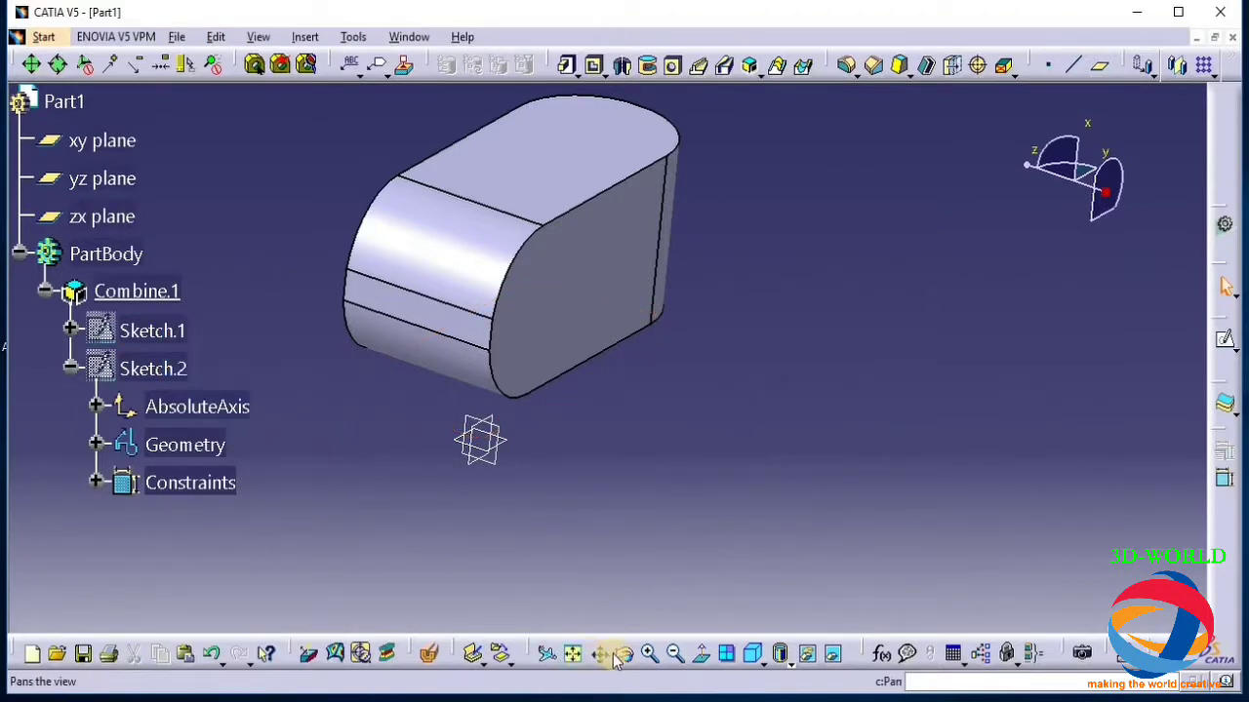
{"action": "middle_click_drag", "start_coordinate": [536, 329], "coordinate": [758, 362]}
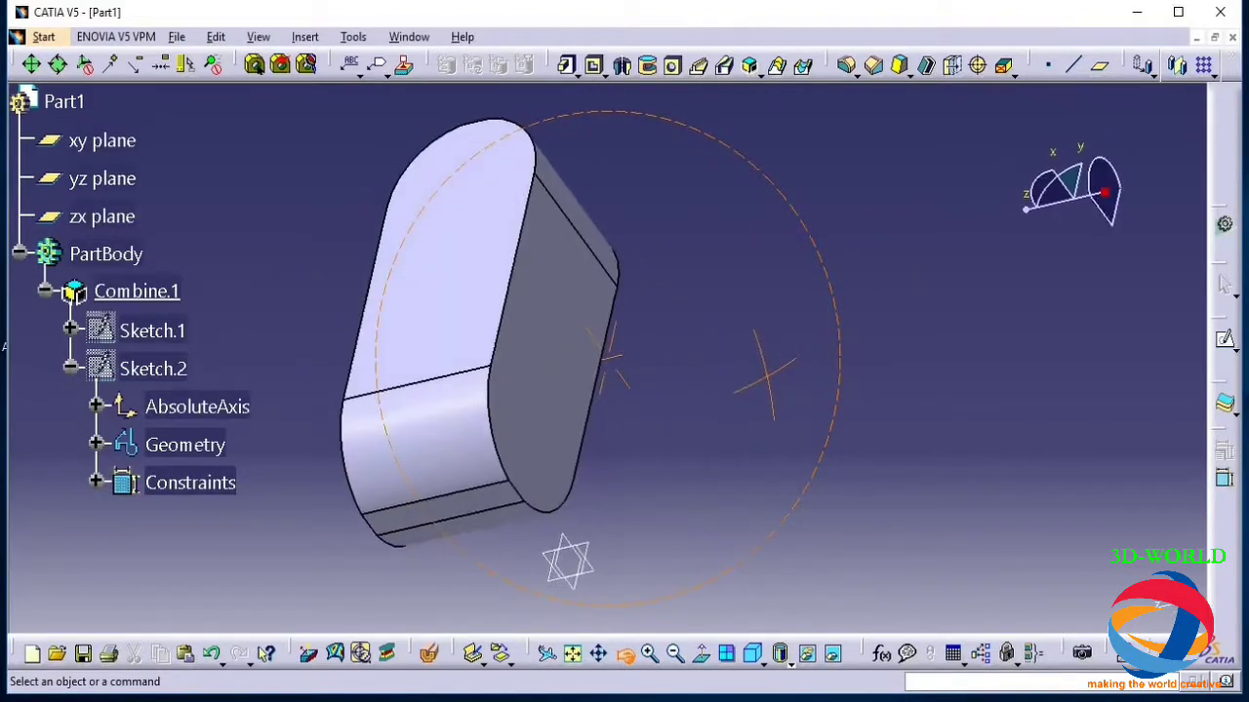
Close the combined part and the empty Product1 document
{"action": "left_click", "coordinate": [1235, 44]}
{"action": "left_click", "coordinate": [669, 394]}
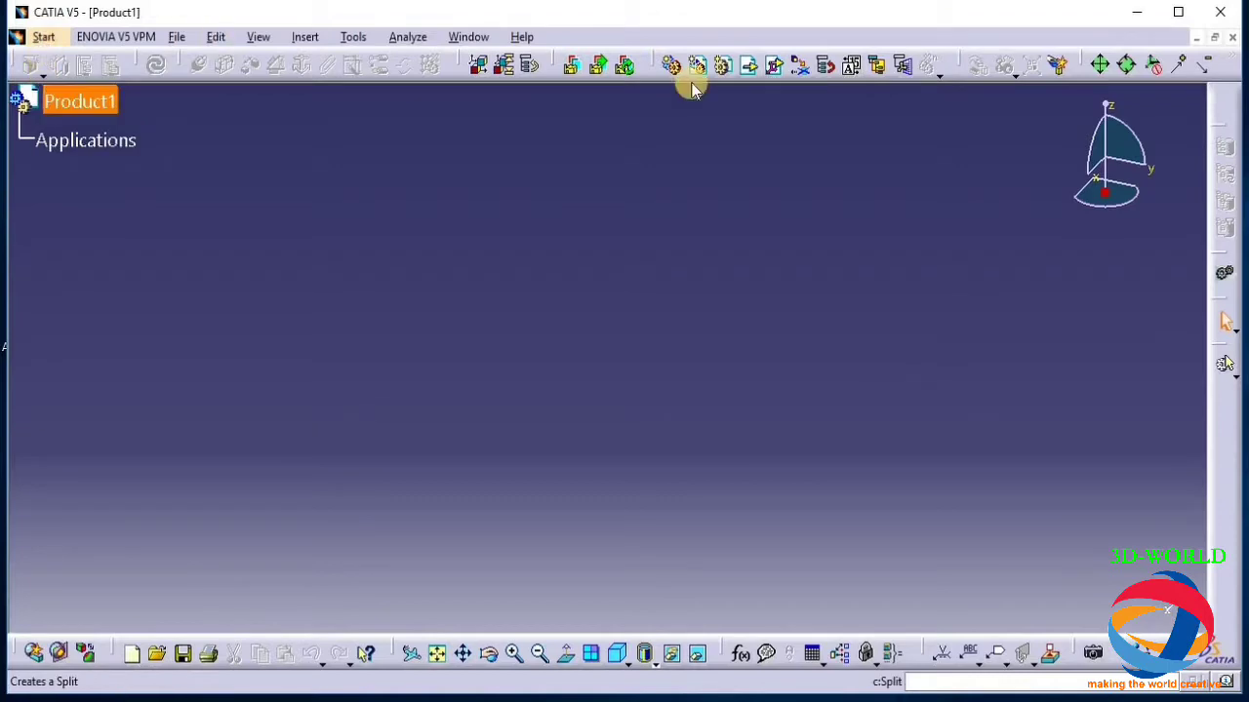
{"action": "left_click", "coordinate": [1232, 36]}
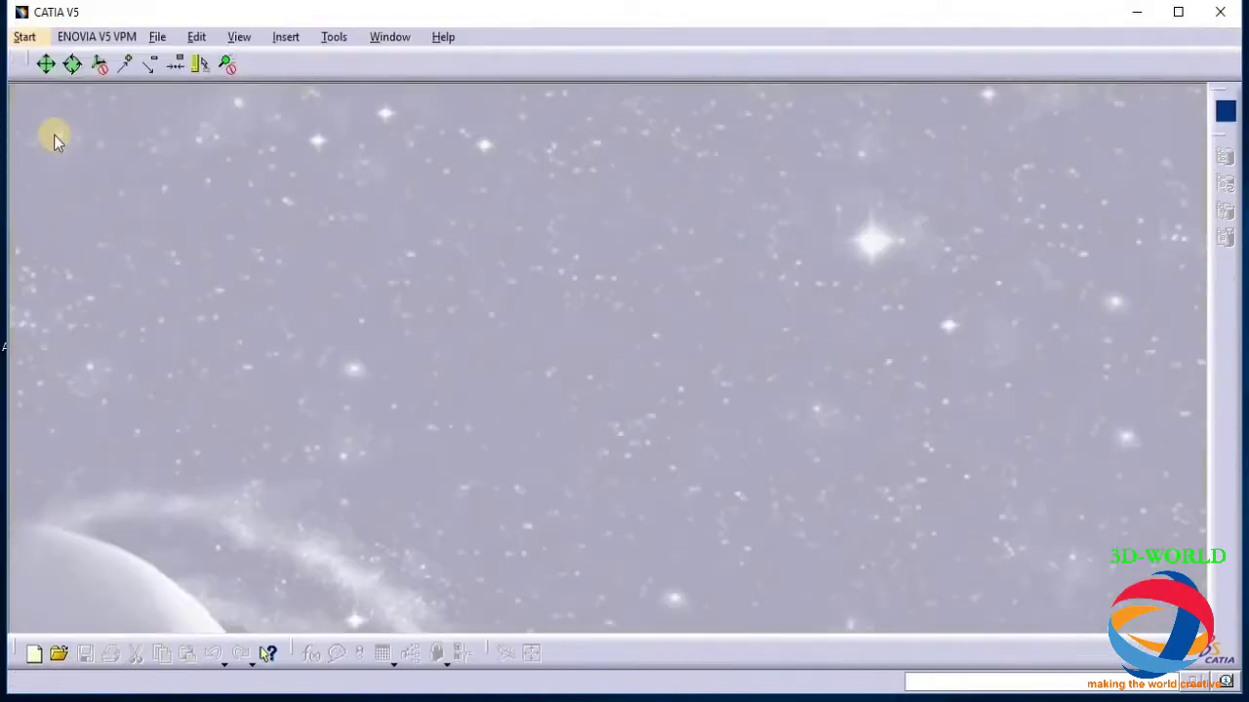
Create a new Part Design part named Part1 with hybrid design enabled
{"action": "left_click", "coordinate": [24, 39]}
{"action": "mouse_move", "coordinate": [161, 81]}
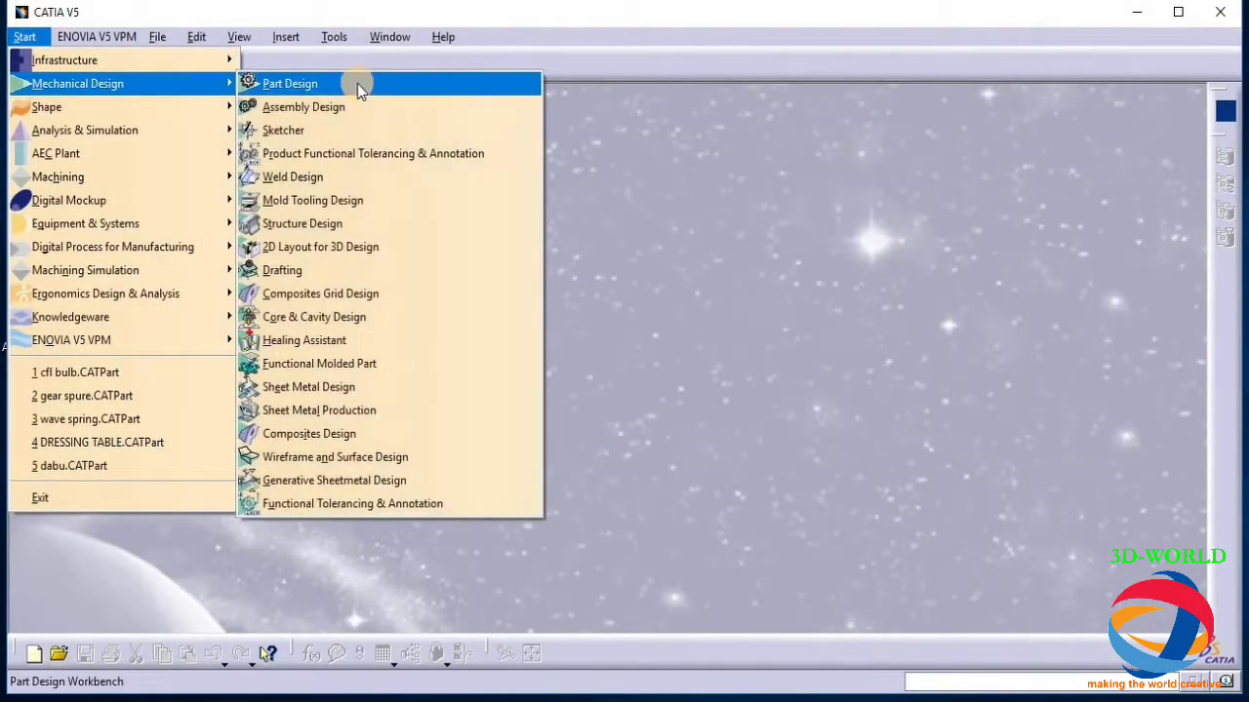
{"action": "left_click", "coordinate": [359, 84]}
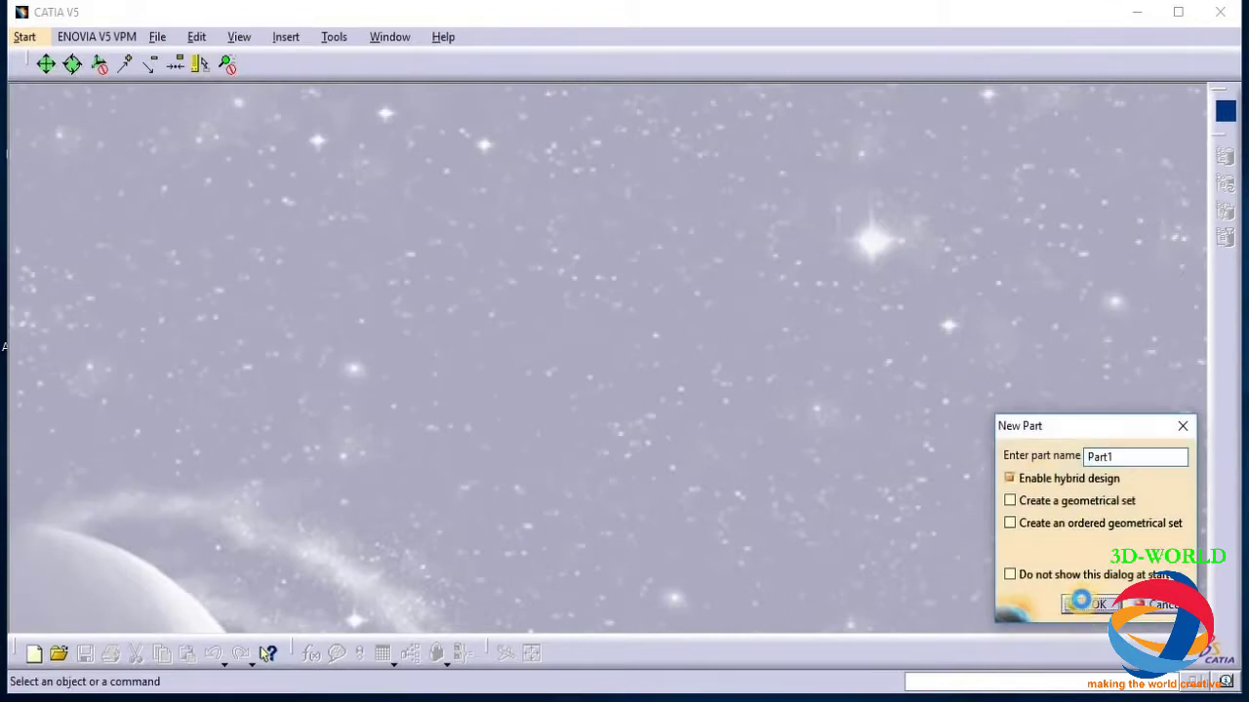
{"action": "left_click", "coordinate": [1081, 601]}
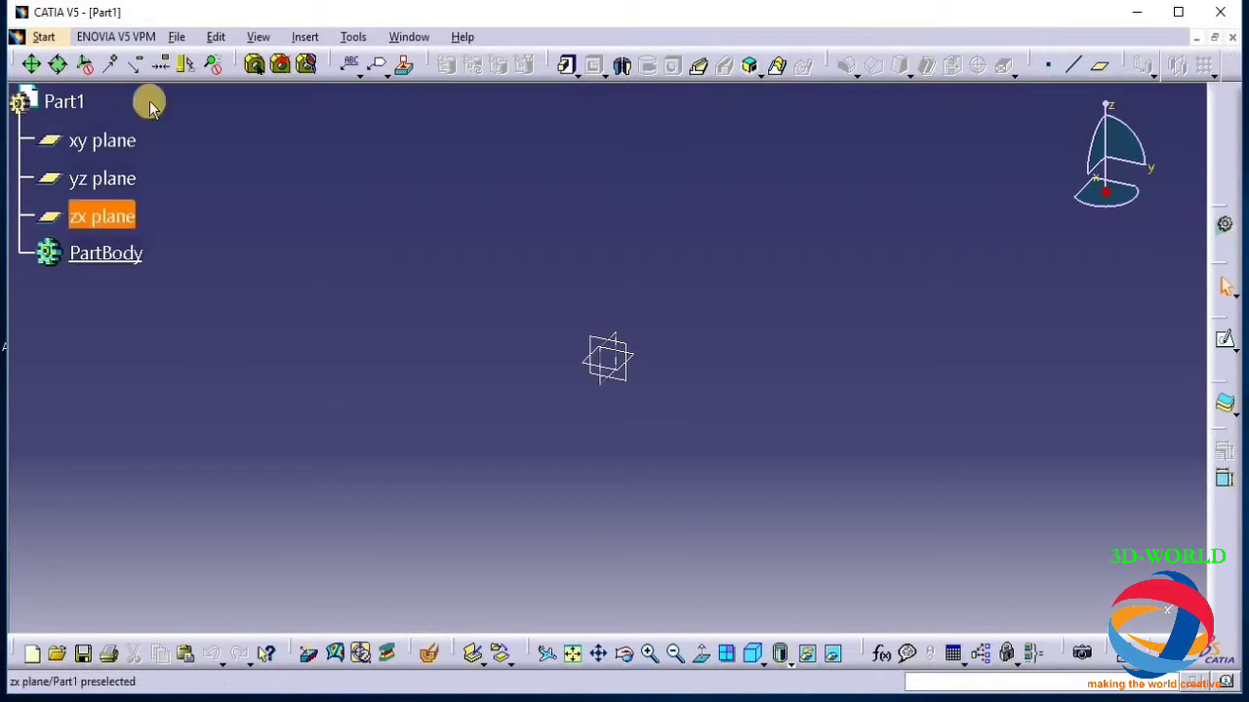
Sketch a centered rectangle at the origin on the xy plane and exit the sketch
{"action": "left_click", "coordinate": [121, 139]}
{"action": "left_click", "coordinate": [1225, 337]}
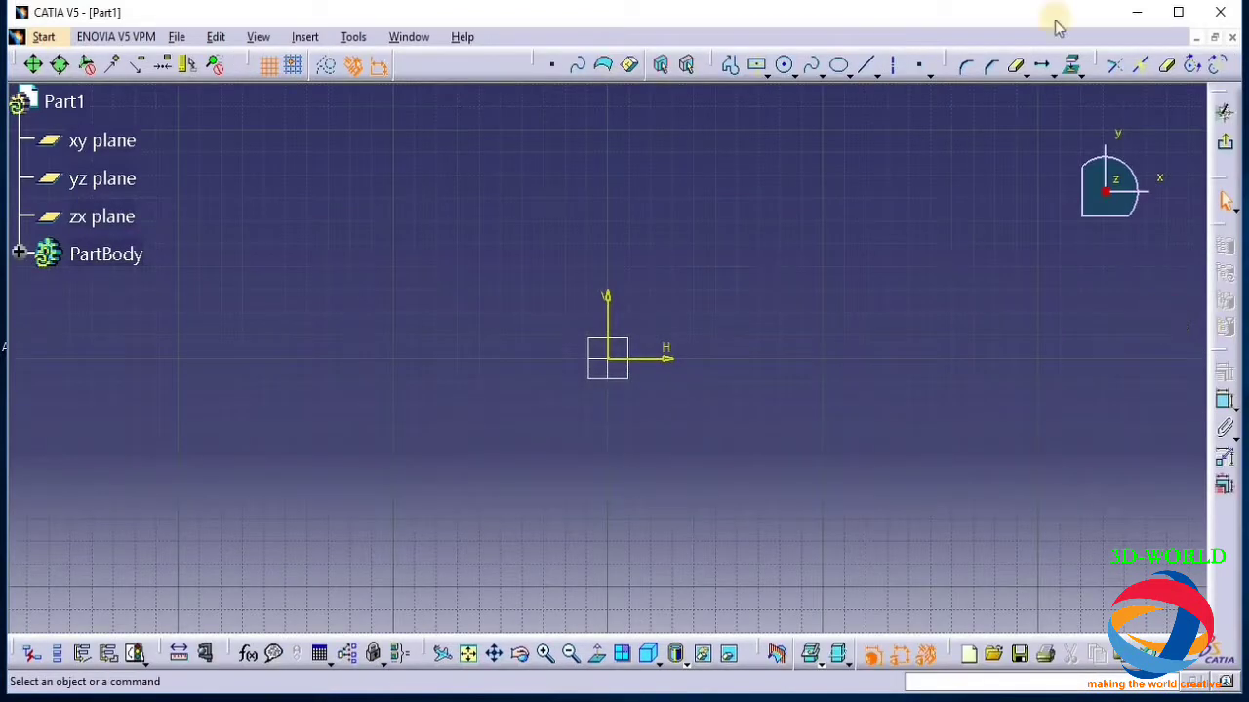
{"action": "left_click", "coordinate": [757, 64]}
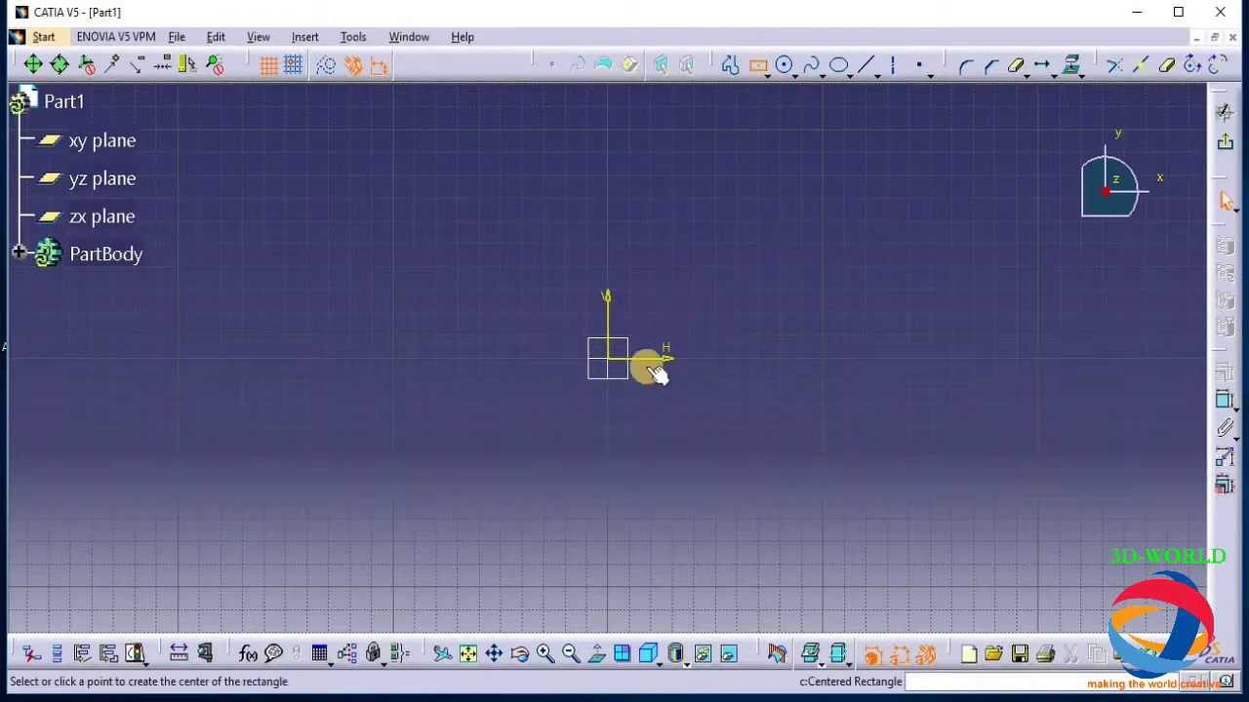
{"action": "left_click", "coordinate": [608, 359]}
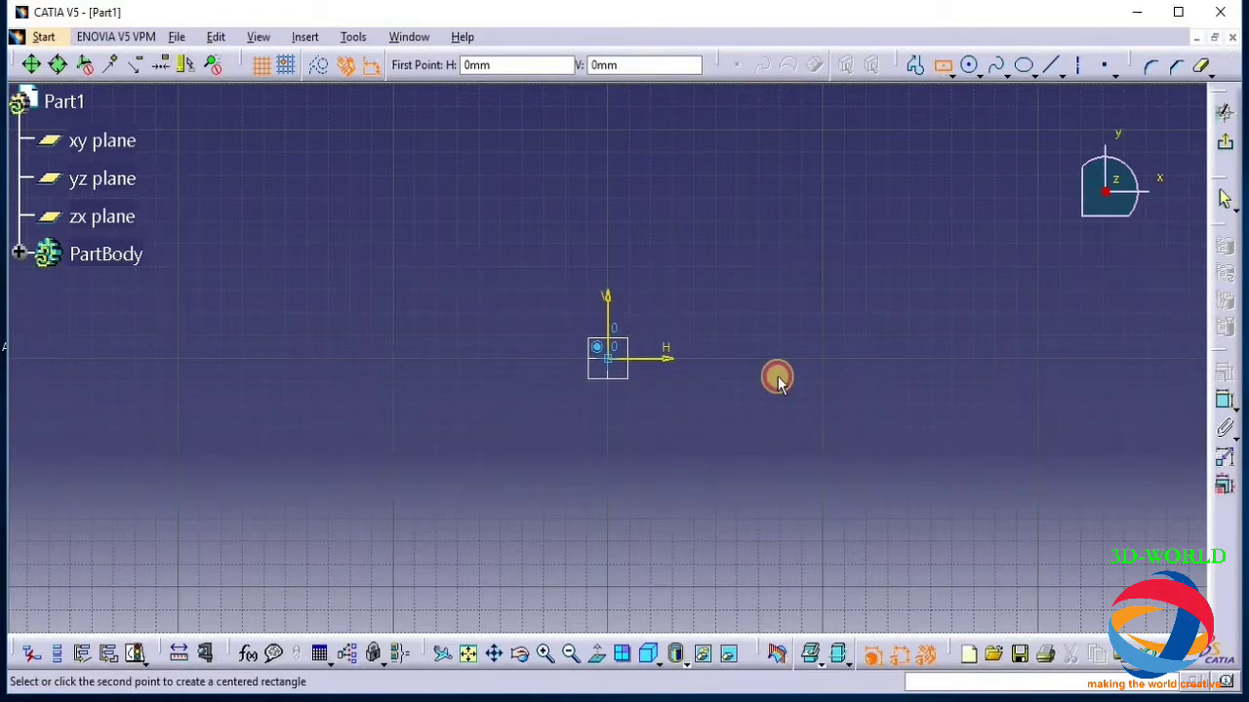
{"action": "left_click", "coordinate": [906, 513]}
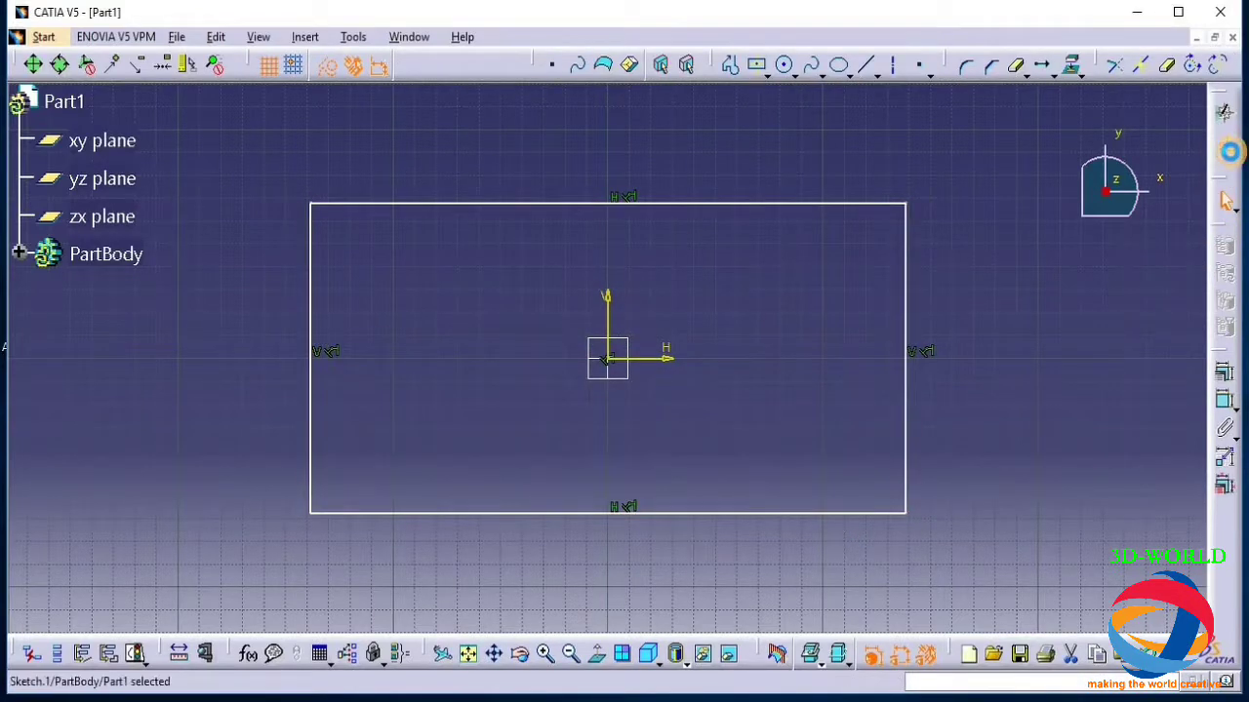
{"action": "left_click", "coordinate": [1229, 152]}
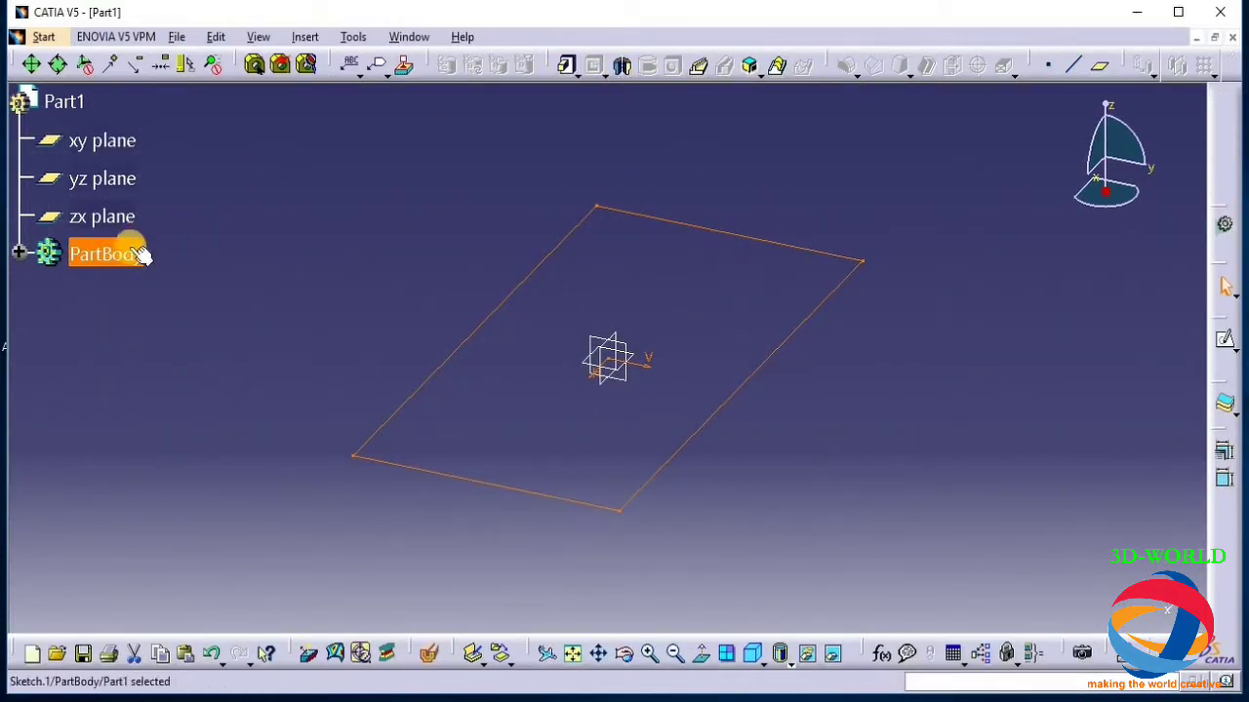
Reopen Sketch.1, dimension the rectangle's right vertical side and set its length to 150 mm
{"action": "left_click", "coordinate": [18, 253]}
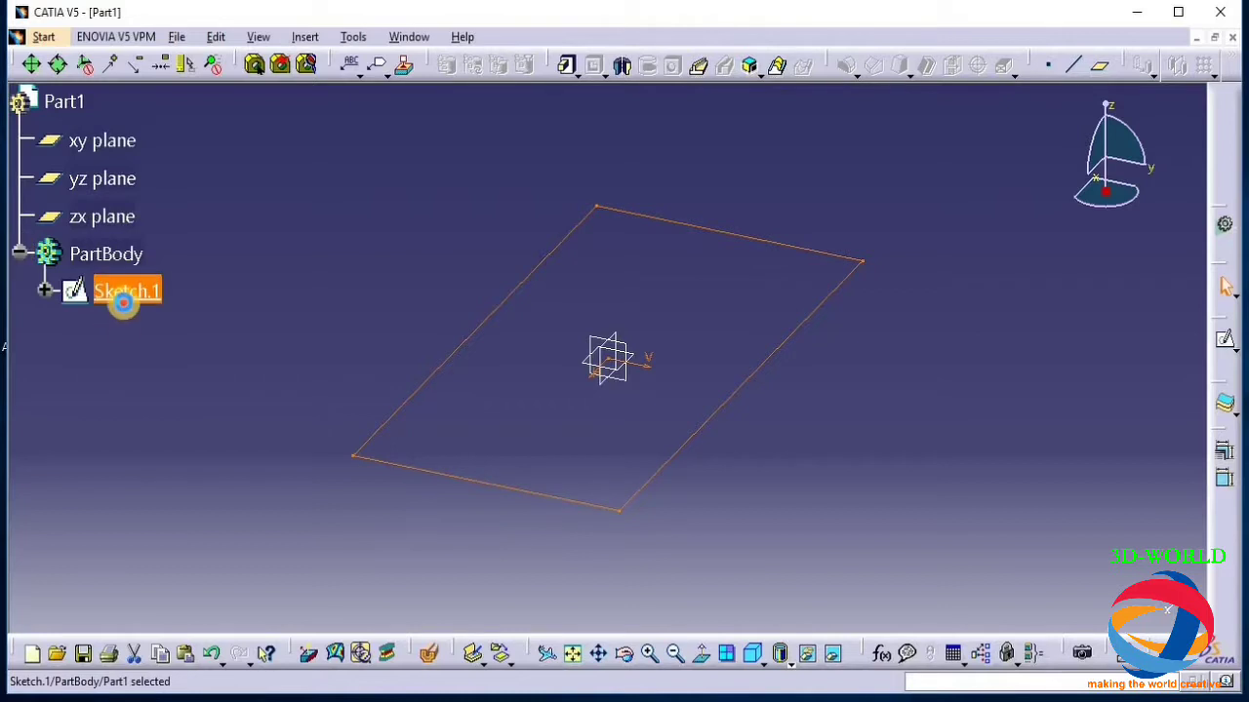
{"action": "key", "text": "Escape"}
{"action": "double_click", "coordinate": [127, 296]}
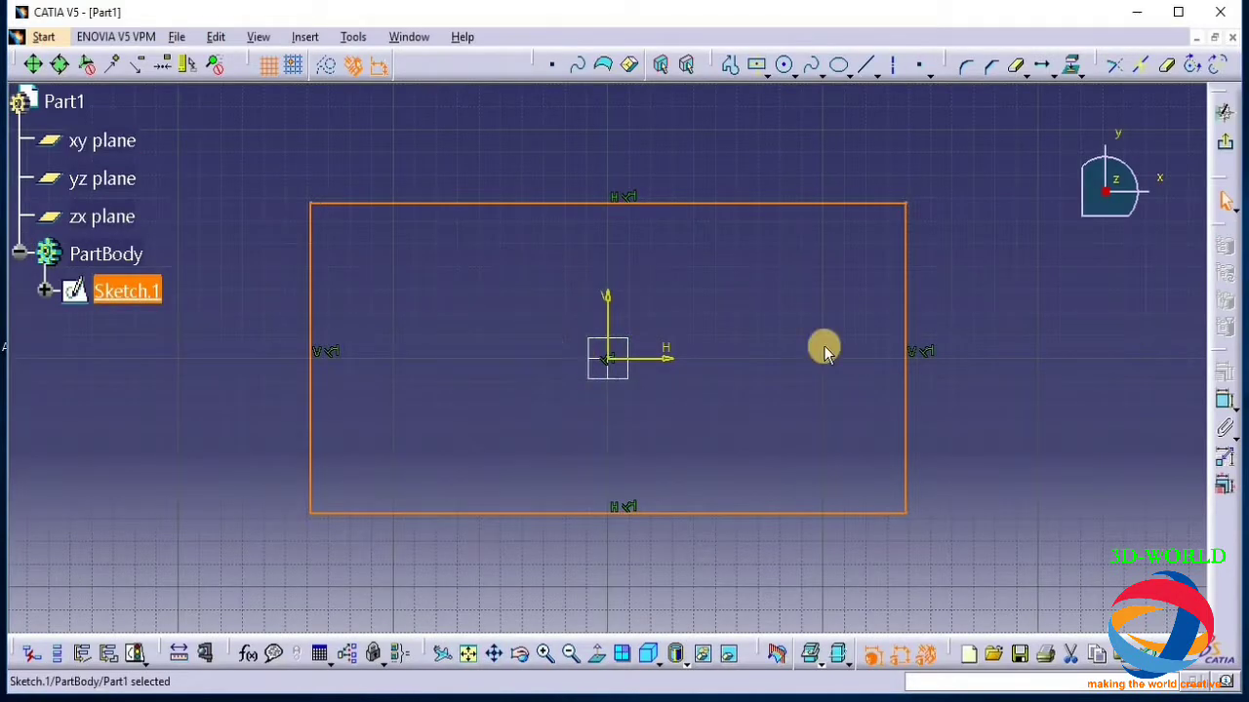
{"action": "left_click", "coordinate": [1101, 373]}
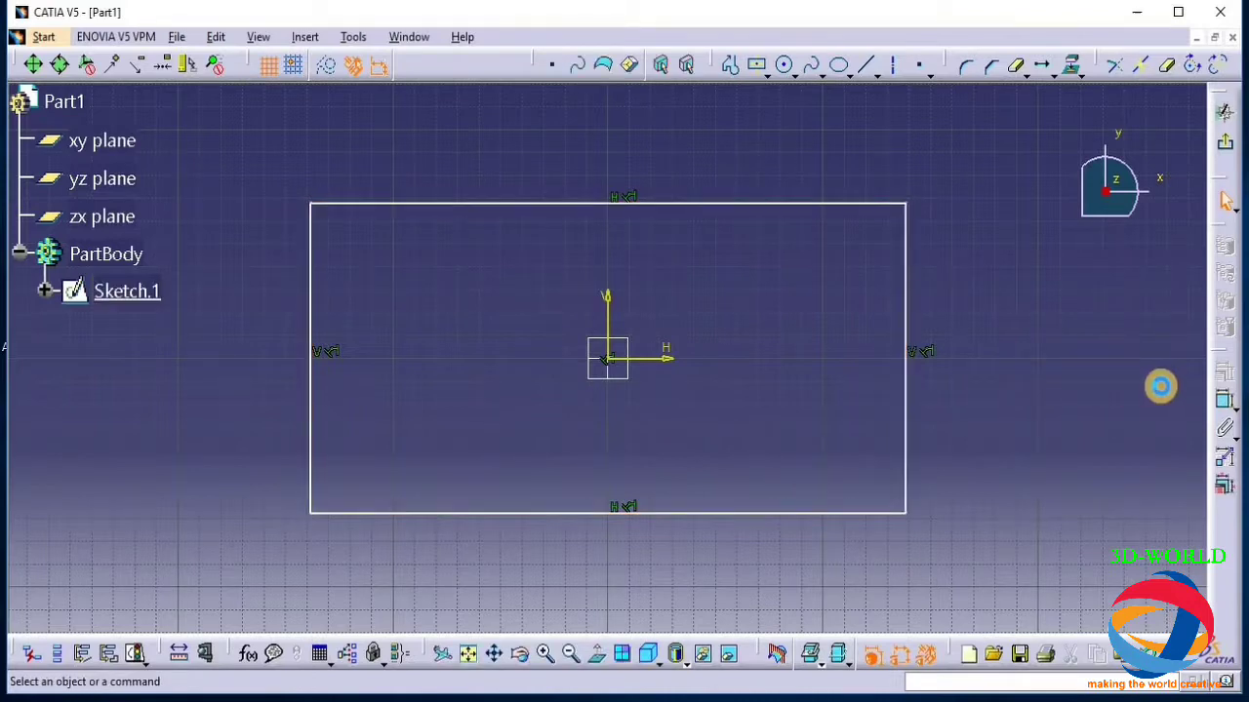
{"action": "left_click", "coordinate": [1220, 395]}
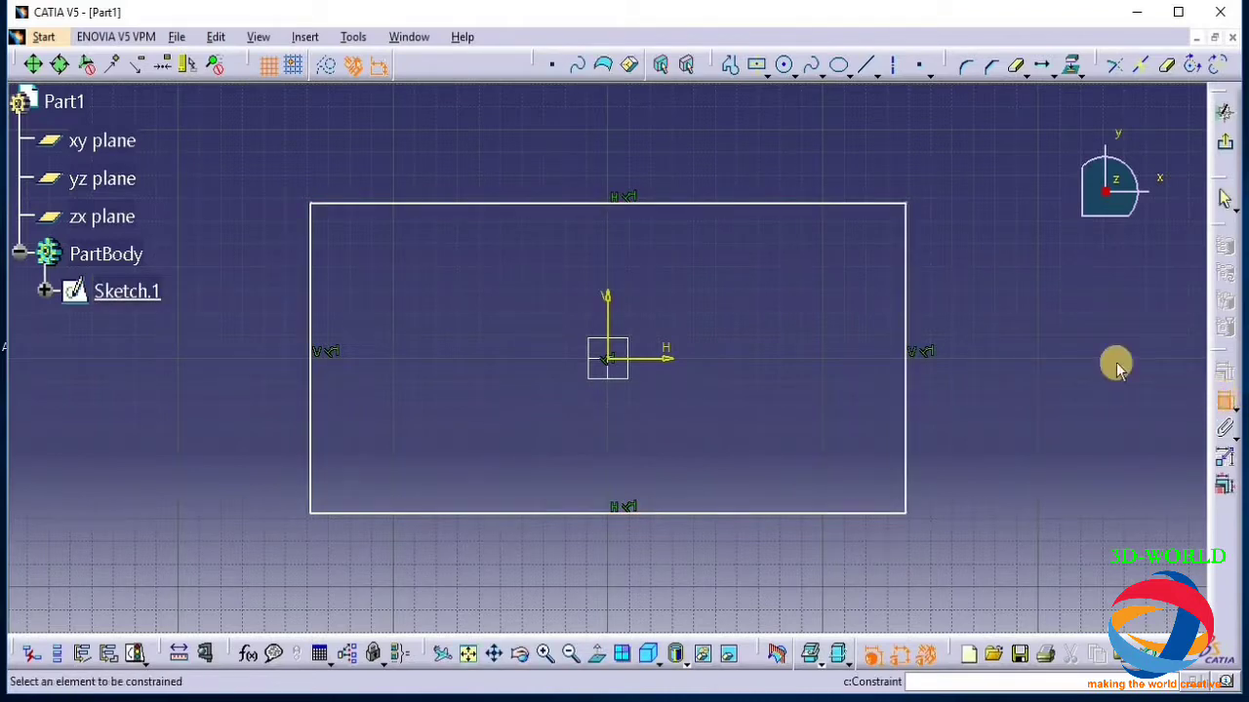
{"action": "left_click", "coordinate": [907, 420]}
{"action": "left_click", "coordinate": [982, 385]}
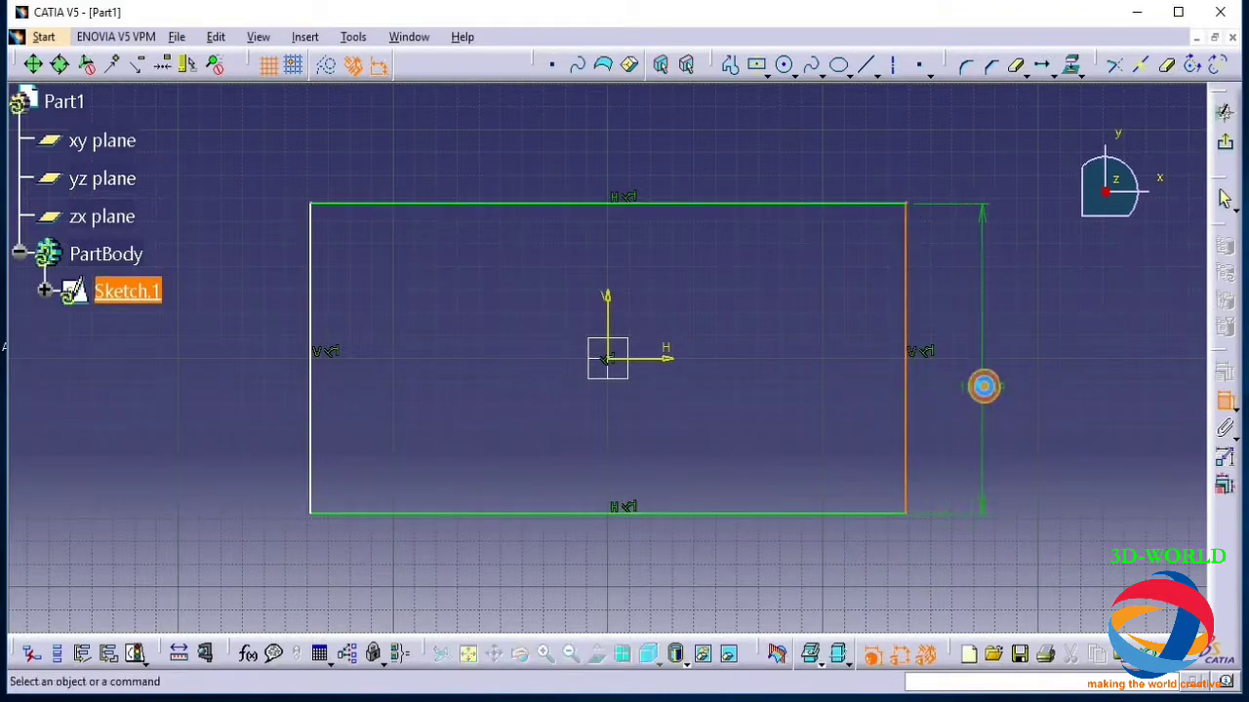
{"action": "double_click", "coordinate": [988, 390]}
{"action": "type", "text": "150"}
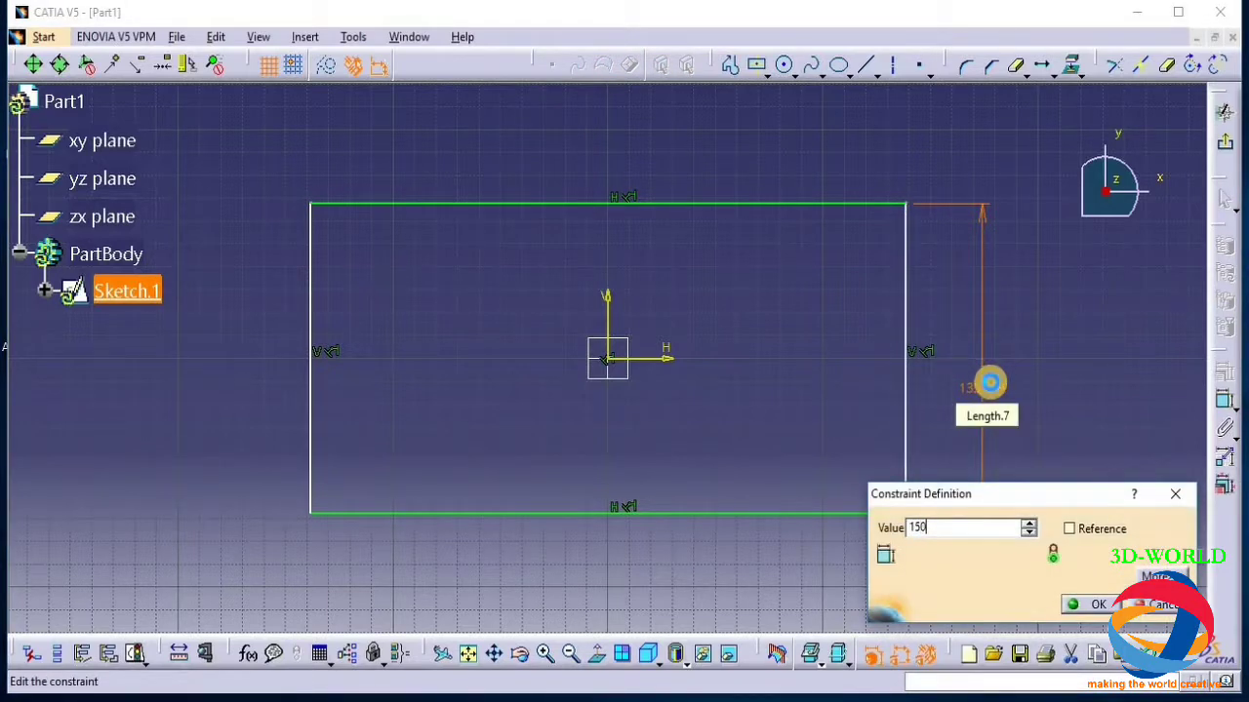
{"action": "key", "text": "Return"}
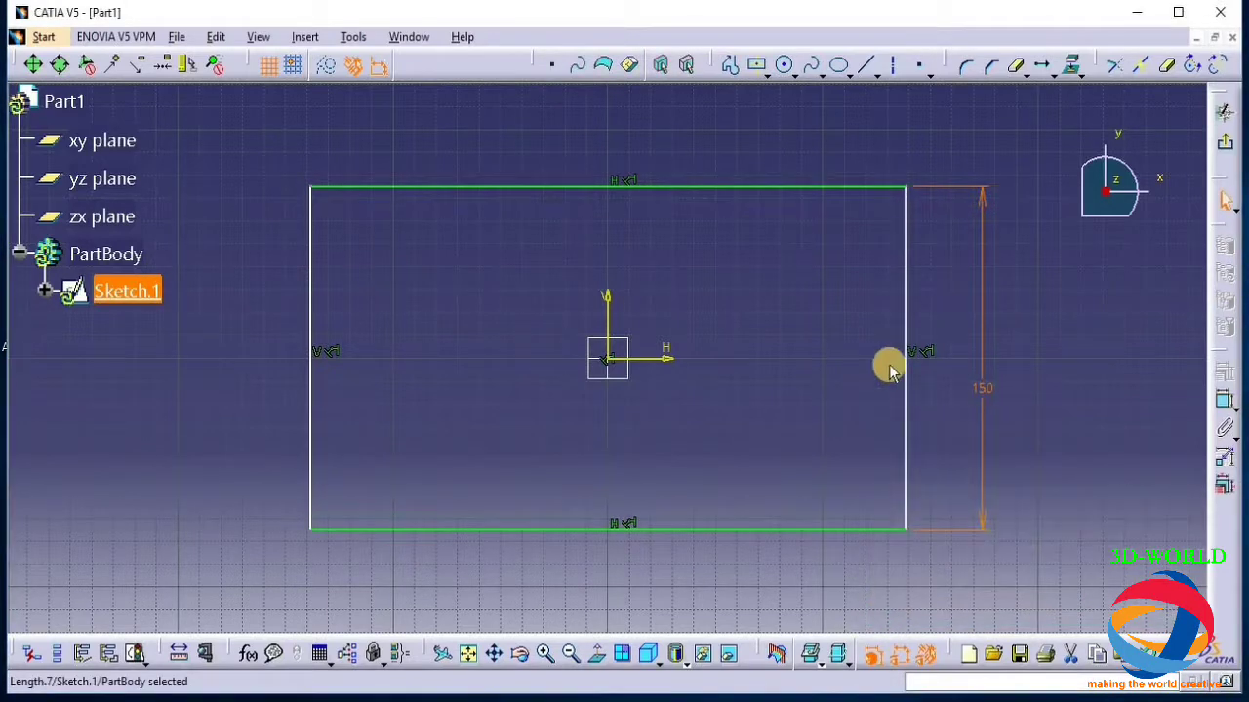
{"action": "left_click", "coordinate": [759, 538]}
{"action": "left_click", "coordinate": [1225, 390]}
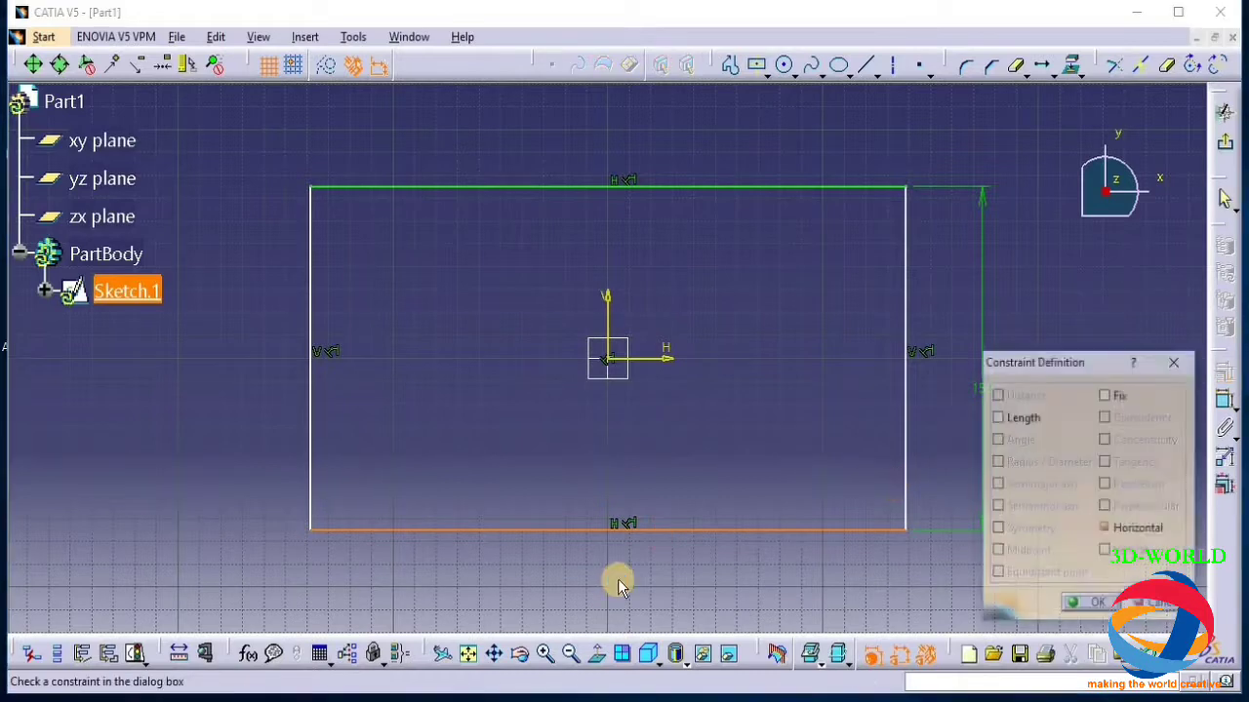
{"action": "left_click", "coordinate": [1173, 362]}
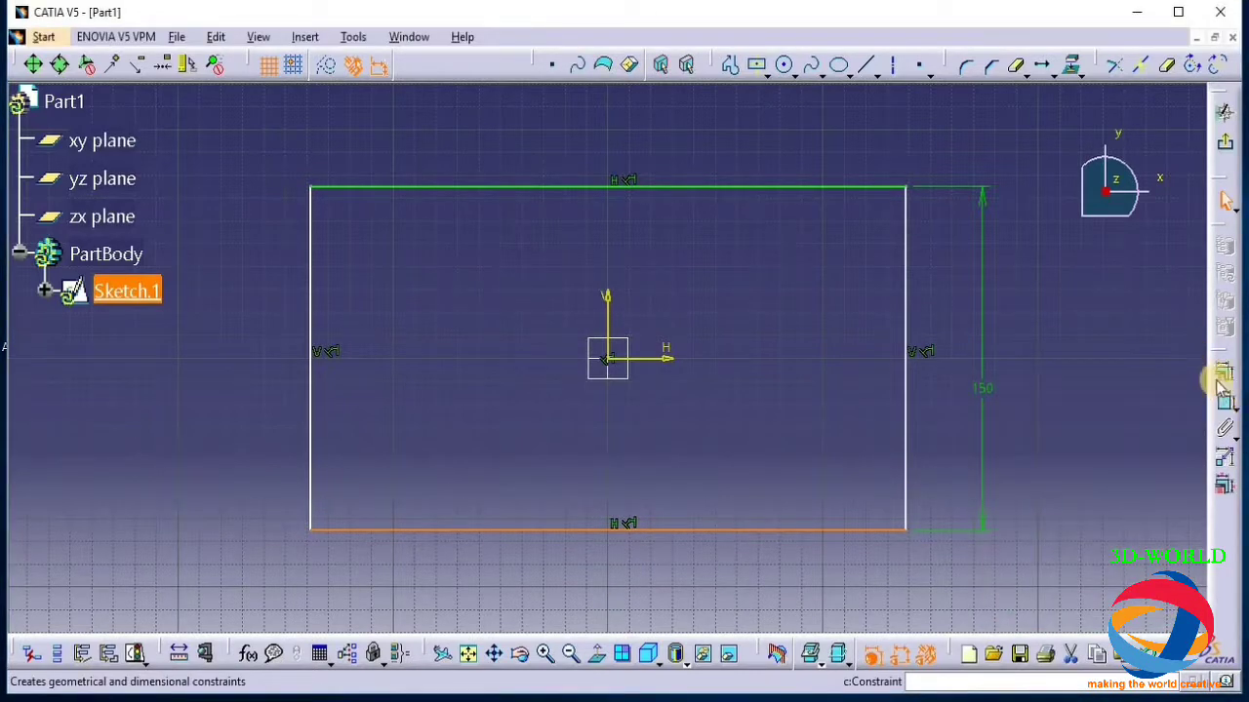
Dimension the rectangle's bottom side, set its length to 150 mm and exit the sketch
{"action": "left_click", "coordinate": [1225, 390]}
{"action": "left_click", "coordinate": [1173, 359]}
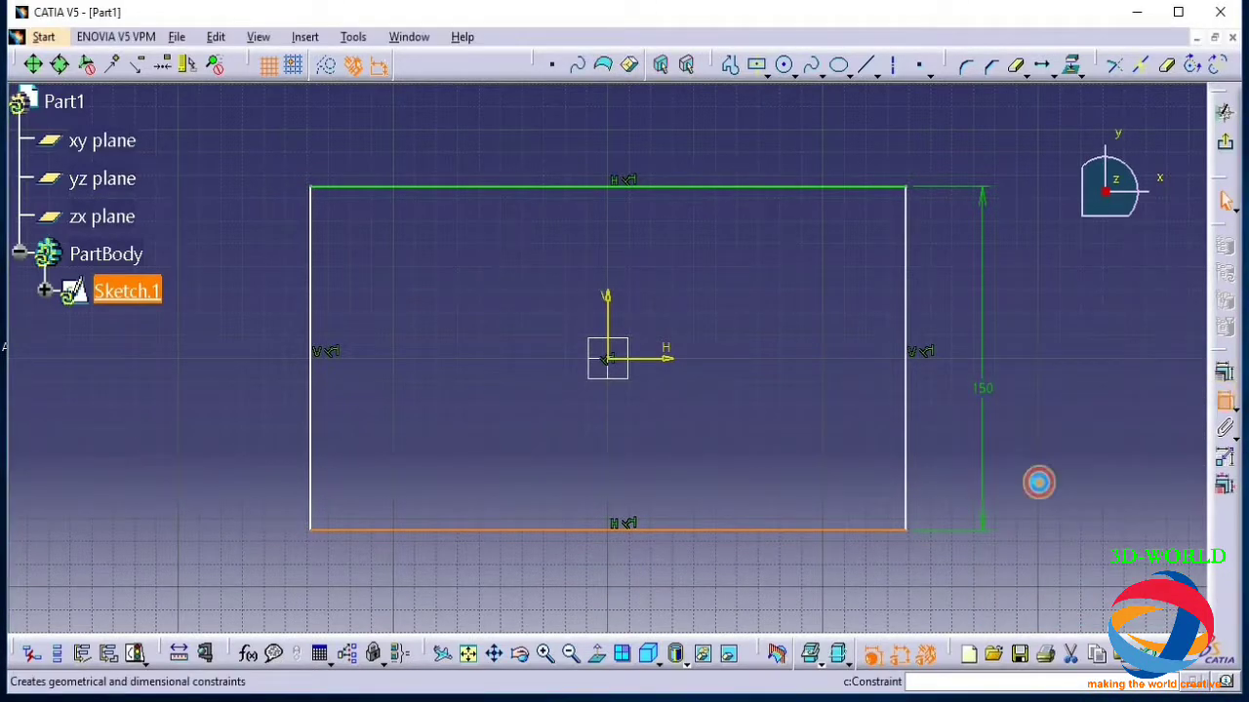
{"action": "left_click", "coordinate": [644, 548]}
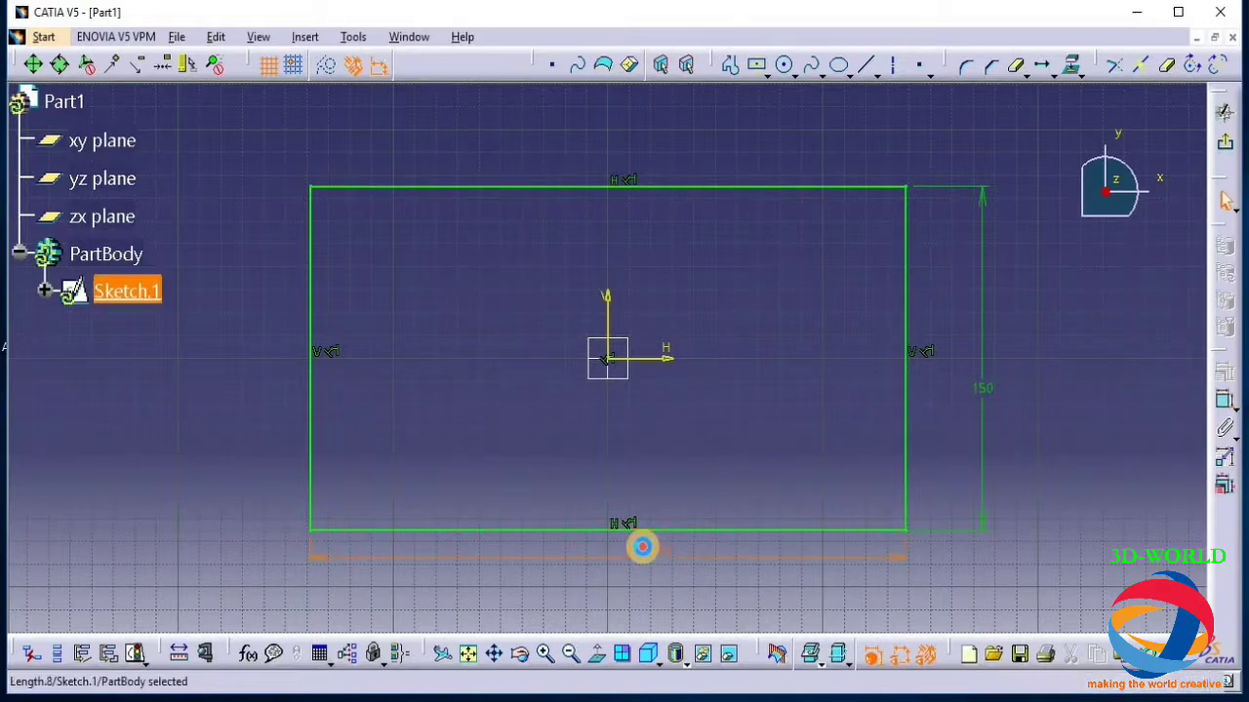
{"action": "double_click", "coordinate": [642, 548]}
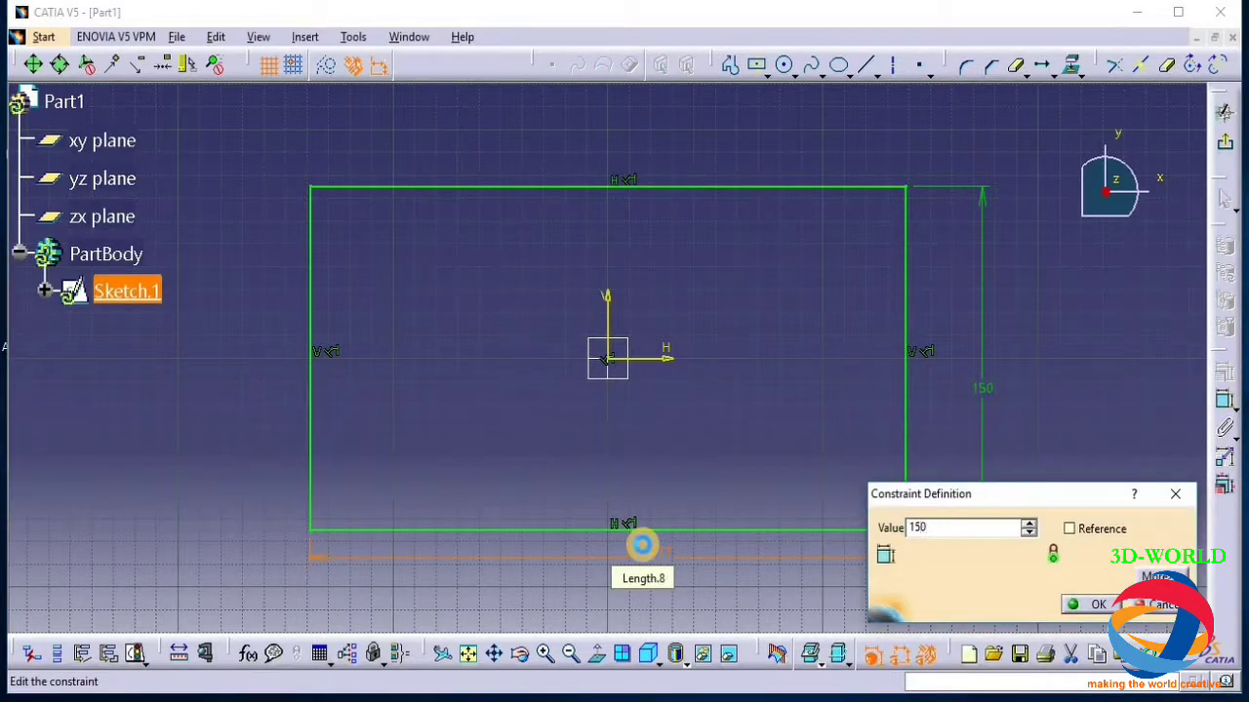
{"action": "type", "text": "150"}
{"action": "key", "text": "Return"}
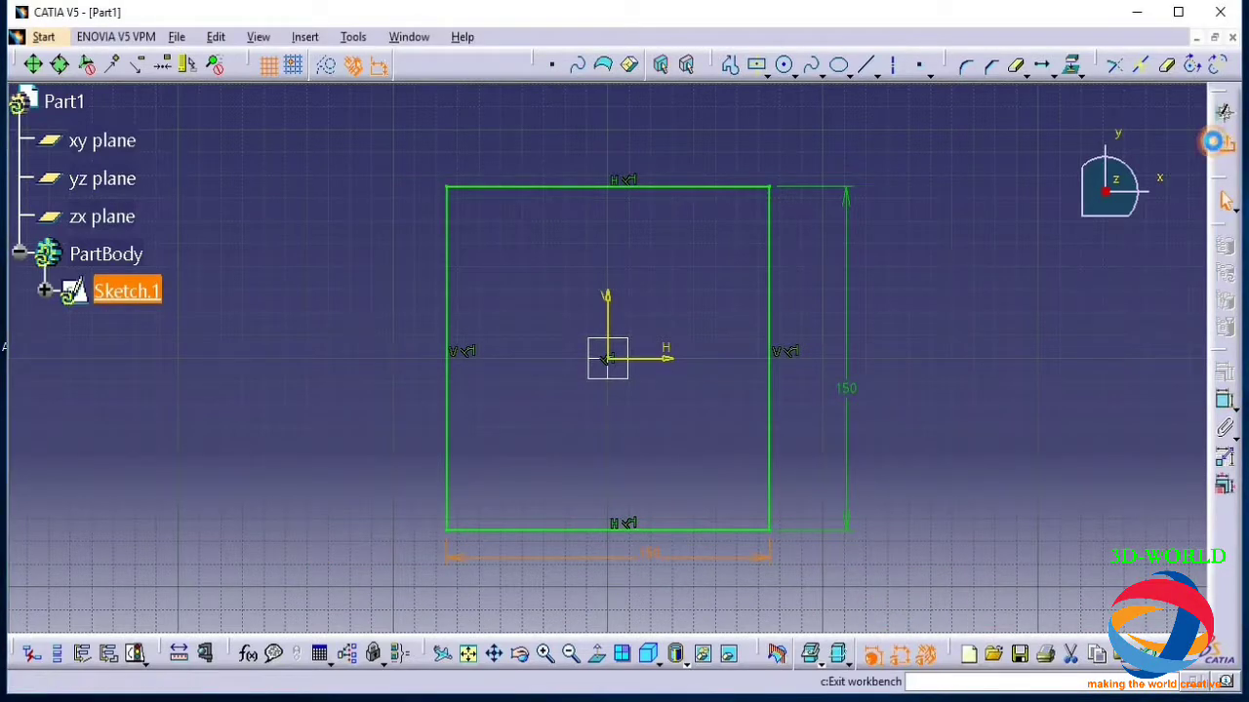
{"action": "left_click", "coordinate": [1214, 141]}
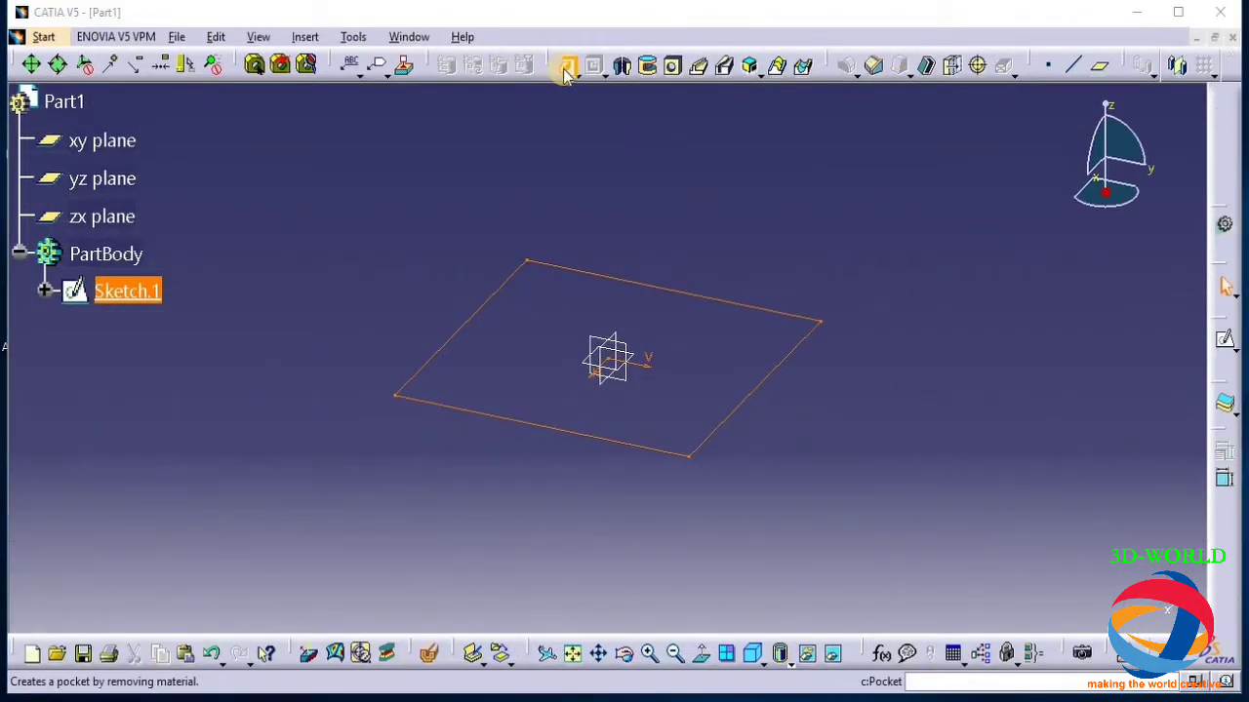
Pad the sketched square with a Dimension limit of 20 mm to form the base plate
{"action": "left_click", "coordinate": [567, 67]}
{"action": "left_click", "coordinate": [1131, 636]}
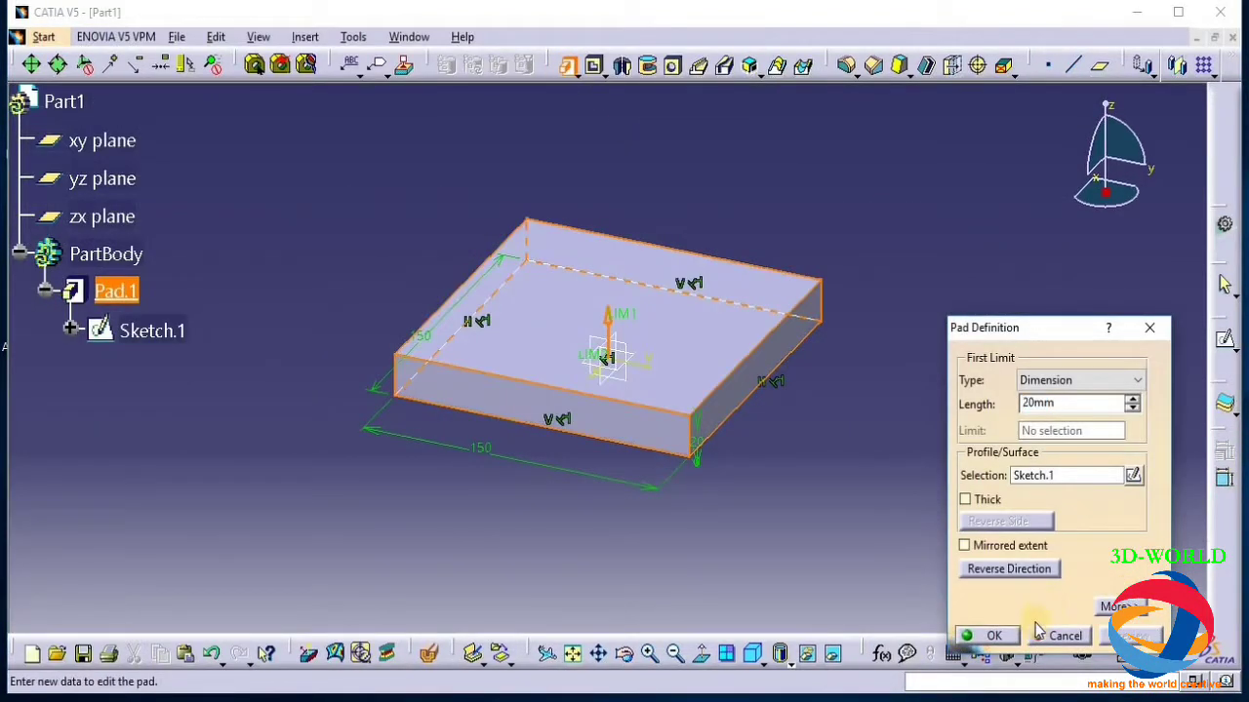
{"action": "left_click", "coordinate": [993, 636]}
Sketch a circle centered at the origin on the base plate's top face and pad it 50 mm
{"action": "left_click", "coordinate": [691, 315]}
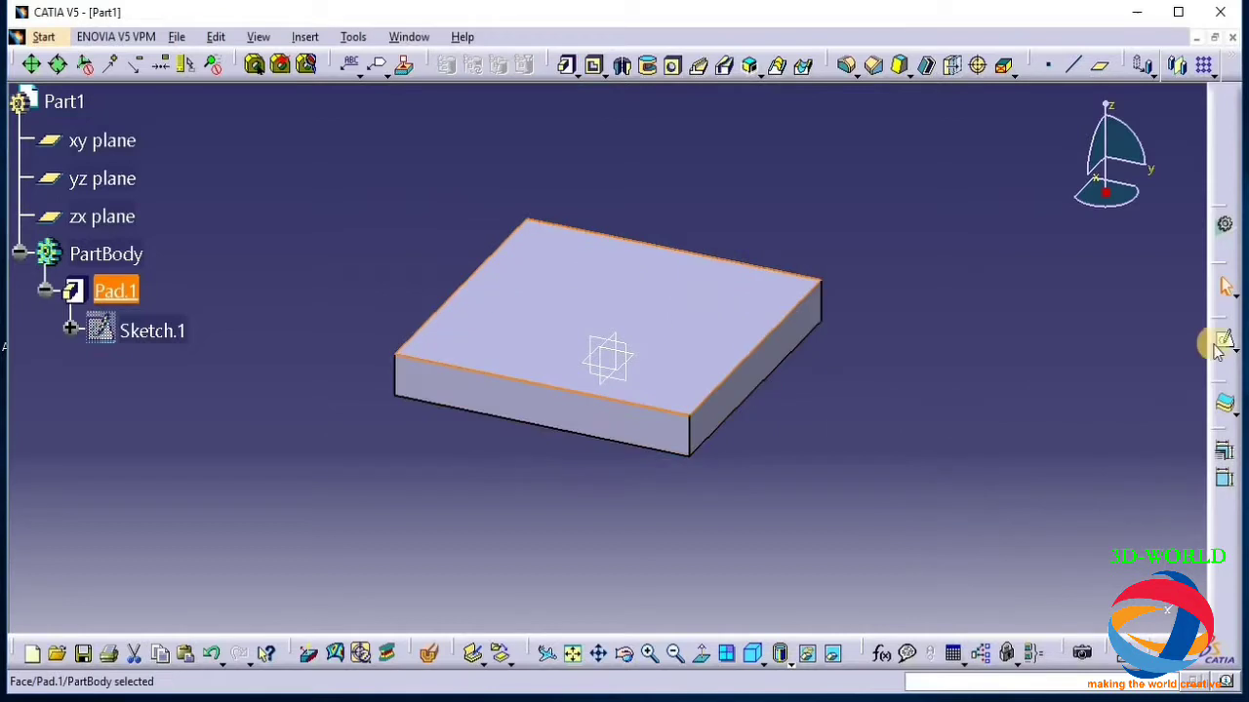
{"action": "left_click", "coordinate": [1209, 340]}
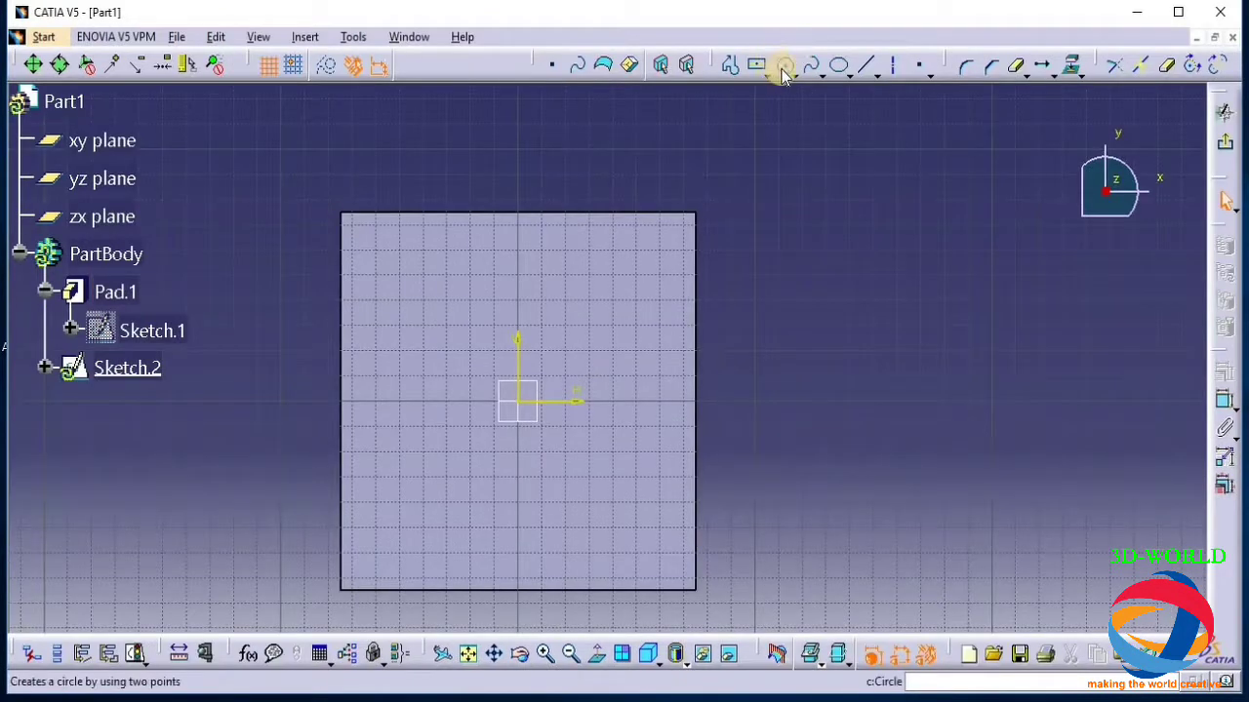
{"action": "left_click", "coordinate": [786, 64]}
{"action": "left_click", "coordinate": [522, 402]}
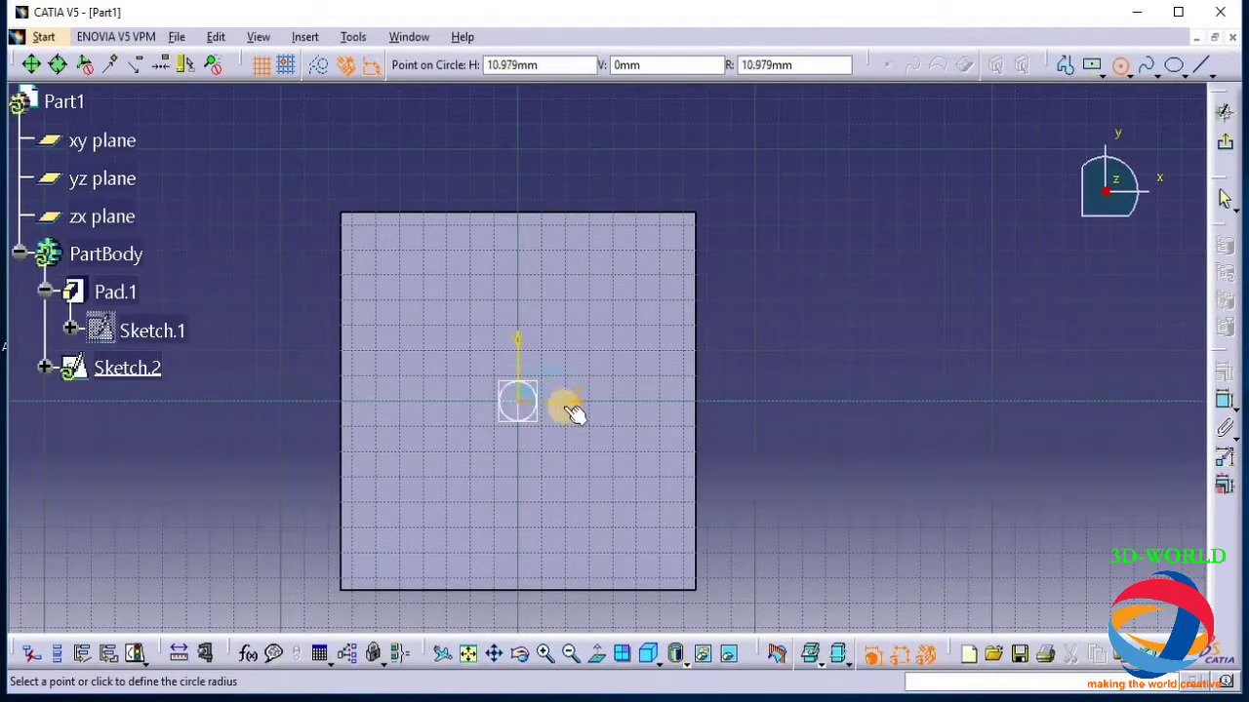
{"action": "left_click", "coordinate": [572, 411]}
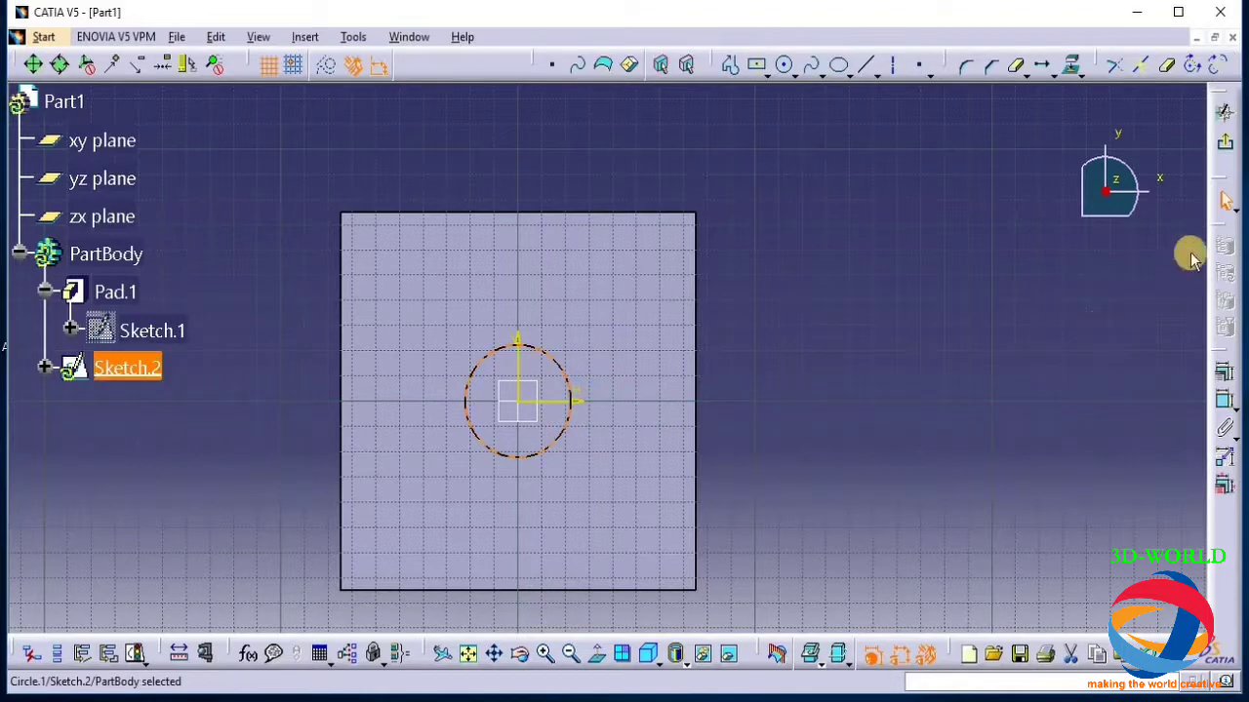
{"action": "left_click", "coordinate": [1226, 143]}
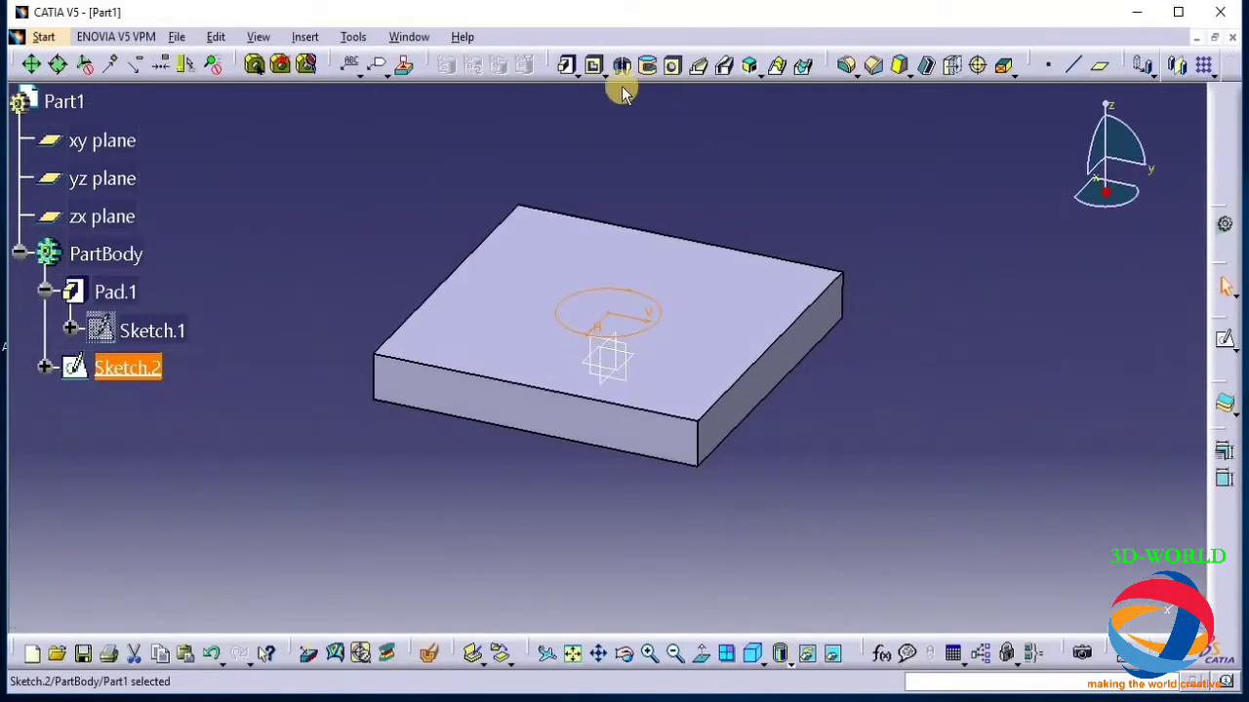
{"action": "left_click", "coordinate": [568, 65]}
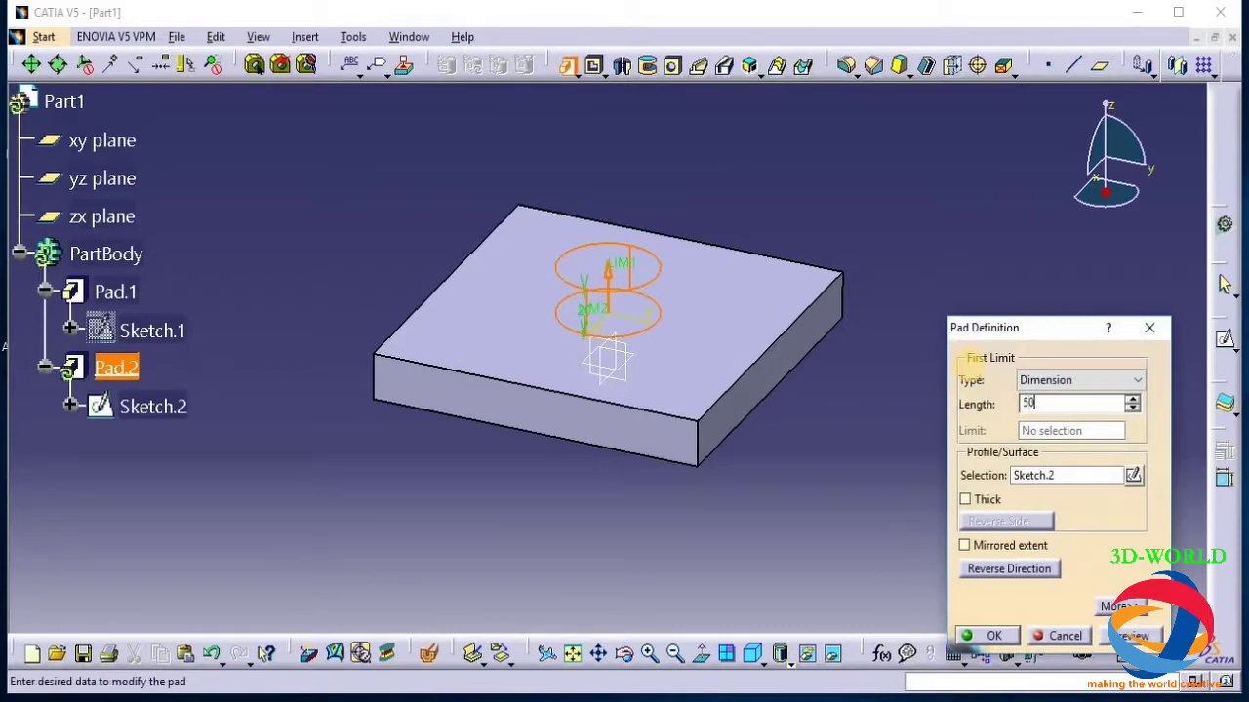
{"action": "key", "text": "Return"}
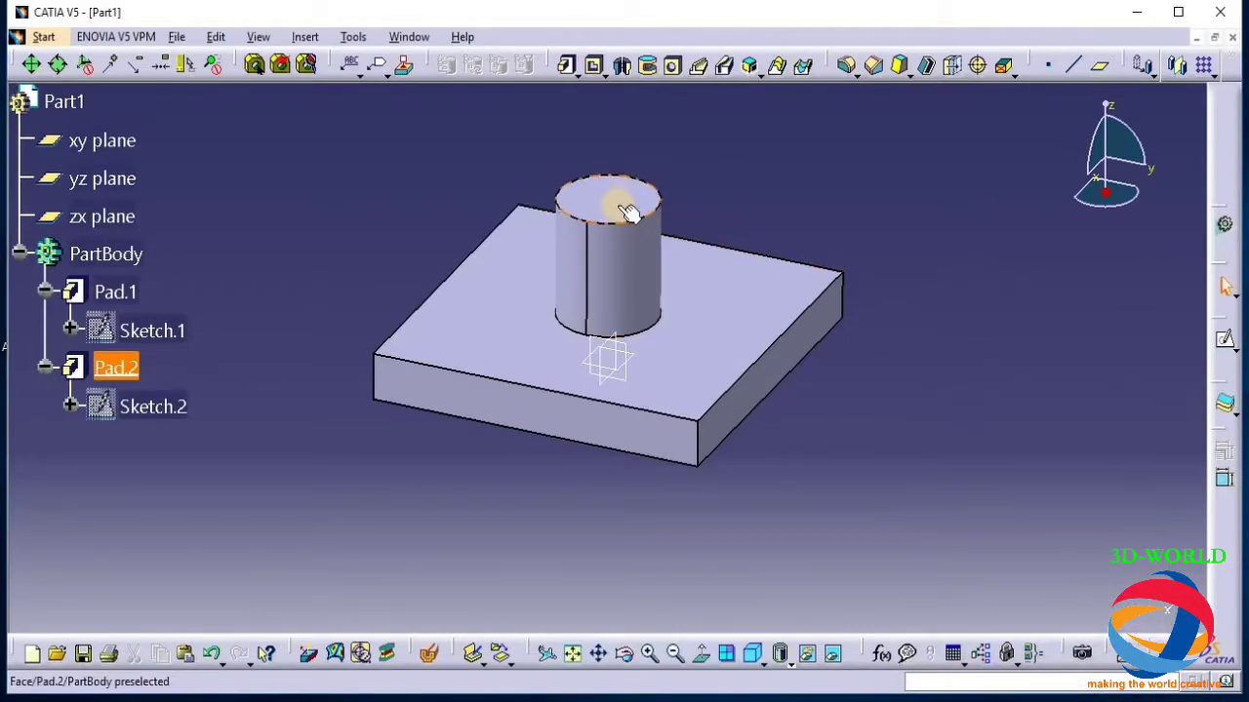
Shell the part with a 5 mm inside thickness, removing the cylinder's top face
{"action": "left_click", "coordinate": [624, 210]}
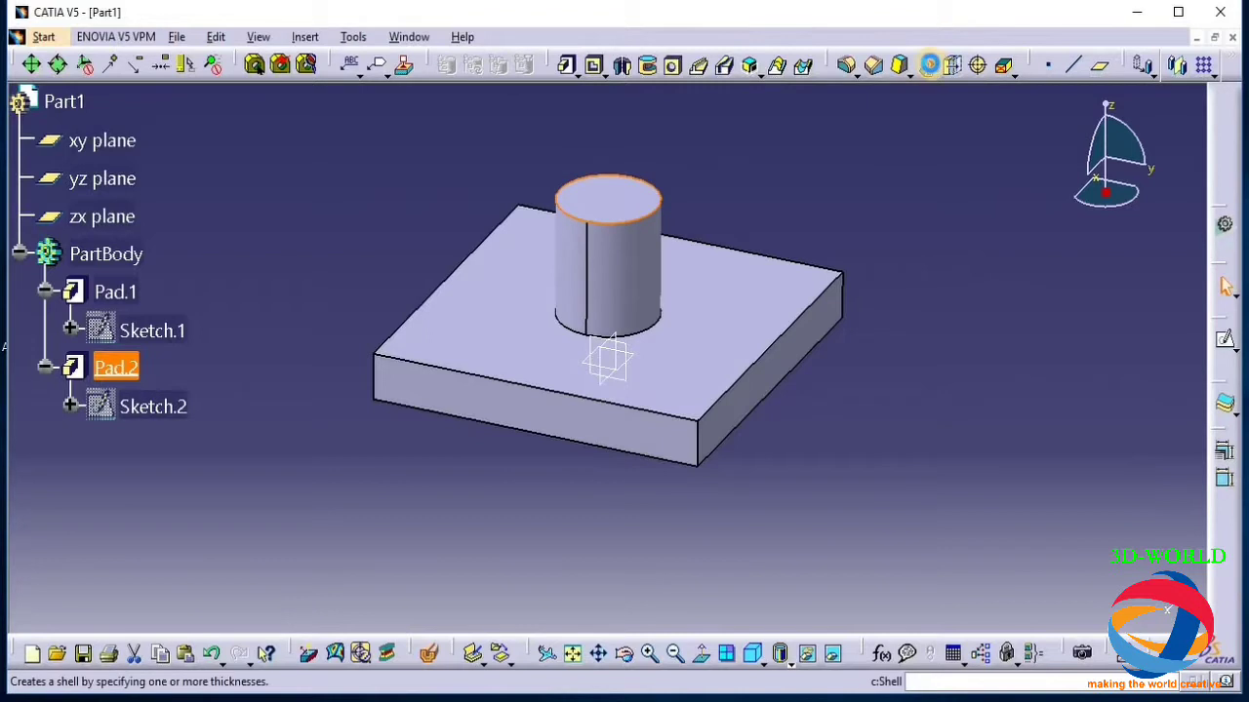
{"action": "left_click", "coordinate": [926, 65]}
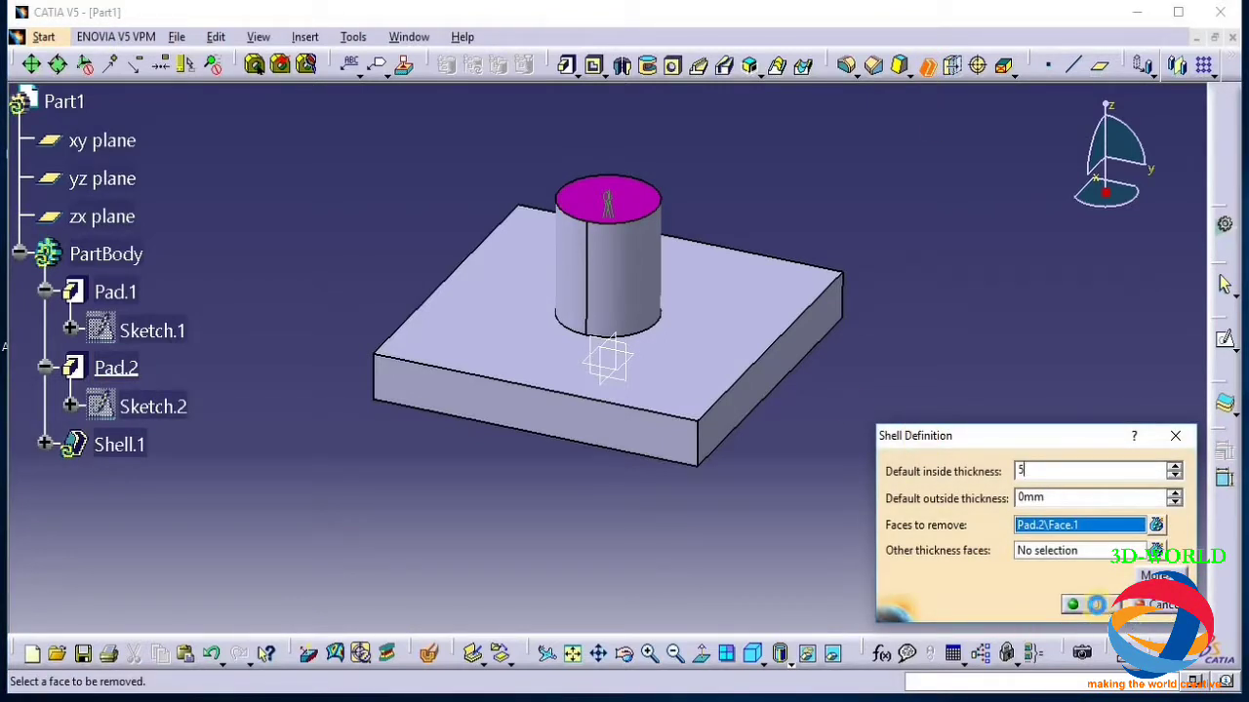
{"action": "left_click", "coordinate": [1093, 605]}
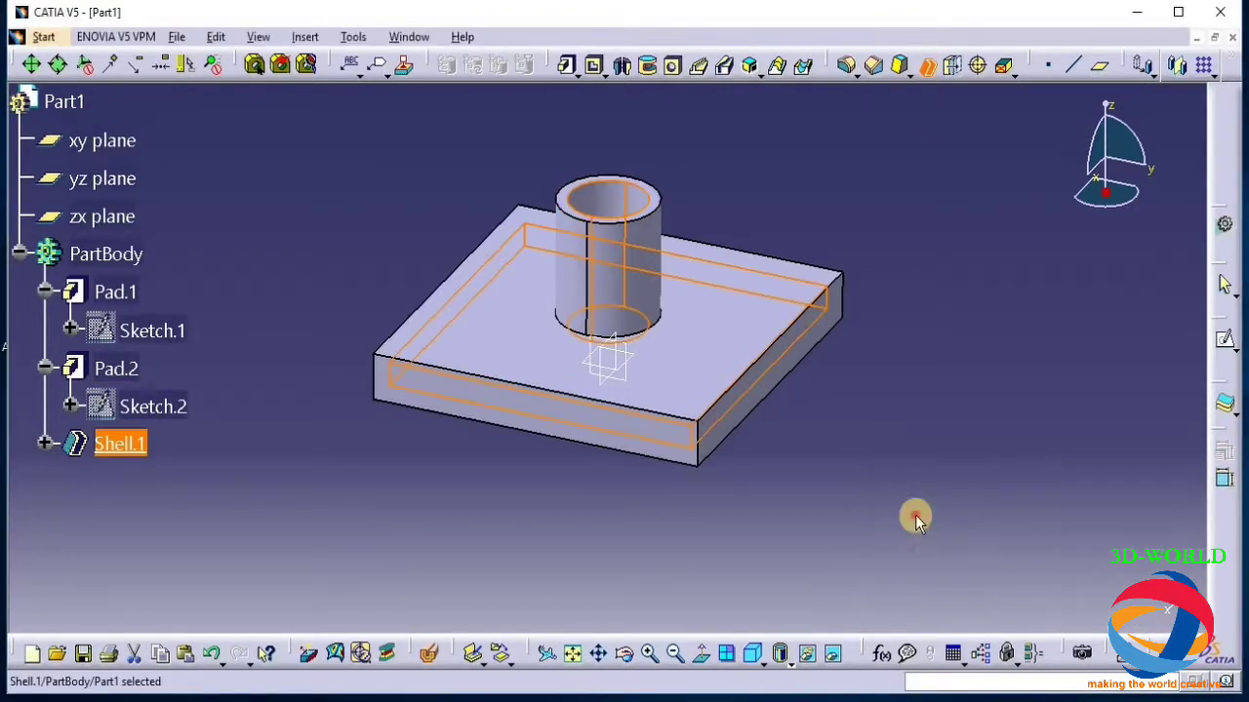
Examine the shelled part from another angle and review the thickness and removed-face settings of Shell.1
{"action": "left_click", "coordinate": [625, 653]}
{"action": "left_click_drag", "start_coordinate": [683, 348], "coordinate": [605, 380]}
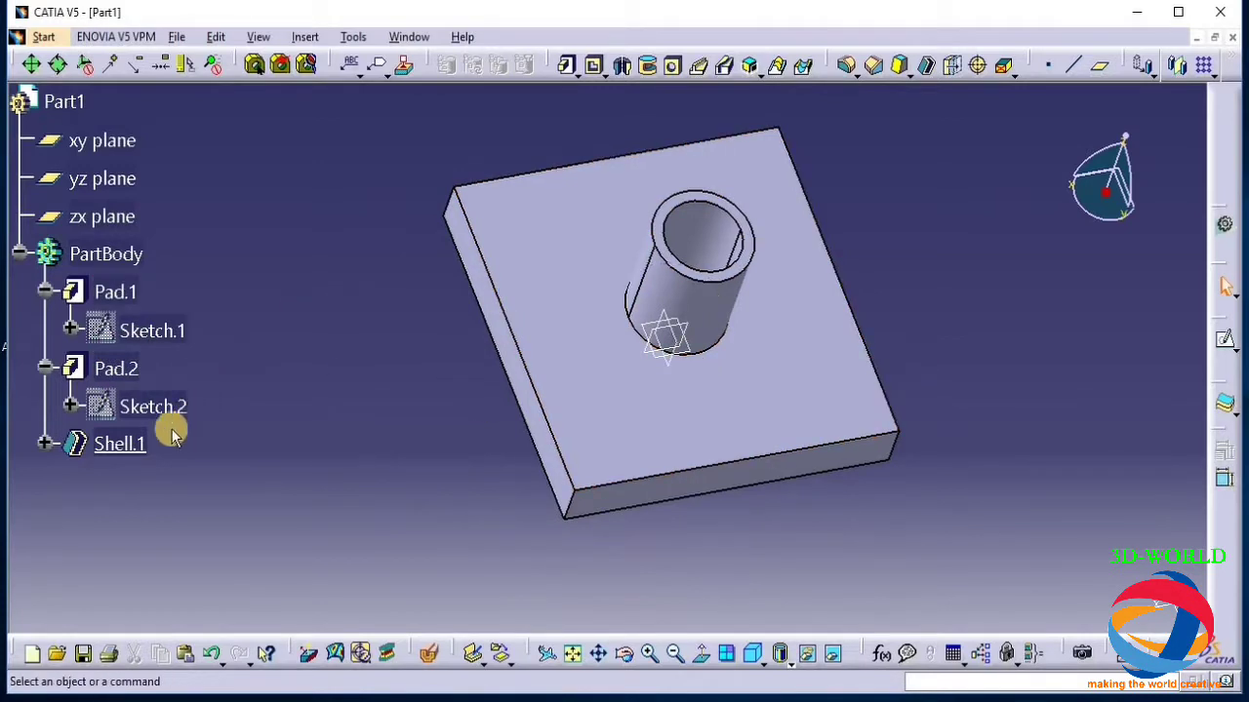
{"action": "double_click", "coordinate": [133, 442]}
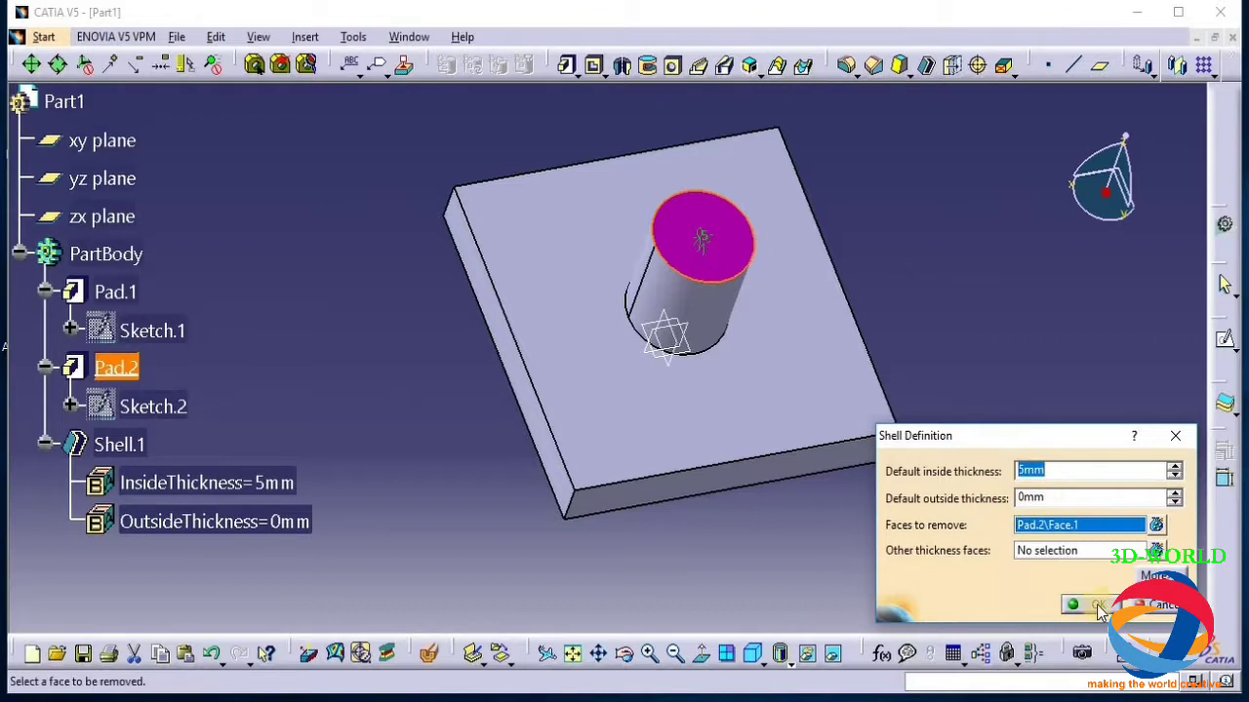
{"action": "left_click", "coordinate": [1090, 605]}
{"action": "left_click", "coordinate": [980, 488]}
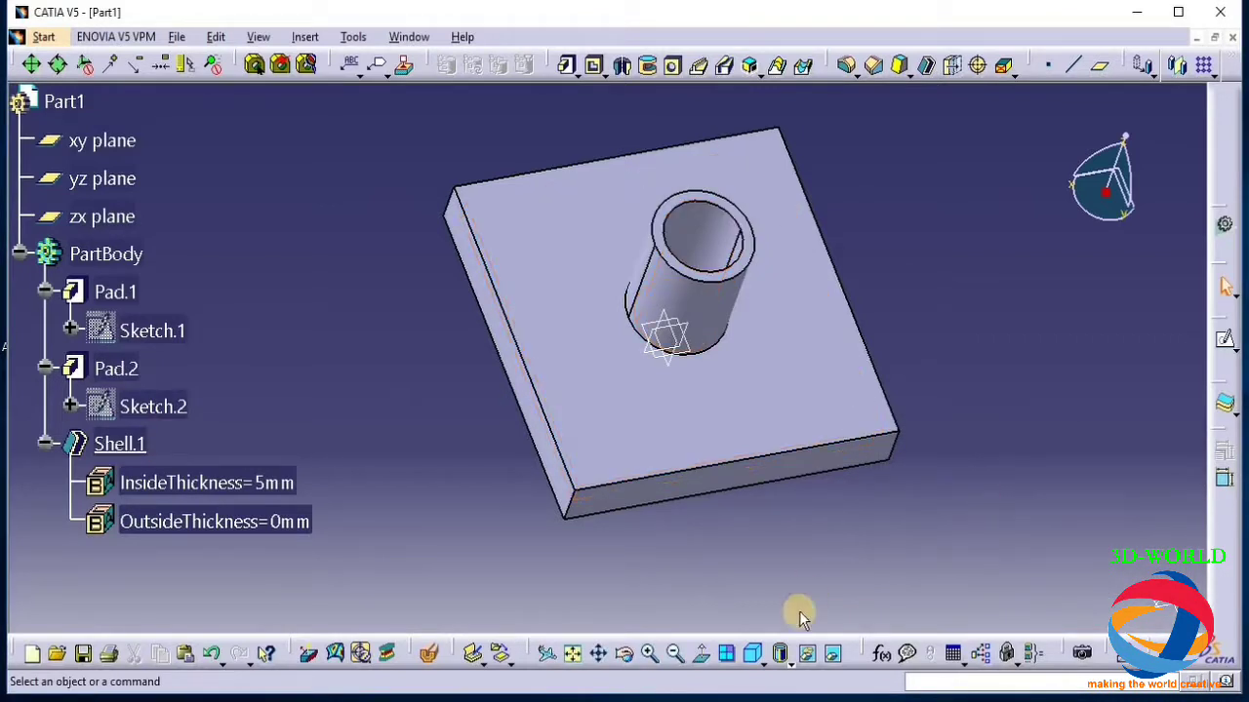
Start a sketch on the zx plane and cut the part by the sketch plane to expose its section
{"action": "middle_click_drag", "start_coordinate": [683, 497], "coordinate": [641, 524]}
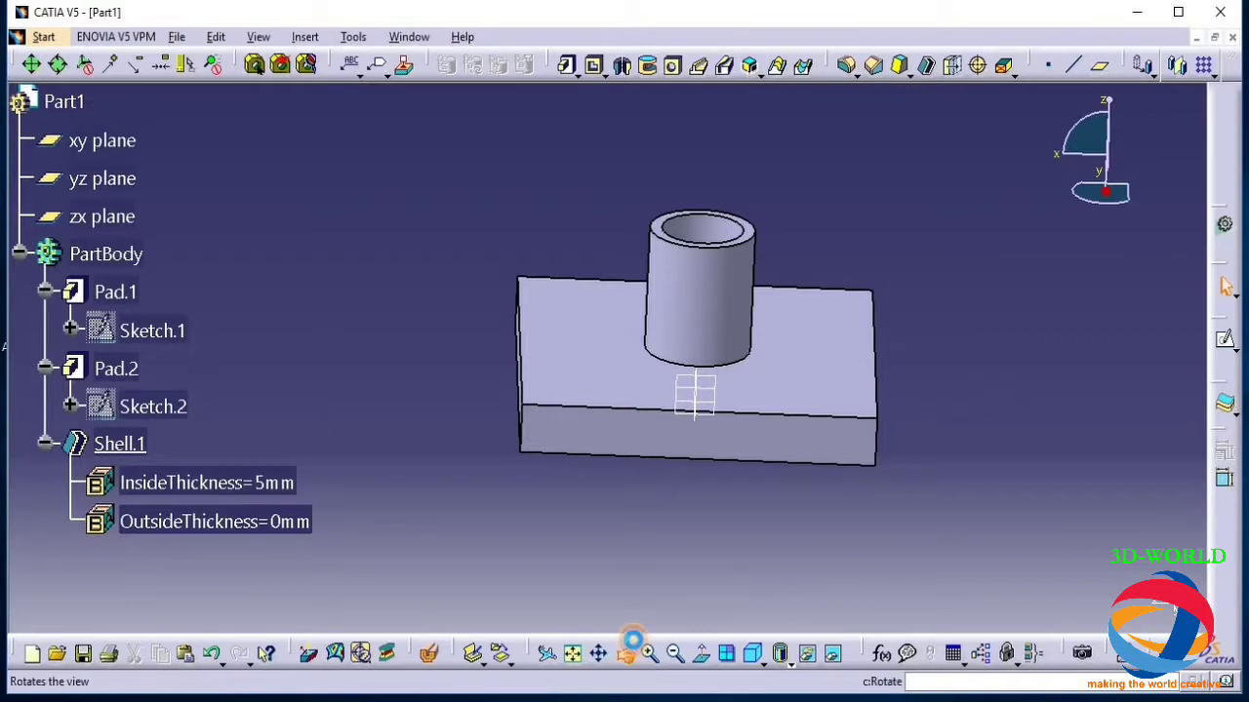
{"action": "left_click_drag", "start_coordinate": [632, 641], "coordinate": [649, 586]}
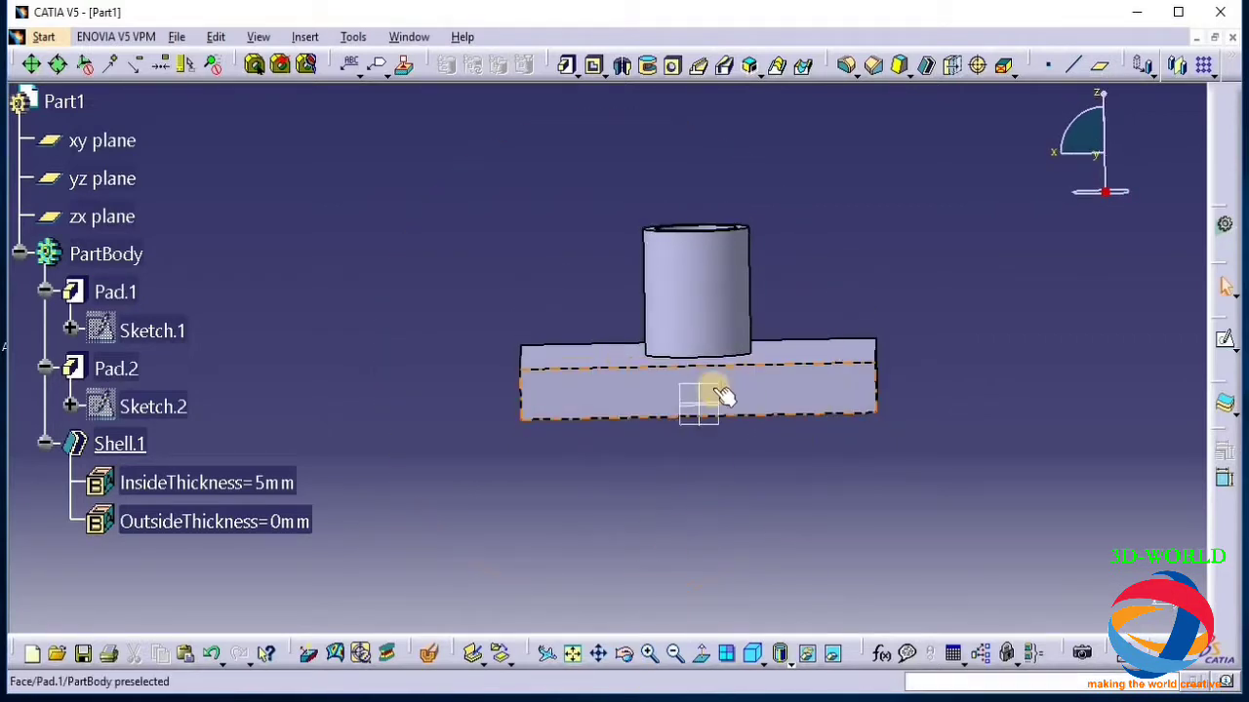
{"action": "left_click", "coordinate": [1225, 339]}
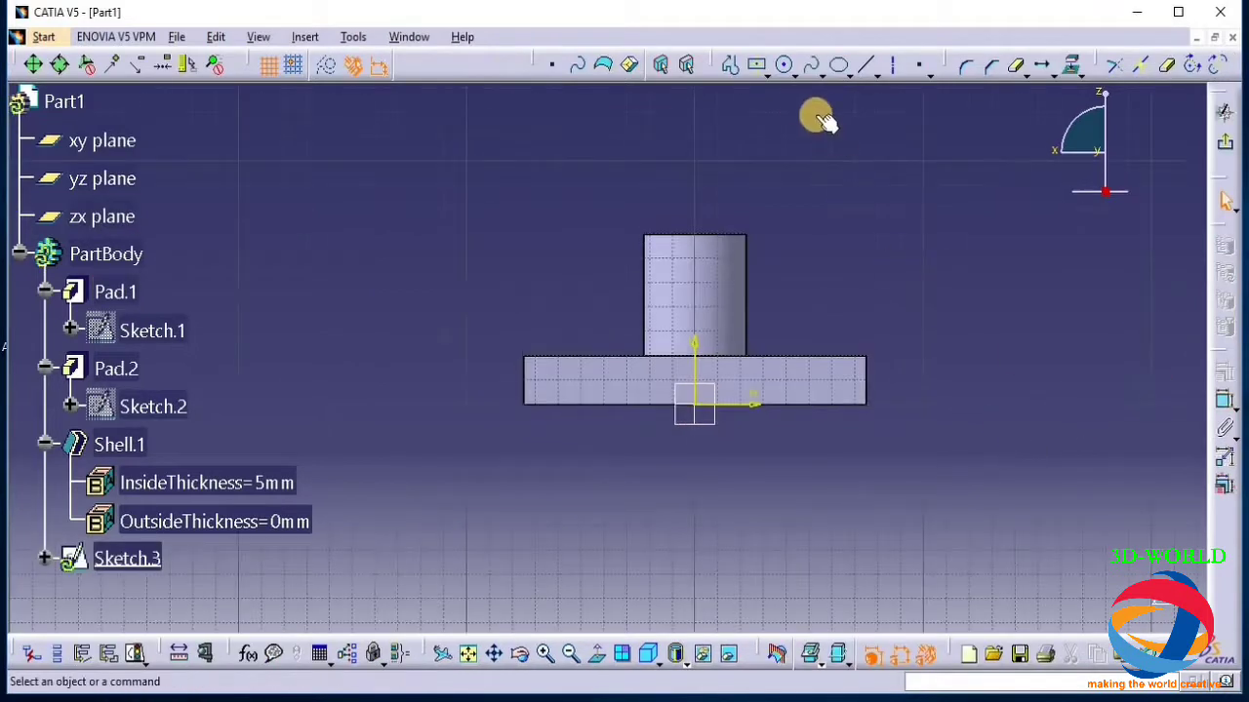
{"action": "left_click", "coordinate": [776, 658]}
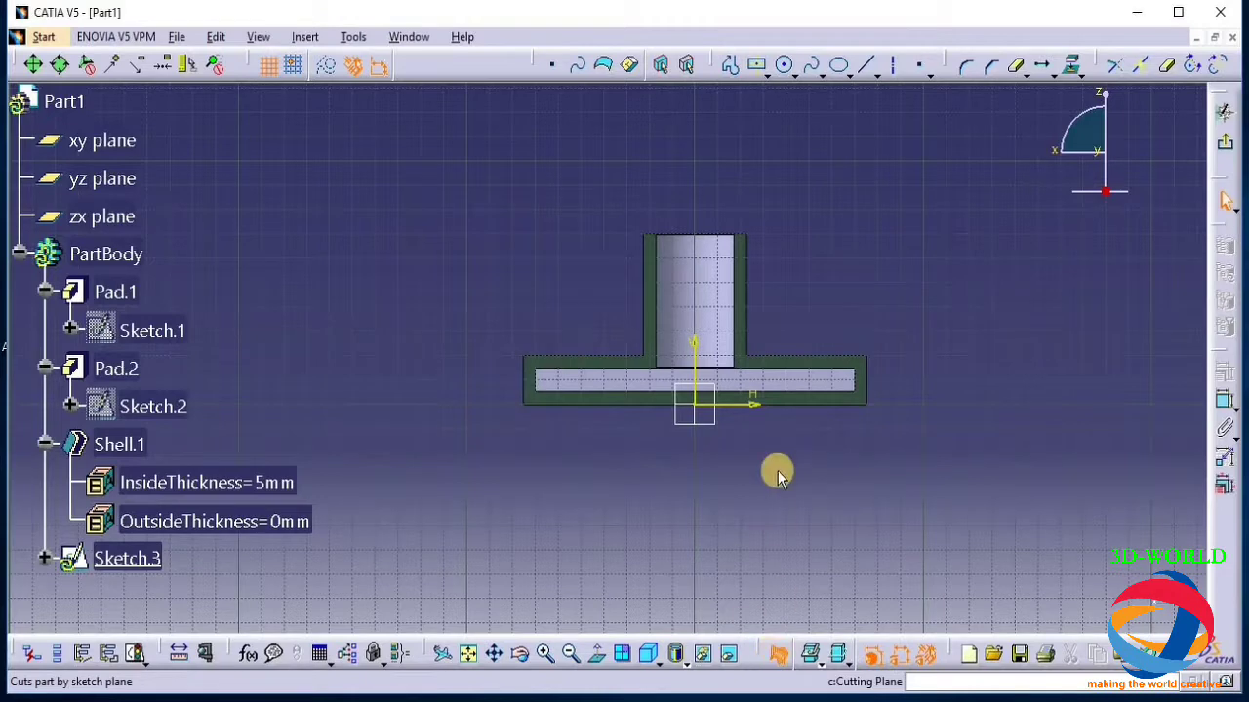
Draw an inclined line about 55 mm long from the tube's left wall to the plate's top surface and exit the sketch
{"action": "left_click", "coordinate": [871, 68]}
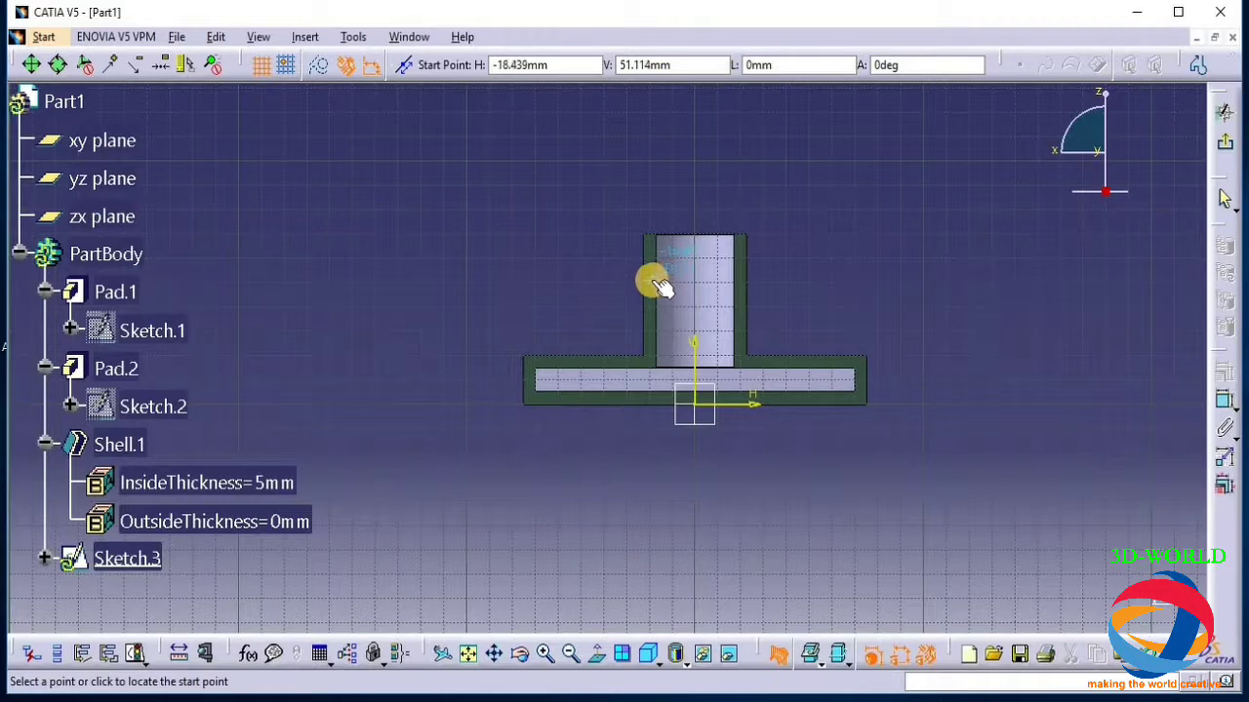
{"action": "left_click", "coordinate": [649, 283]}
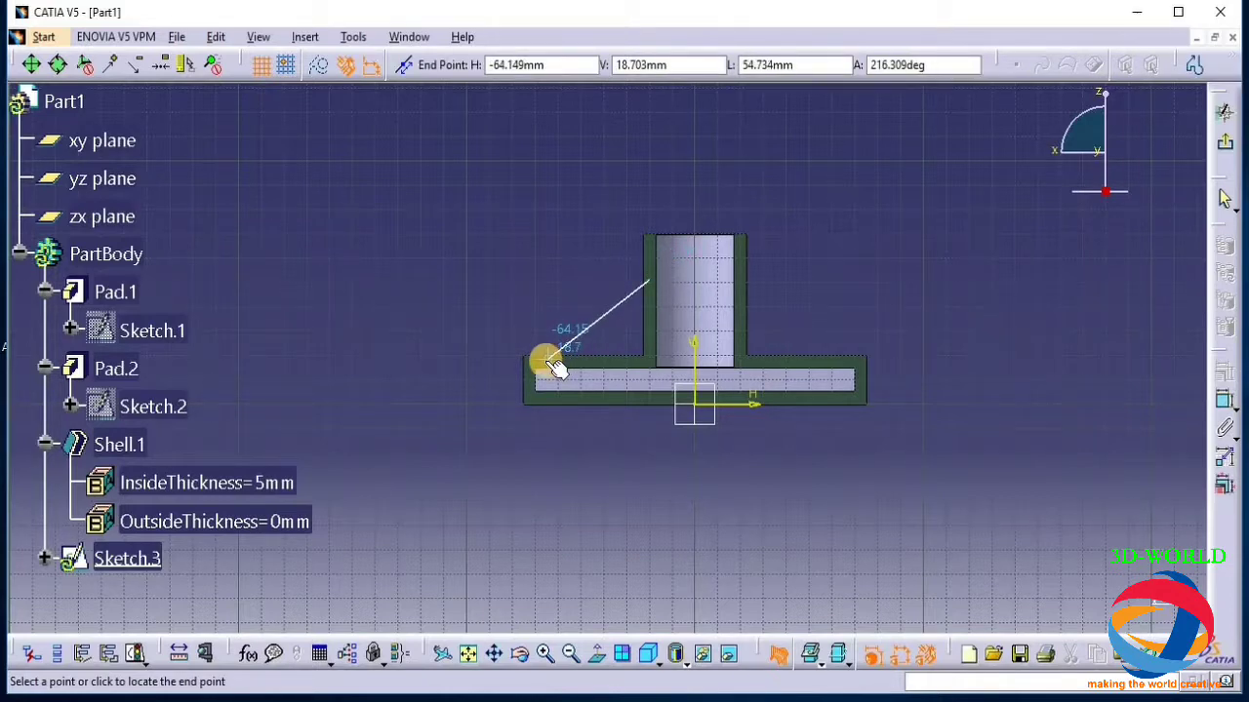
{"action": "left_click", "coordinate": [550, 359]}
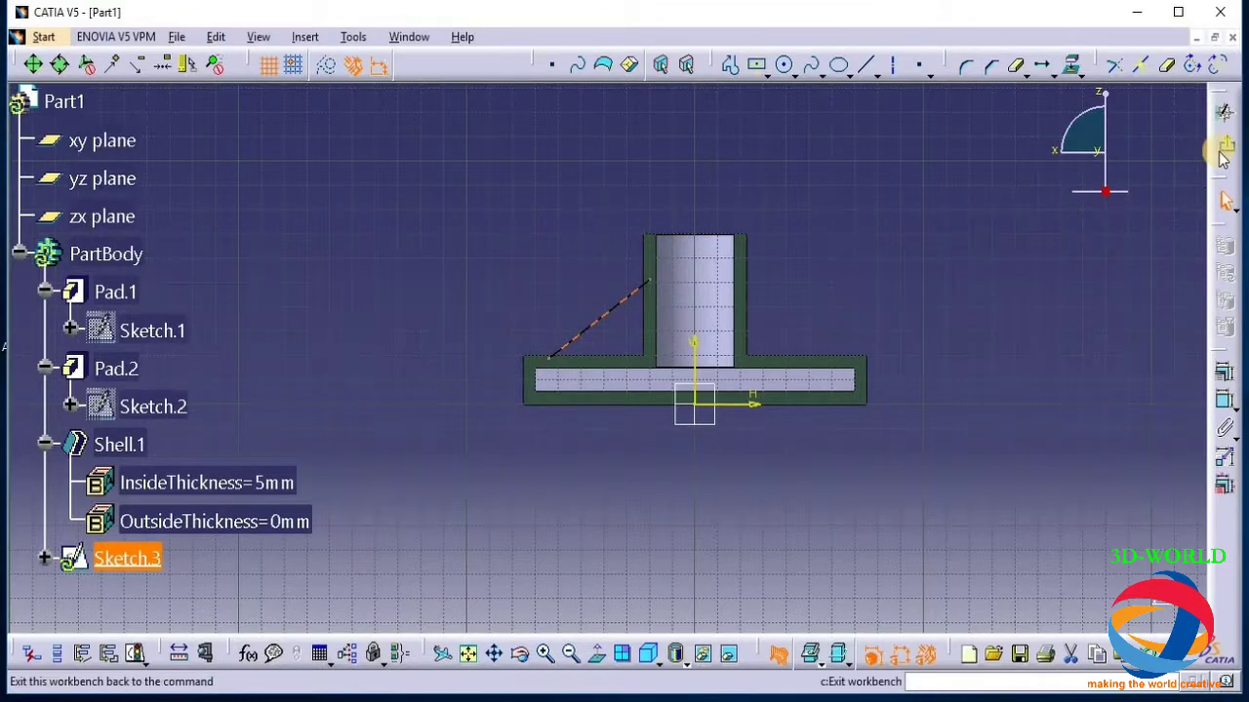
{"action": "left_click", "coordinate": [1224, 148]}
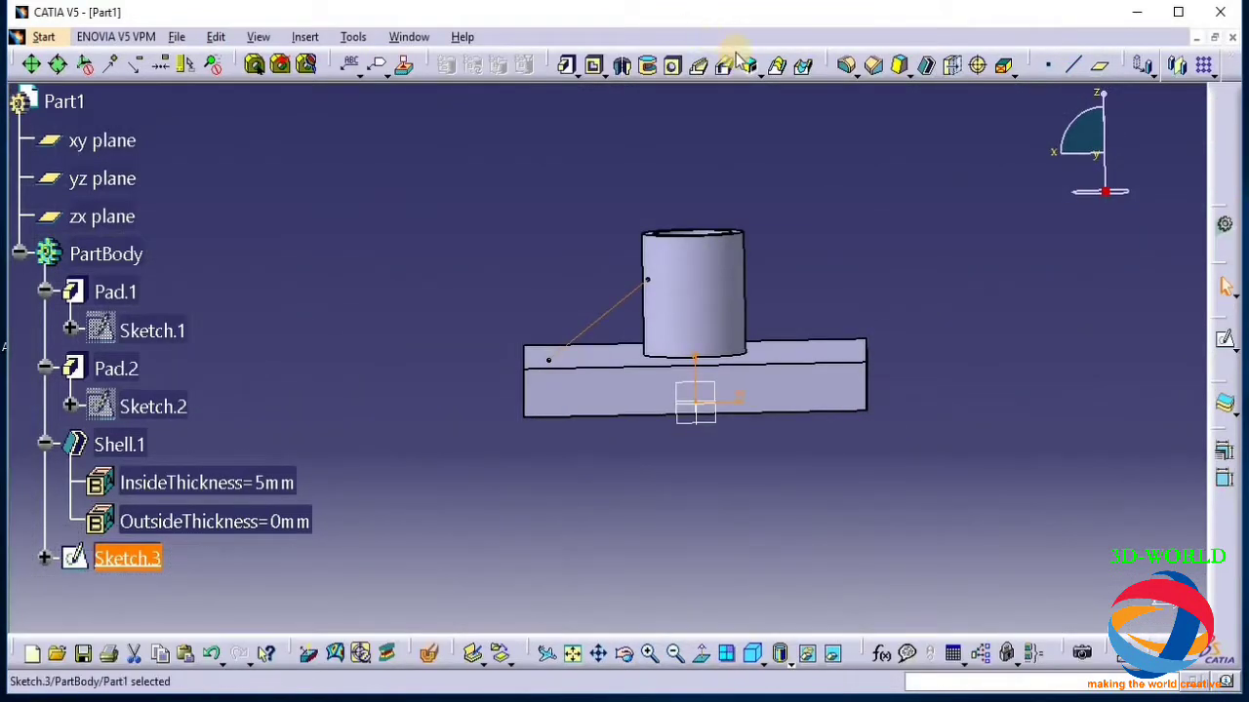
Create a stiffener from Sketch.3 using From Side mode, 1 mm thickness and Neutral Fiber
{"action": "left_click", "coordinate": [759, 74]}
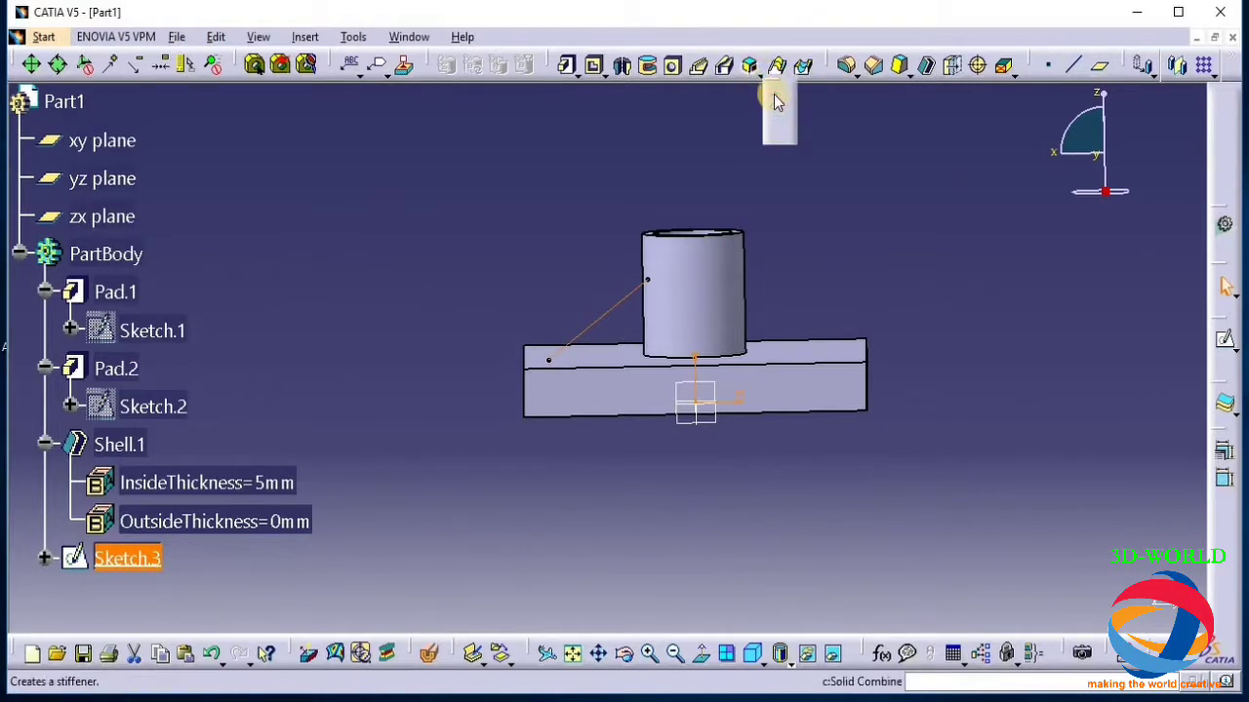
{"action": "left_click", "coordinate": [779, 128]}
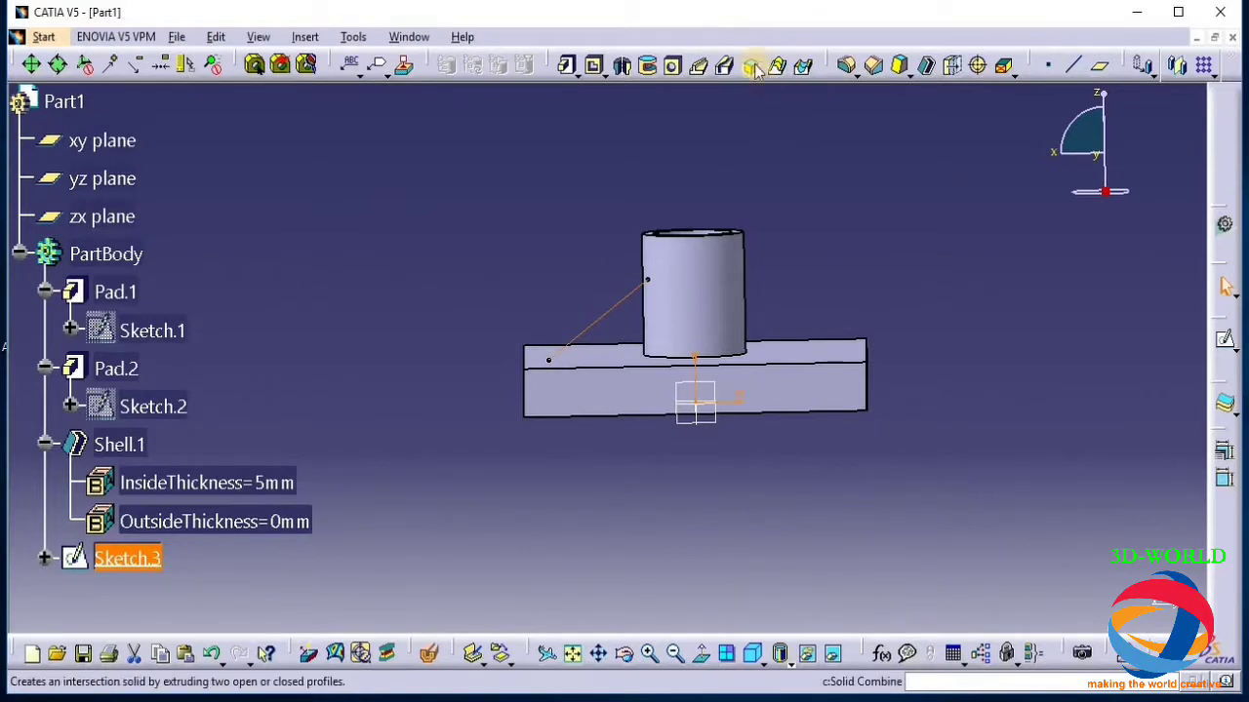
{"action": "left_click", "coordinate": [759, 74]}
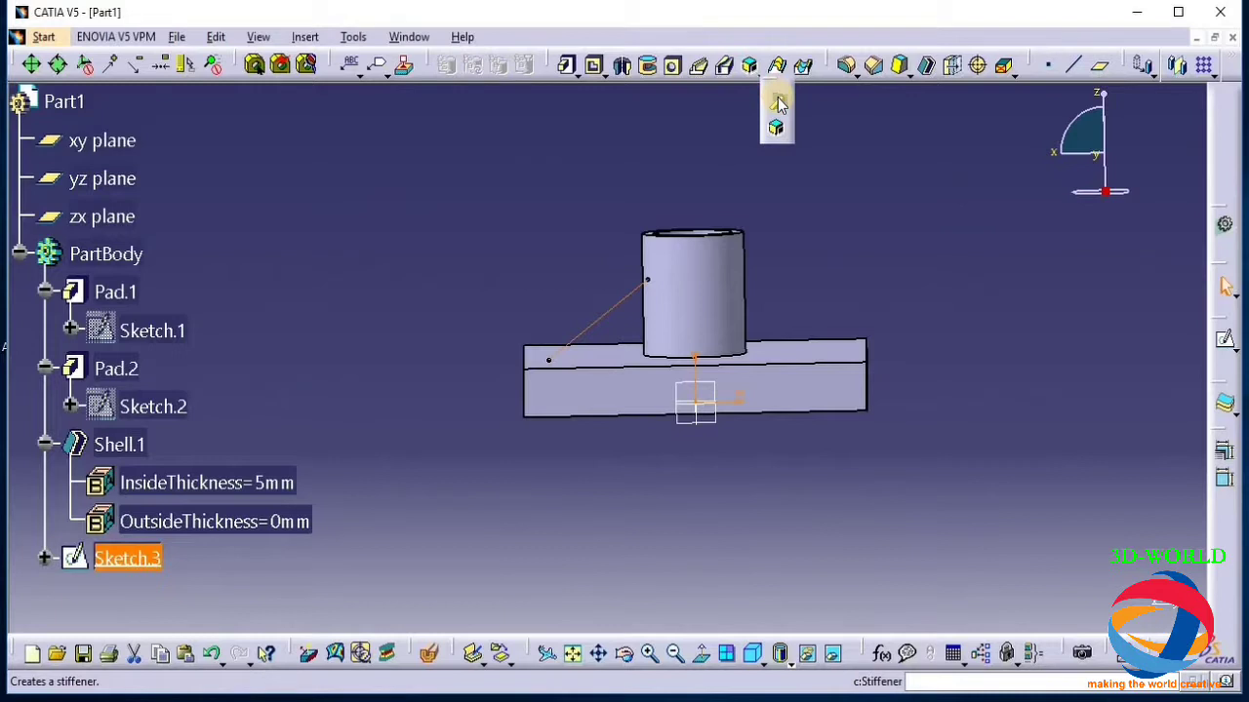
{"action": "left_click", "coordinate": [778, 102]}
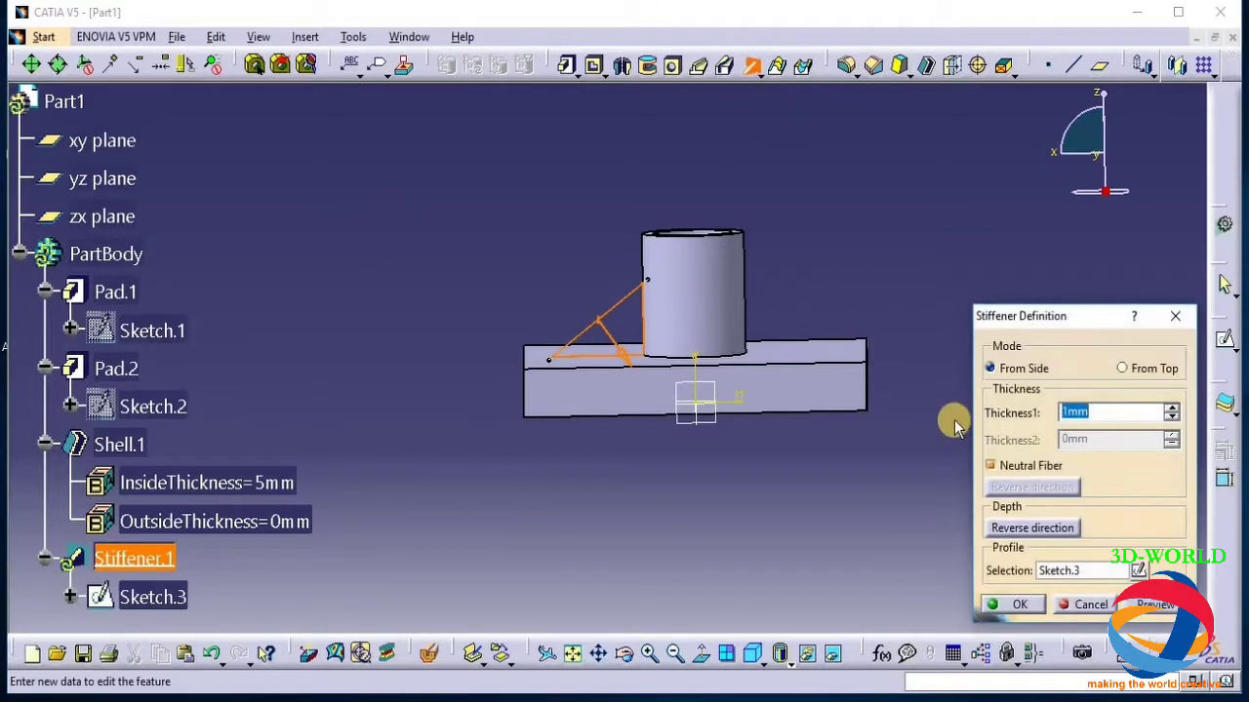
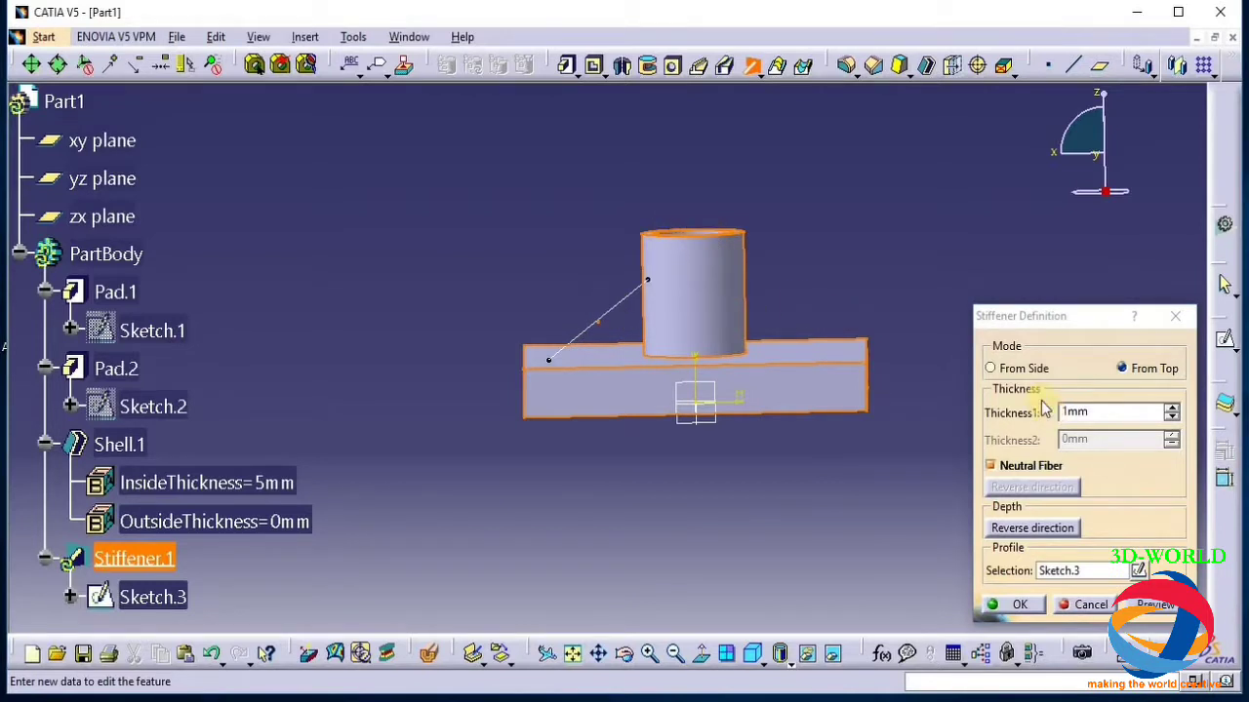
{"action": "left_click", "coordinate": [1013, 371]}
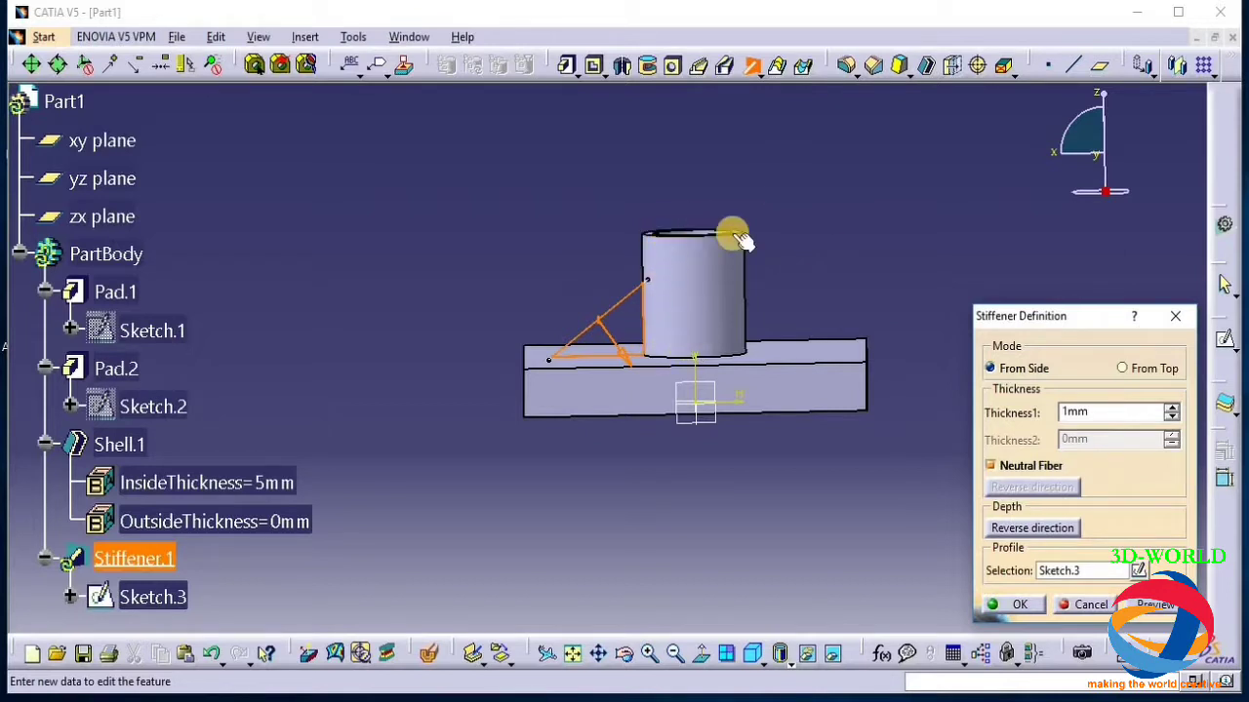
{"action": "left_click", "coordinate": [1153, 606]}
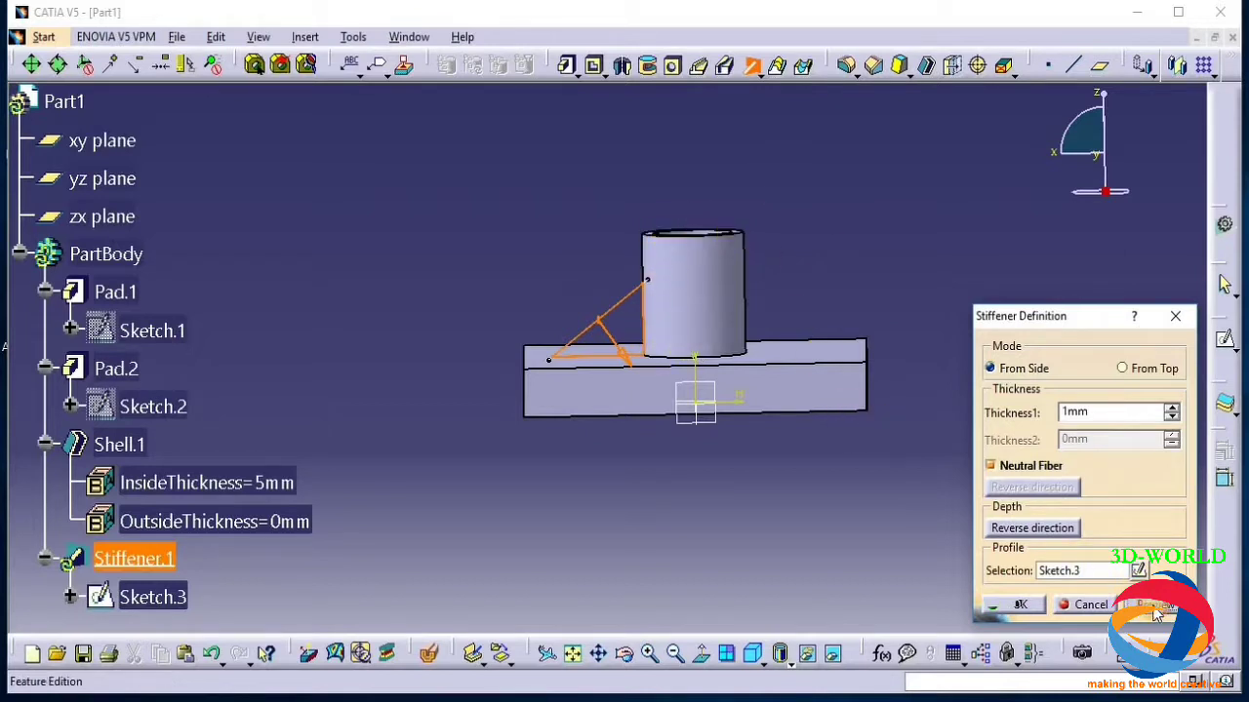
{"action": "left_click", "coordinate": [1018, 604]}
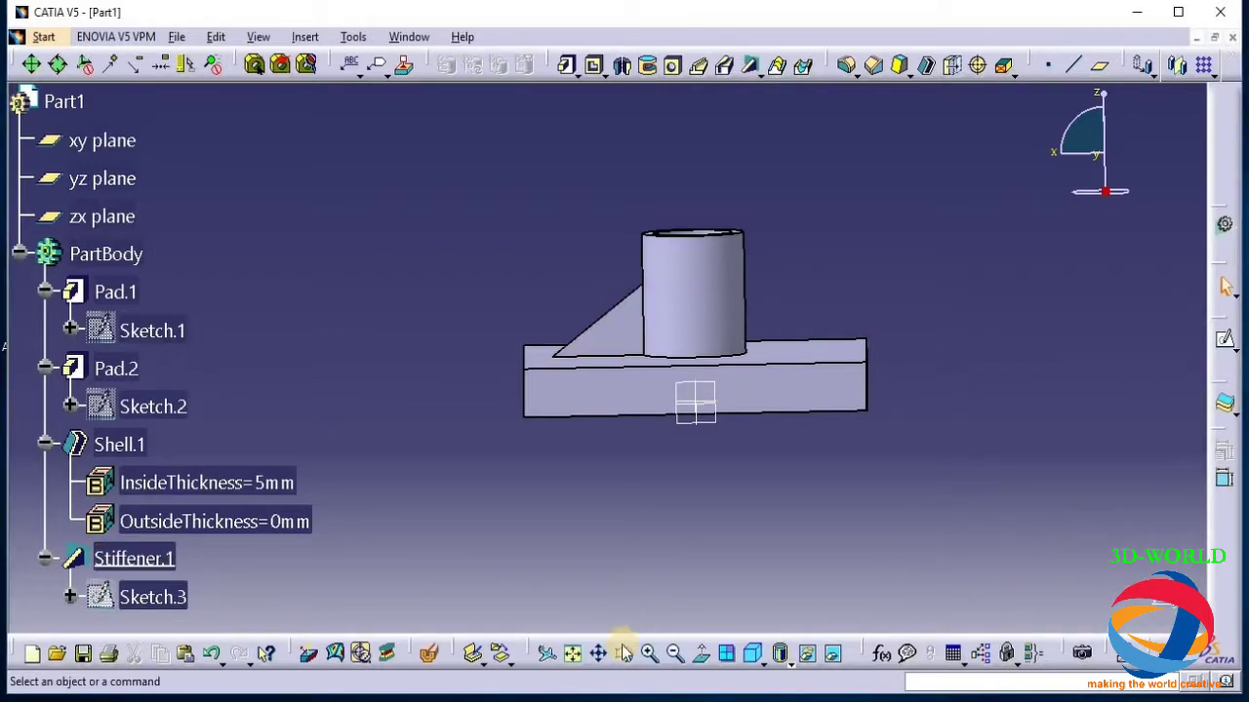
Set the thickness of Stiffener.1 to 5 mm
{"action": "middle_click_drag", "start_coordinate": [518, 438], "coordinate": [532, 460]}
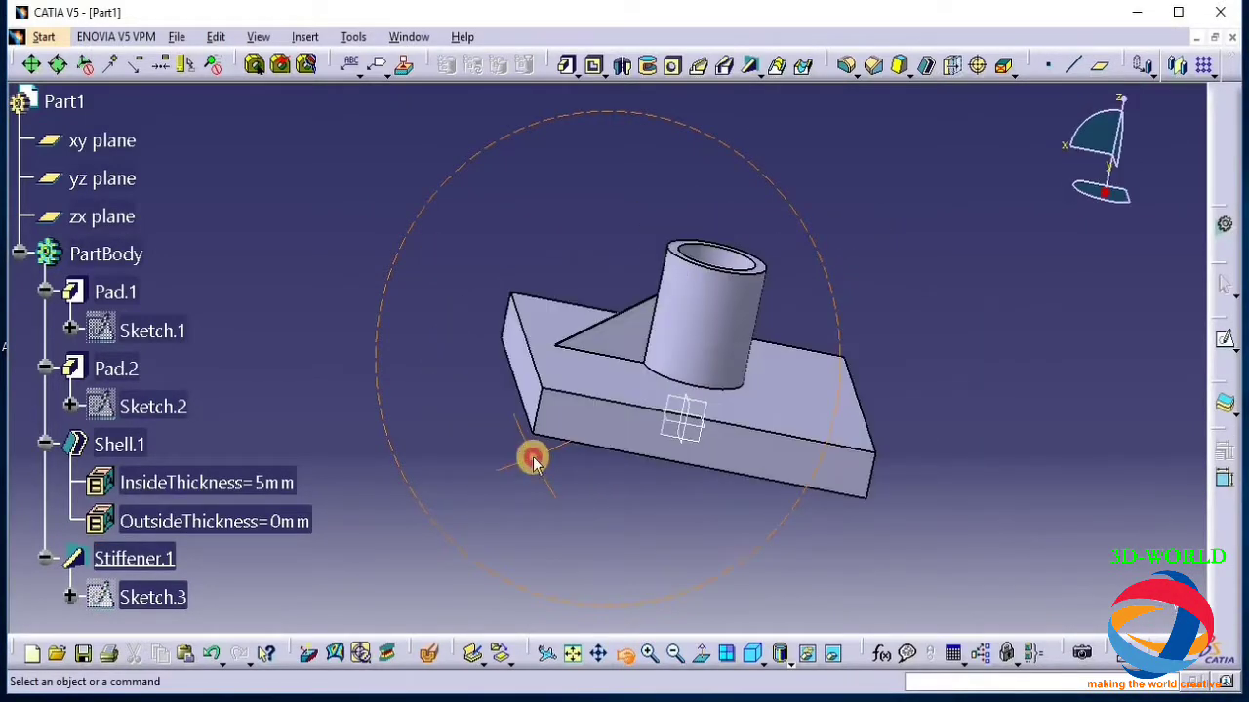
{"action": "double_click", "coordinate": [134, 557]}
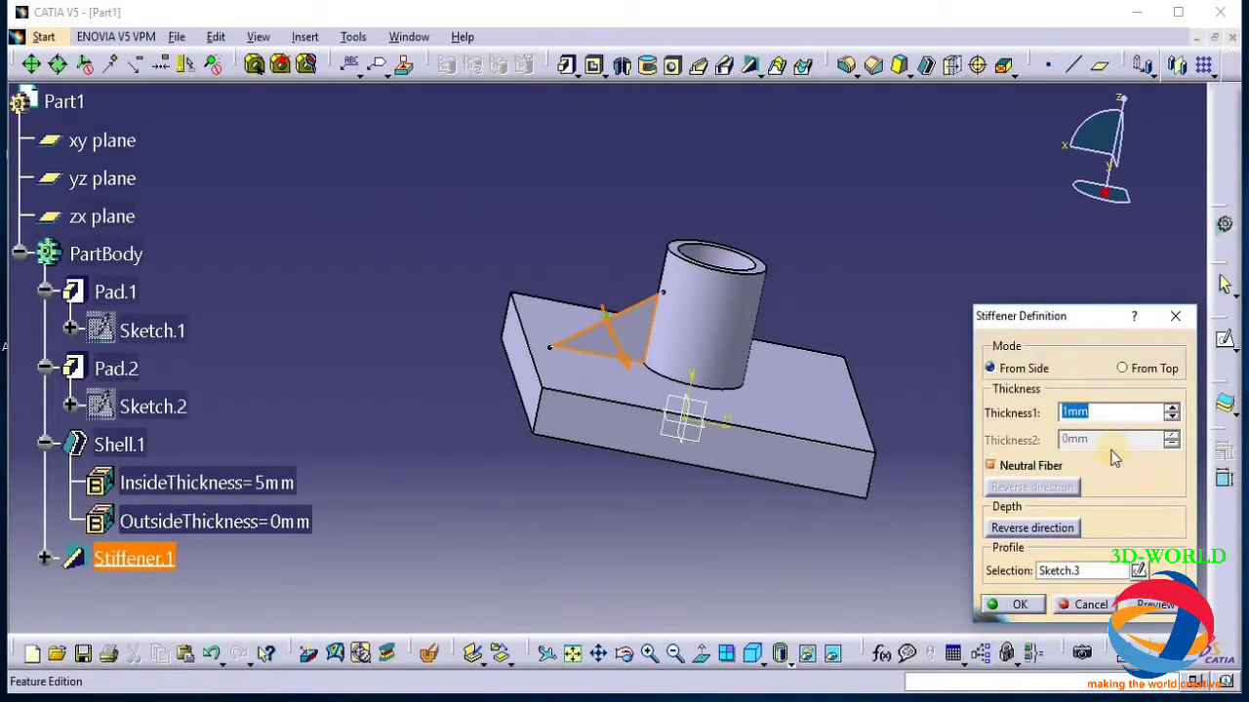
{"action": "left_click", "coordinate": [1151, 605]}
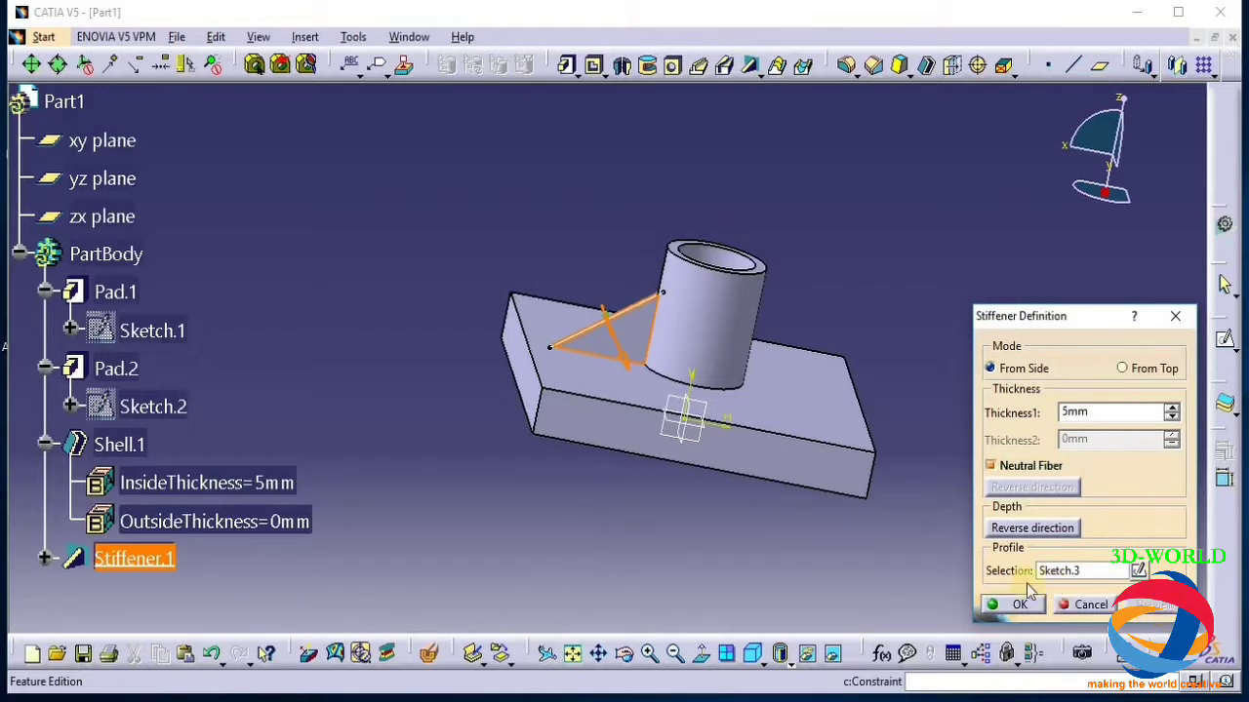
{"action": "left_click", "coordinate": [1020, 605]}
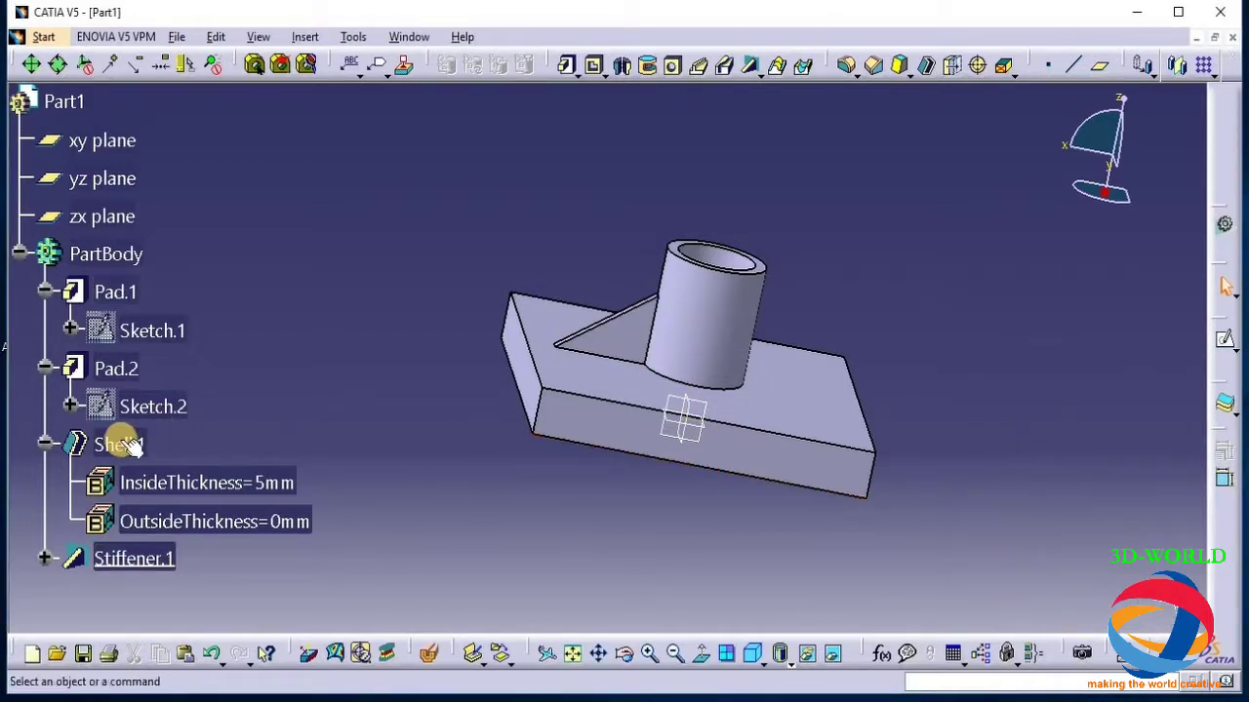
Increase the thickness of Stiffener.1 to 20 mm
{"action": "double_click", "coordinate": [135, 560]}
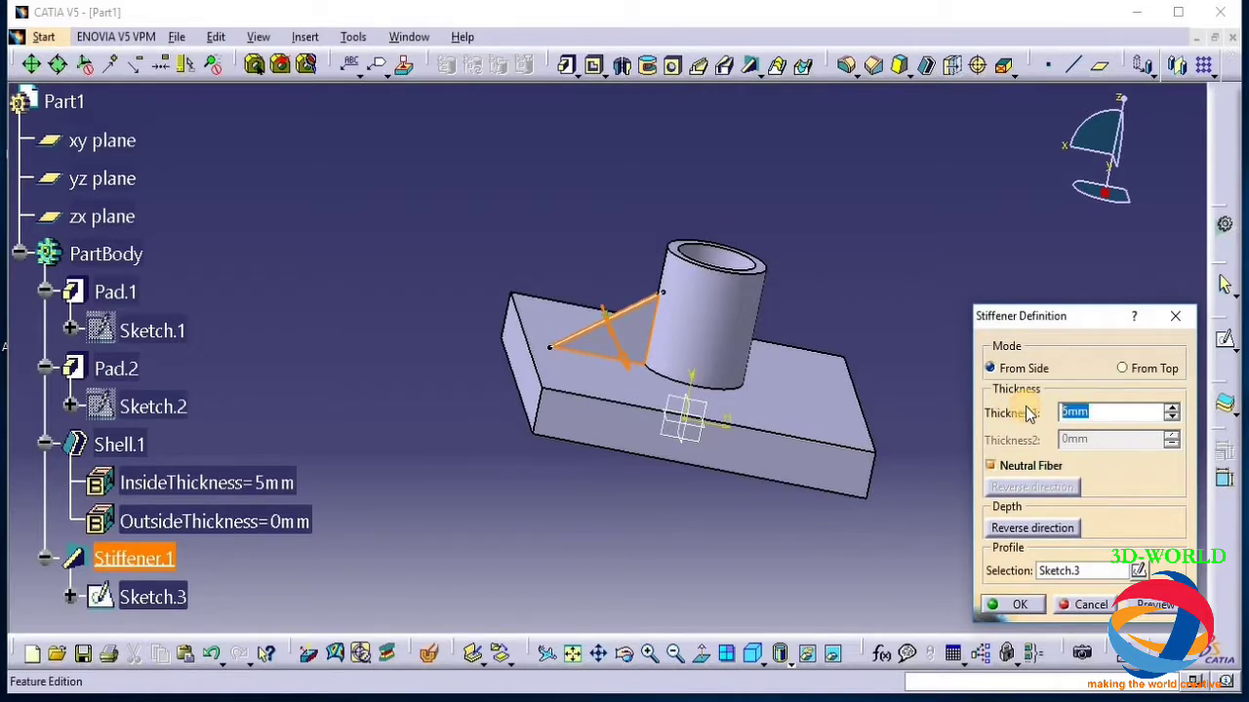
{"action": "left_click", "coordinate": [1143, 611]}
{"action": "left_click", "coordinate": [1015, 604]}
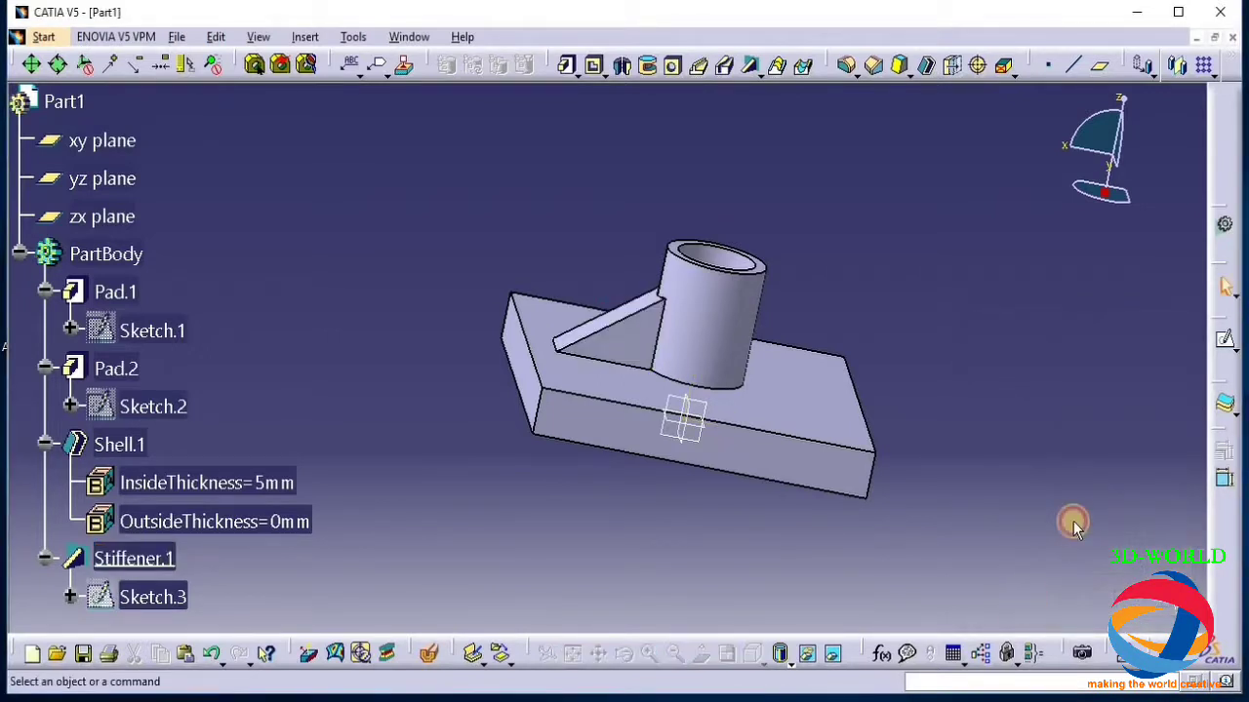
Edit Sketch.3 with the part cut by the sketch plane, moving the inclined line's lower endpoint closer to the plate's outer edge
{"action": "left_click", "coordinate": [116, 558]}
{"action": "double_click", "coordinate": [115, 558]}
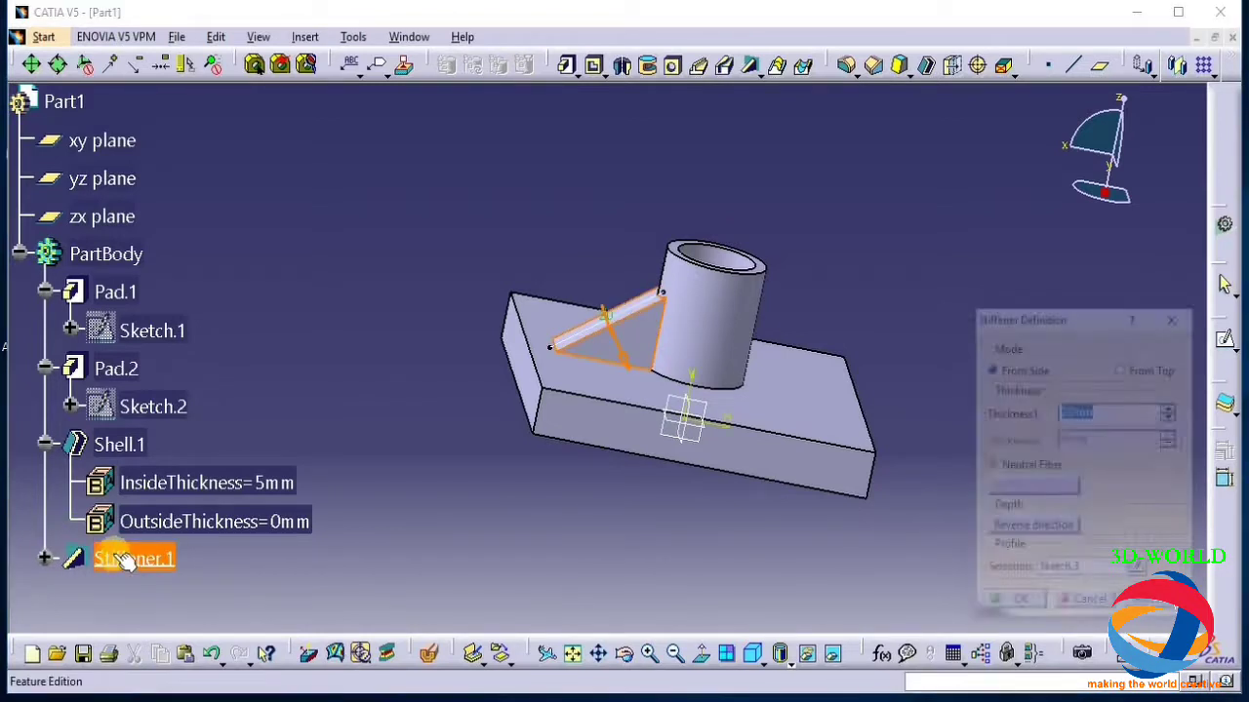
{"action": "left_click", "coordinate": [45, 560]}
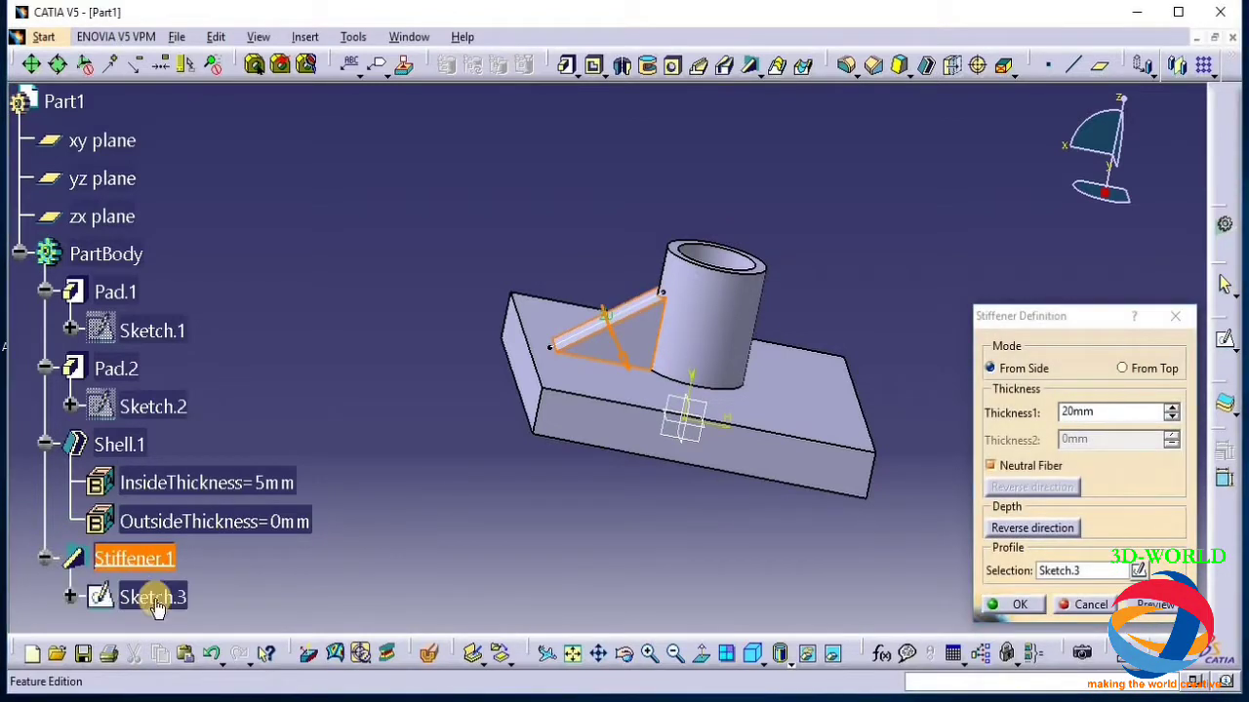
{"action": "left_click", "coordinate": [1176, 316]}
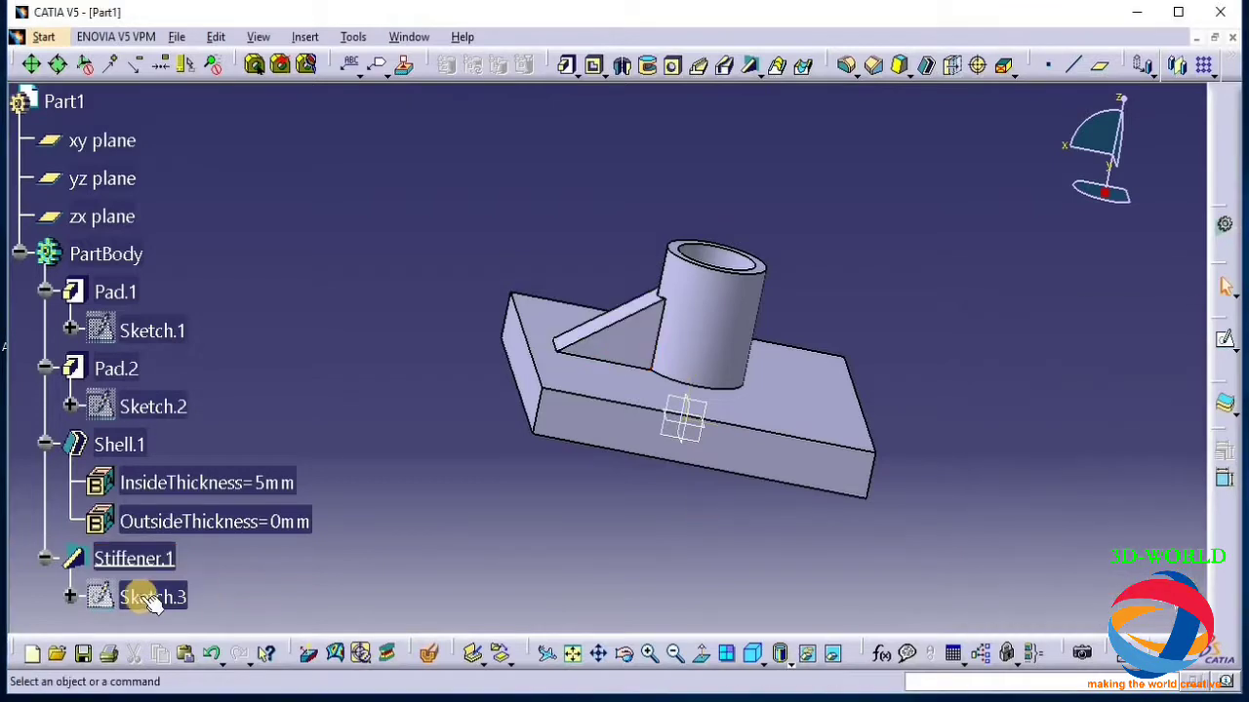
{"action": "double_click", "coordinate": [137, 597]}
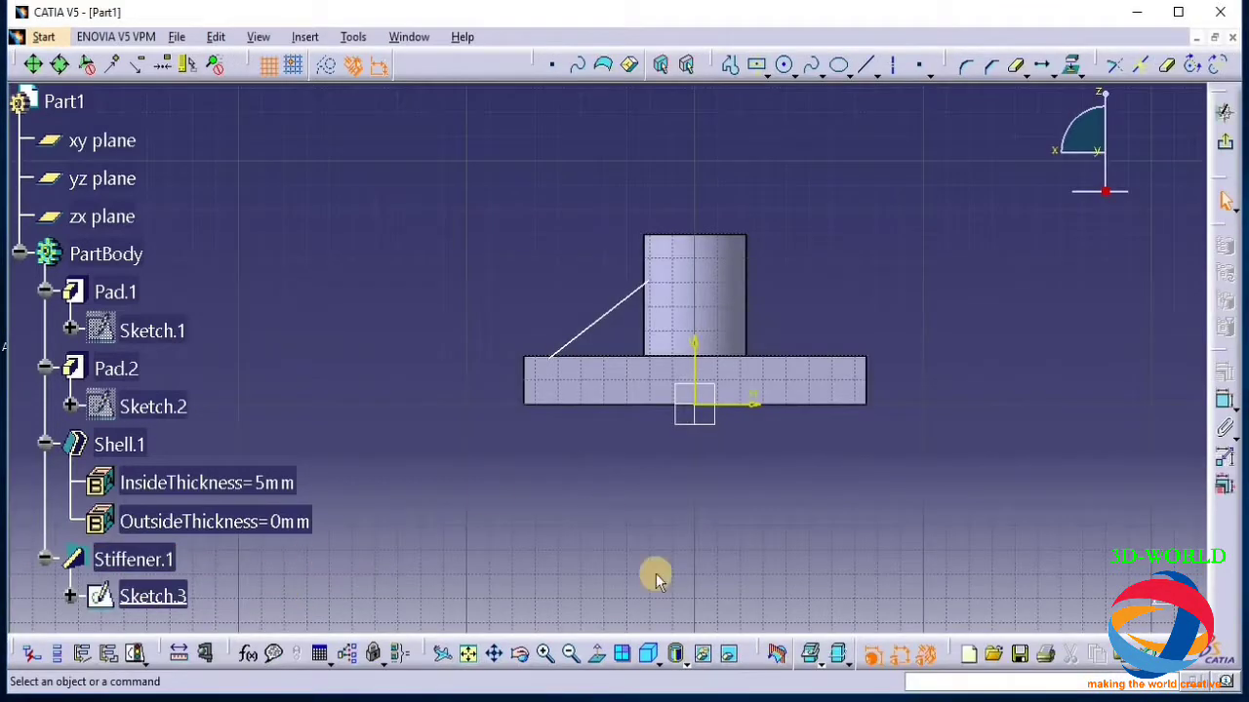
{"action": "left_click", "coordinate": [752, 655]}
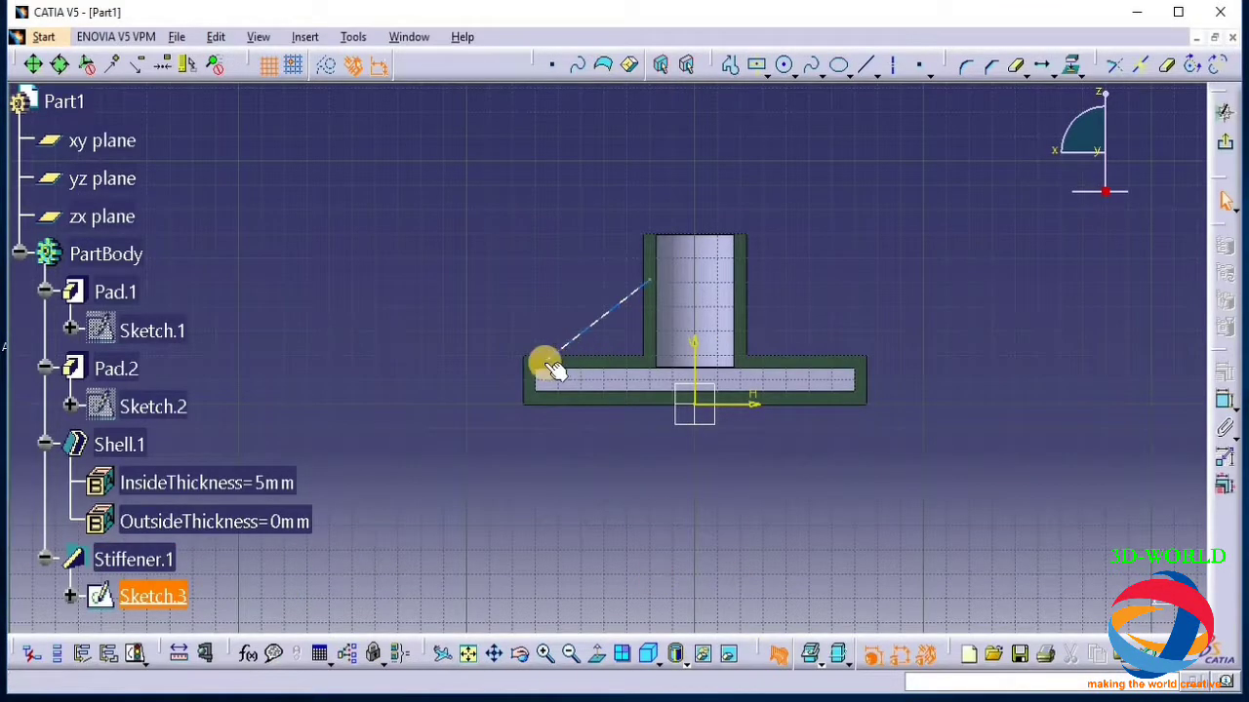
{"action": "left_click_drag", "start_coordinate": [545, 359], "coordinate": [540, 363]}
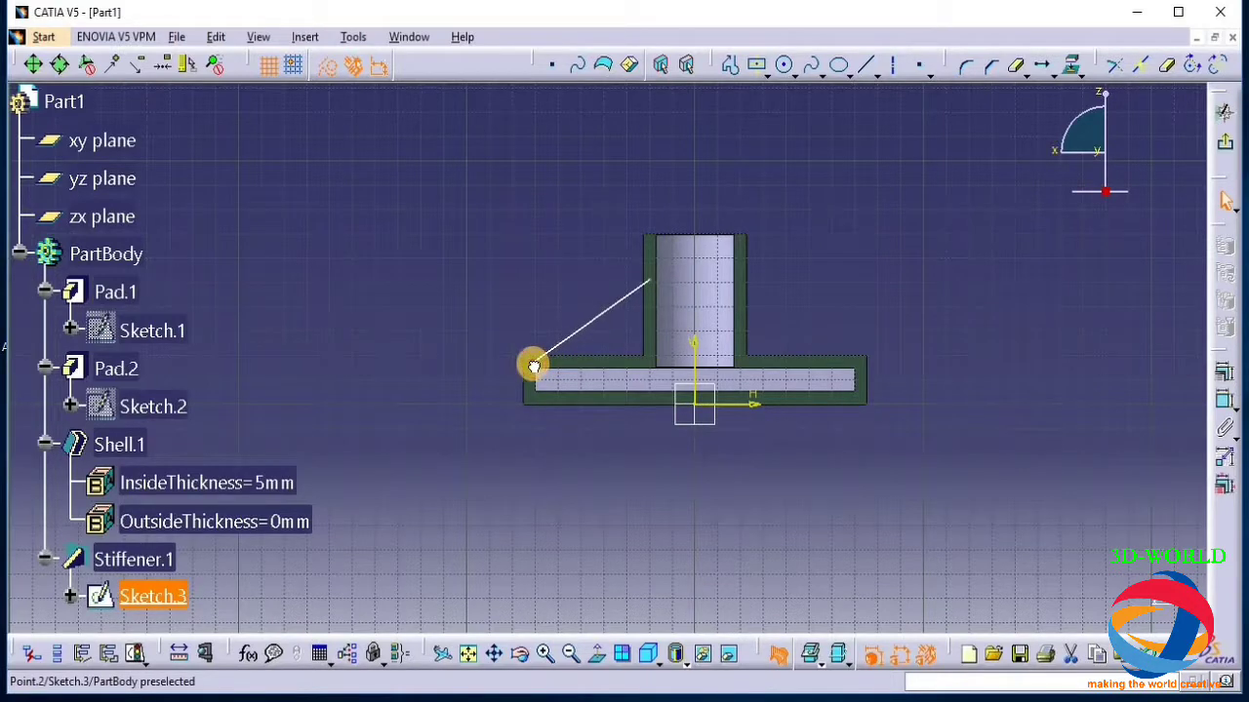
{"action": "left_click", "coordinate": [1224, 143]}
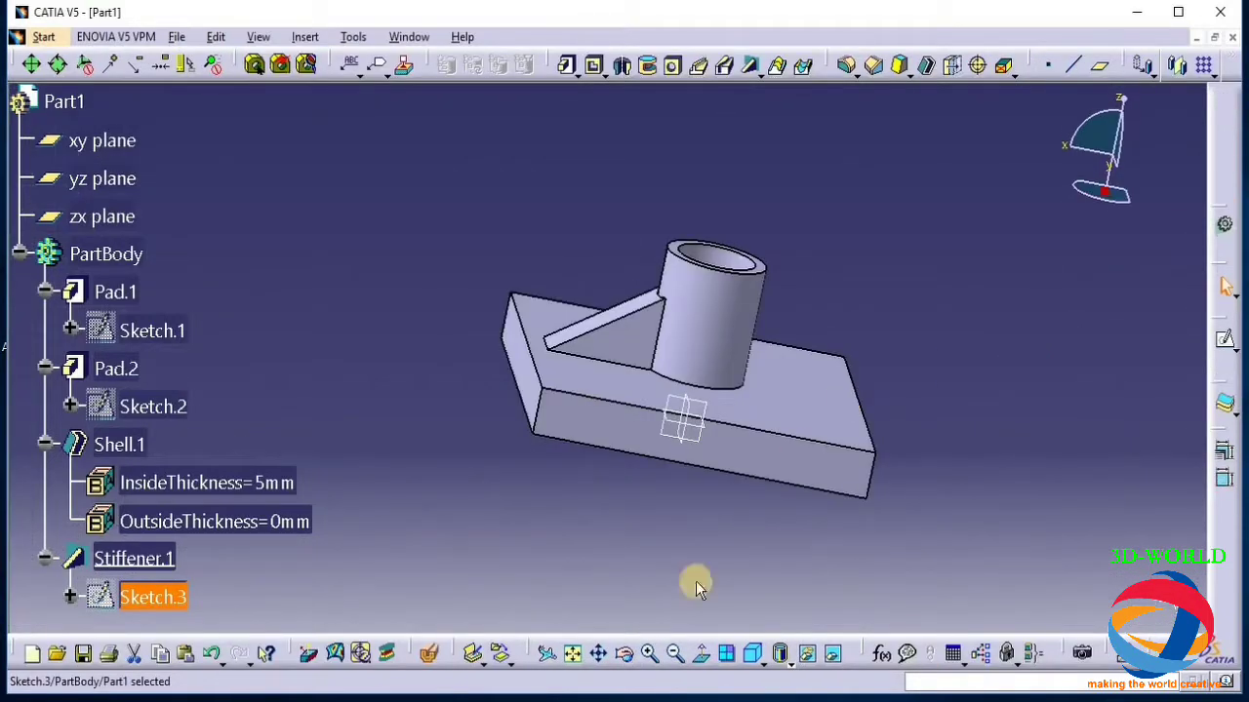
Mirror Stiffener.1 about the yz plane to the opposite side of the tube
{"action": "left_click_drag", "start_coordinate": [557, 605], "coordinate": [585, 586]}
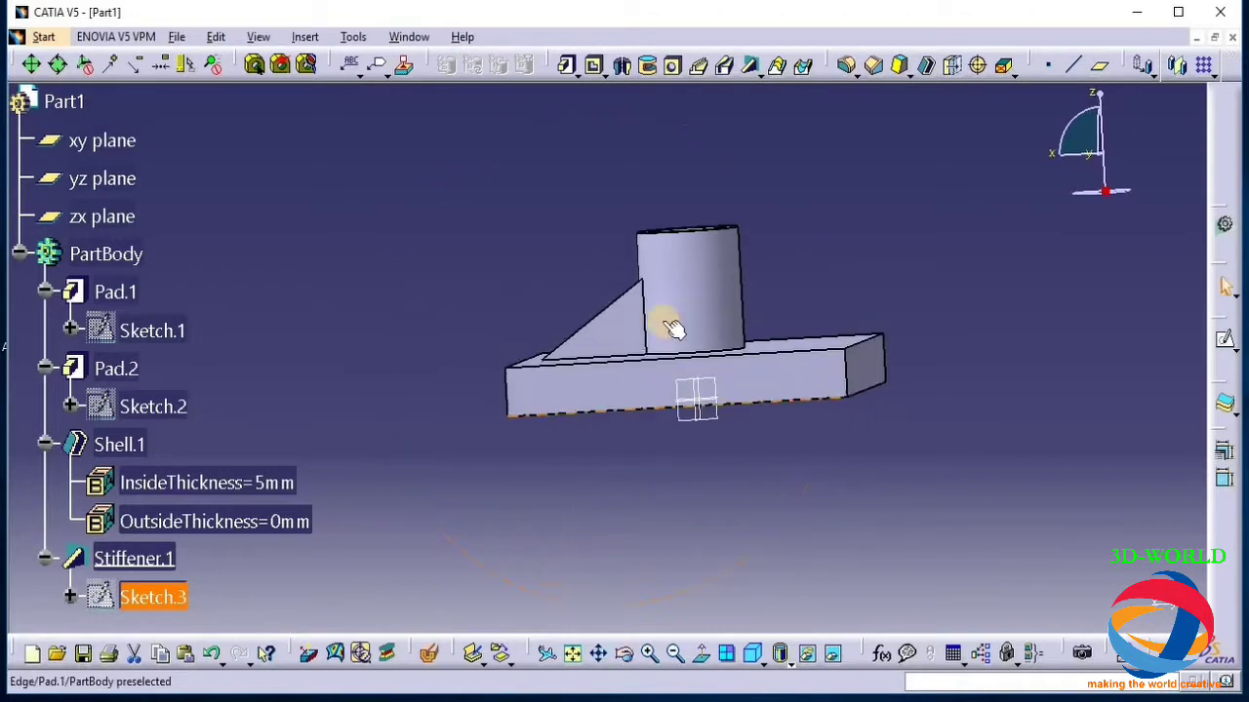
{"action": "left_click", "coordinate": [137, 559]}
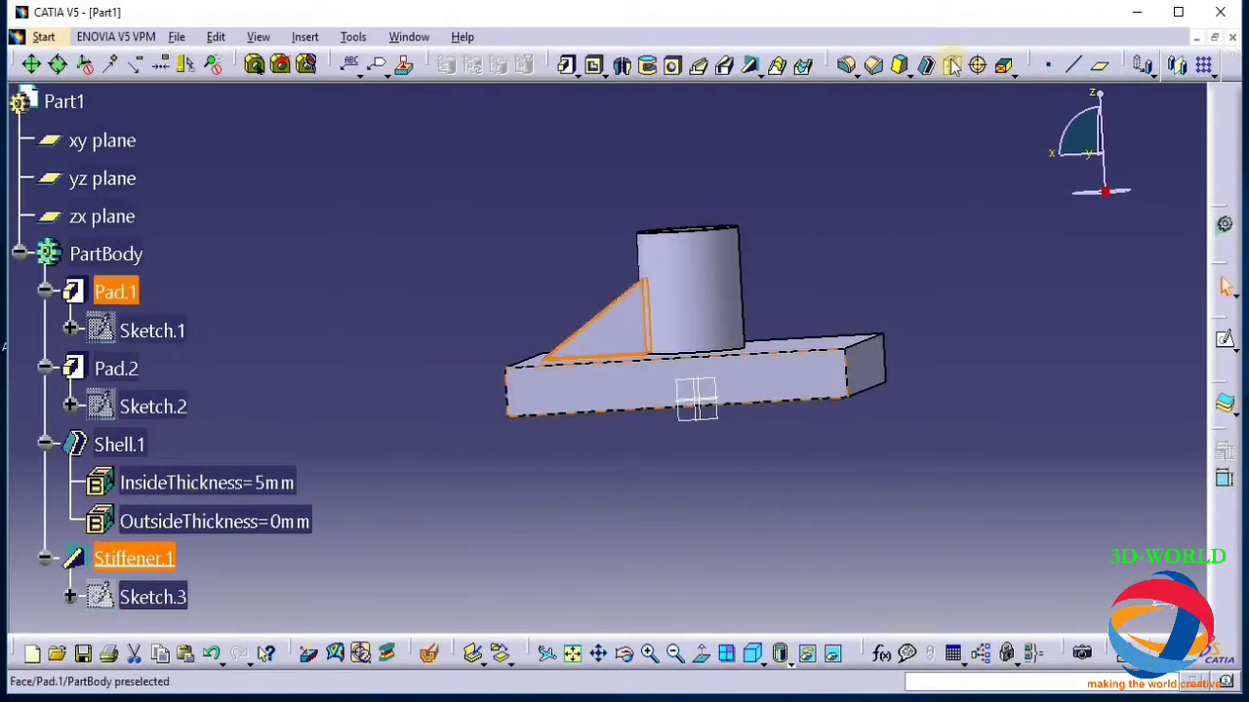
{"action": "left_click", "coordinate": [1178, 67]}
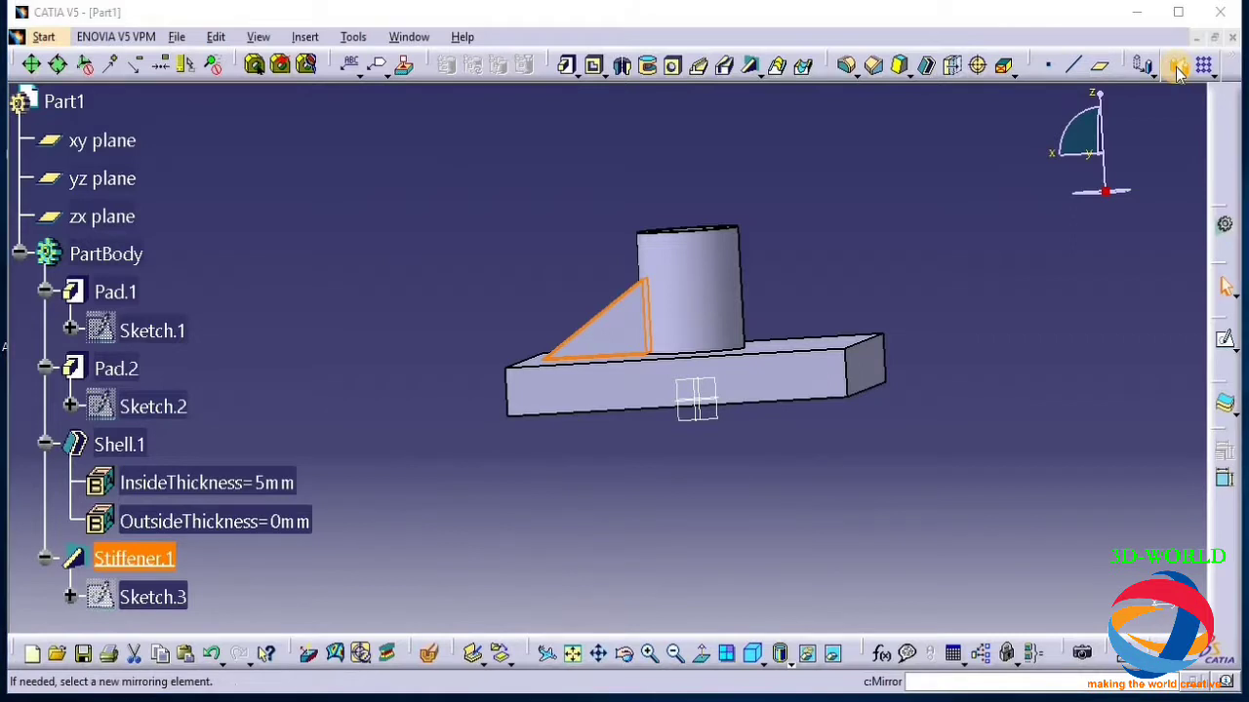
{"action": "left_click", "coordinate": [696, 402]}
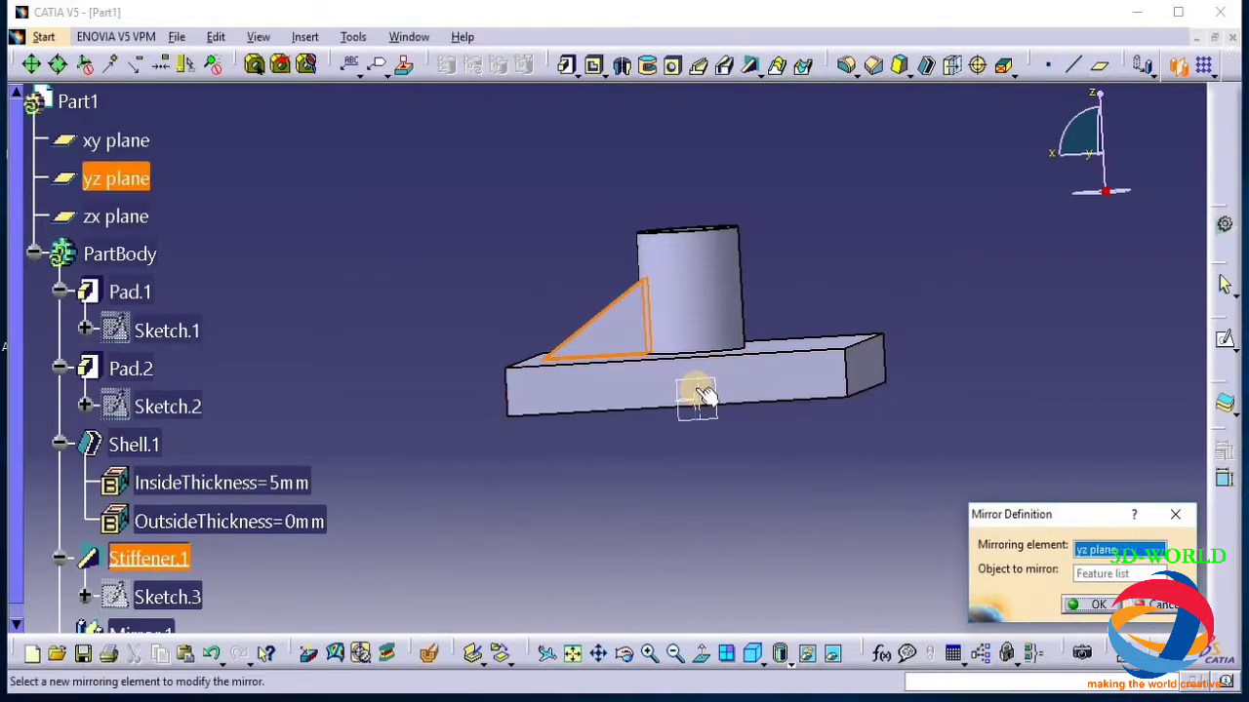
{"action": "left_click", "coordinate": [1080, 601]}
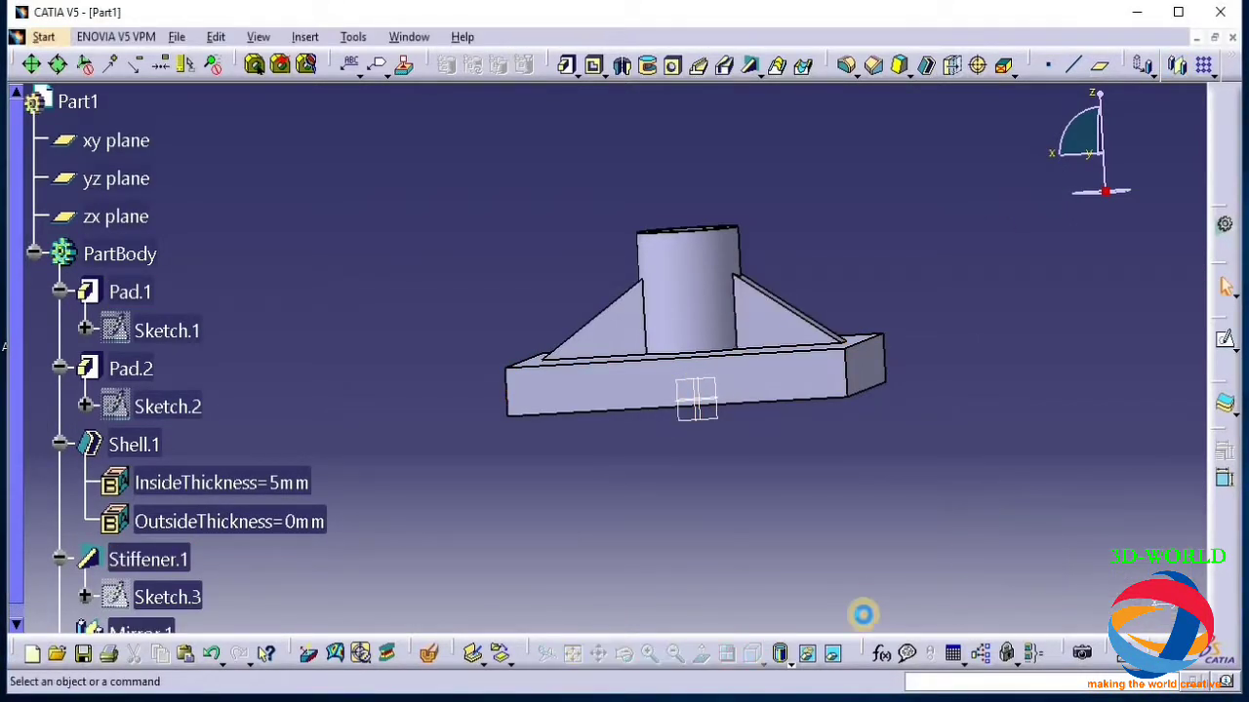
Start a sketch on the yz plane and cut the part by the sketch plane to expose its section
{"action": "left_click", "coordinate": [629, 653]}
{"action": "left_click_drag", "start_coordinate": [926, 482], "coordinate": [615, 459]}
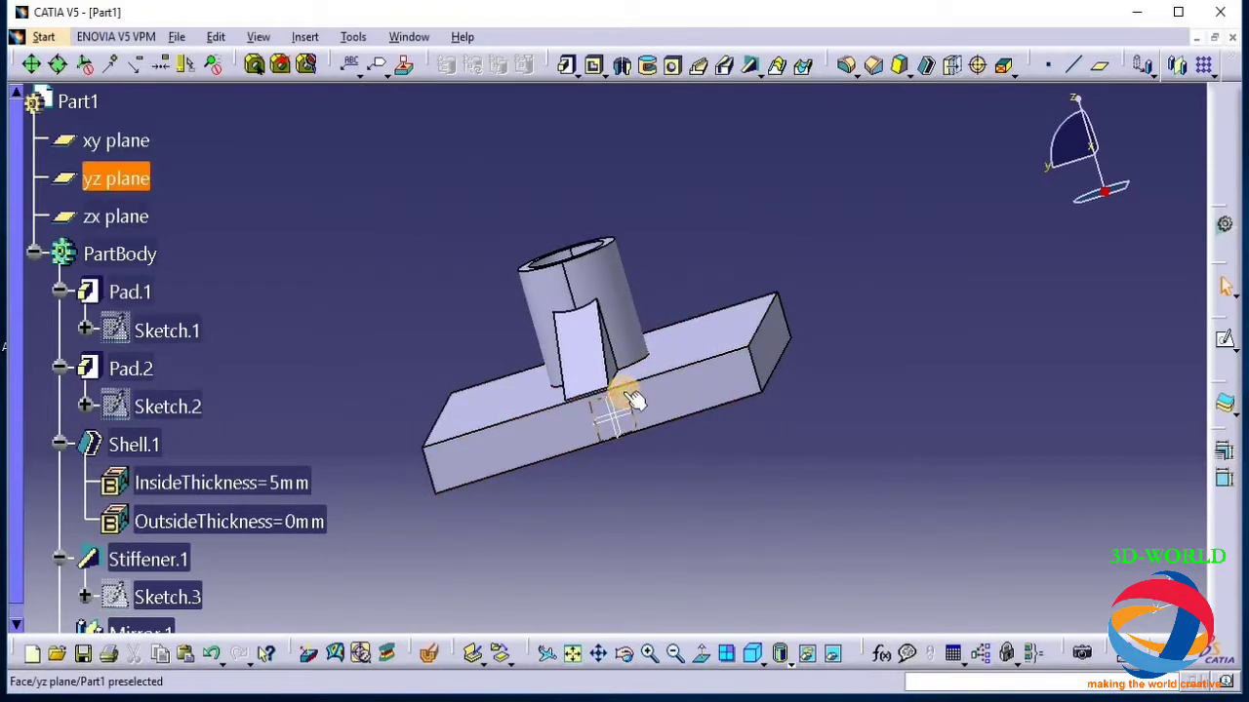
{"action": "left_click", "coordinate": [1224, 346]}
{"action": "left_click", "coordinate": [779, 654]}
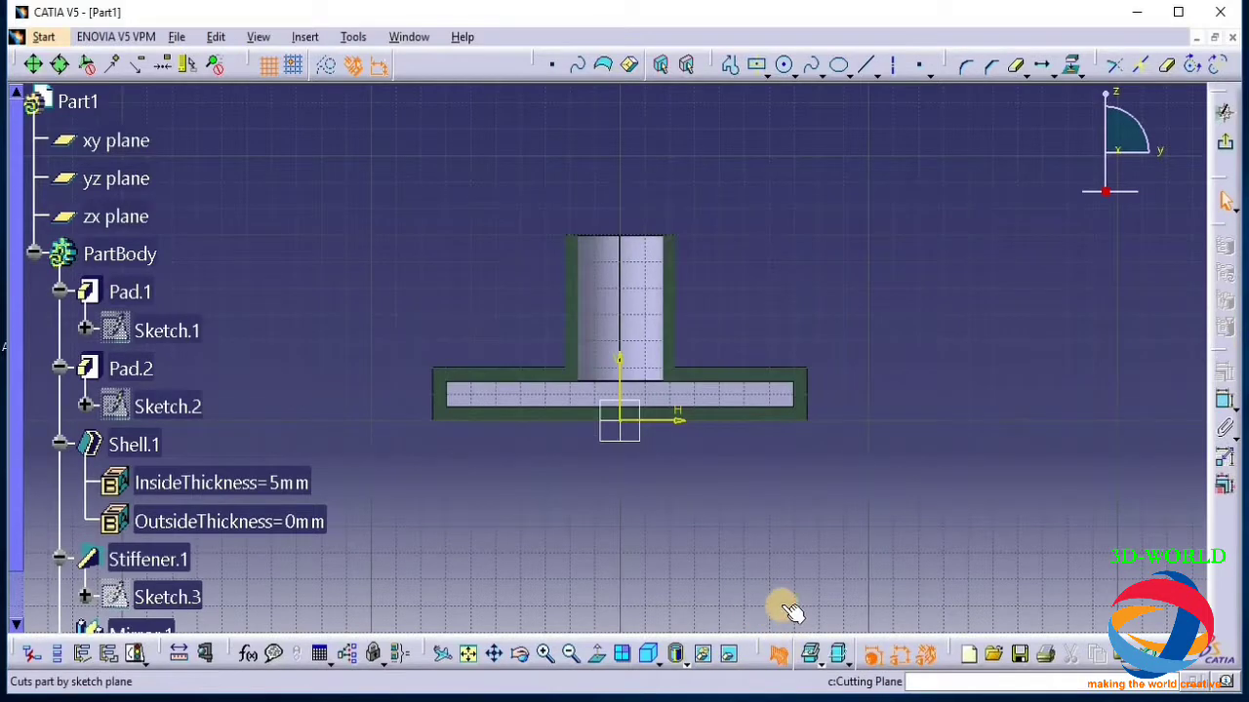
Draw an inclined line about 57 mm long from the tube's outer wall down to the plate's top and exit the sketch
{"action": "left_click", "coordinate": [866, 64]}
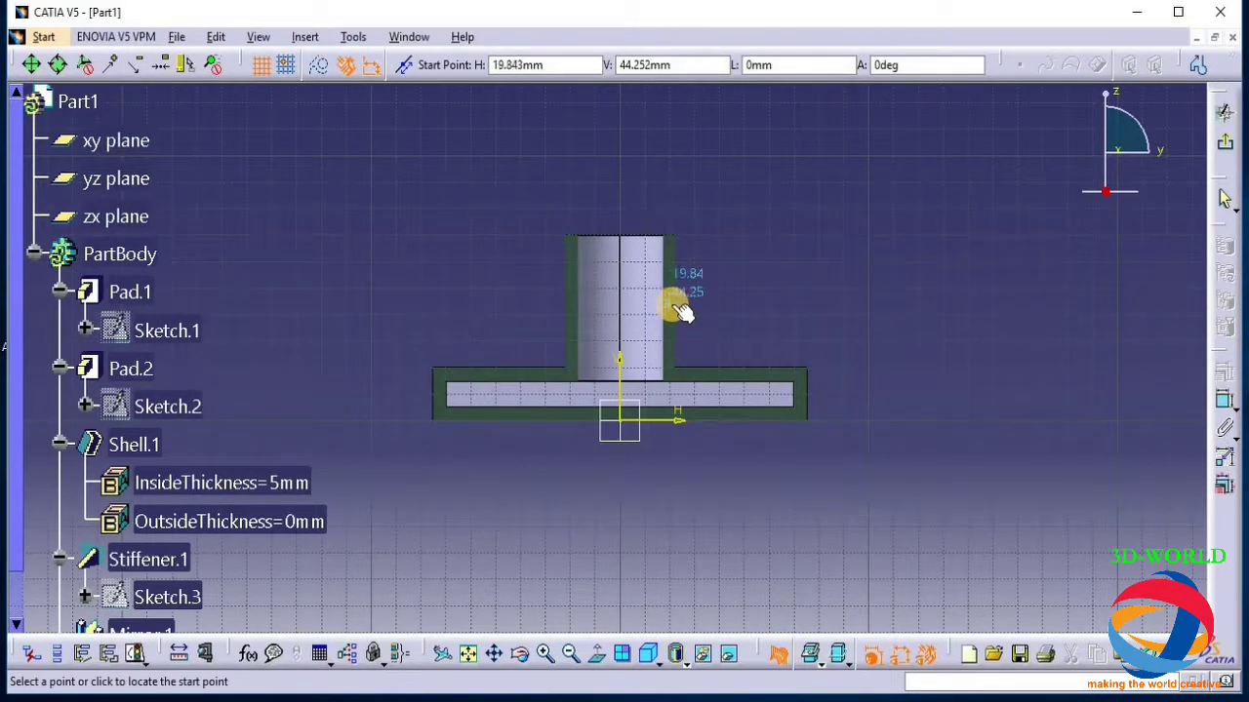
{"action": "left_click", "coordinate": [670, 306]}
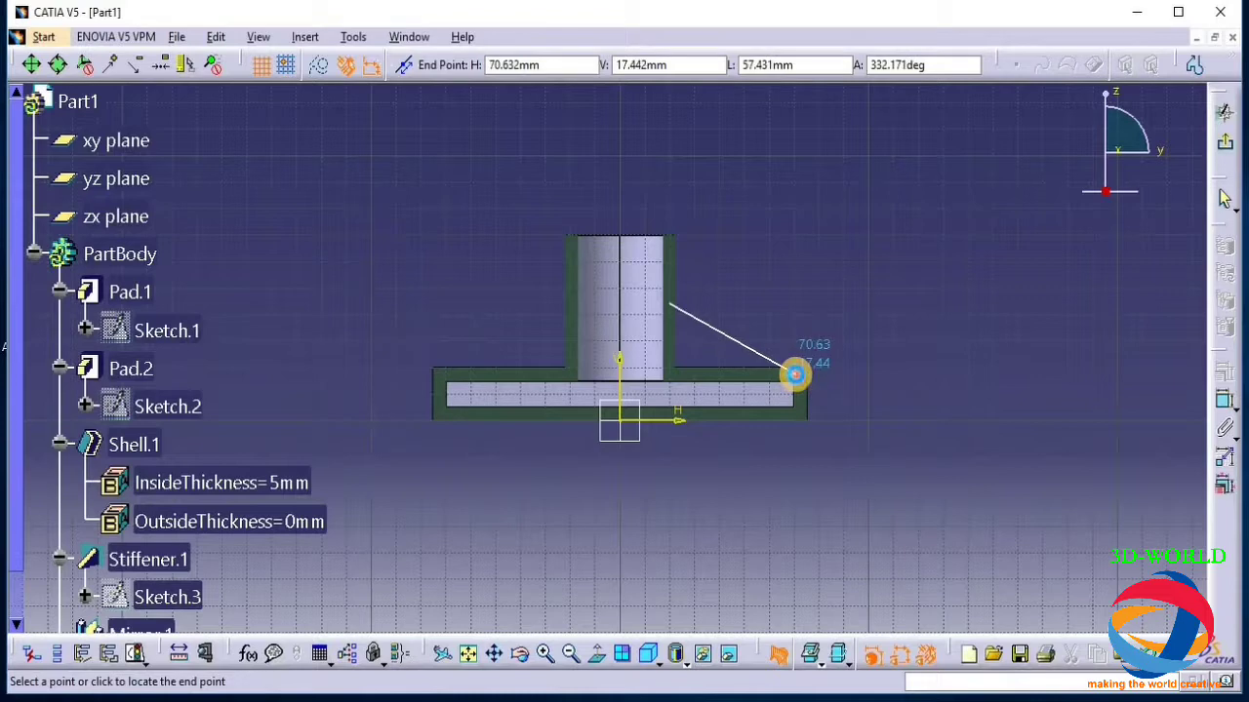
{"action": "left_click", "coordinate": [795, 373]}
{"action": "left_click", "coordinate": [1223, 153]}
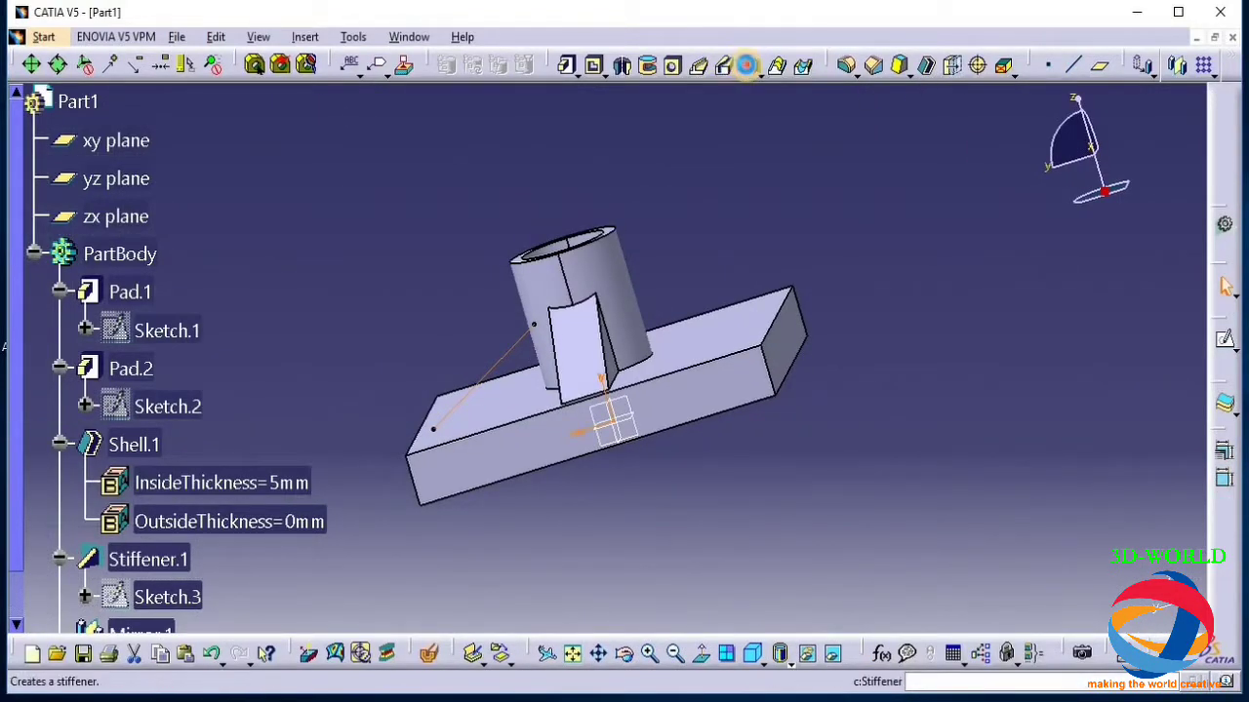
Create a 20 mm thick stiffener from Sketch.4 in From Side mode with Neutral Fiber, and check the settings of Stiffener.1
{"action": "left_click", "coordinate": [751, 65]}
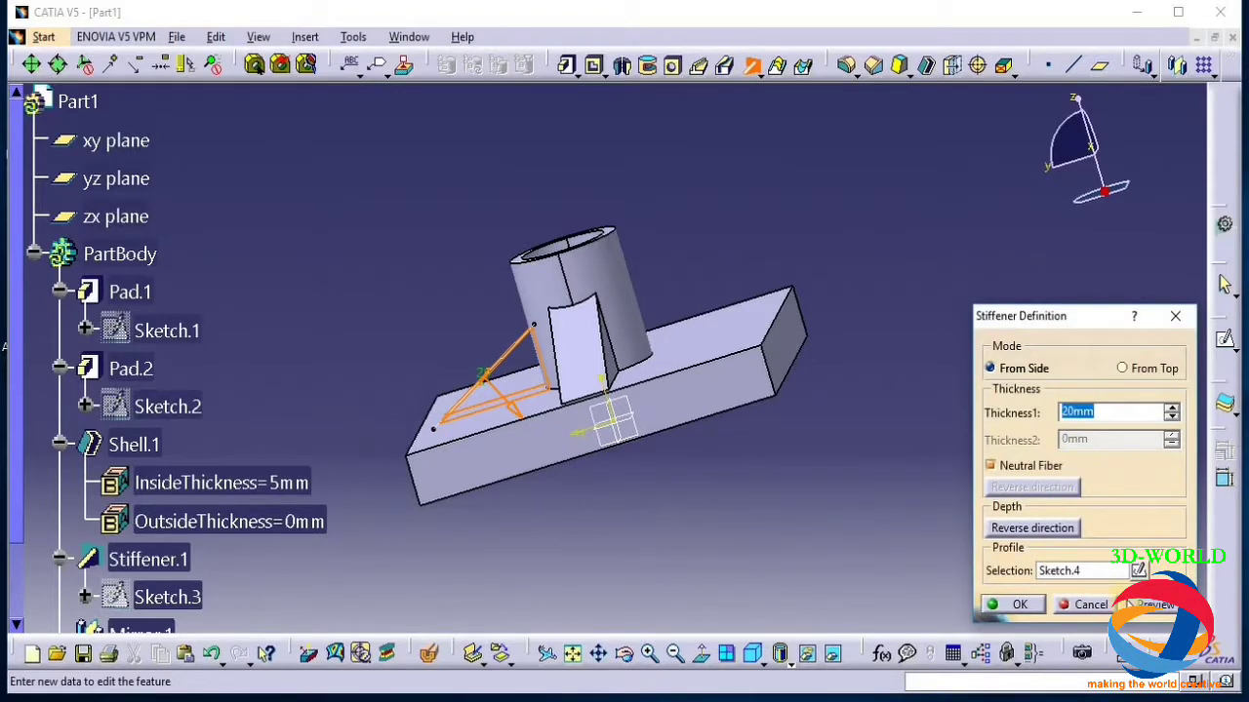
{"action": "left_click", "coordinate": [1156, 605]}
{"action": "left_click", "coordinate": [1009, 605]}
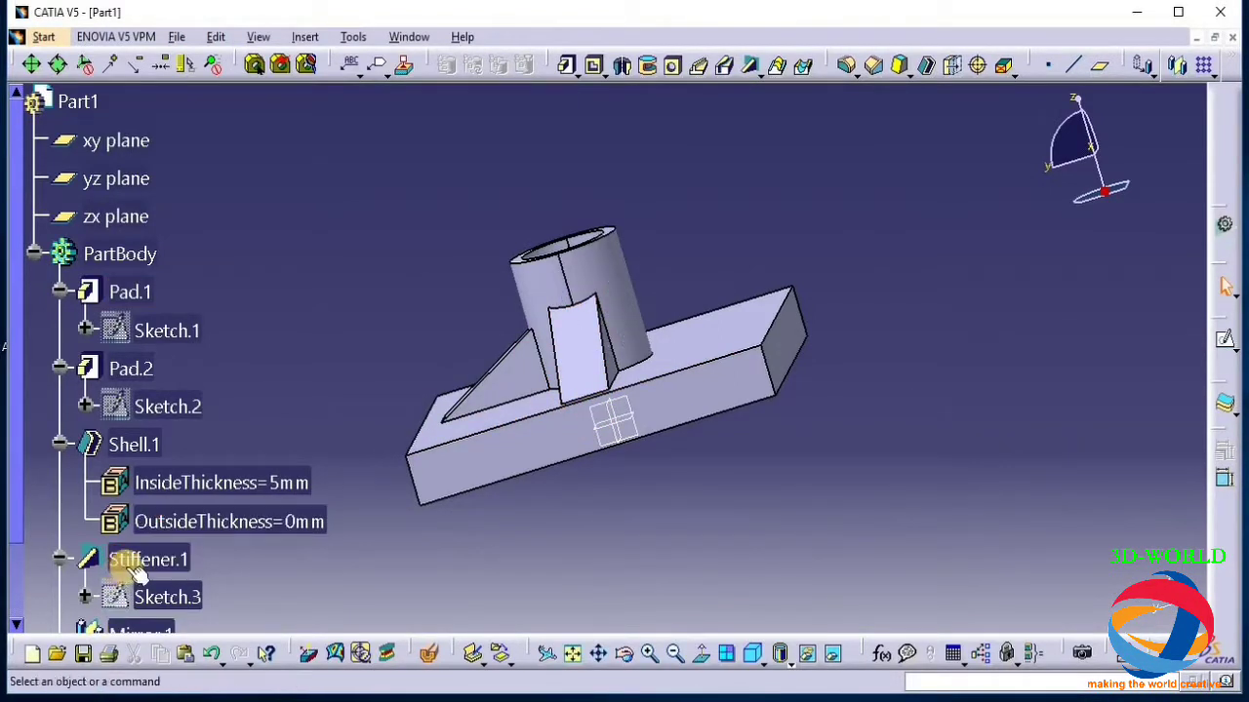
{"action": "double_click", "coordinate": [151, 558]}
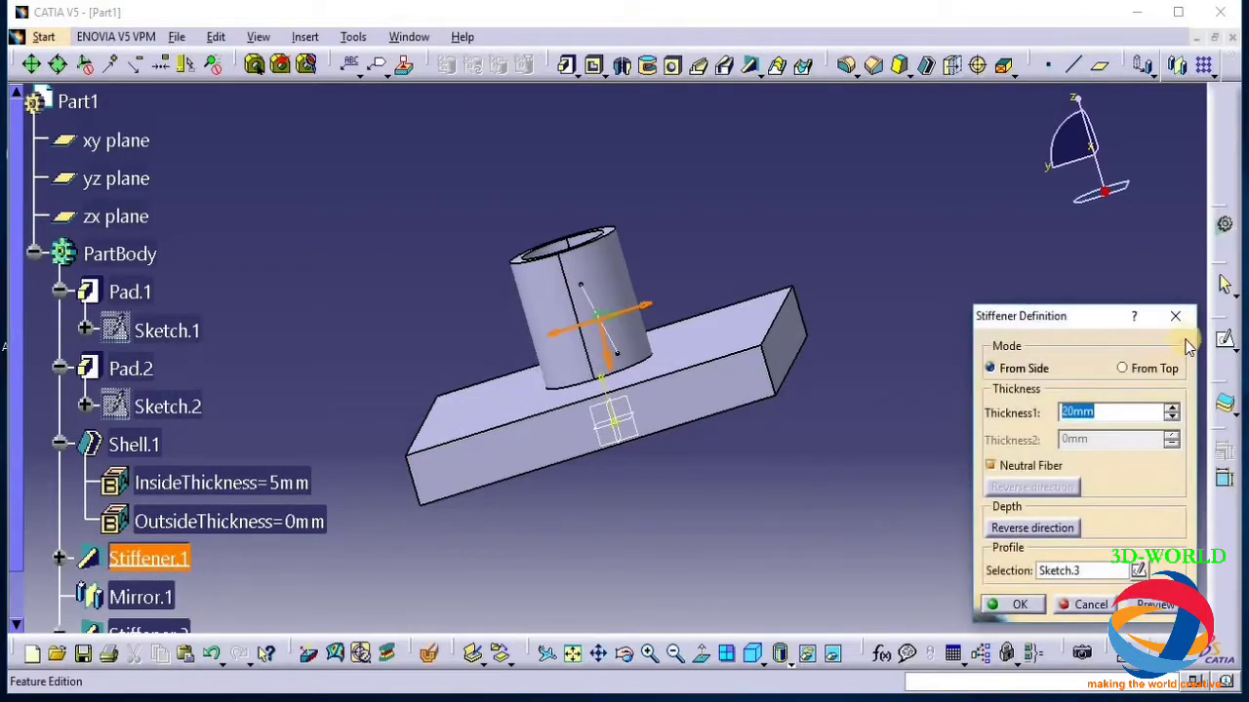
{"action": "left_click", "coordinate": [1170, 320]}
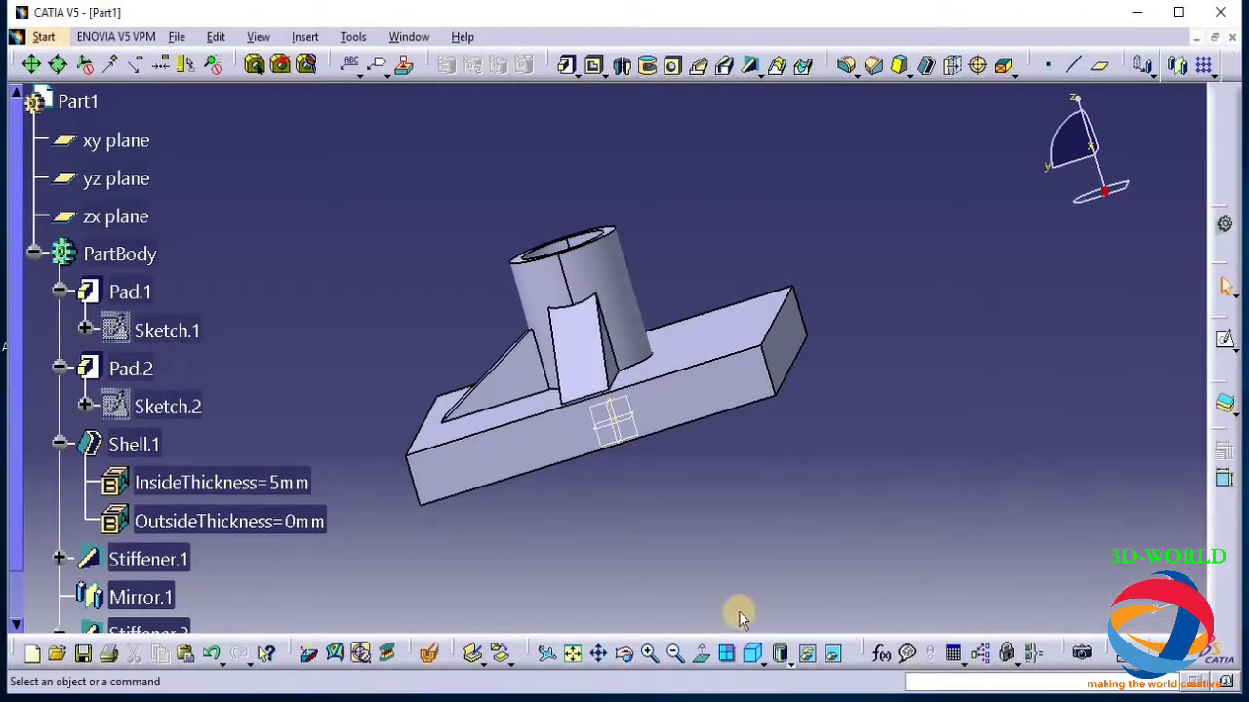
Mirror Stiffener.3 about the zx plane to the opposite side of the tube
{"action": "left_click", "coordinate": [624, 653]}
{"action": "left_click_drag", "start_coordinate": [820, 479], "coordinate": [496, 536]}
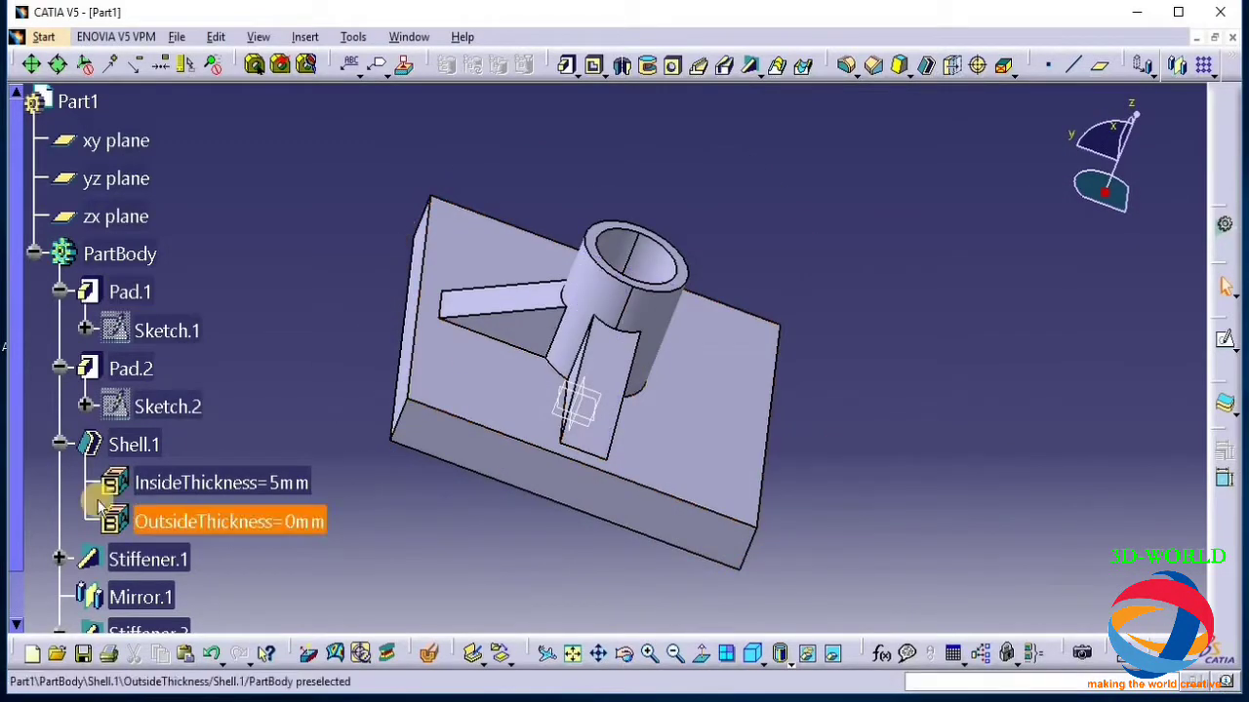
{"action": "left_click_drag", "start_coordinate": [13, 488], "coordinate": [14, 572]}
{"action": "left_click", "coordinate": [169, 577]}
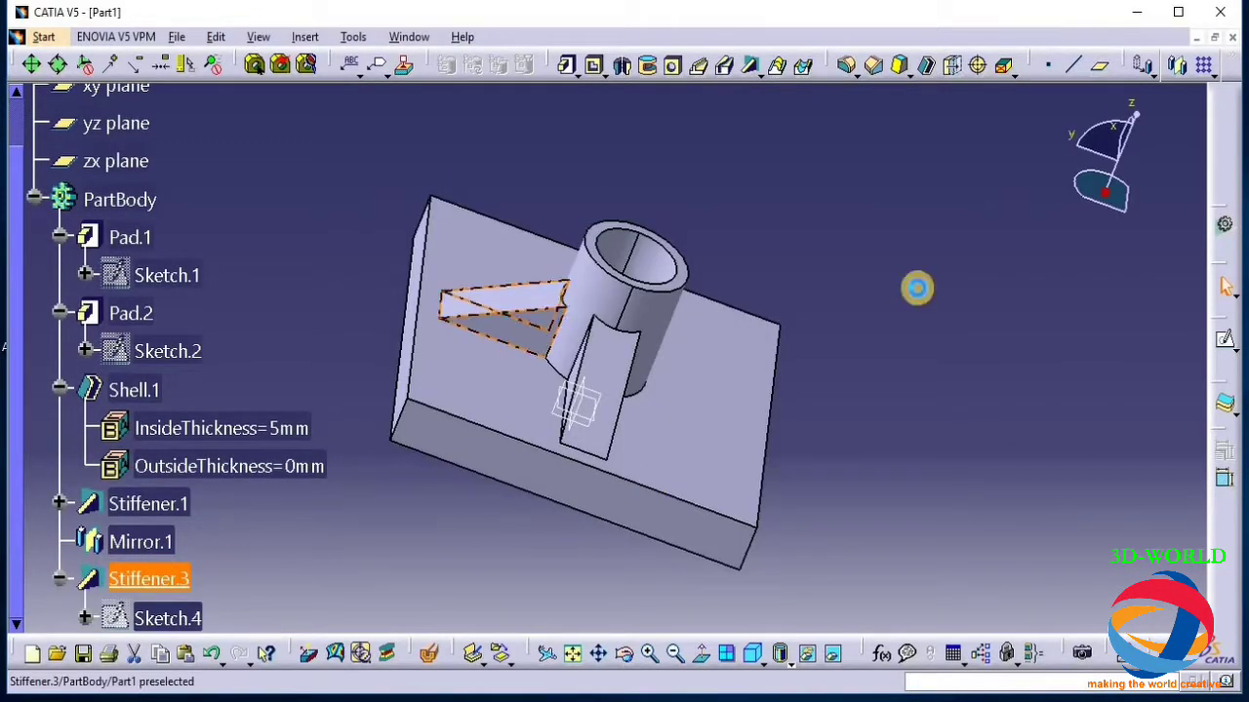
{"action": "left_click", "coordinate": [1176, 66]}
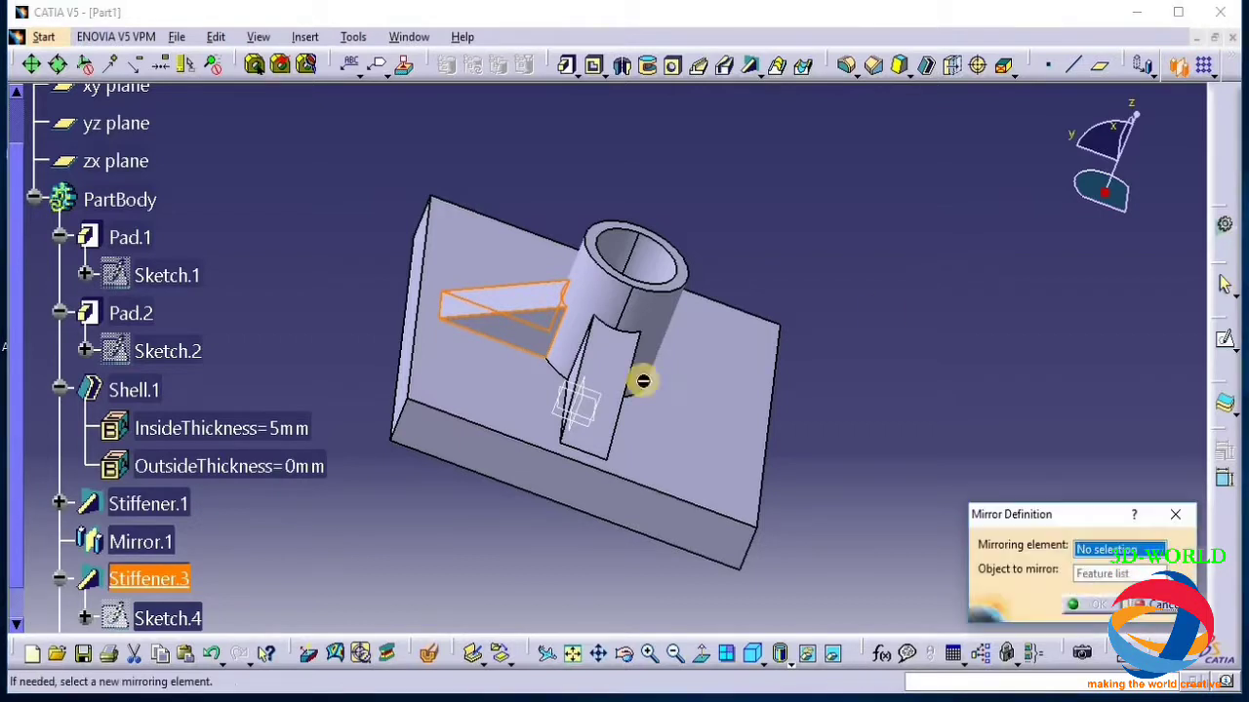
{"action": "left_click", "coordinate": [579, 407]}
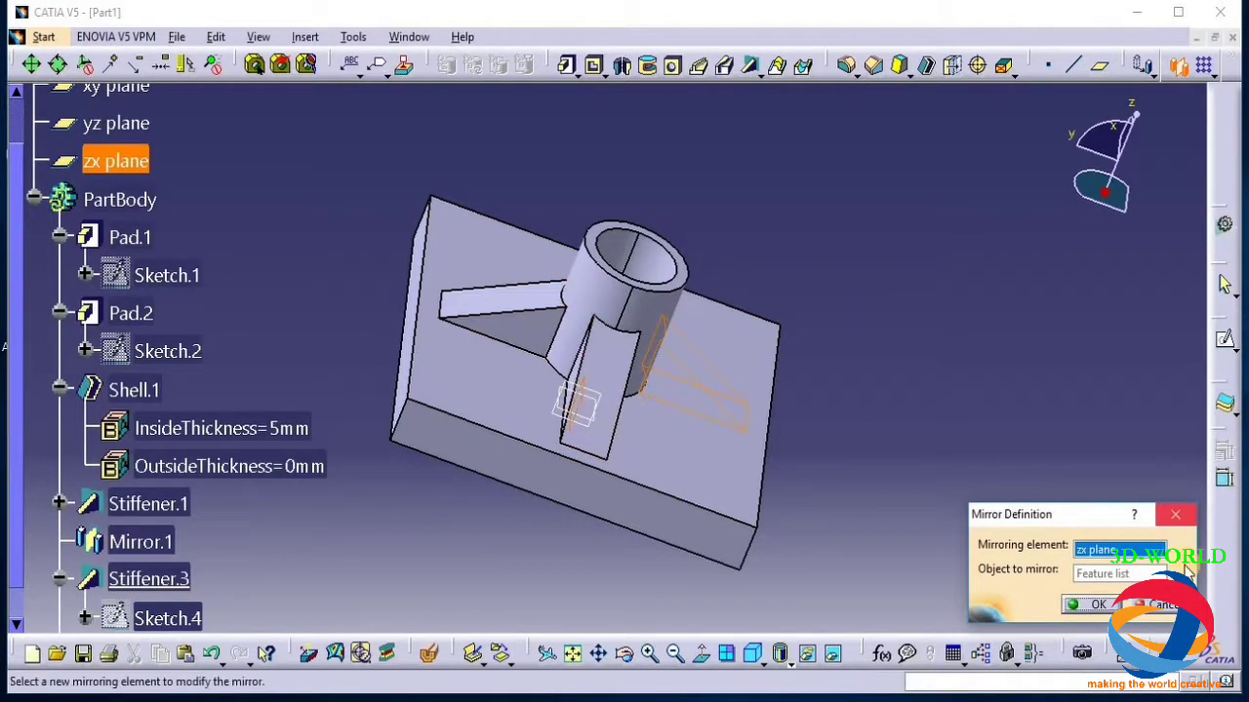
{"action": "left_click", "coordinate": [1090, 605]}
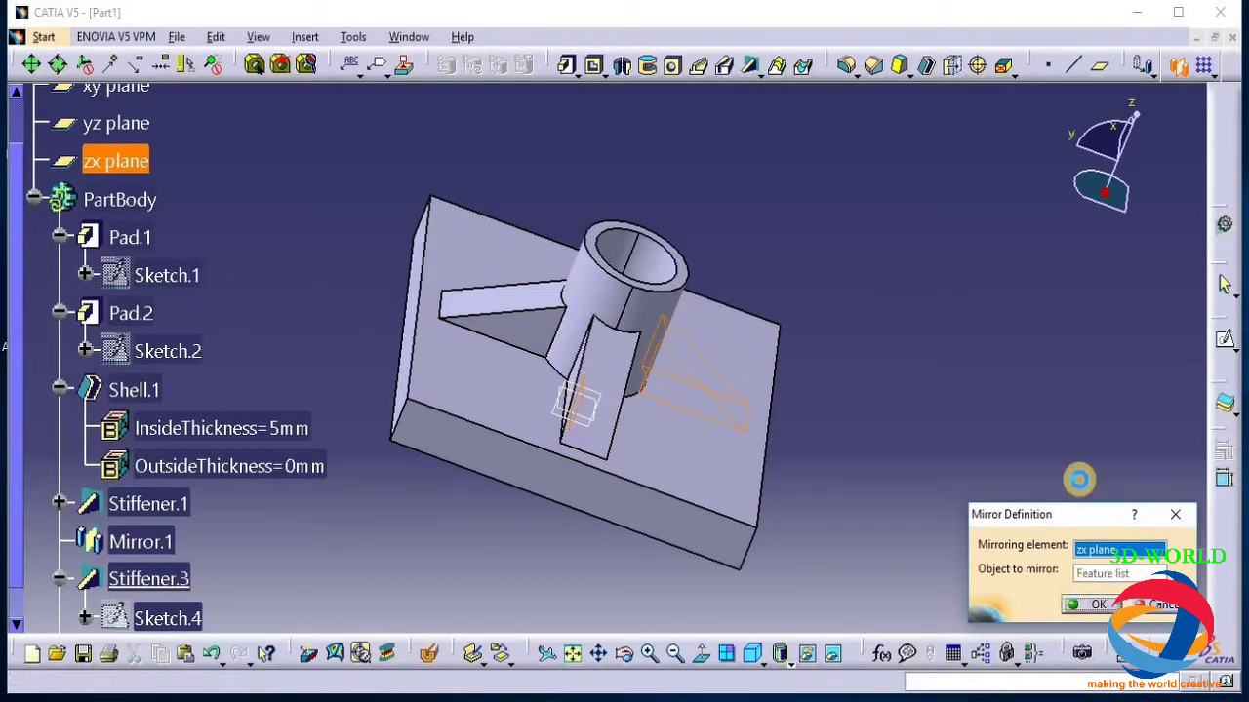
Examine the stiffeners around the tube from several angles and close Part1 without saving the changes
{"action": "left_click", "coordinate": [624, 653]}
{"action": "left_click_drag", "start_coordinate": [752, 418], "coordinate": [894, 466]}
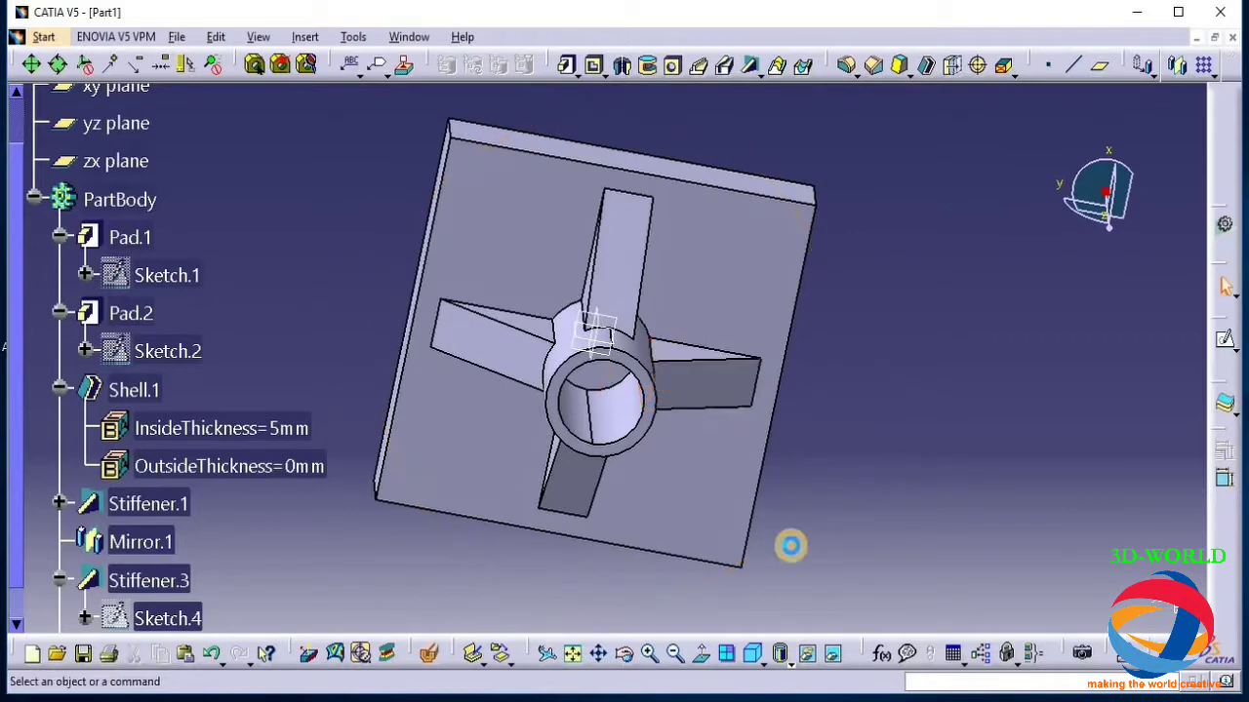
{"action": "left_click", "coordinate": [624, 651]}
{"action": "left_click_drag", "start_coordinate": [618, 624], "coordinate": [559, 255]}
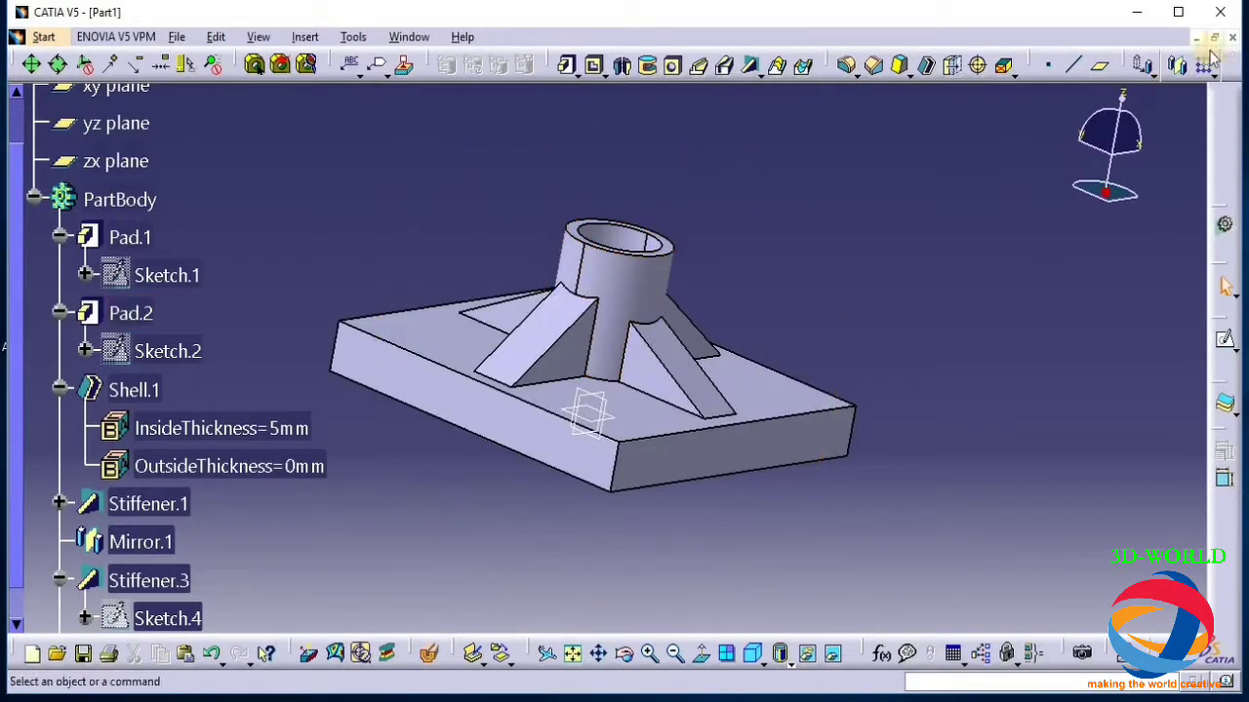
{"action": "left_click", "coordinate": [1231, 36]}
{"action": "left_click", "coordinate": [675, 400]}
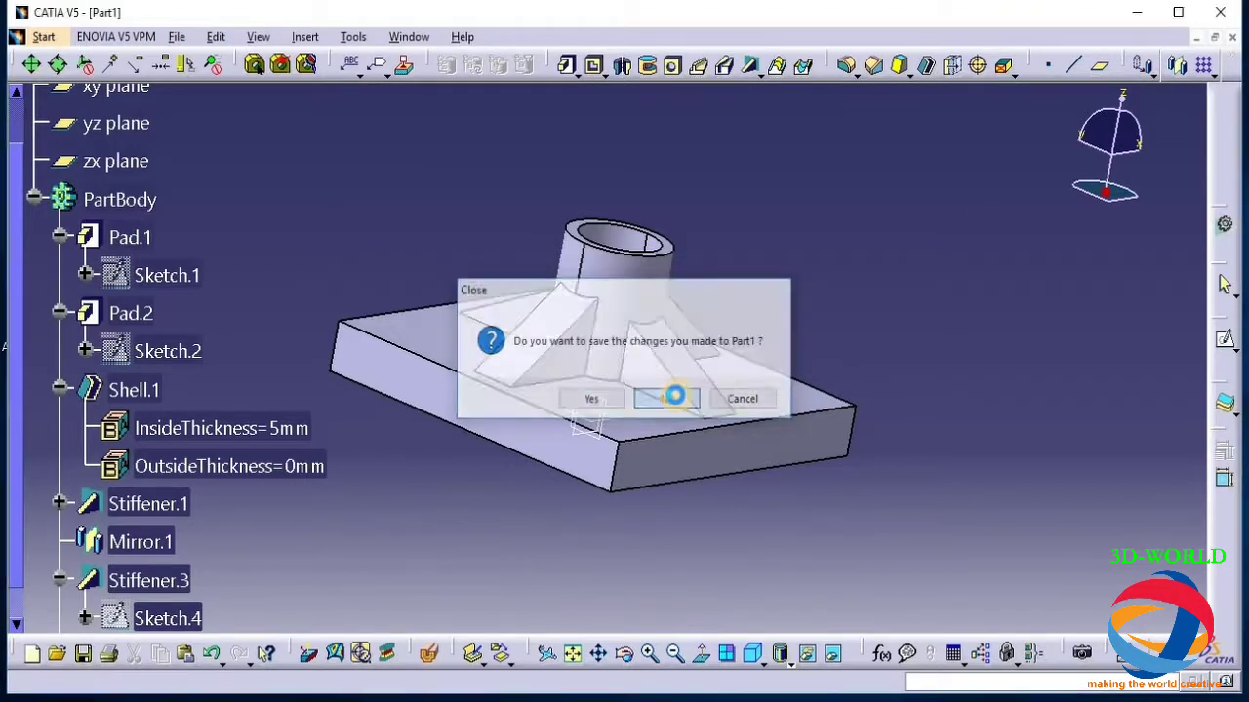
Create a new part in the Part Design workbench with the default part name
{"action": "left_click", "coordinate": [24, 38]}
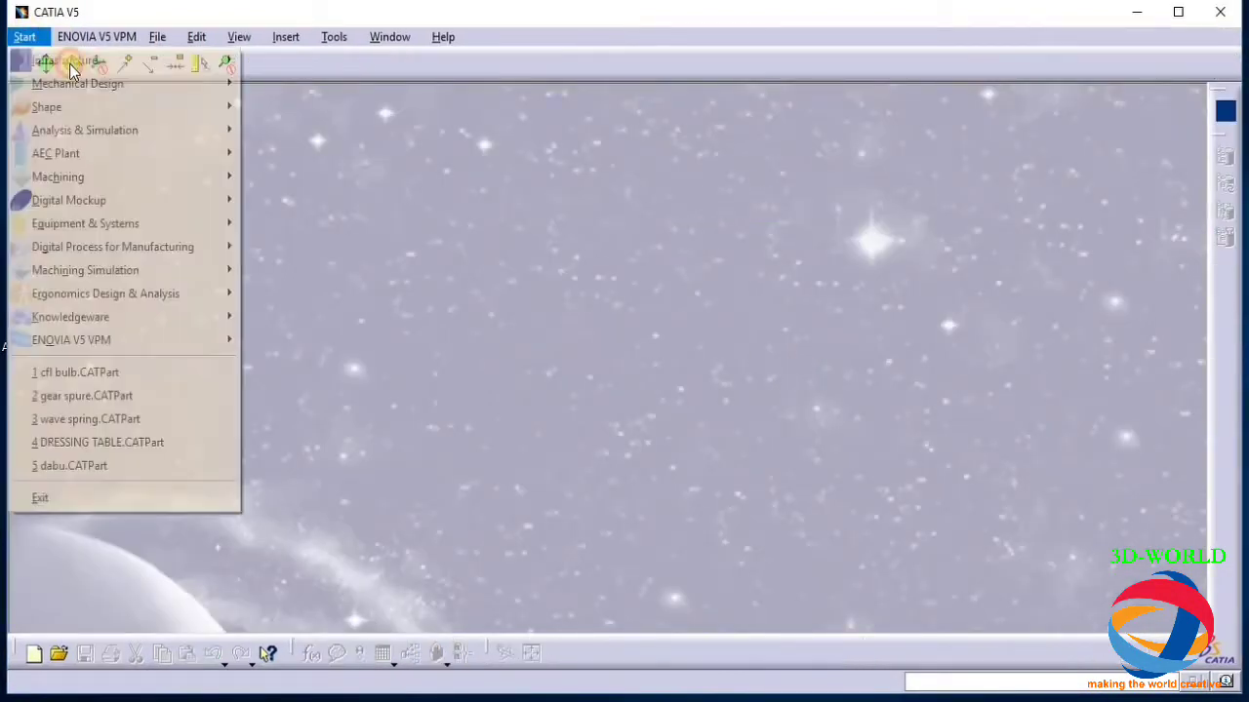
{"action": "mouse_move", "coordinate": [103, 82]}
{"action": "left_click", "coordinate": [273, 86]}
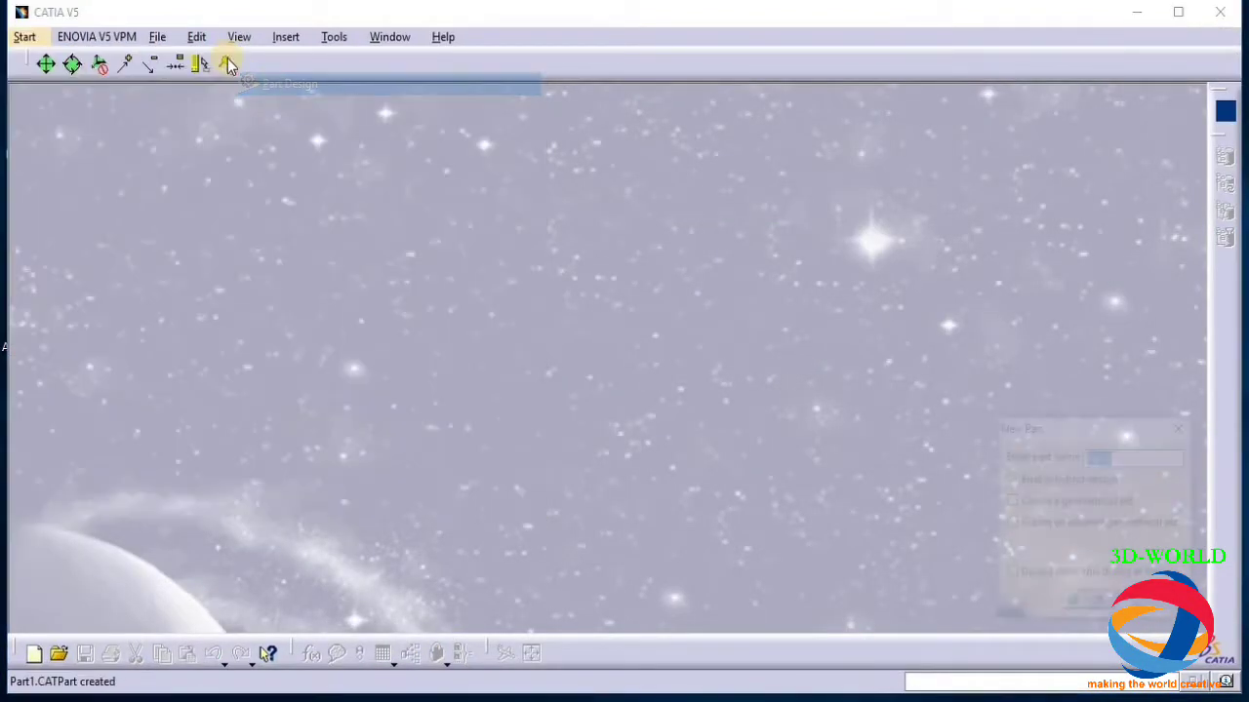
{"action": "left_click", "coordinate": [1079, 604]}
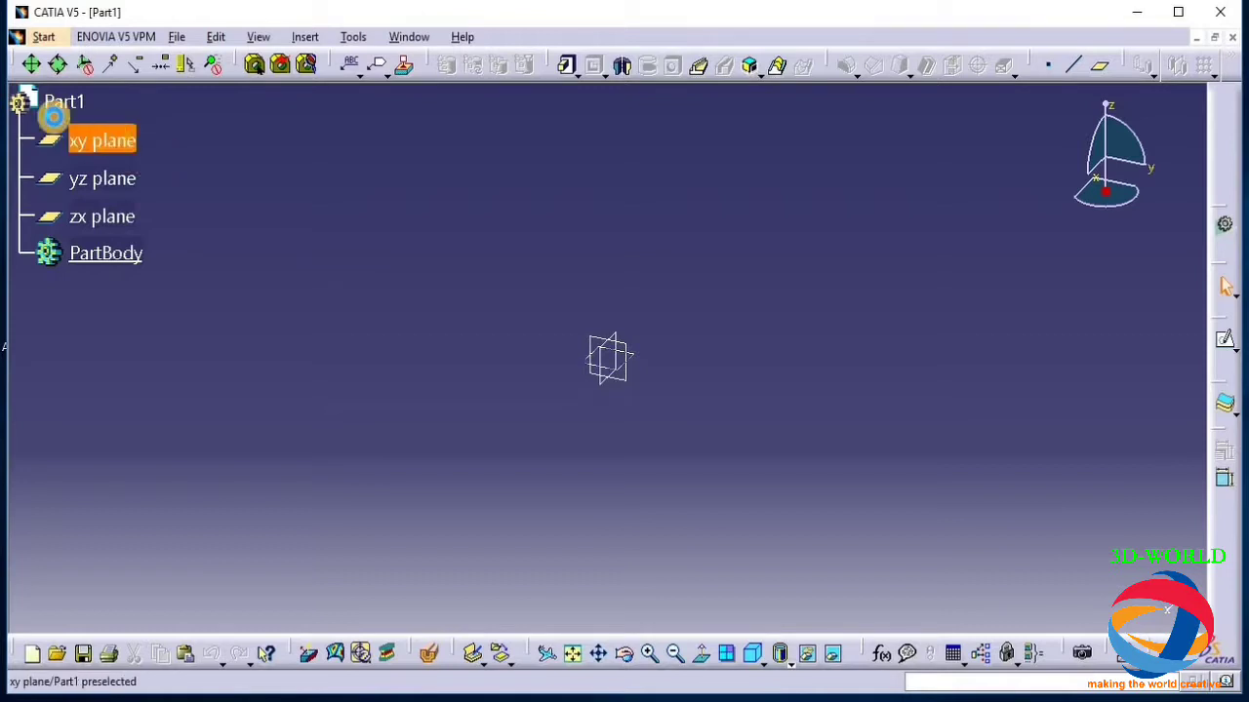
Sketch a circle of about 50.5 mm radius centred on the origin on the xy plane and exit the sketch
{"action": "left_click", "coordinate": [66, 142]}
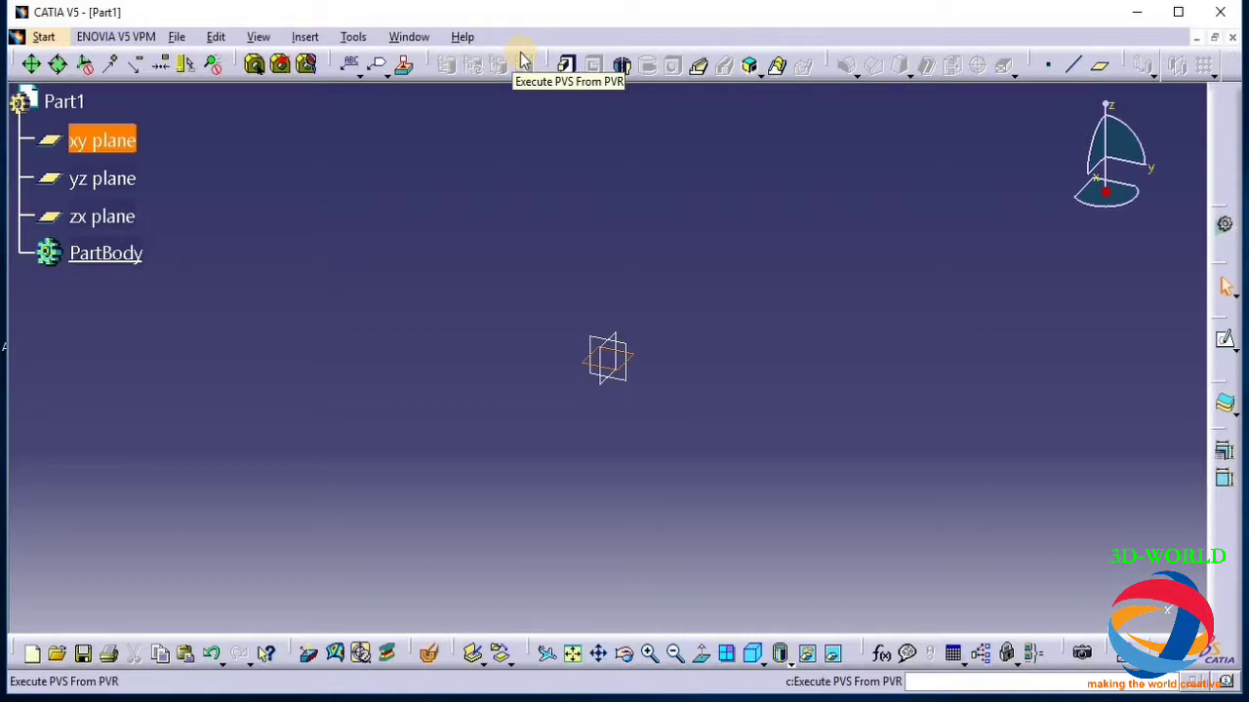
{"action": "left_click", "coordinate": [1227, 340]}
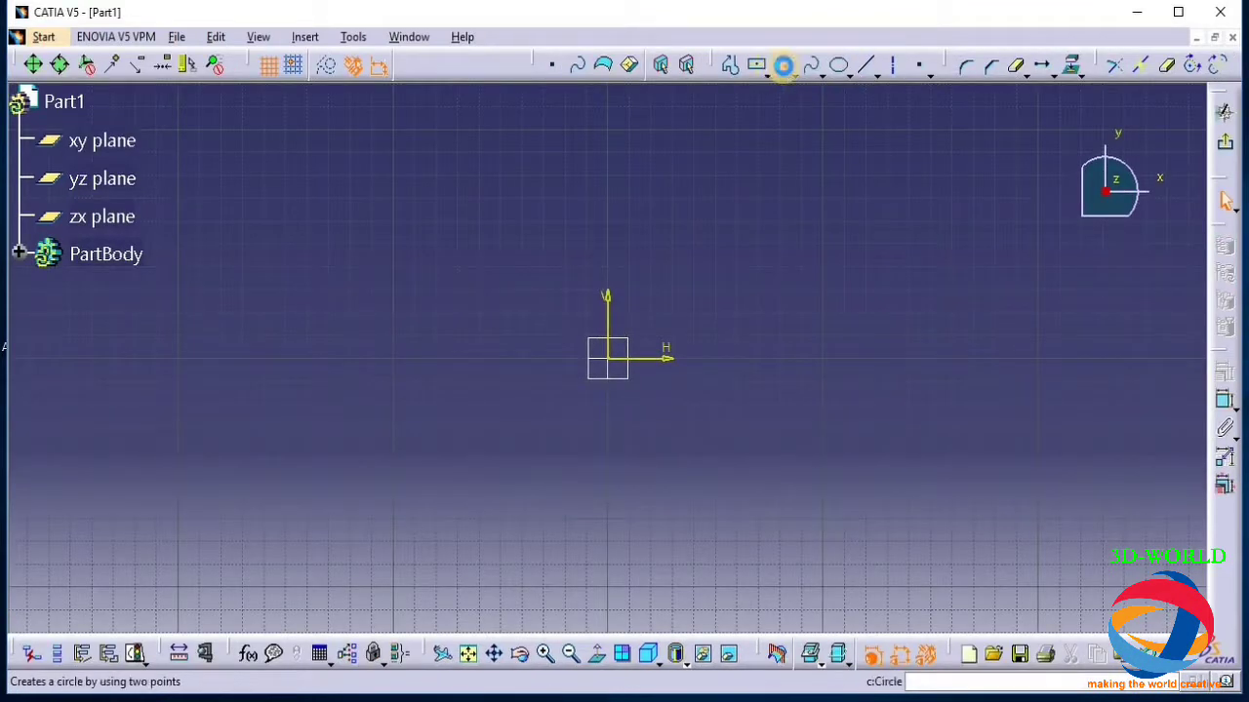
{"action": "left_click", "coordinate": [780, 64]}
{"action": "left_click", "coordinate": [608, 357]}
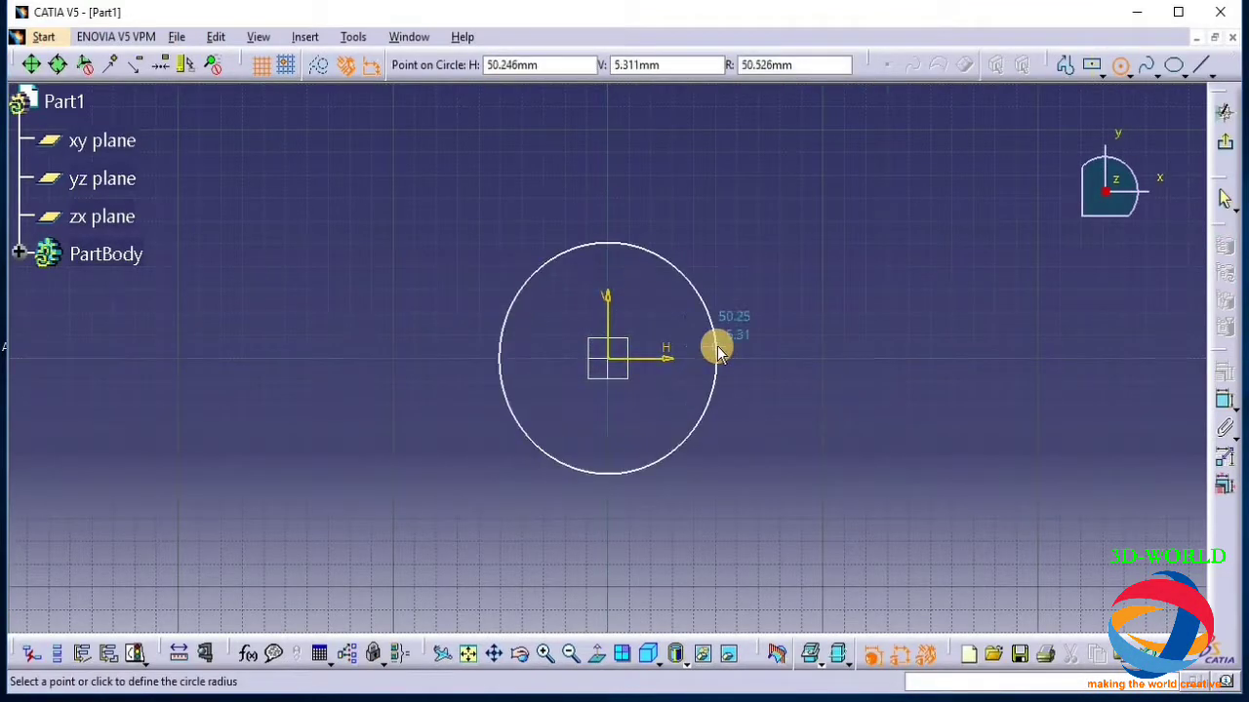
{"action": "left_click", "coordinate": [717, 349]}
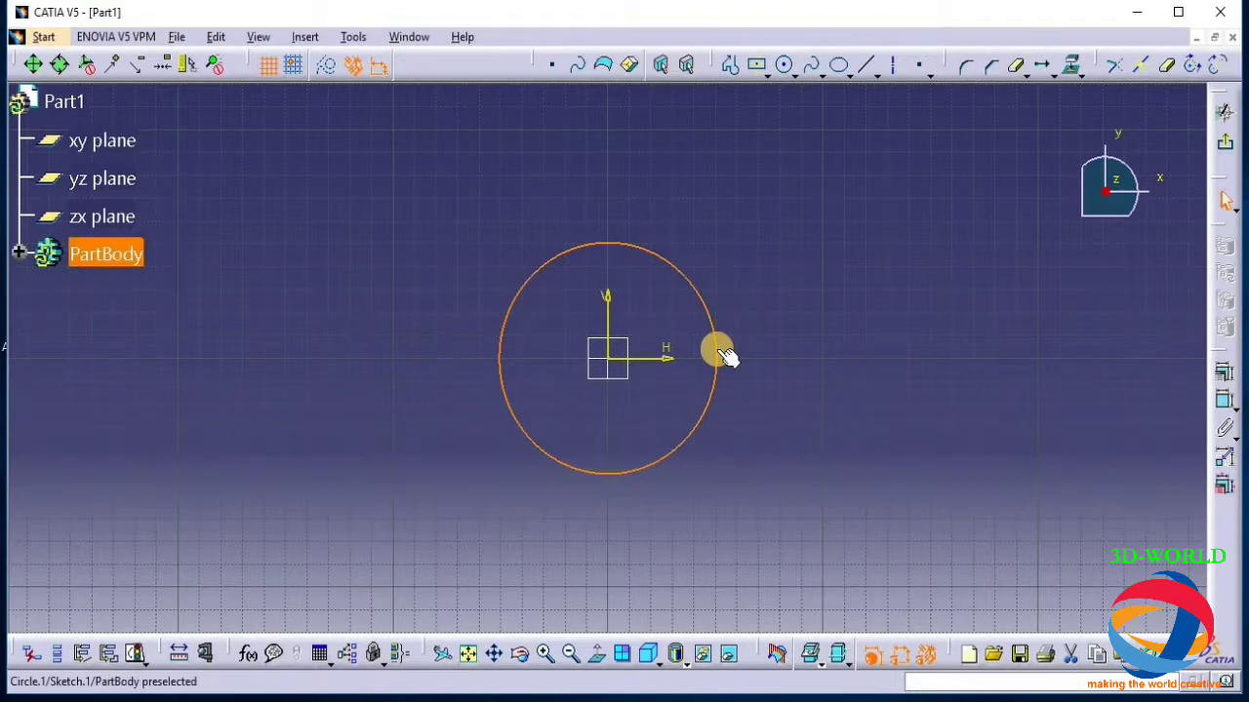
{"action": "left_click", "coordinate": [779, 453]}
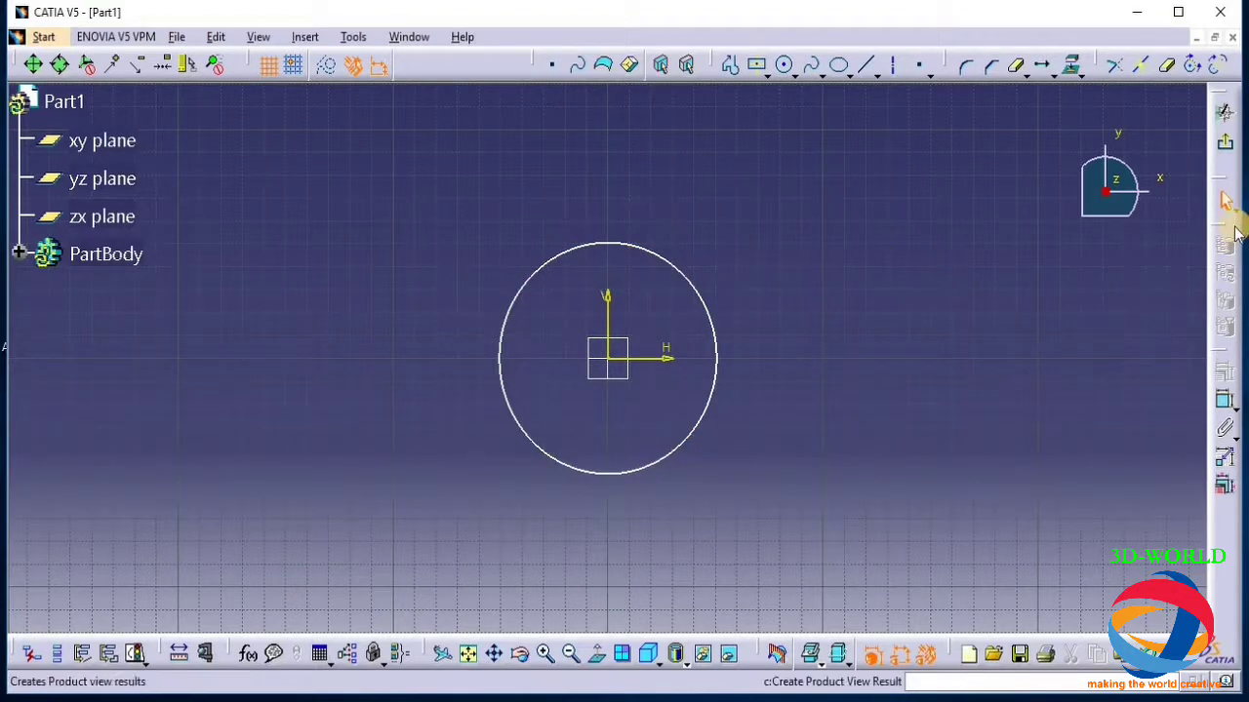
{"action": "left_click", "coordinate": [1225, 112]}
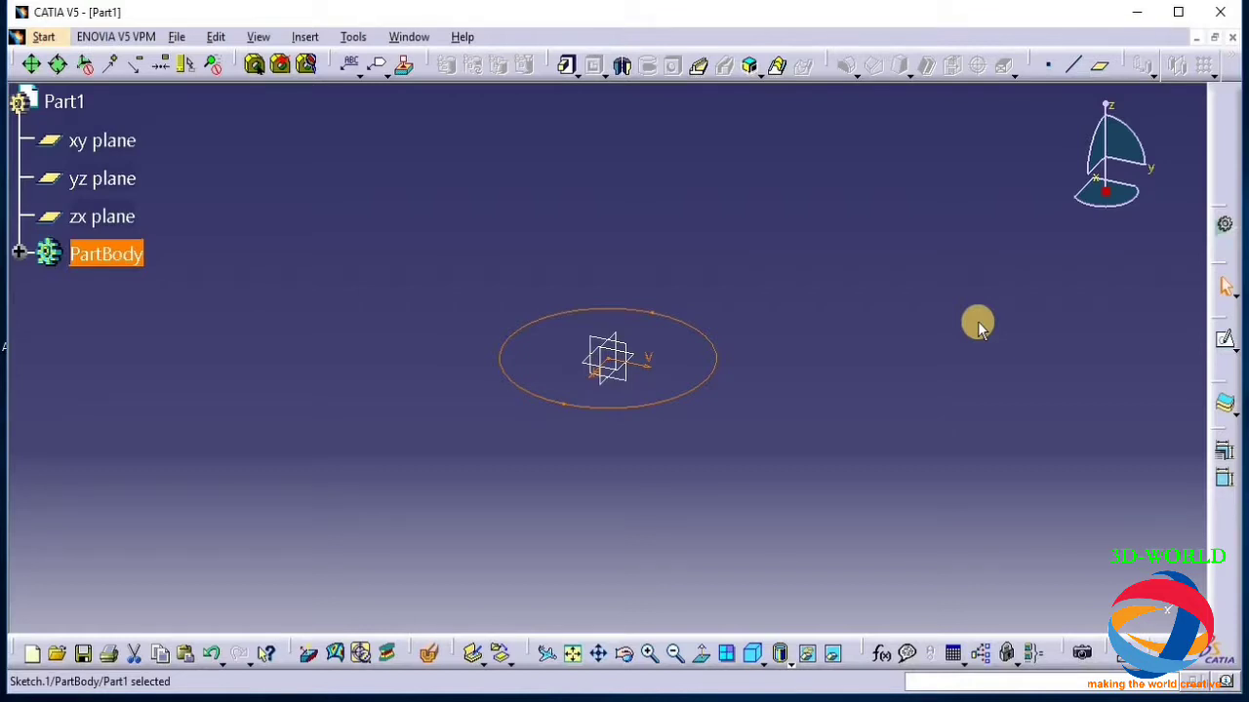
Create a reference plane offset 40 mm above the xy plane
{"action": "left_click", "coordinate": [582, 521]}
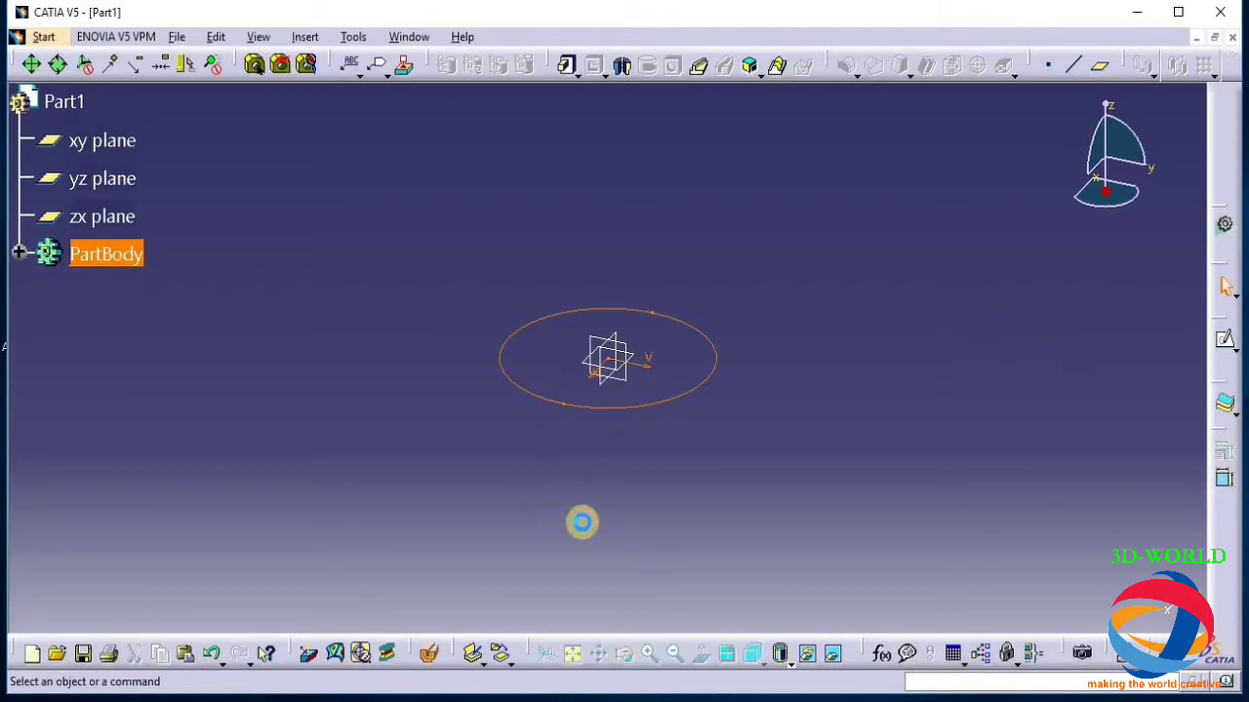
{"action": "left_click_drag", "start_coordinate": [596, 625], "coordinate": [660, 579]}
{"action": "left_click", "coordinate": [629, 368]}
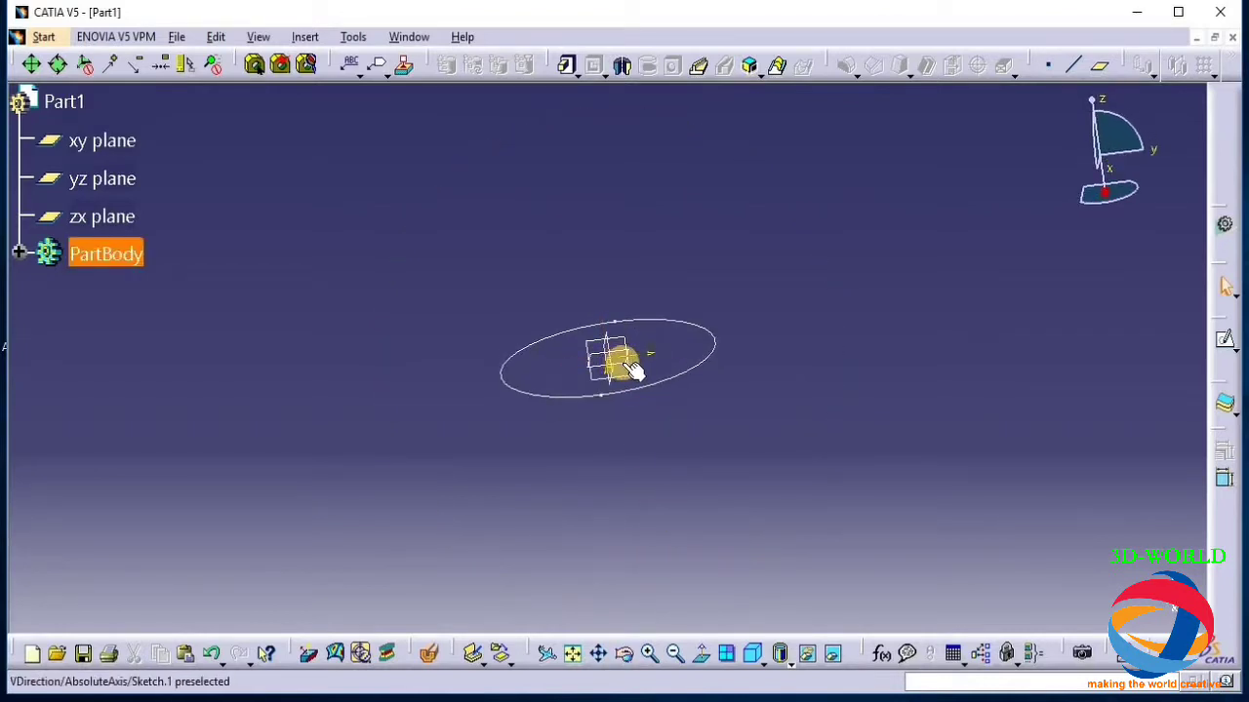
{"action": "left_click", "coordinate": [623, 365]}
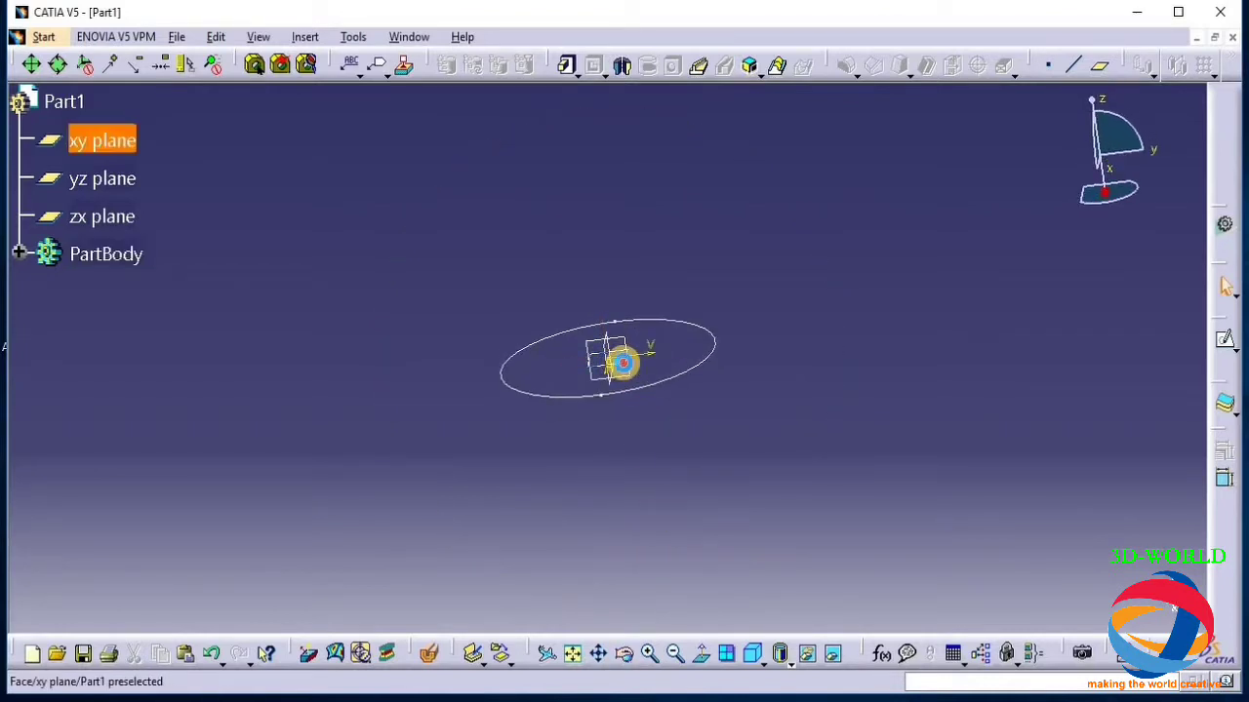
{"action": "left_click", "coordinate": [1101, 66]}
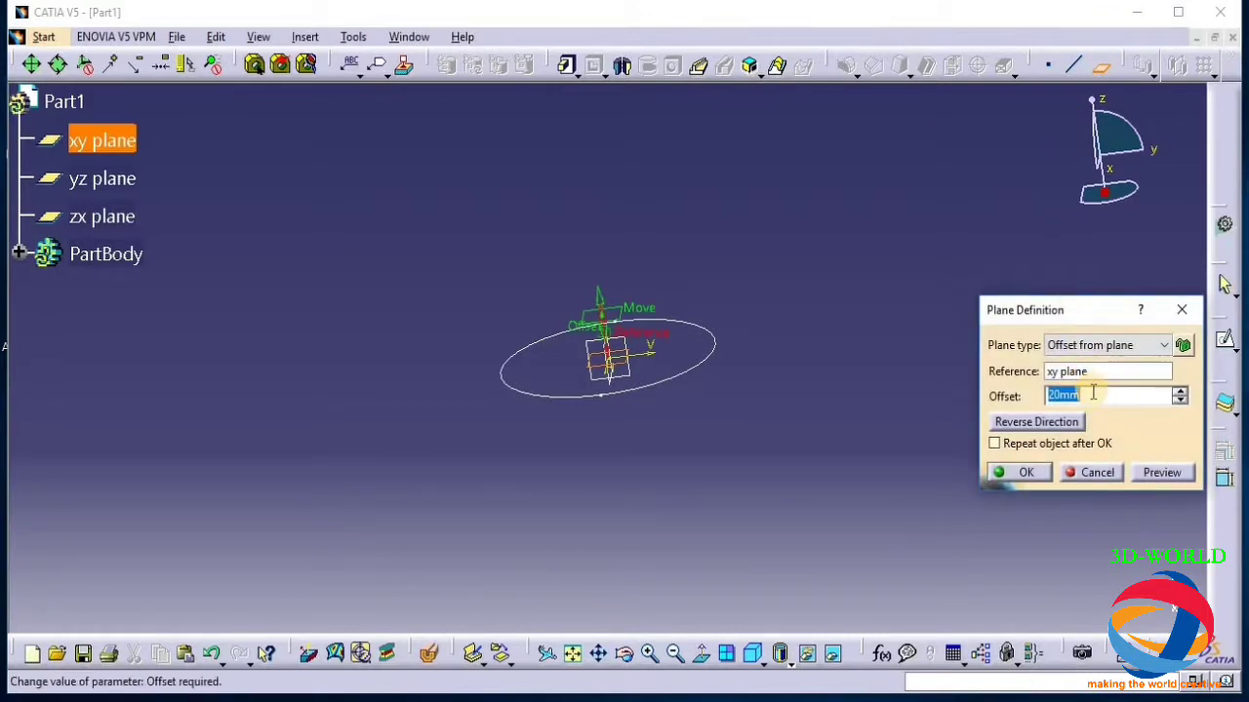
{"action": "type", "text": "4"}
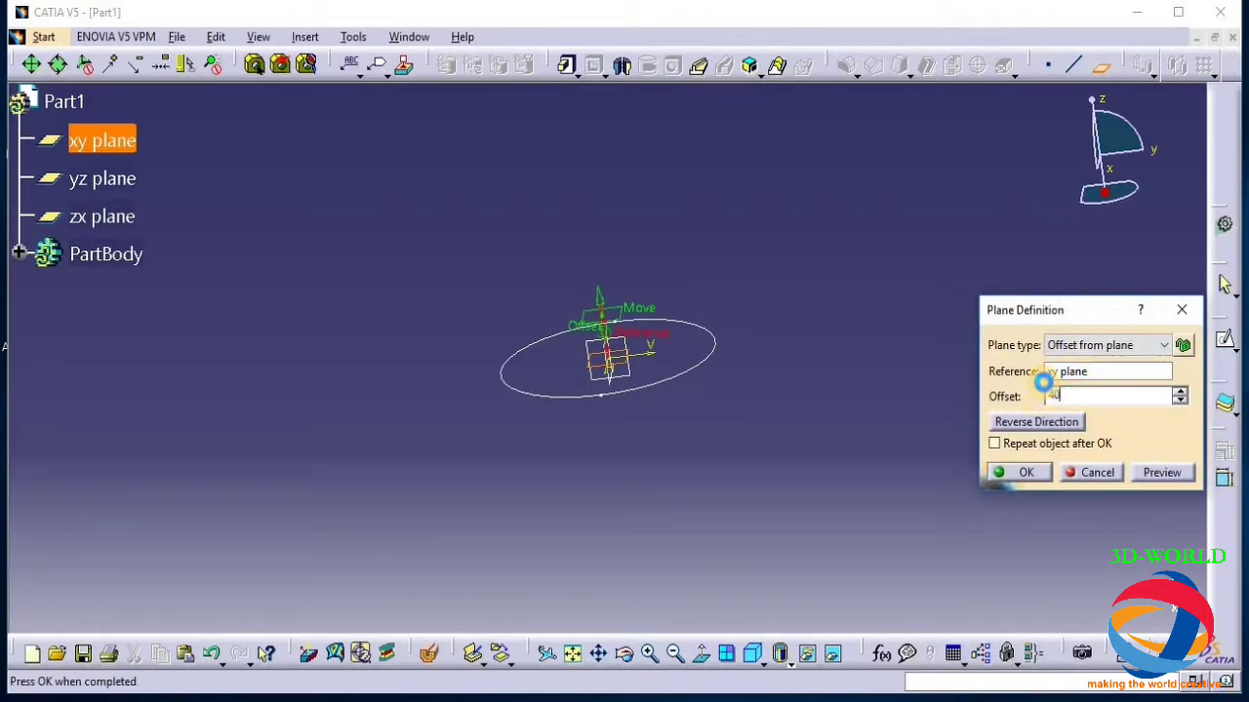
{"action": "type", "text": "0"}
{"action": "key", "text": "Return"}
Sketch a circle of about 26 mm radius centred on the origin on the offset plane and exit the sketch
{"action": "left_click", "coordinate": [615, 270]}
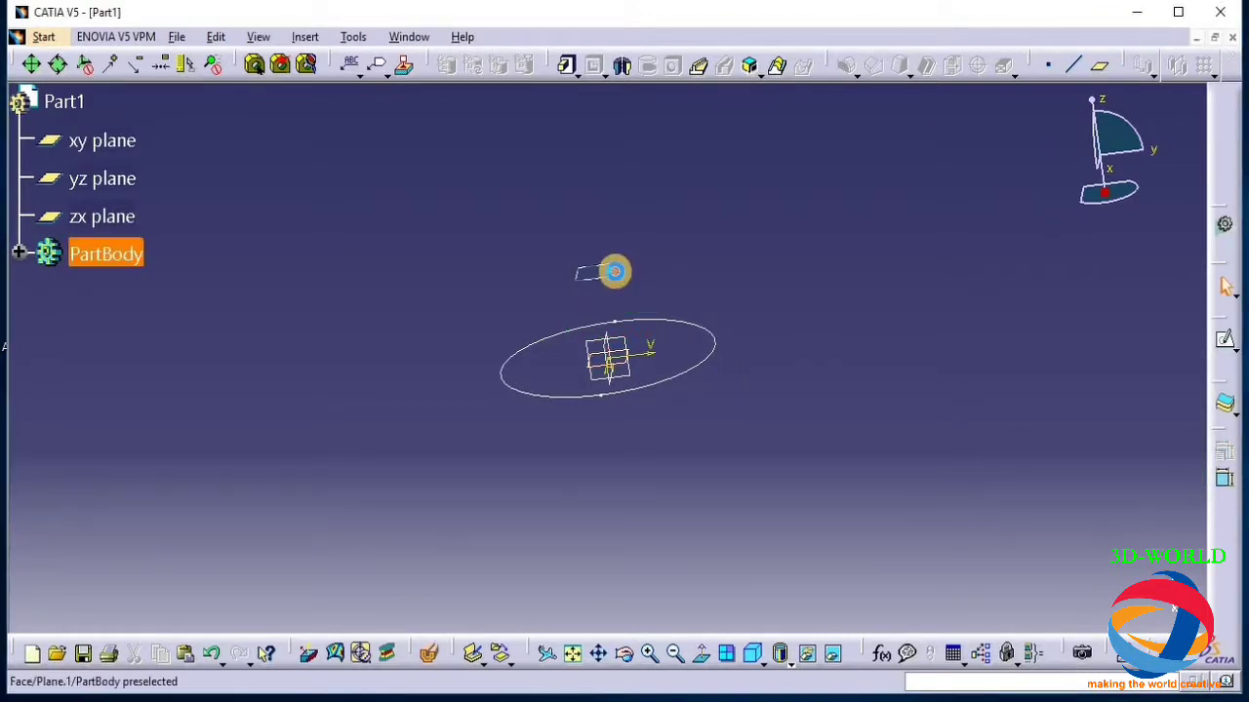
{"action": "left_click", "coordinate": [1226, 338]}
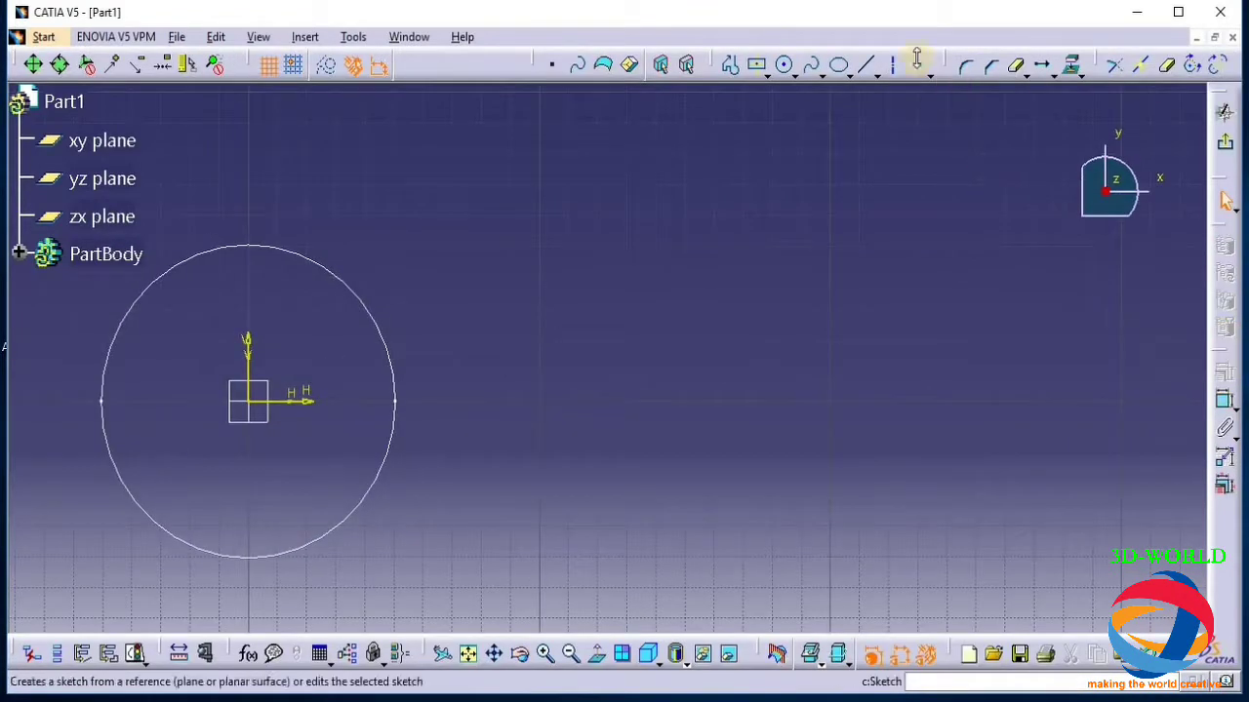
{"action": "left_click", "coordinate": [783, 65]}
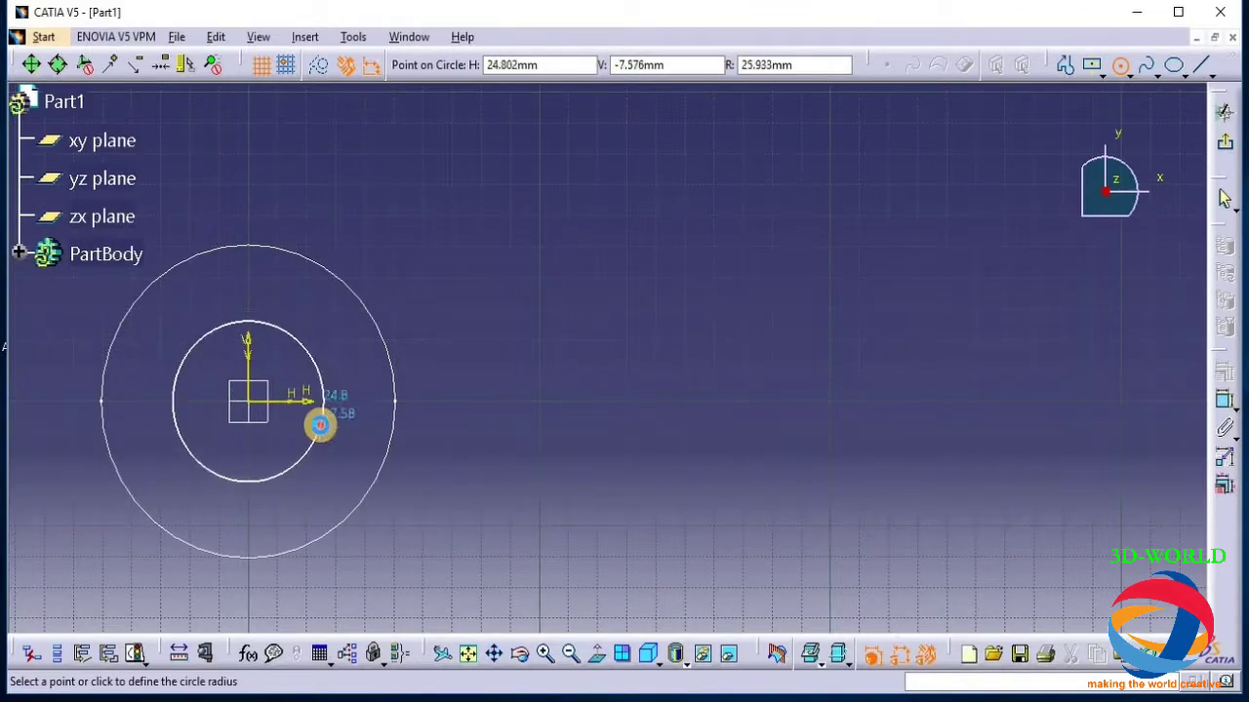
{"action": "left_click", "coordinate": [321, 423]}
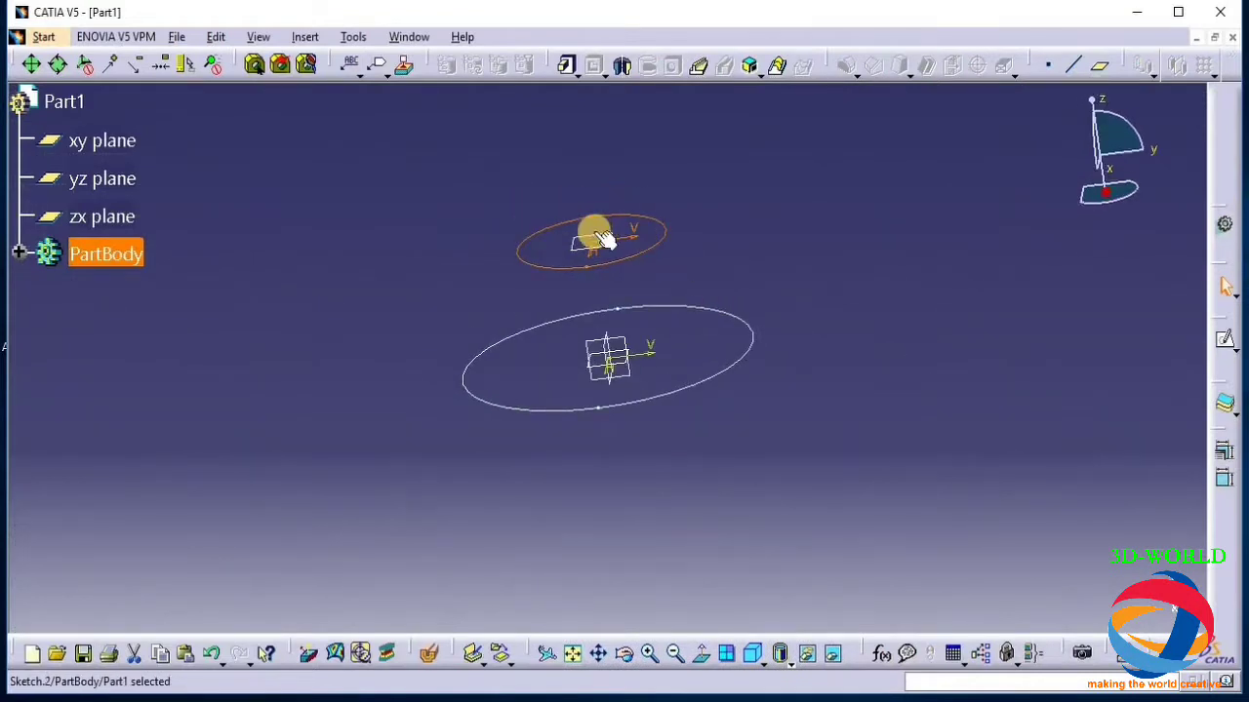
Create a second reference plane offset 40 mm above the smaller circle's plane
{"action": "left_click", "coordinate": [605, 246]}
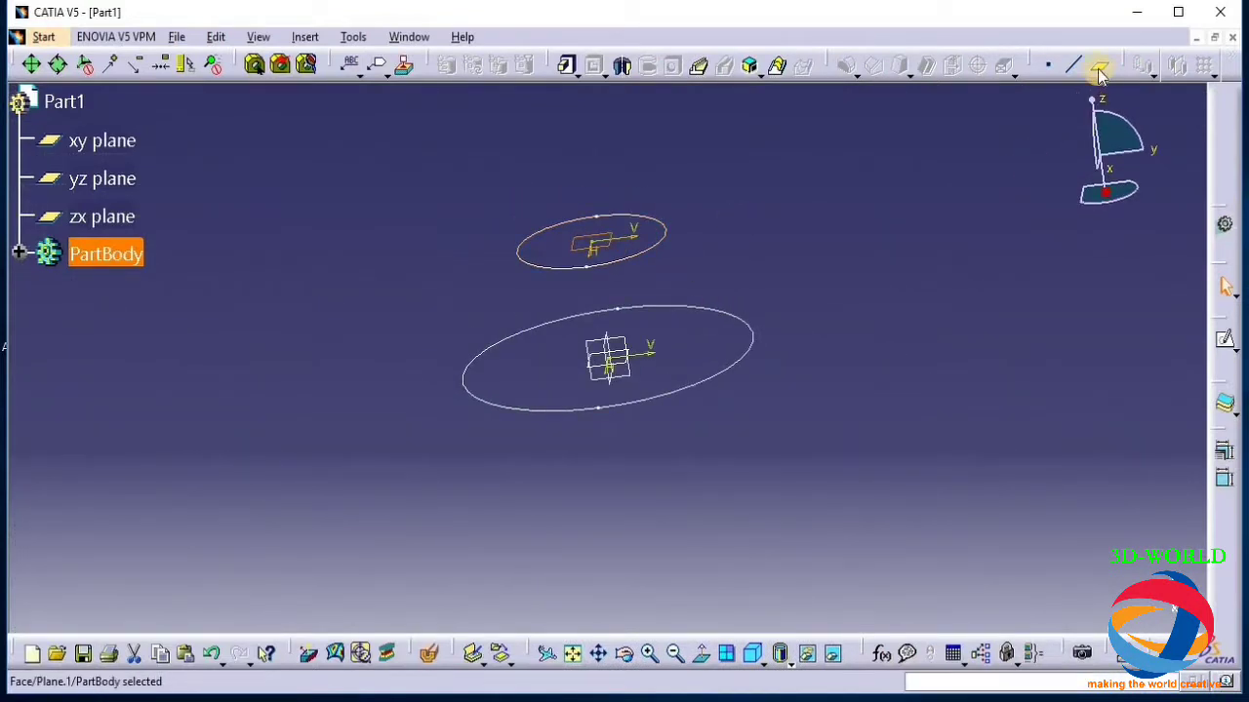
{"action": "left_click", "coordinate": [1093, 66]}
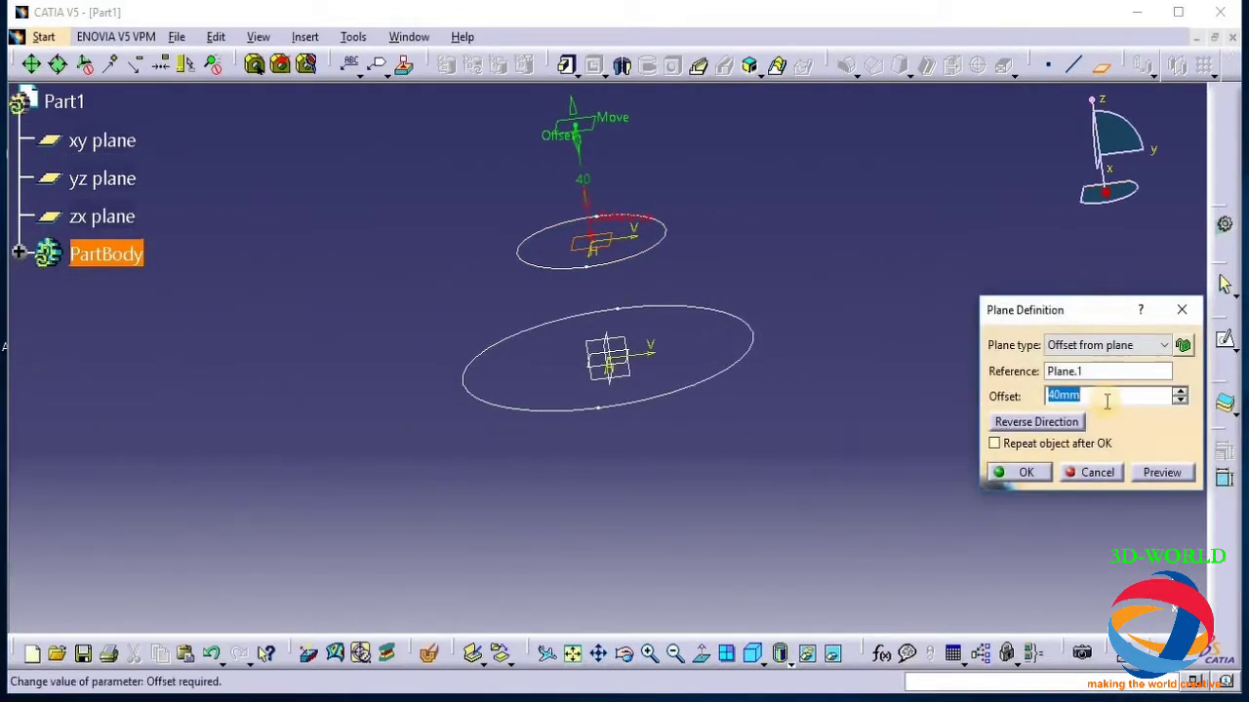
{"action": "key", "text": "Return"}
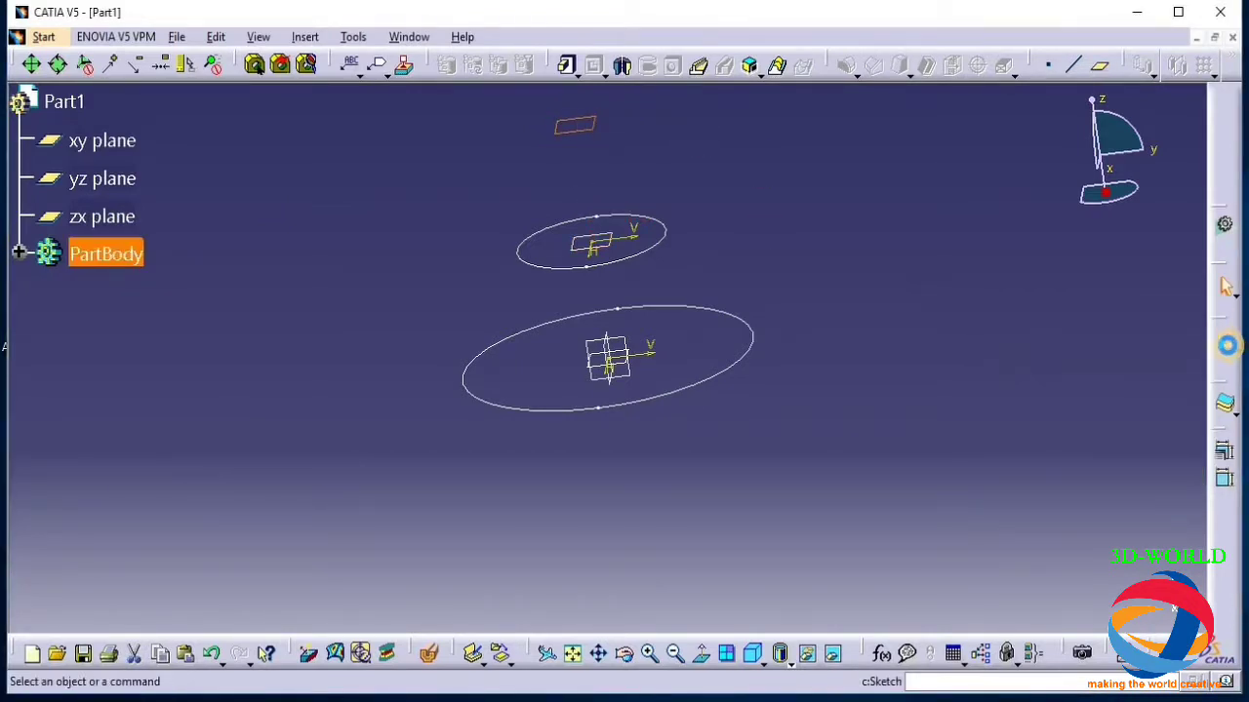
Sketch a circle of about 62 mm radius centred on the origin on the uppermost plane and exit the sketch
{"action": "type", "text": "c:Sketch"}
{"action": "key", "text": "Return"}
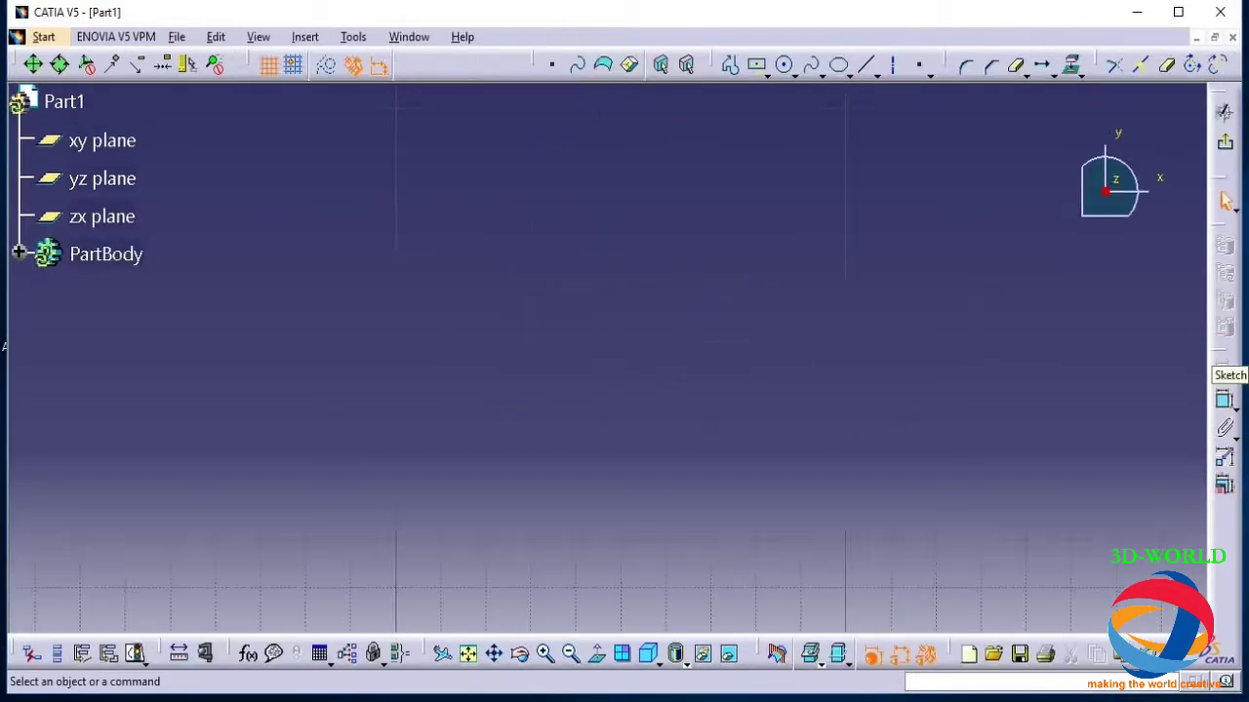
{"action": "left_click", "coordinate": [468, 654]}
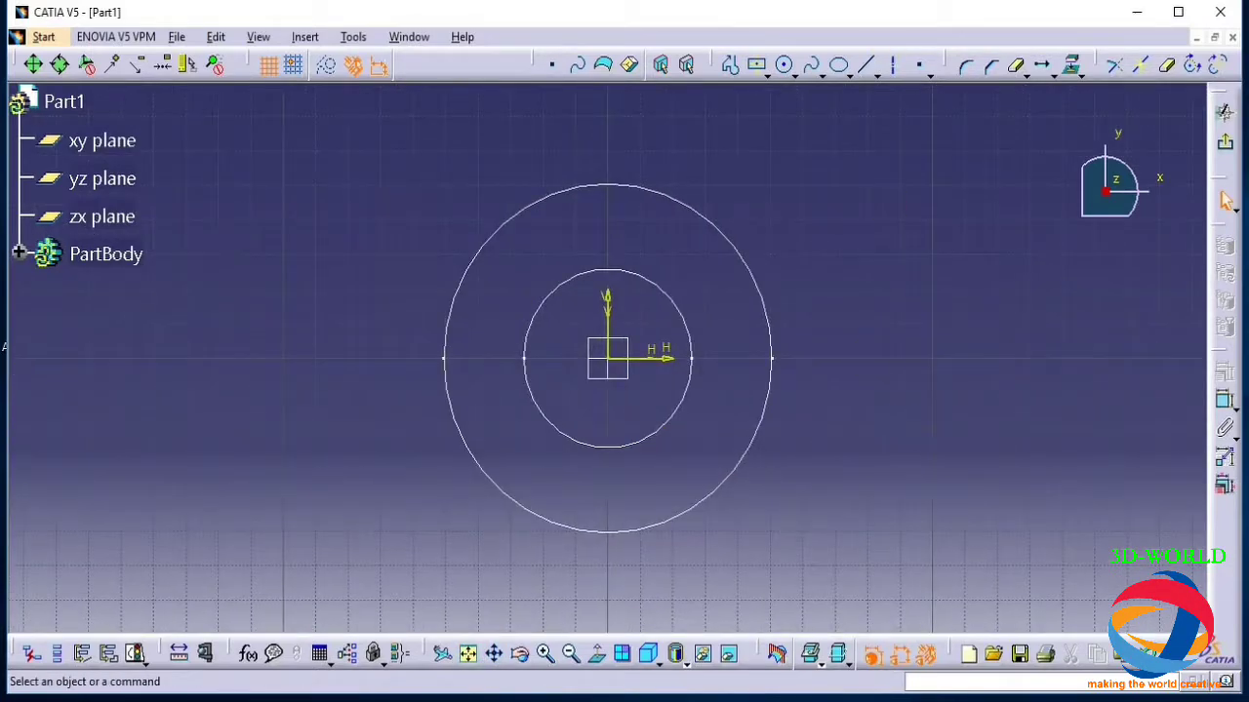
{"action": "left_click", "coordinate": [784, 69]}
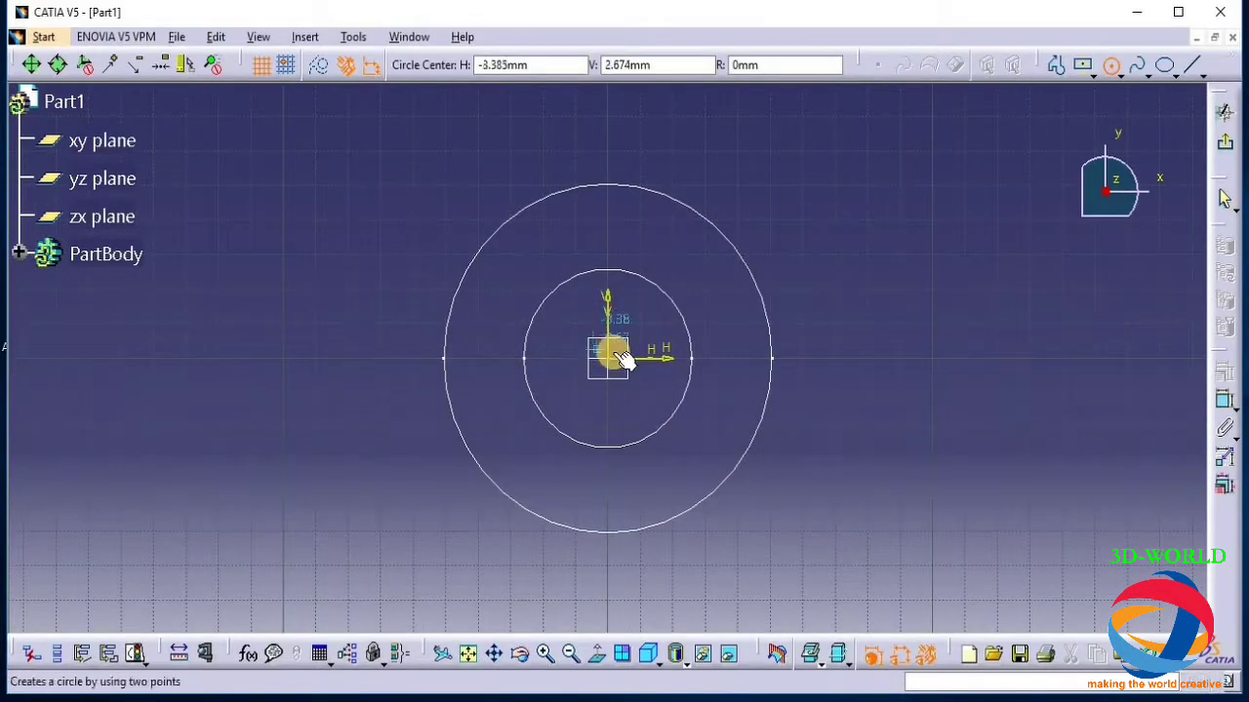
{"action": "left_click", "coordinate": [619, 365]}
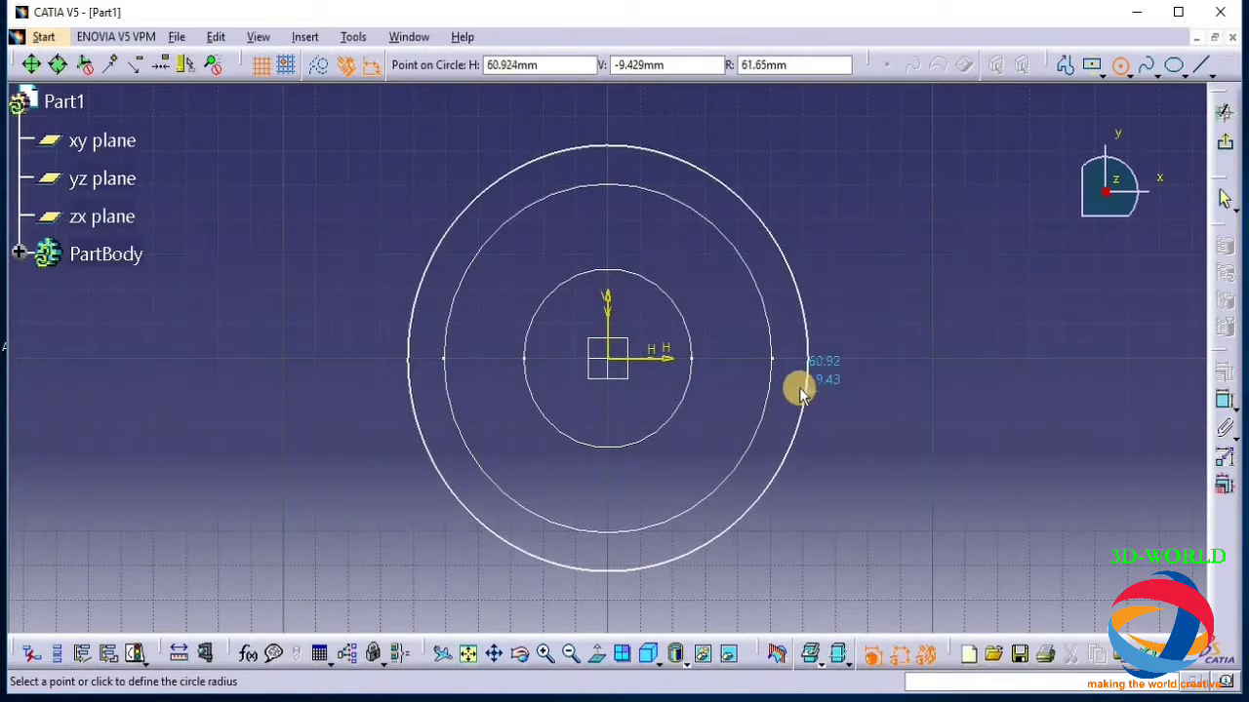
{"action": "left_click", "coordinate": [800, 384]}
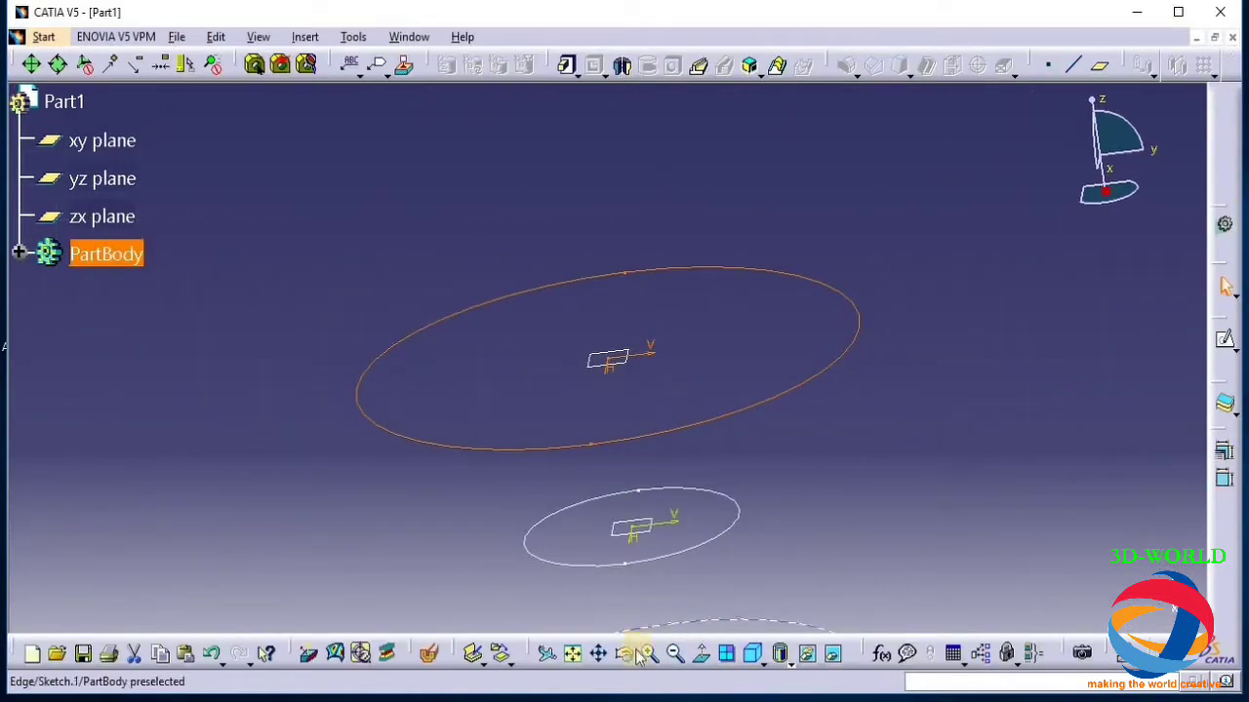
Start a Multi-sections Solid and add the lower, middle and upper circle sketches as its sections in that order
{"action": "left_click", "coordinate": [675, 653]}
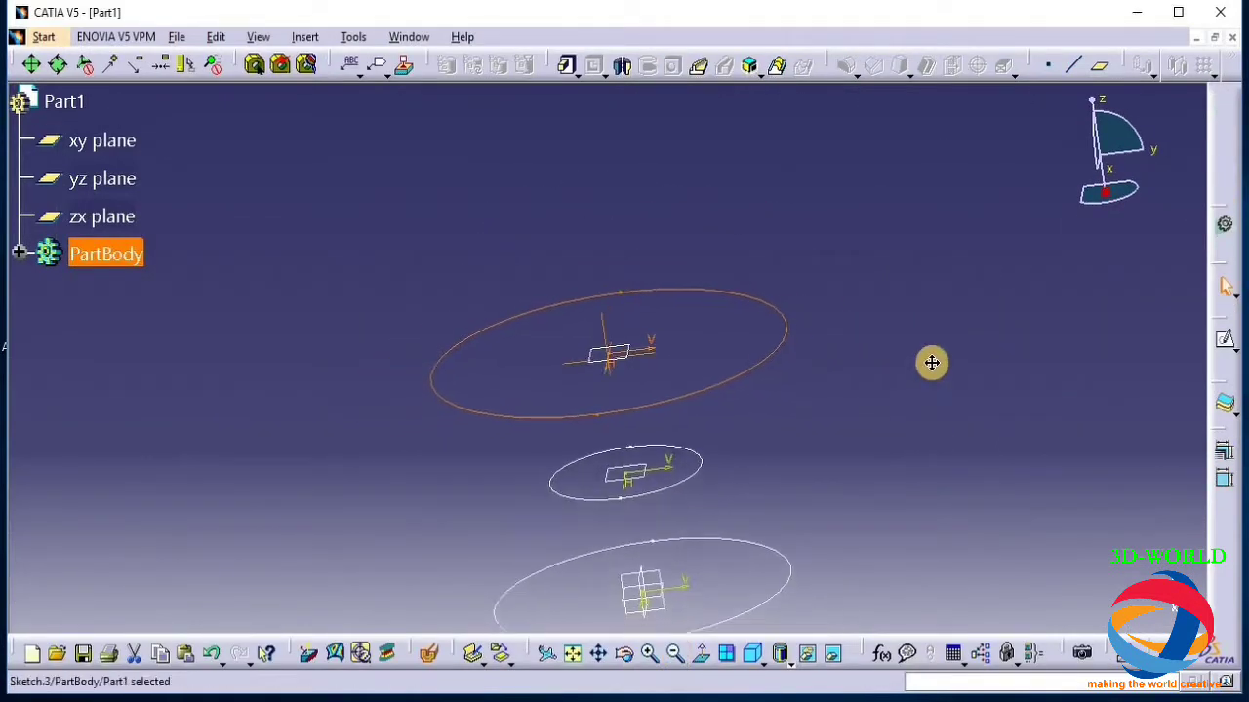
{"action": "middle_click_drag", "start_coordinate": [932, 363], "coordinate": [872, 254]}
{"action": "left_click", "coordinate": [914, 331]}
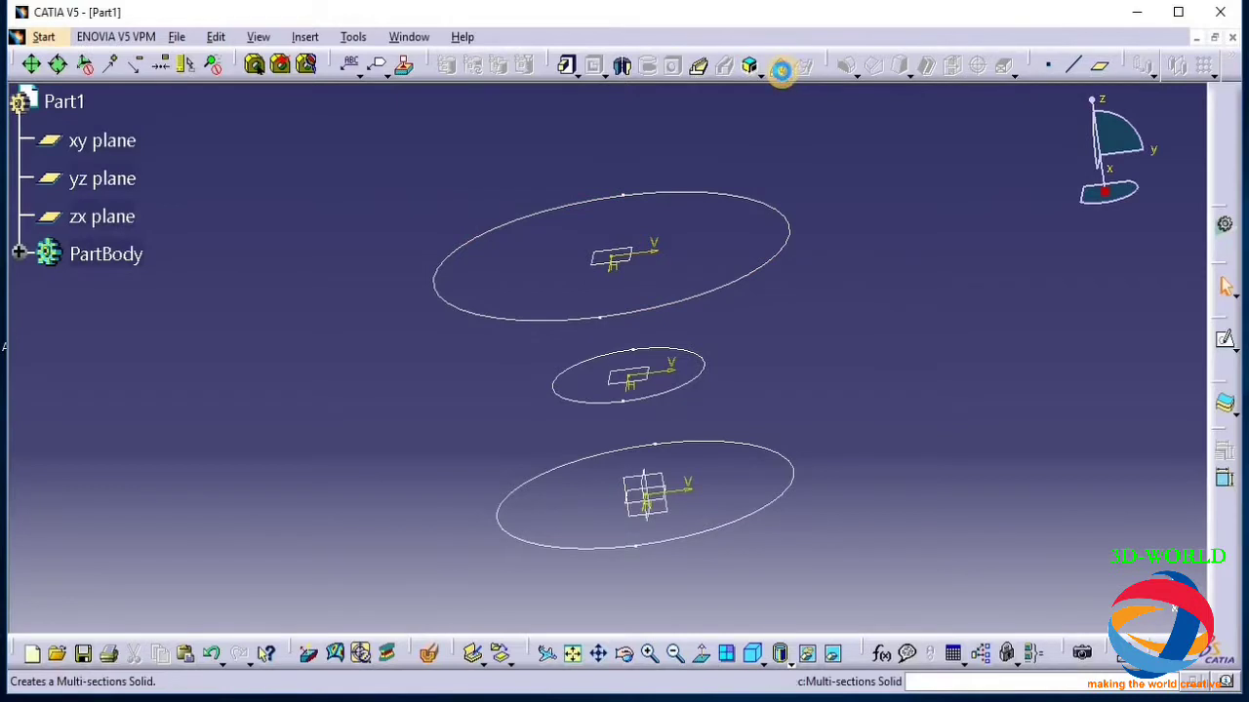
{"action": "left_click", "coordinate": [780, 70]}
{"action": "left_click", "coordinate": [770, 502]}
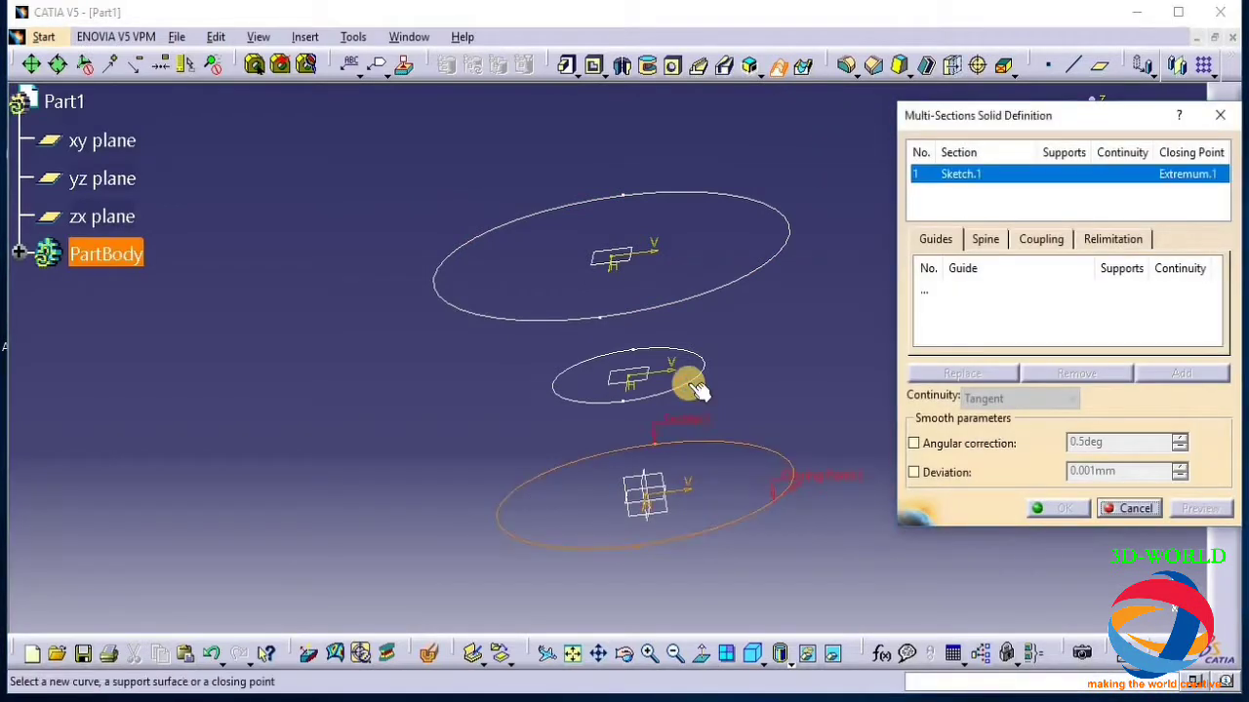
{"action": "left_click", "coordinate": [683, 350]}
{"action": "left_click", "coordinate": [694, 301]}
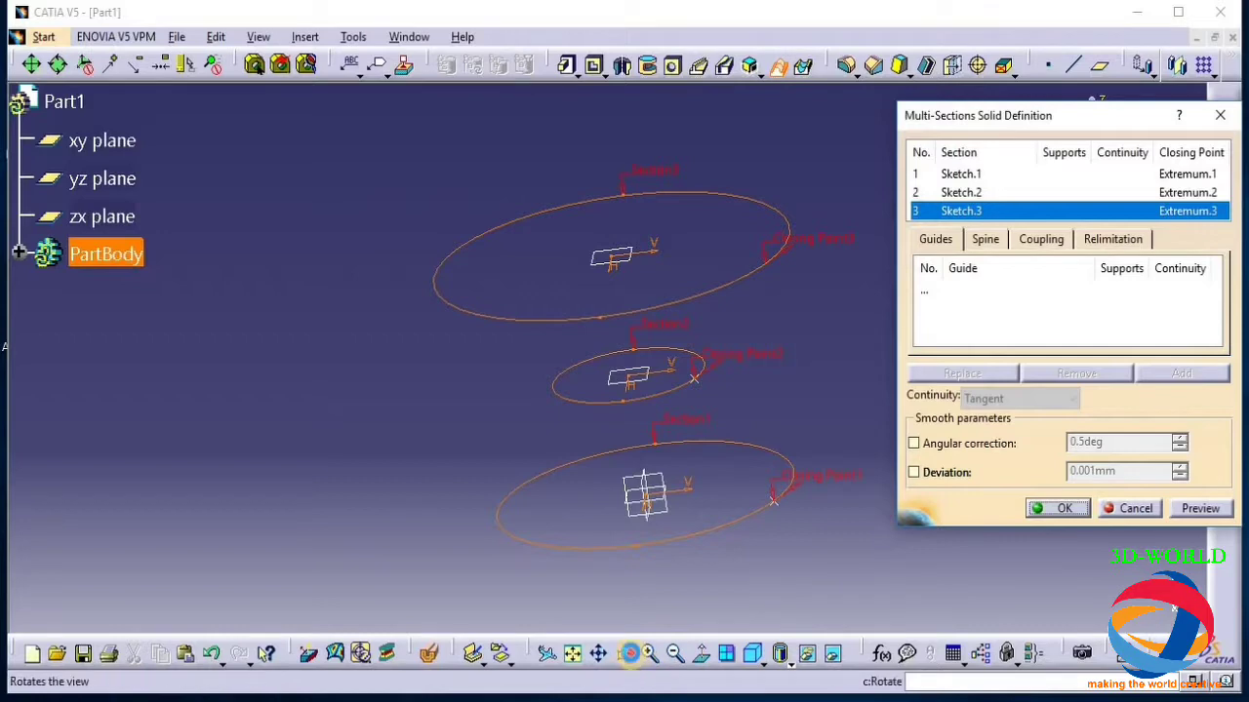
Examine the three sections and the positions of their closing points from several angles
{"action": "left_click", "coordinate": [629, 652]}
{"action": "mouse_move", "coordinate": [826, 546]}
{"action": "left_mouse_down"}
{"action": "mouse_move", "coordinate": [624, 510]}
{"action": "mouse_move", "coordinate": [630, 524]}
{"action": "mouse_move", "coordinate": [786, 461]}
{"action": "mouse_move", "coordinate": [859, 479]}
{"action": "mouse_move", "coordinate": [809, 488]}
{"action": "left_mouse_up"}
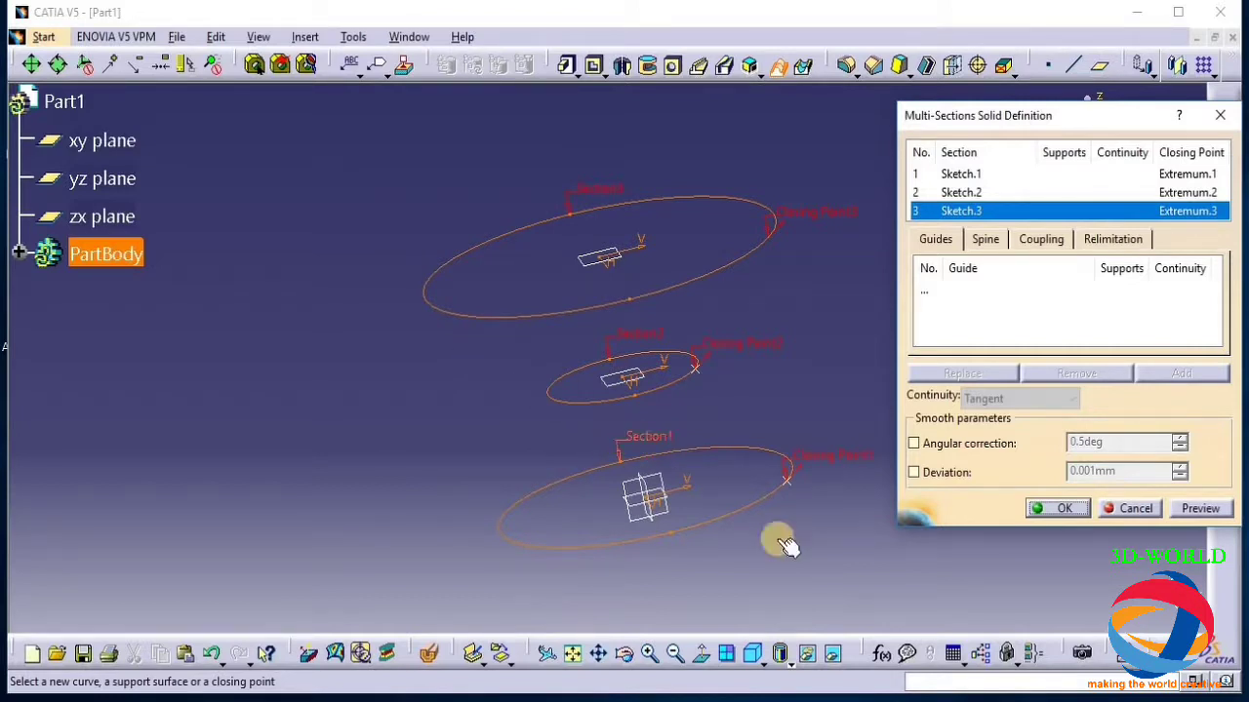
{"action": "left_click", "coordinate": [625, 653]}
{"action": "mouse_move", "coordinate": [544, 608]}
{"action": "left_mouse_down"}
{"action": "mouse_move", "coordinate": [627, 493]}
{"action": "mouse_move", "coordinate": [598, 553]}
{"action": "mouse_move", "coordinate": [536, 562]}
{"action": "left_mouse_up"}
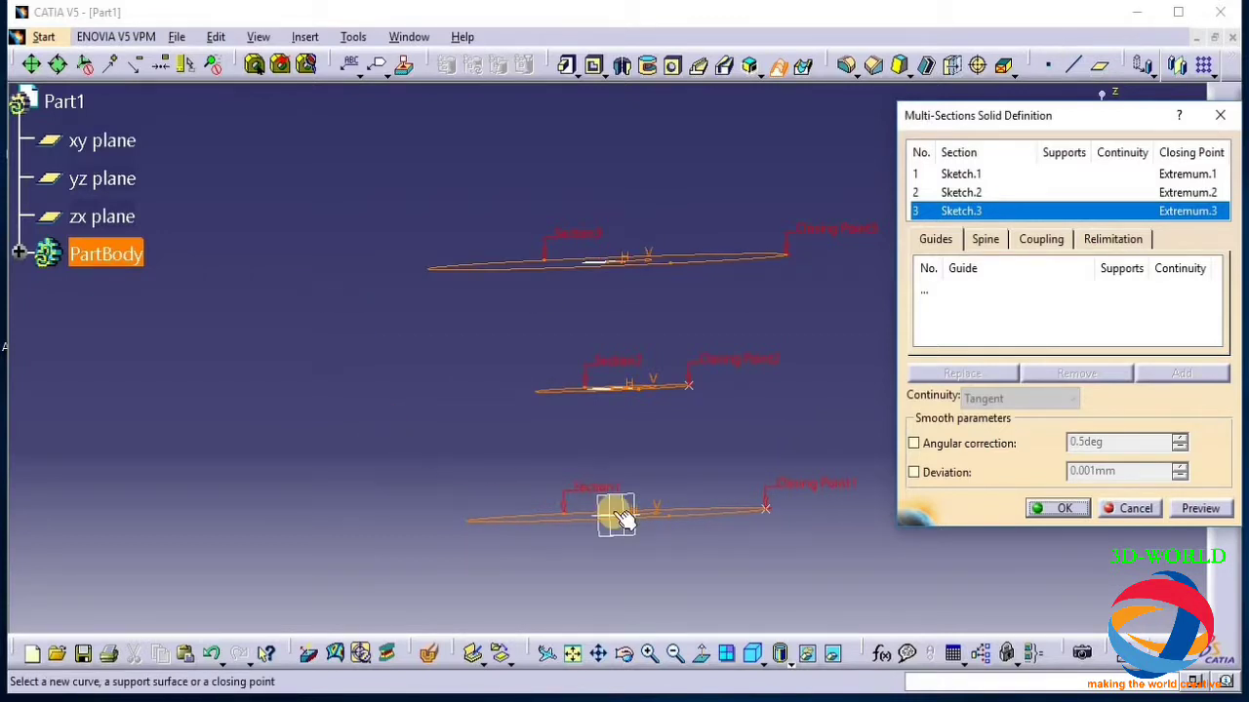
{"action": "left_click", "coordinate": [627, 662]}
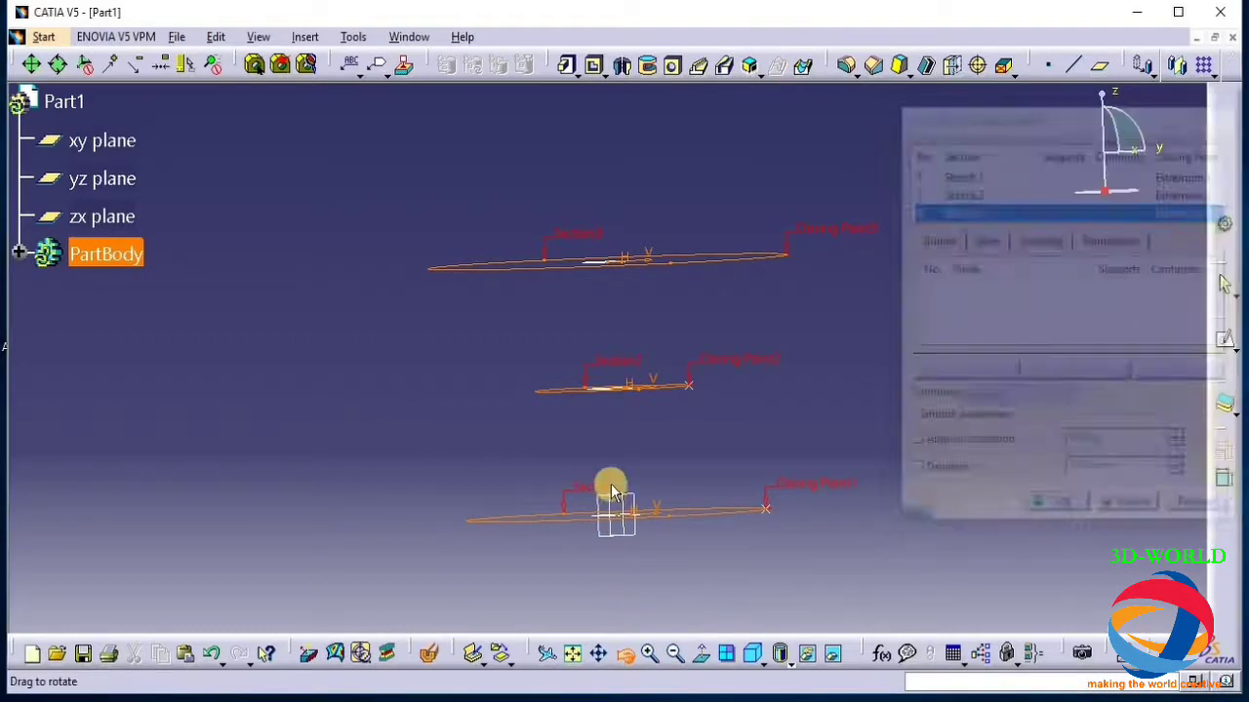
{"action": "mouse_move", "coordinate": [688, 471]}
{"action": "left_mouse_down"}
{"action": "mouse_move", "coordinate": [653, 496]}
{"action": "mouse_move", "coordinate": [642, 476]}
{"action": "left_mouse_up"}
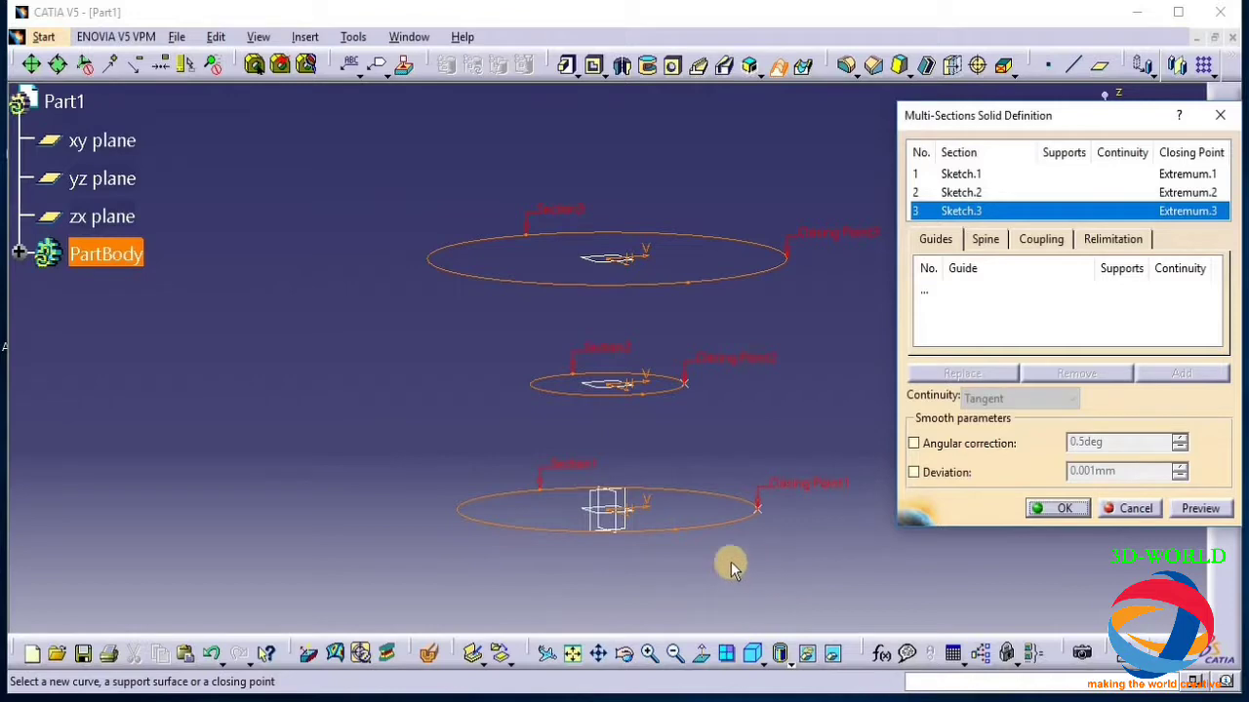
{"action": "left_click", "coordinate": [624, 655]}
{"action": "mouse_move", "coordinate": [682, 504]}
{"action": "left_mouse_down"}
{"action": "mouse_move", "coordinate": [652, 490]}
{"action": "mouse_move", "coordinate": [706, 527]}
{"action": "mouse_move", "coordinate": [797, 557]}
{"action": "left_mouse_up"}
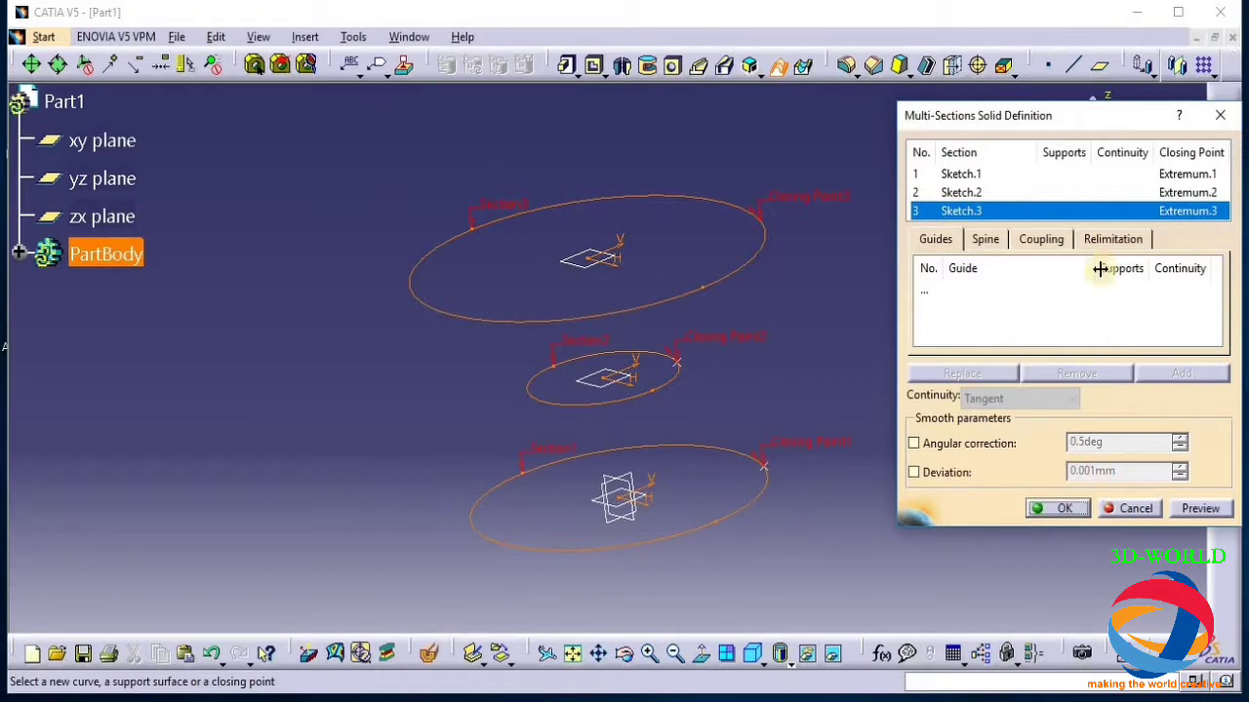
Review the coupling and relimitation options, preview the Multi-sections Solid through the three circles and create it
{"action": "left_click", "coordinate": [1057, 244]}
{"action": "left_click", "coordinate": [1110, 239]}
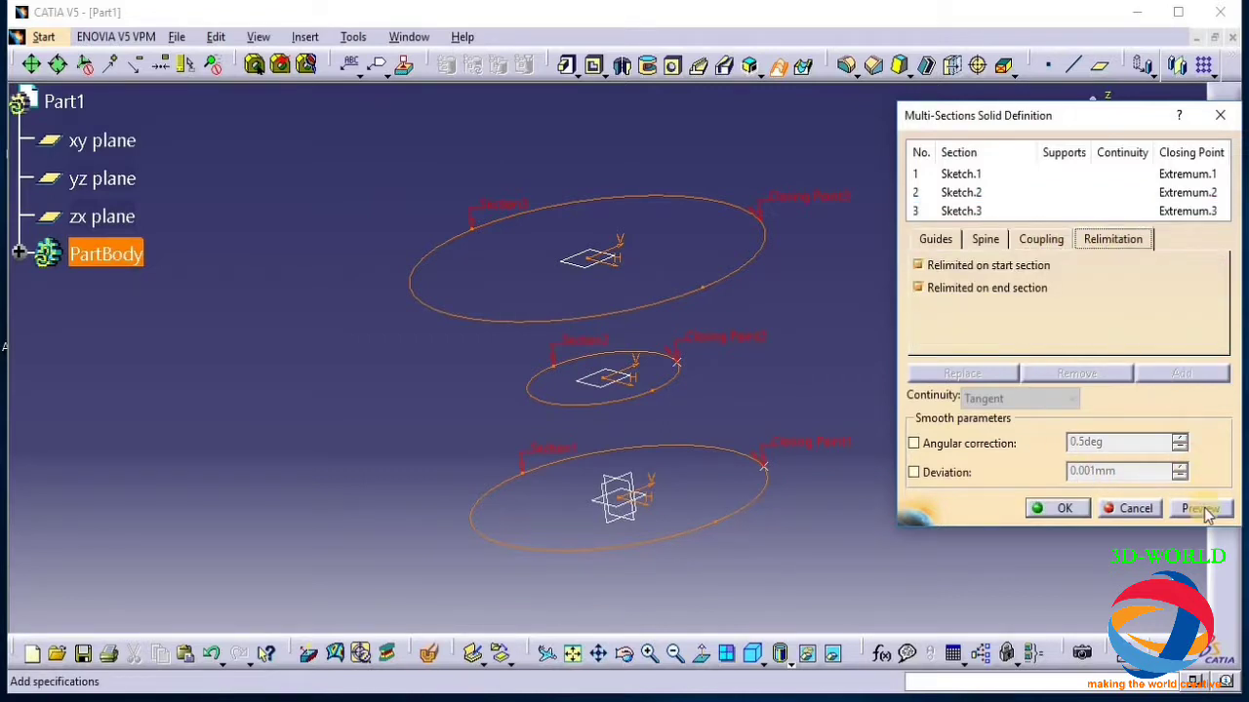
{"action": "left_click", "coordinate": [1202, 508]}
{"action": "left_click", "coordinate": [1056, 509]}
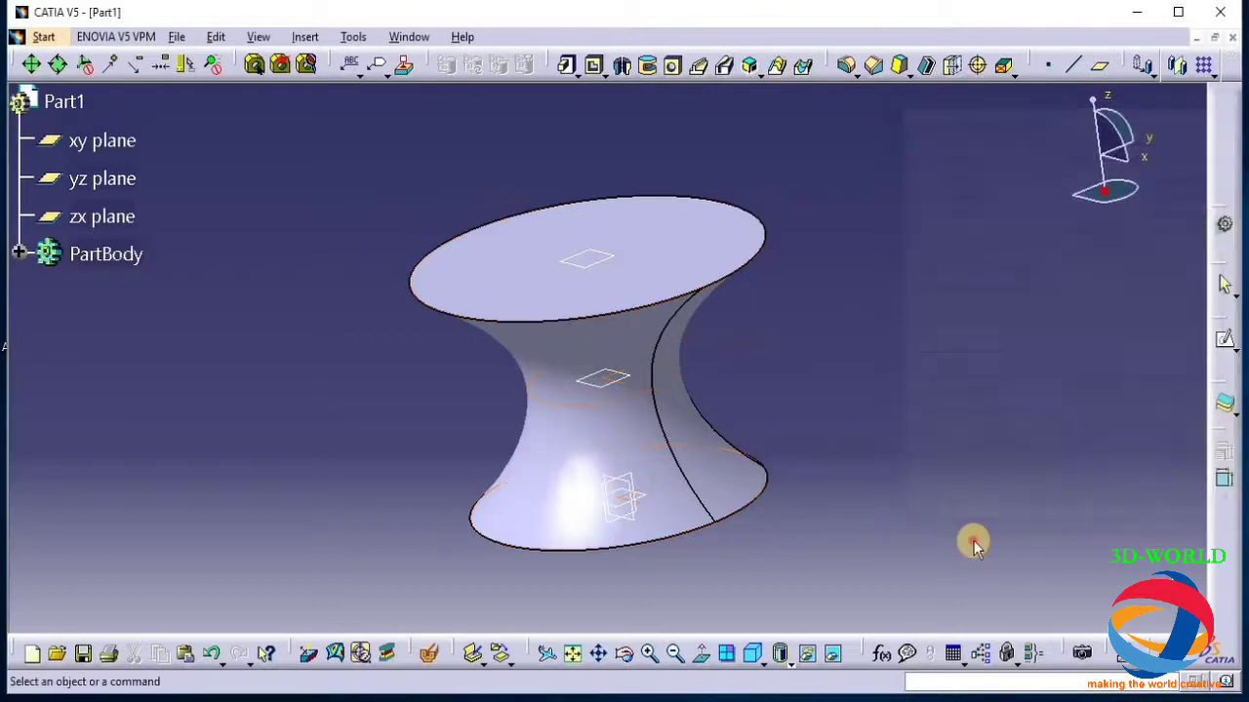
Sketch a circle centred on the origin on the yz plane and exit the sketch
{"action": "left_click", "coordinate": [673, 641]}
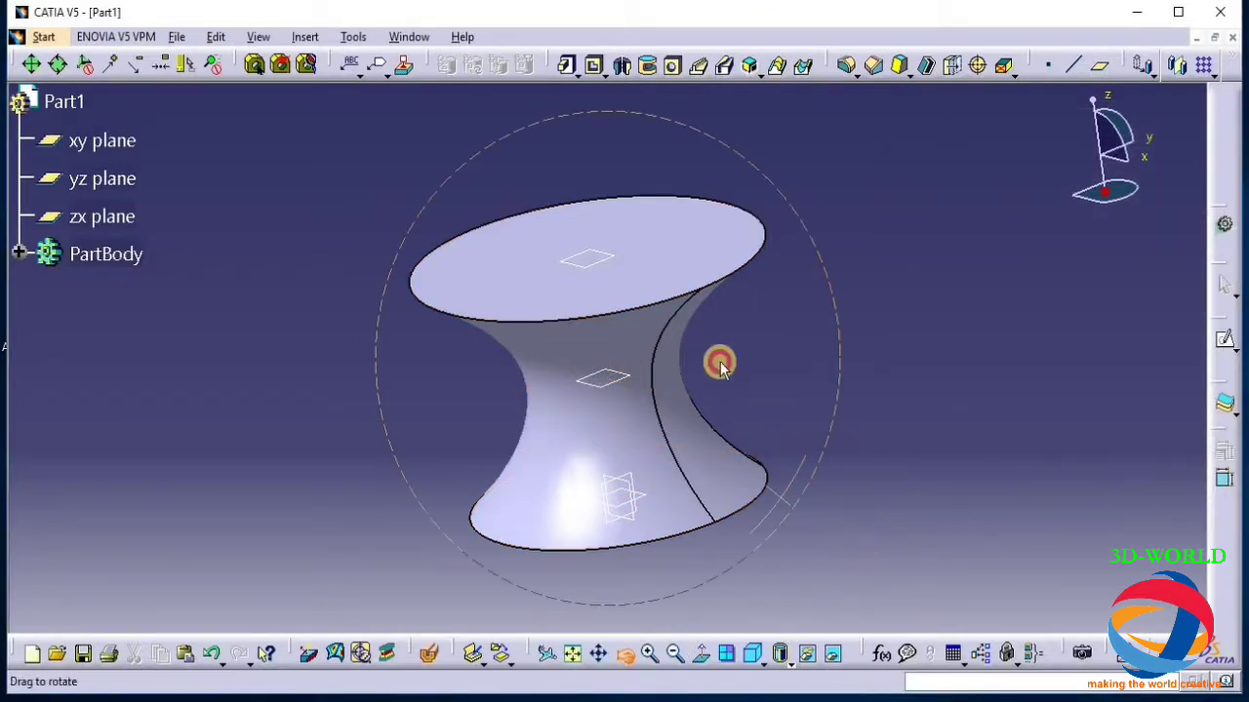
{"action": "left_click_drag", "start_coordinate": [719, 362], "coordinate": [713, 507]}
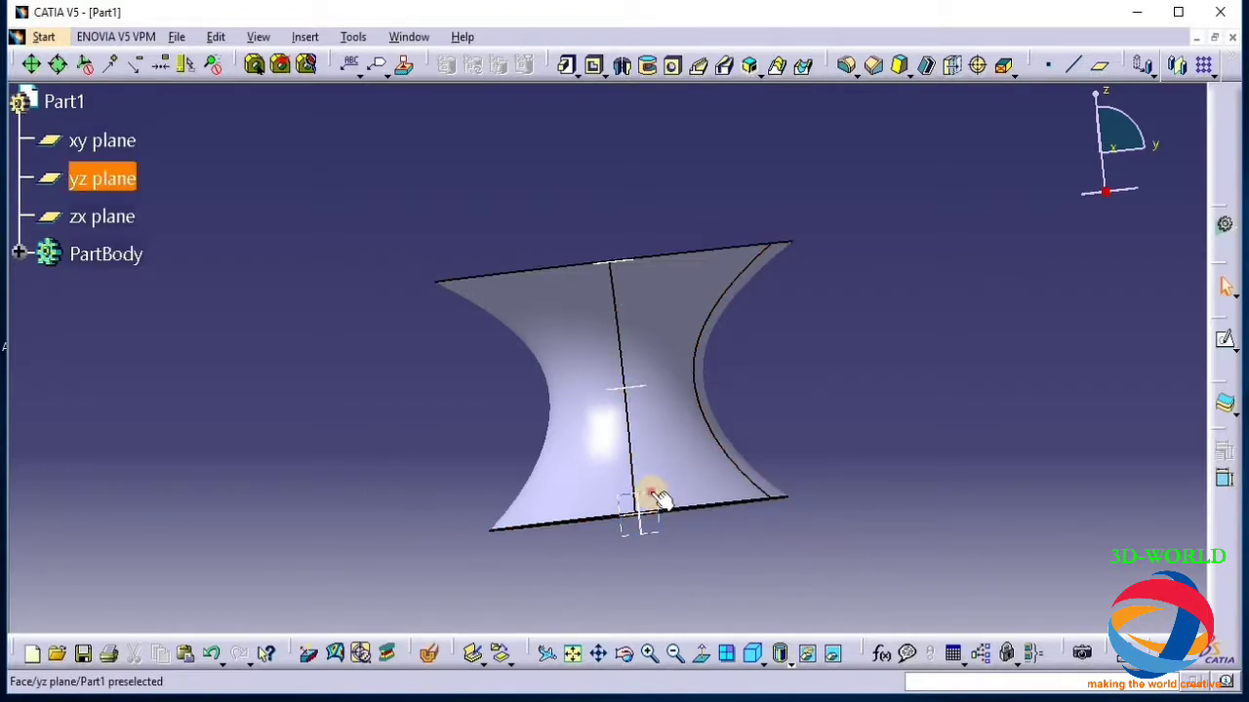
{"action": "left_click", "coordinate": [1226, 339]}
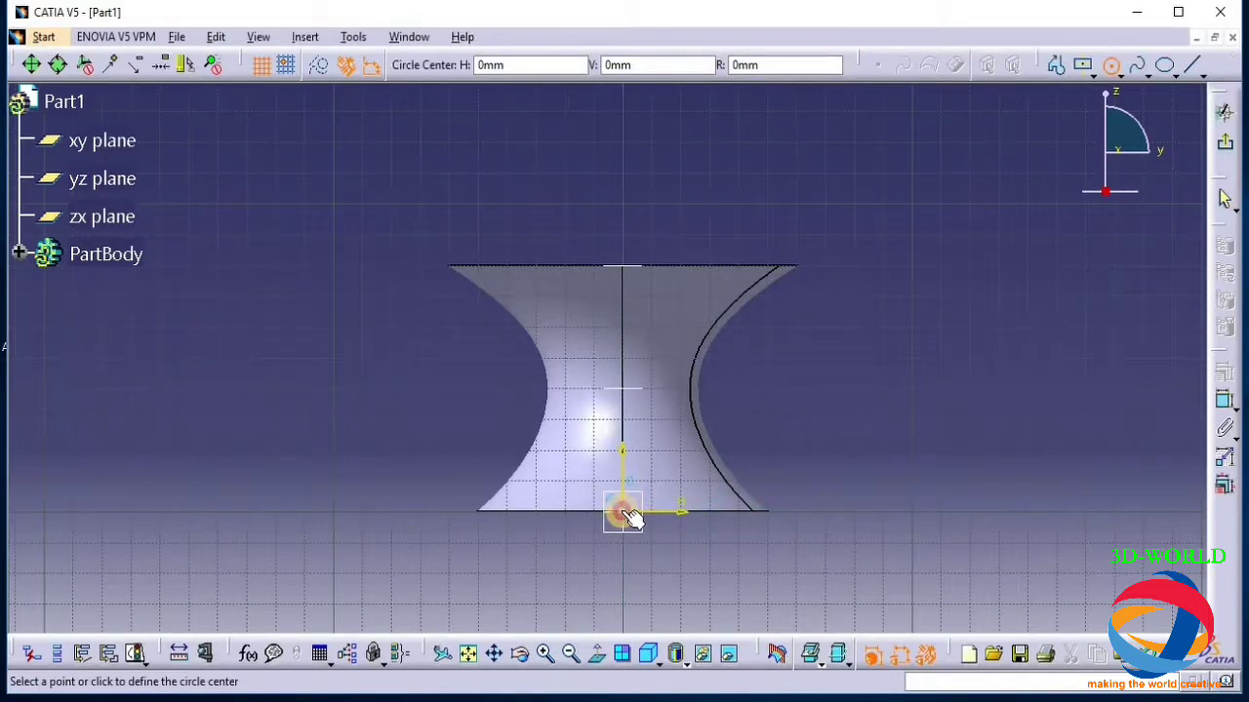
{"action": "left_click", "coordinate": [624, 513]}
{"action": "left_click", "coordinate": [694, 505]}
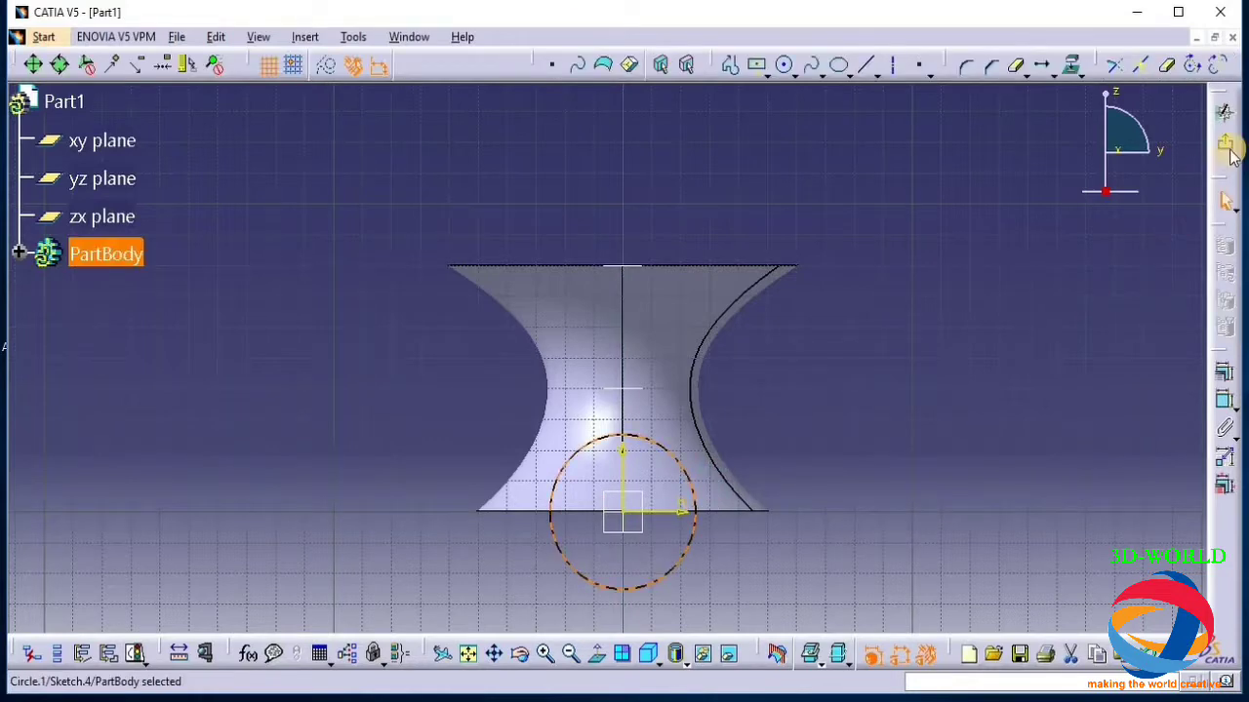
{"action": "left_click", "coordinate": [1229, 151]}
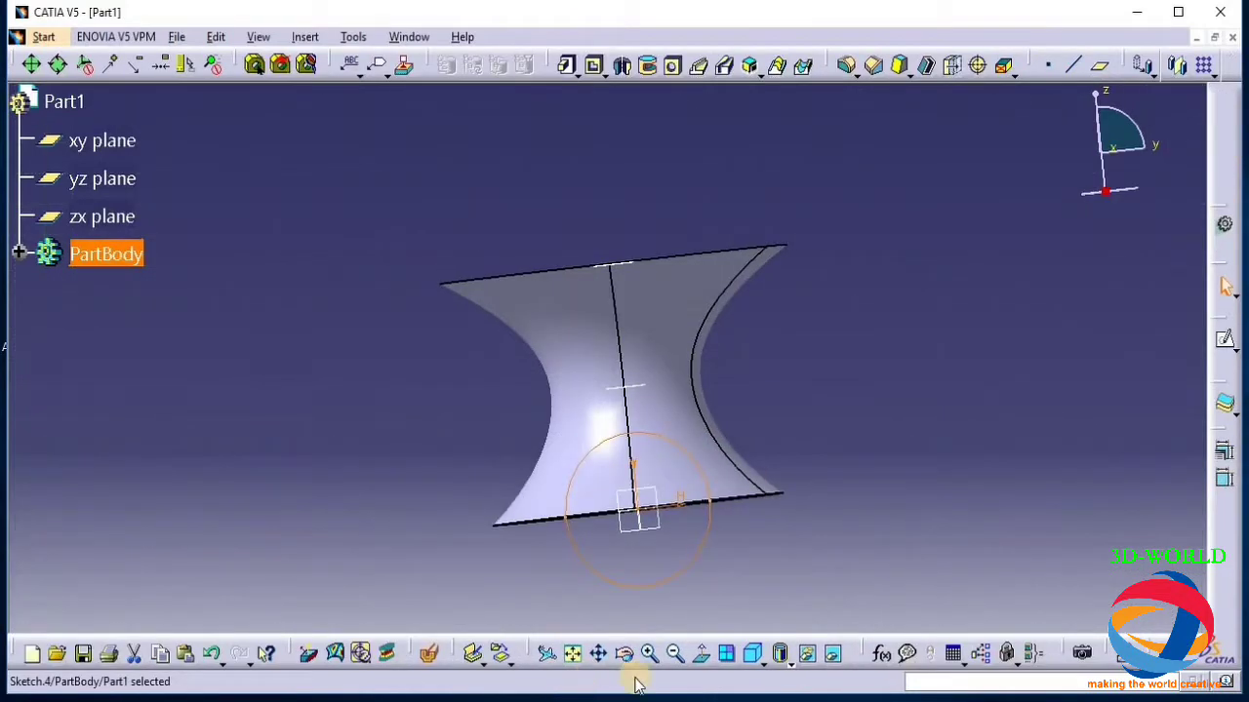
{"action": "left_click", "coordinate": [624, 654]}
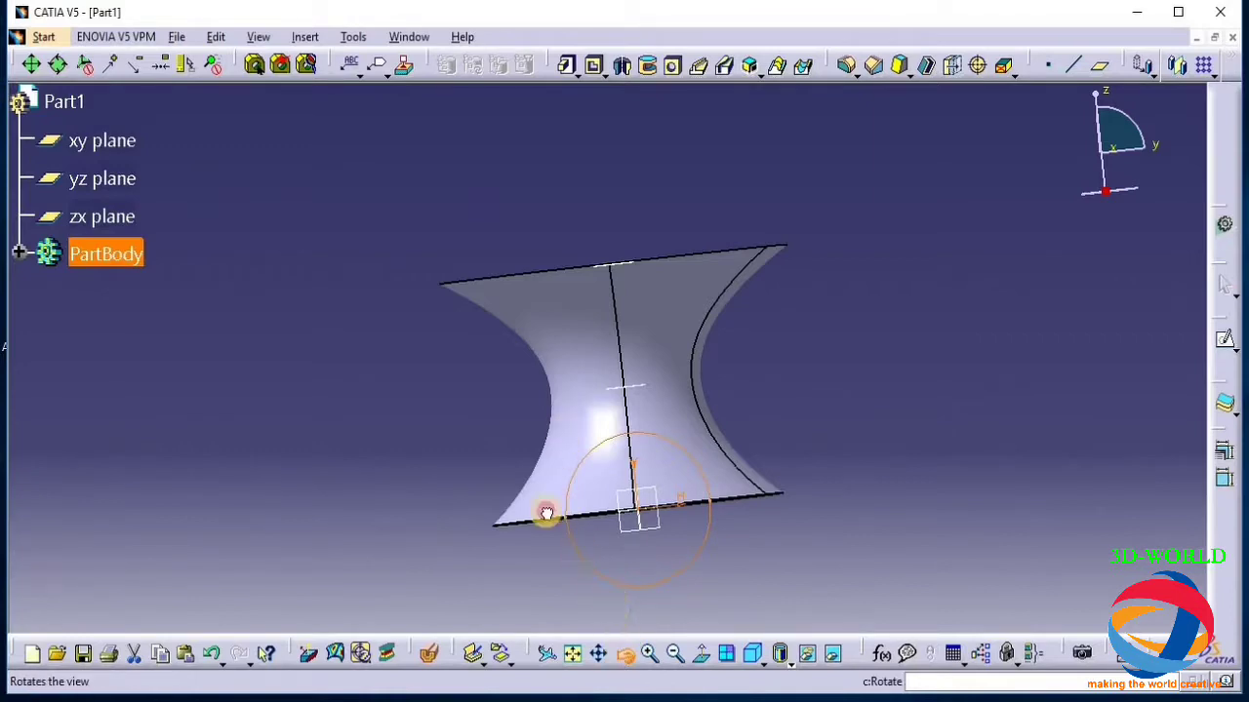
{"action": "left_click_drag", "start_coordinate": [546, 513], "coordinate": [681, 556]}
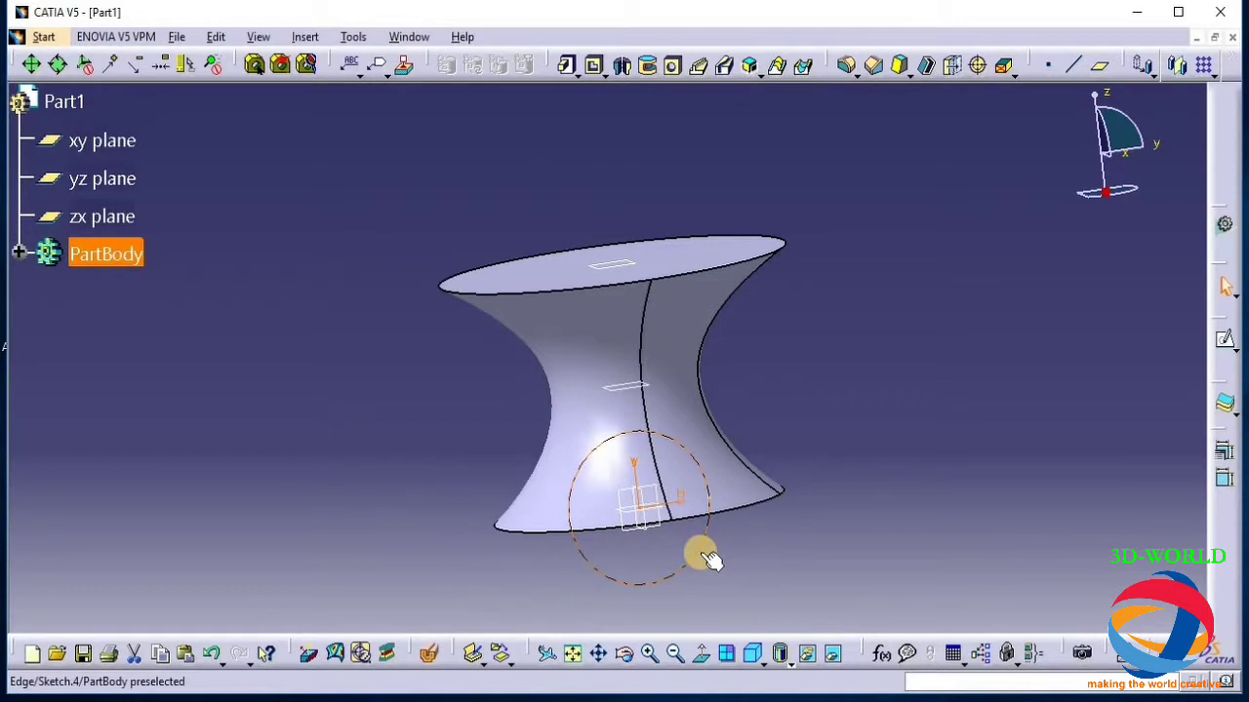
Start a sketch on the xy plane at the base of the solid
{"action": "left_click", "coordinate": [650, 511]}
{"action": "left_click", "coordinate": [1223, 337]}
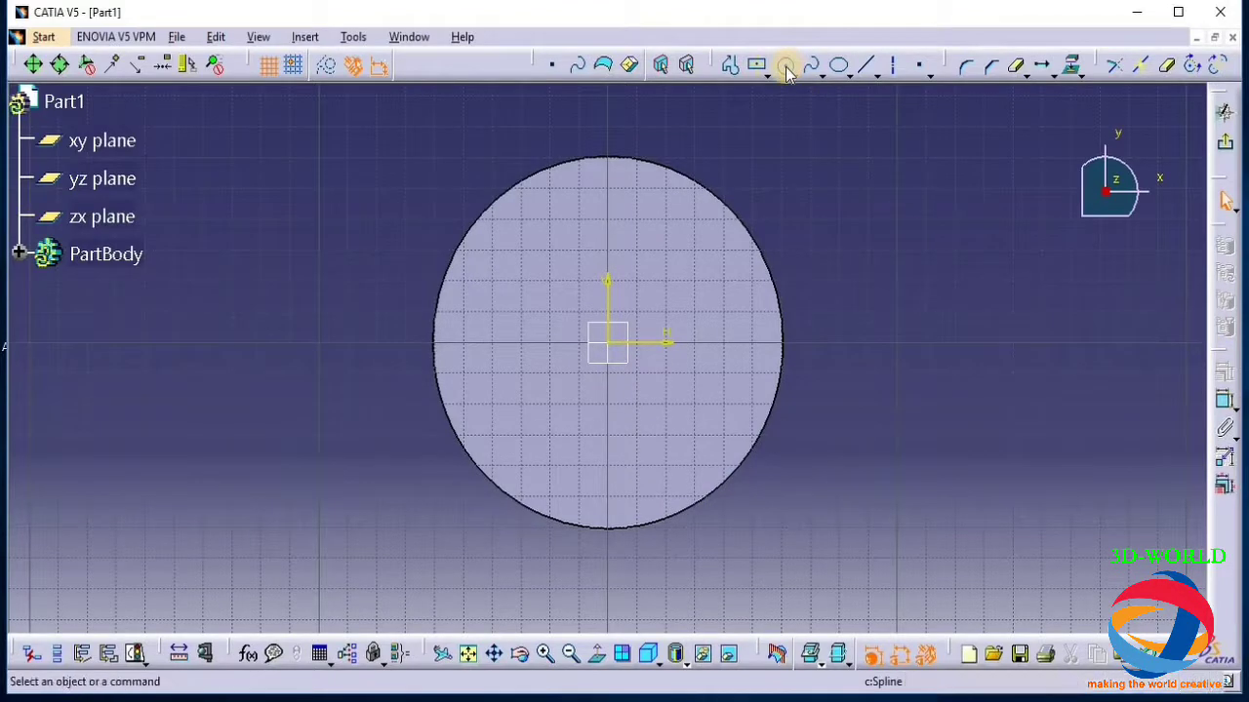
{"action": "left_click", "coordinate": [791, 64]}
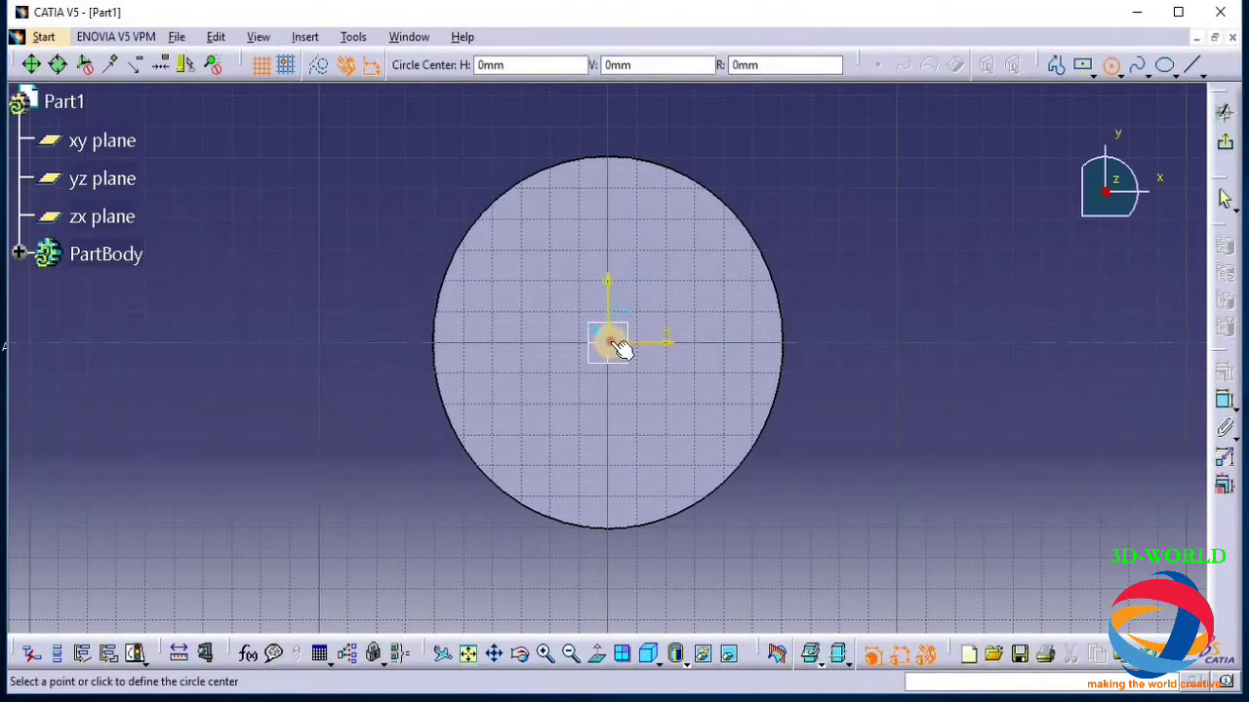
{"action": "left_click", "coordinate": [613, 343]}
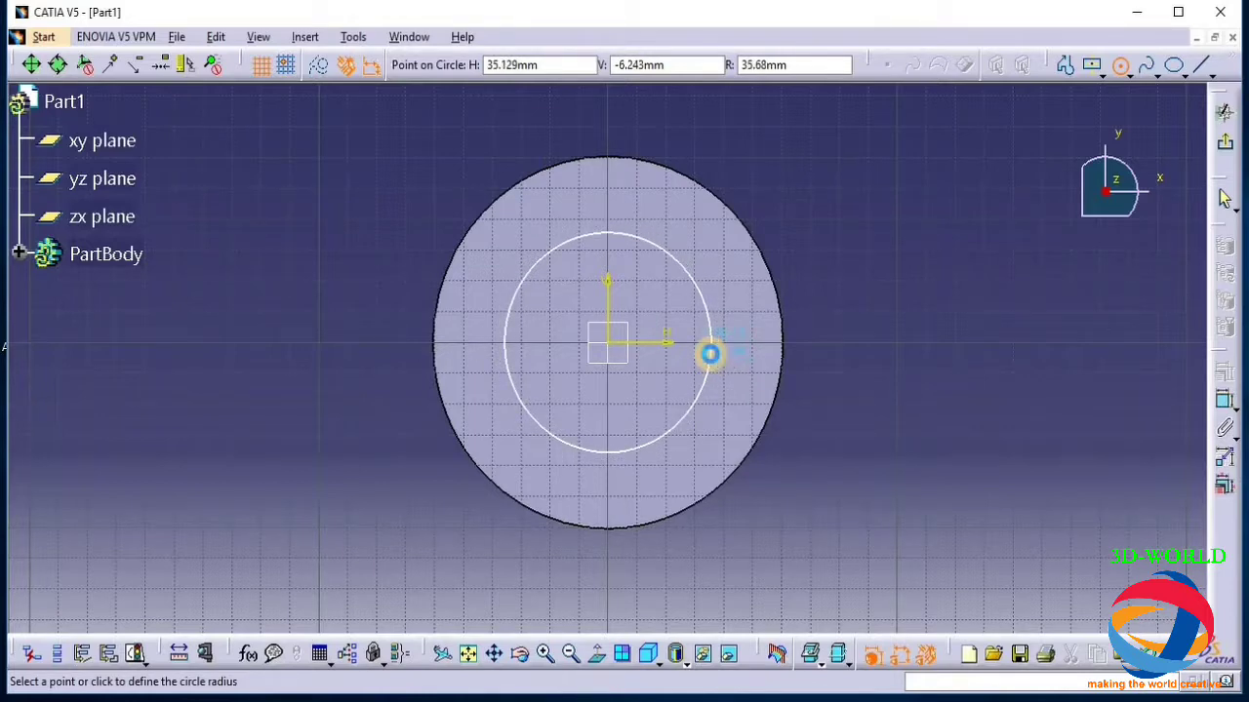
{"action": "key", "text": "Escape"}
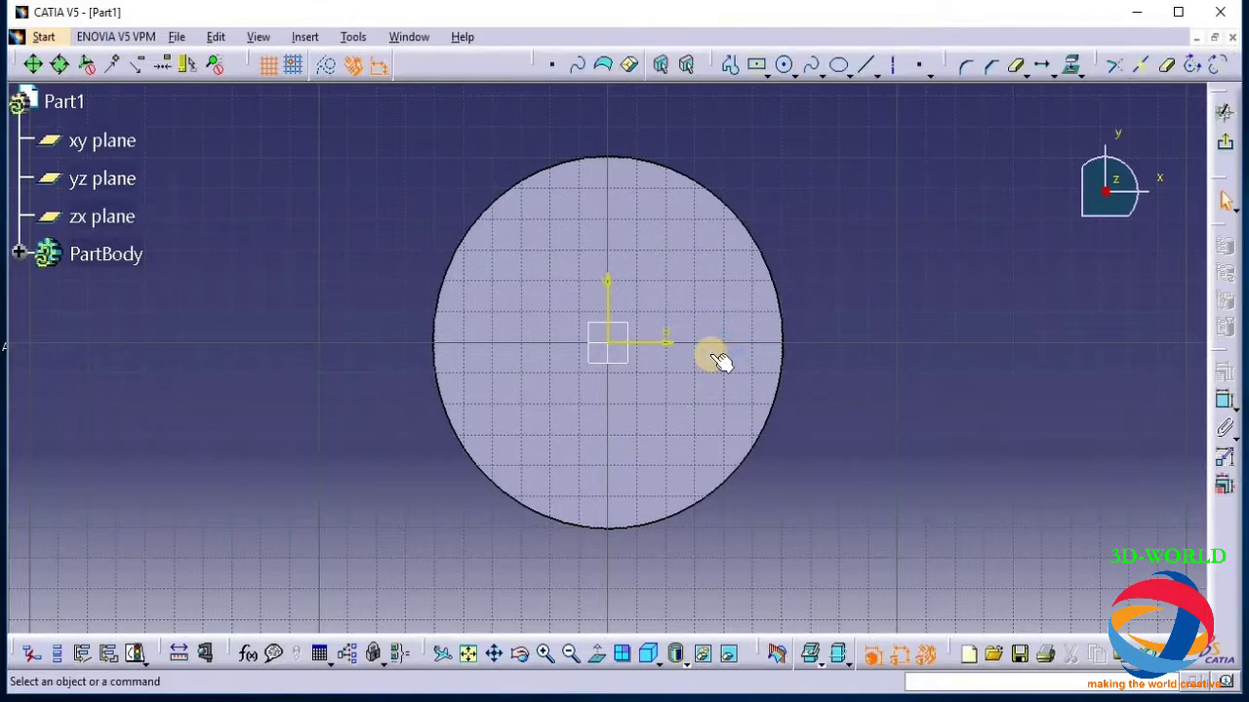
Flip the sketch view to the solid's underside, sketch a circle of about 40 mm radius centred on the origin and exit the sketch
{"action": "left_click", "coordinate": [599, 660]}
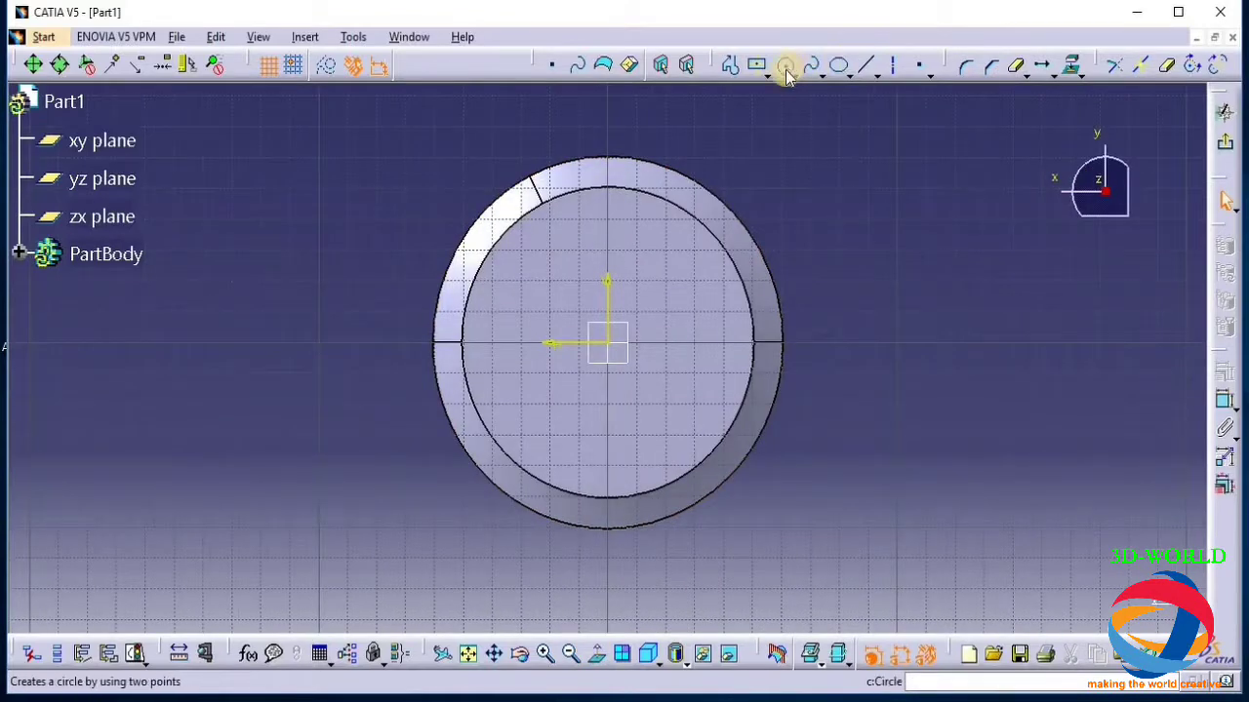
{"action": "left_click", "coordinate": [786, 69]}
{"action": "left_click", "coordinate": [609, 344]}
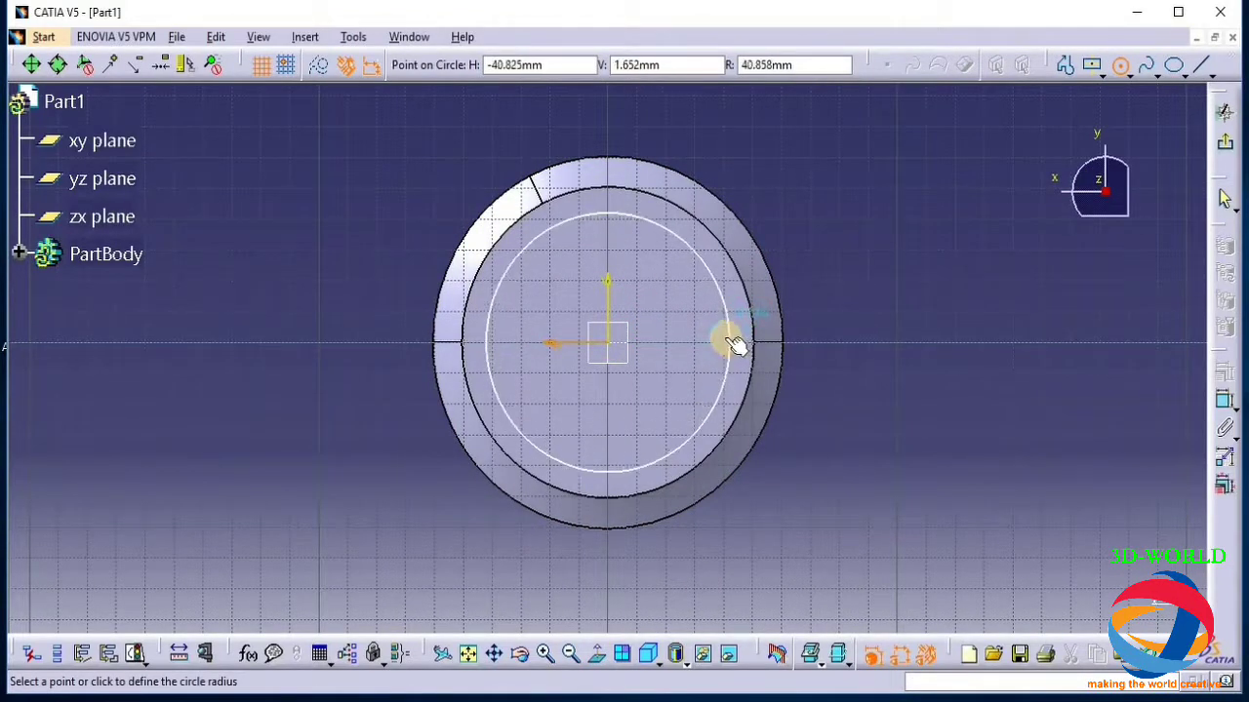
{"action": "left_click", "coordinate": [727, 343]}
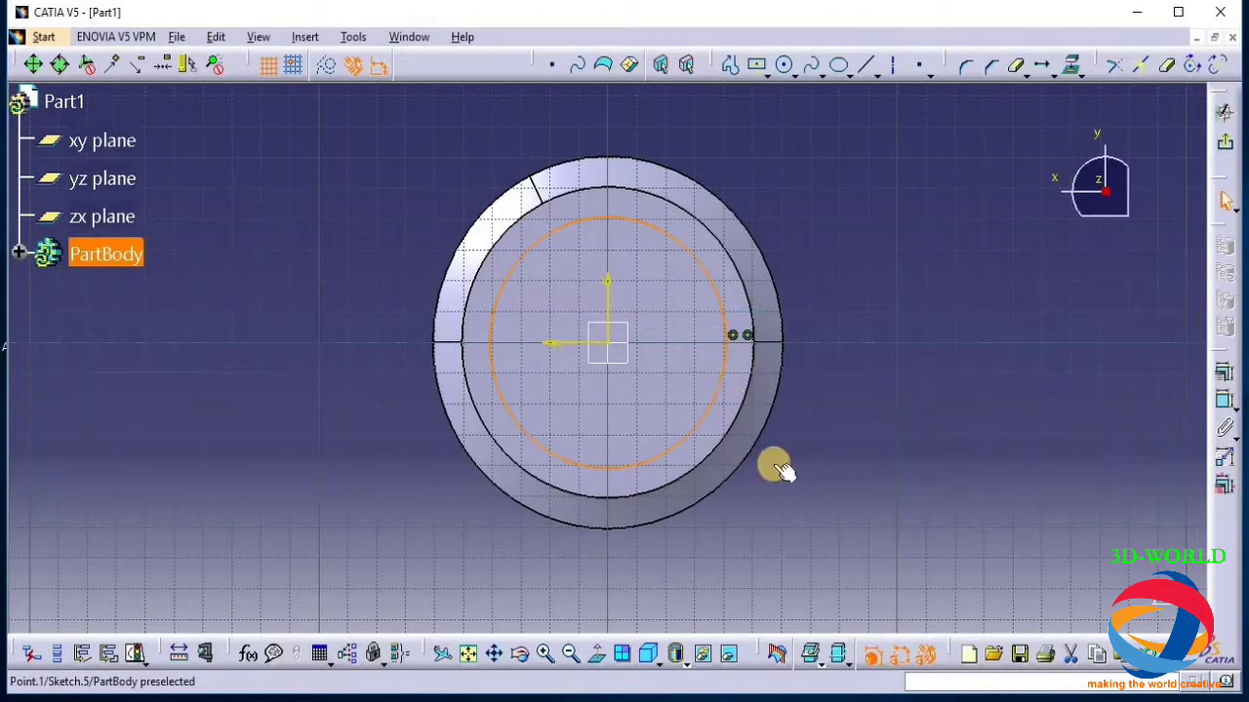
{"action": "left_click", "coordinate": [520, 654]}
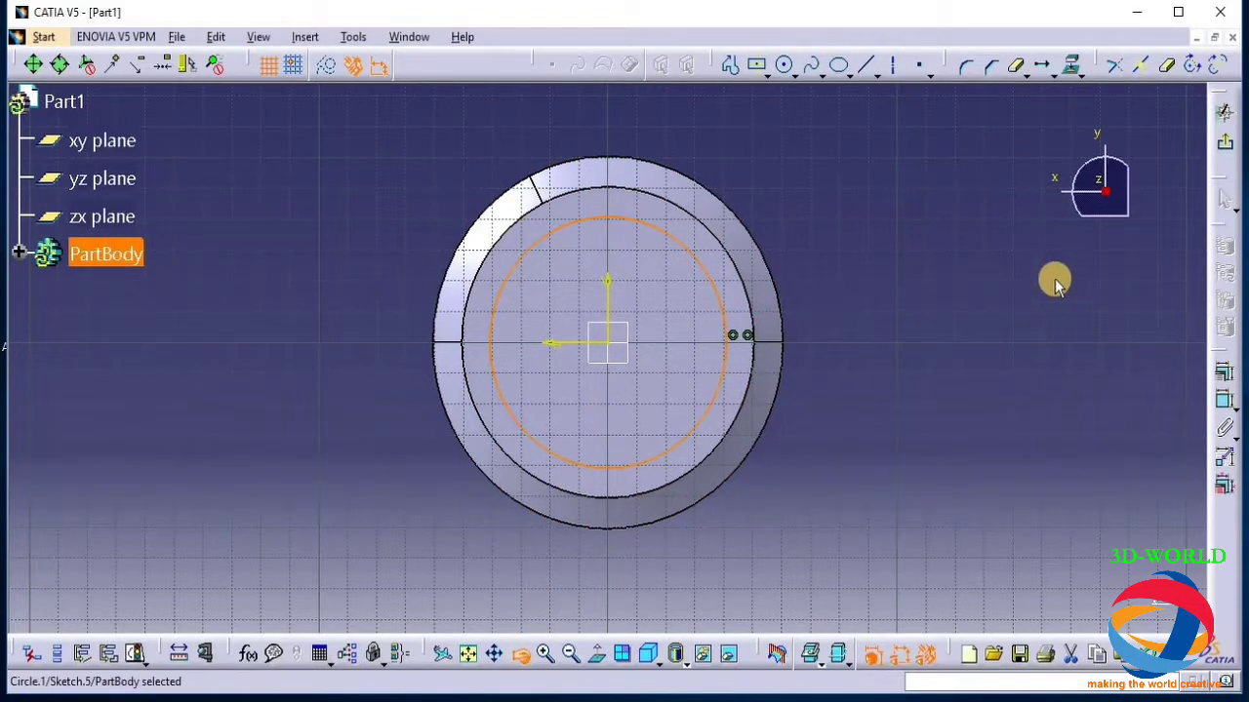
{"action": "left_click_drag", "start_coordinate": [868, 407], "coordinate": [1156, 217]}
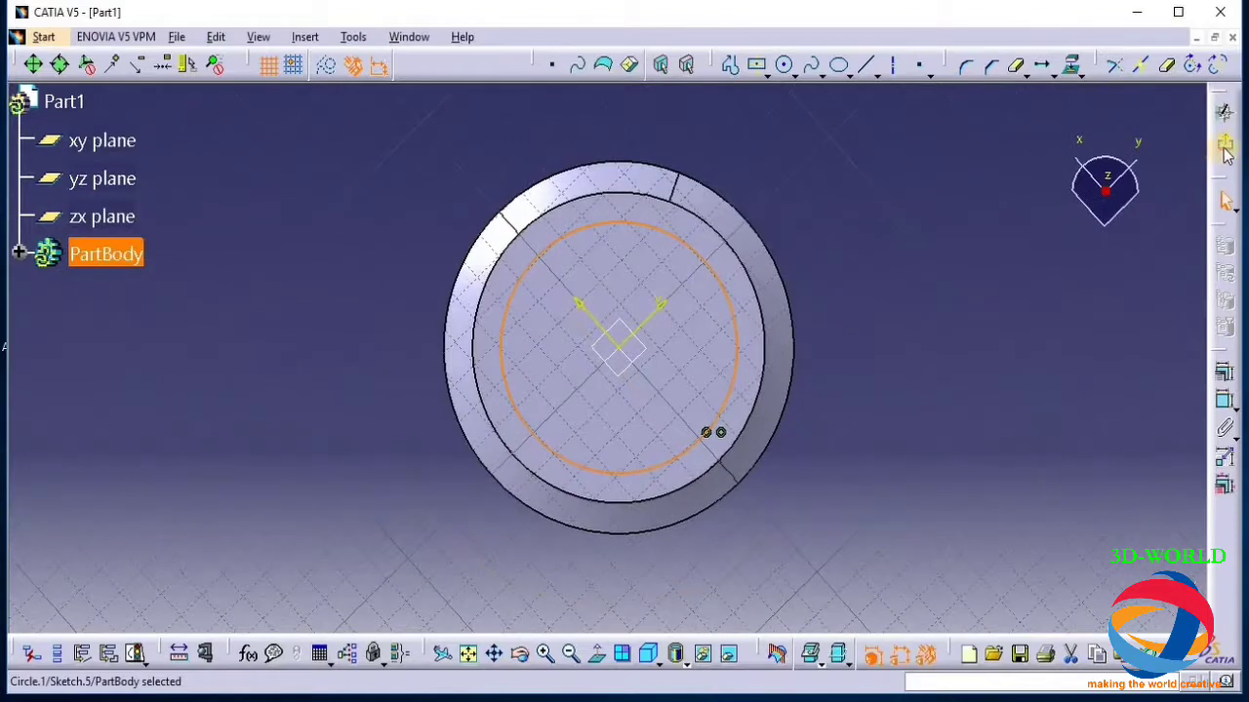
{"action": "left_click", "coordinate": [1225, 146]}
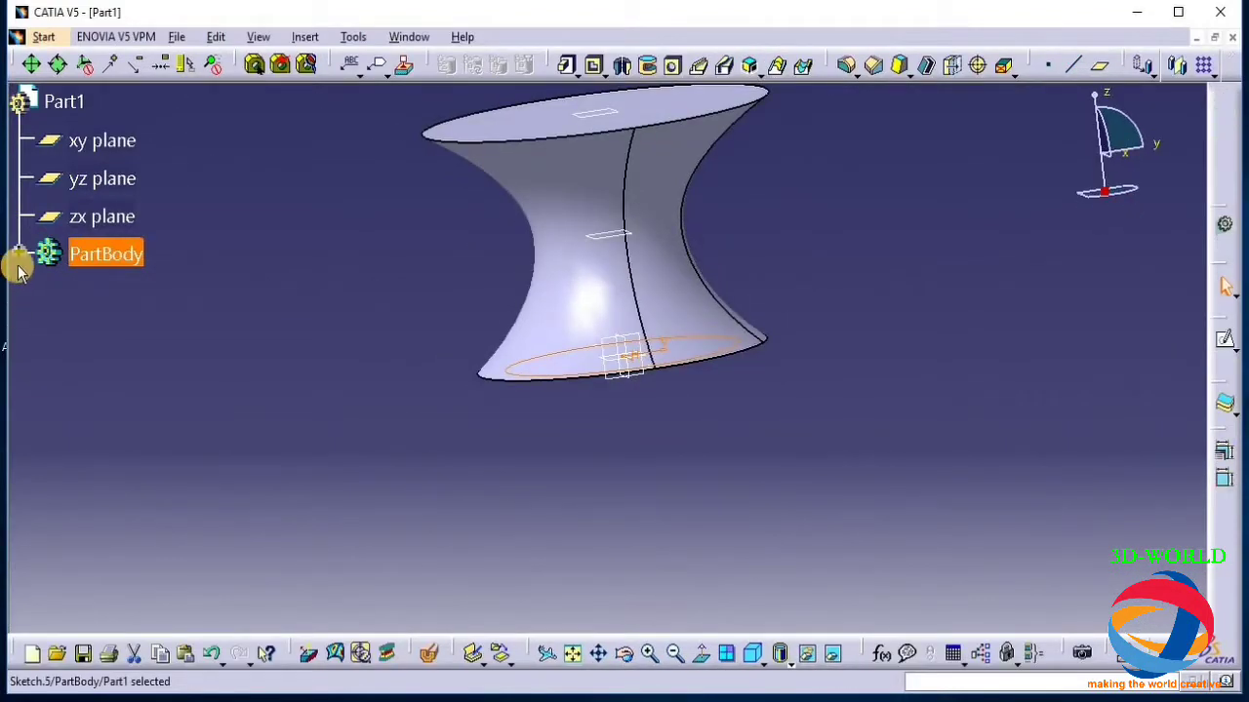
Open the middle section's sketch, Sketch.2, check the diameter of its circle without keeping a dimension, and exit the sketch
{"action": "left_click", "coordinate": [20, 256]}
{"action": "left_click", "coordinate": [118, 368]}
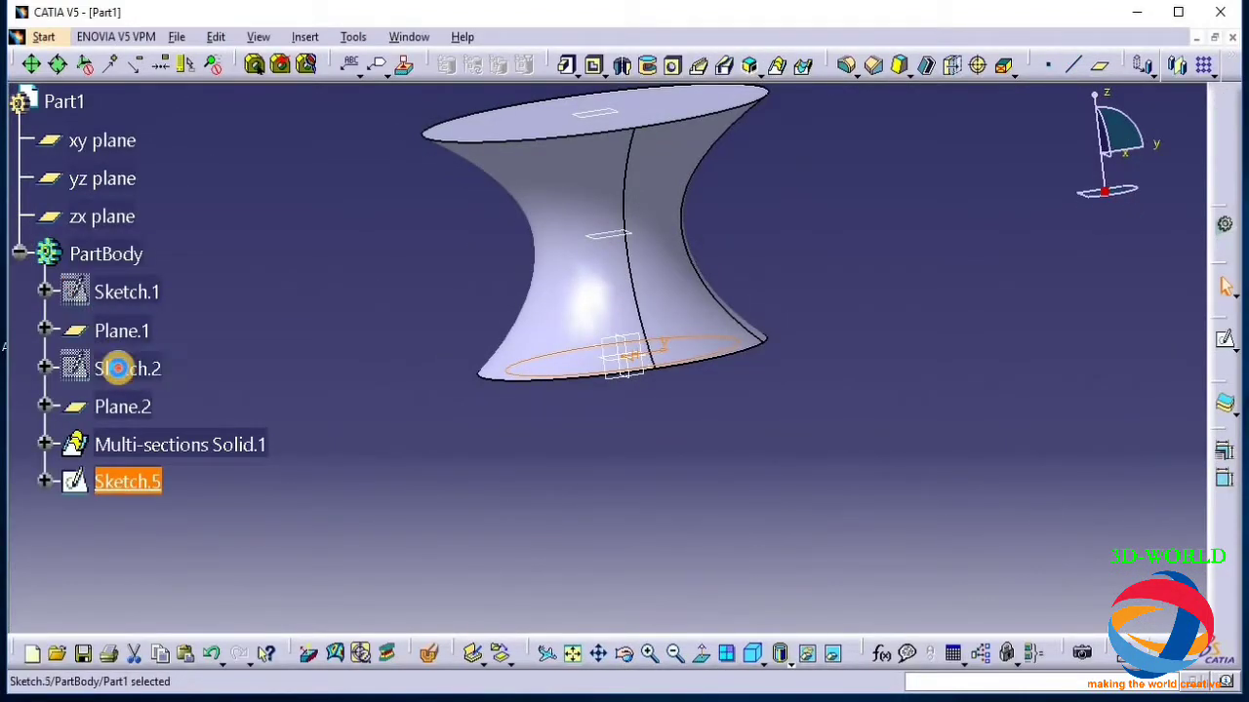
{"action": "double_click", "coordinate": [118, 367]}
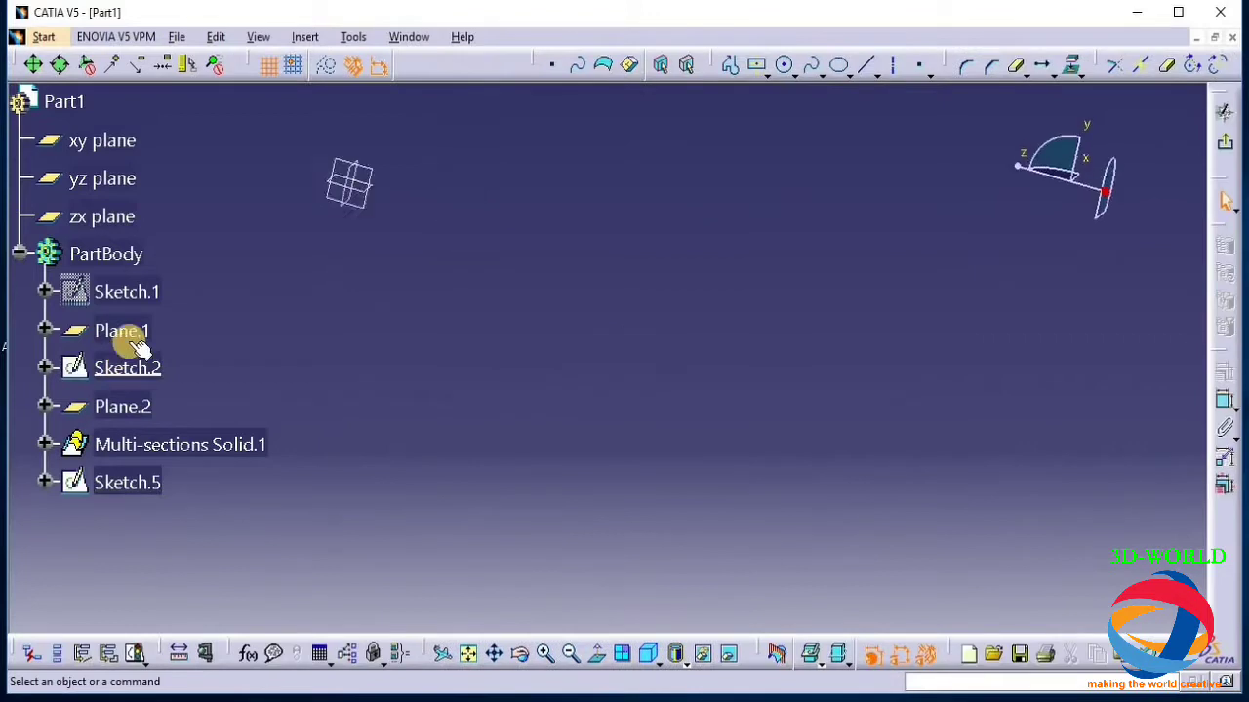
{"action": "left_click", "coordinate": [471, 654]}
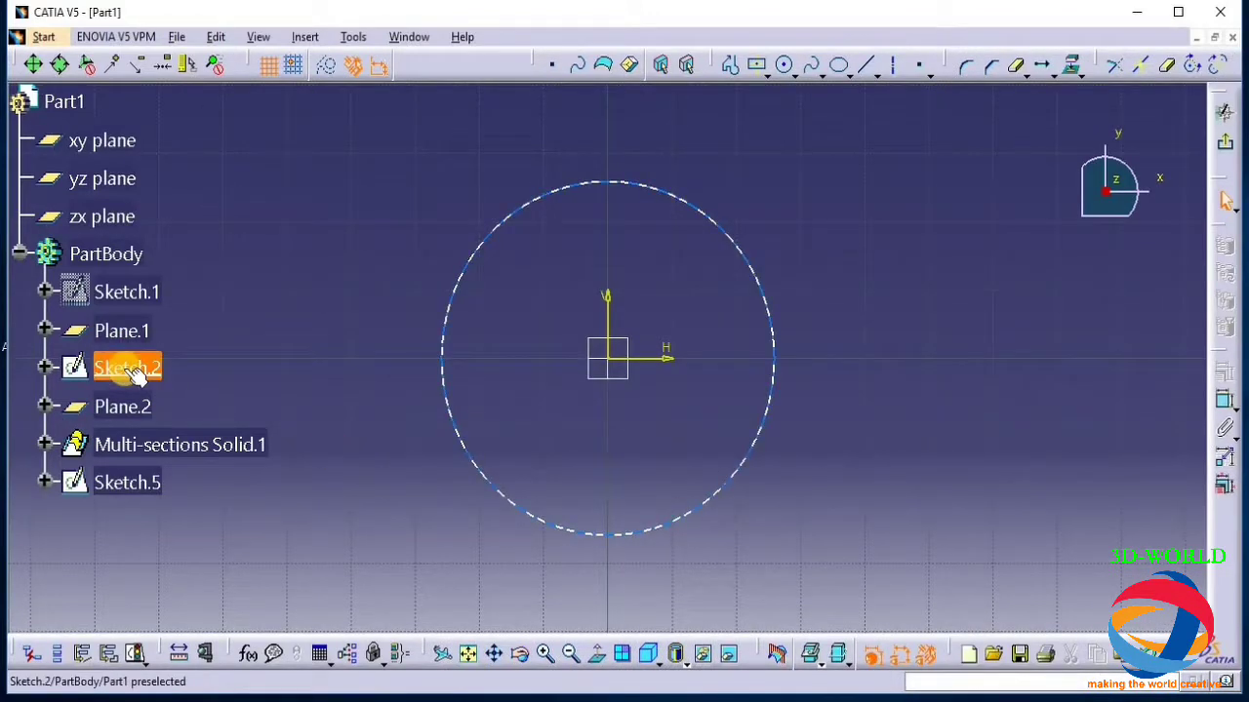
{"action": "left_click", "coordinate": [712, 490]}
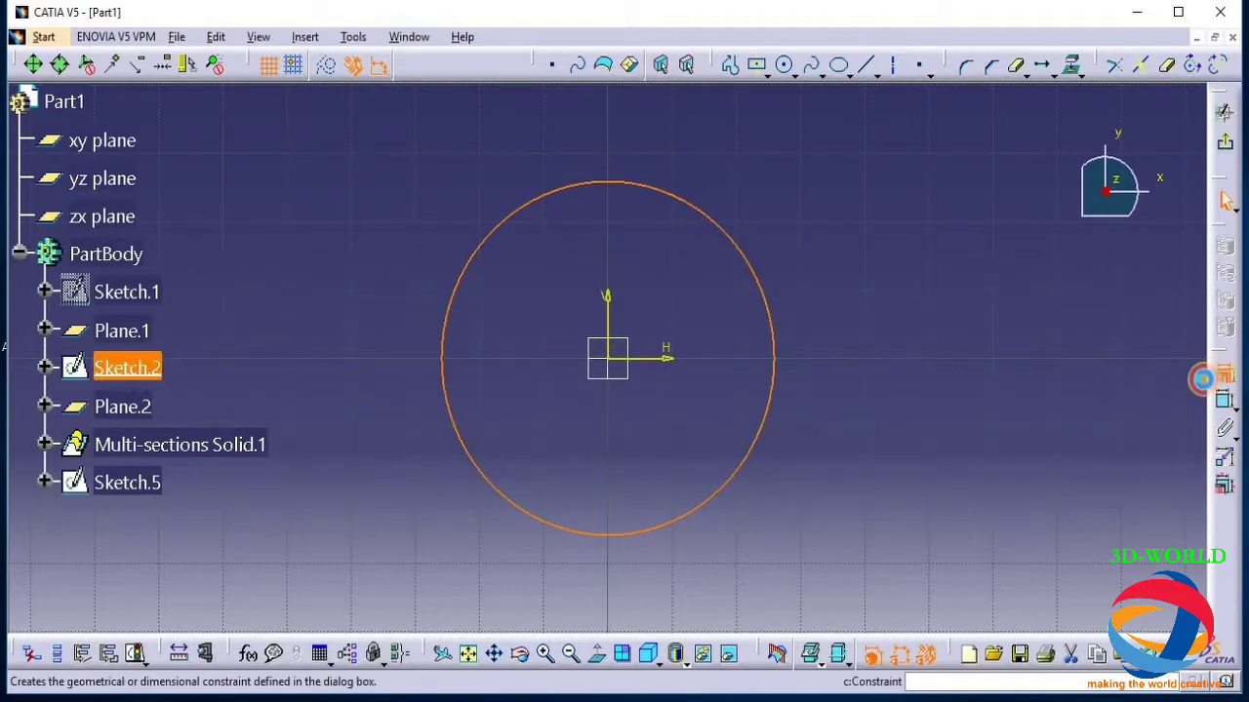
{"action": "left_click", "coordinate": [1205, 378]}
{"action": "key", "text": "Escape"}
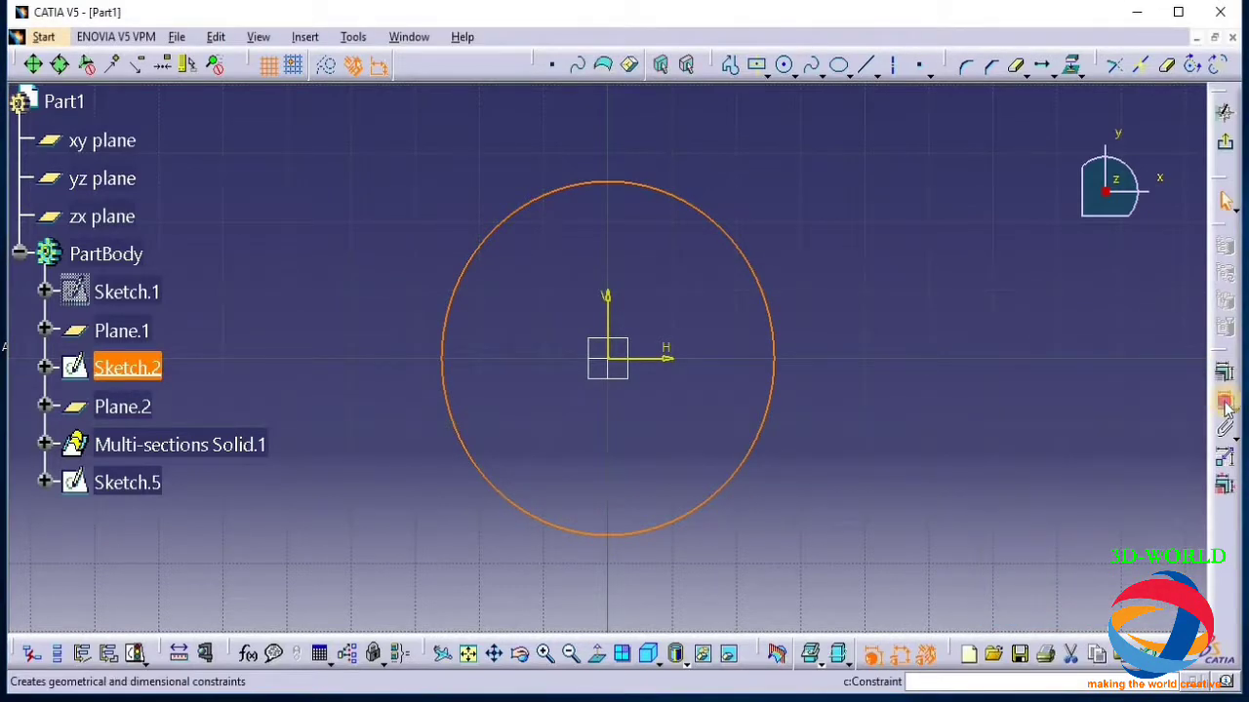
{"action": "left_click", "coordinate": [1226, 403]}
{"action": "left_click", "coordinate": [1019, 375]}
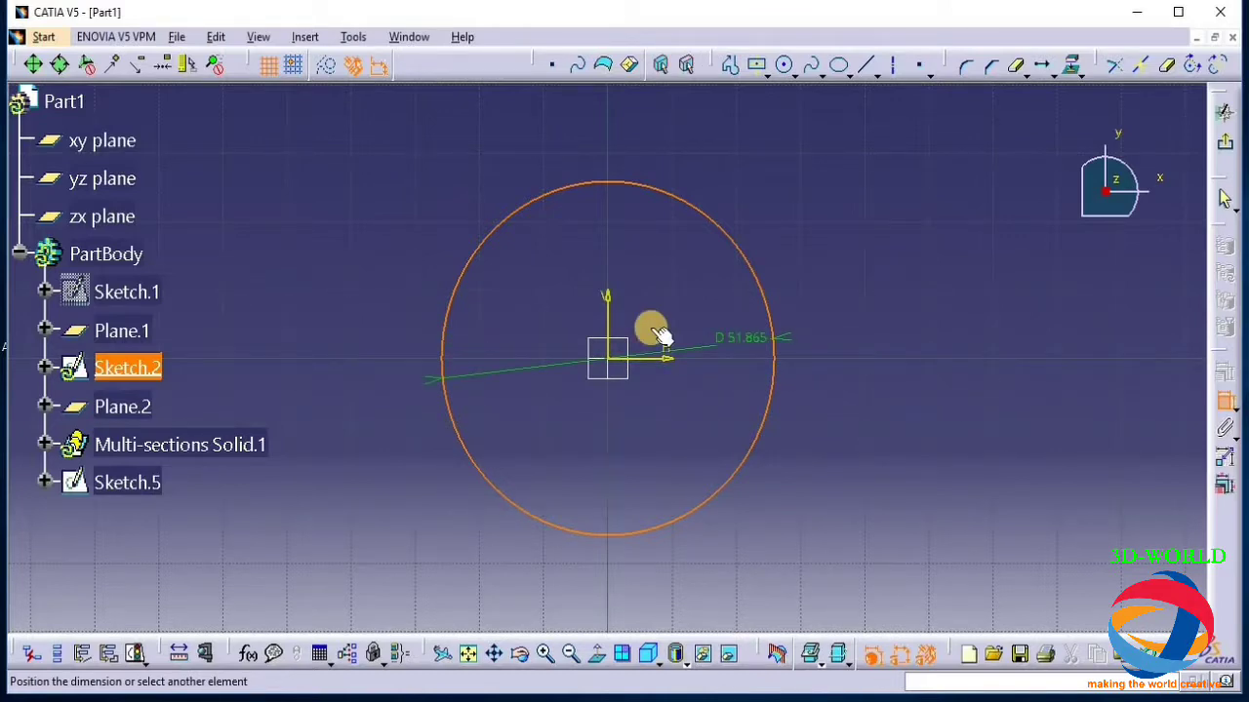
{"action": "key", "text": "Escape"}
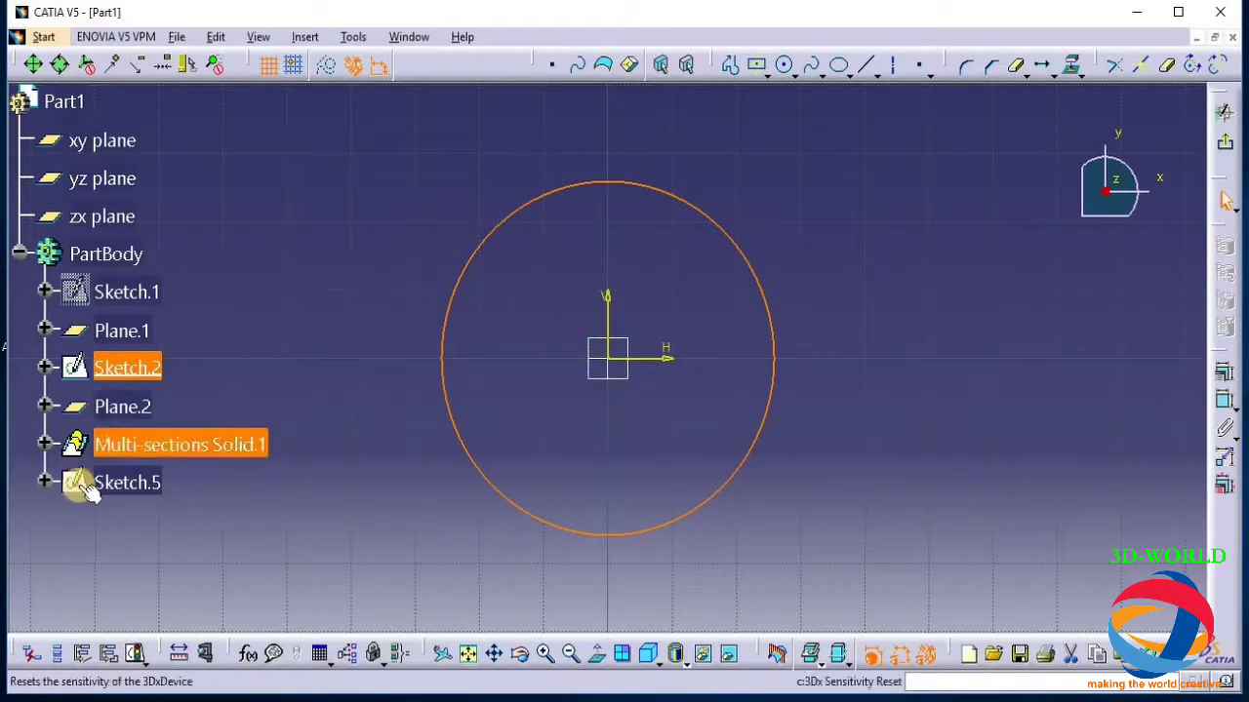
{"action": "left_click", "coordinate": [1226, 112]}
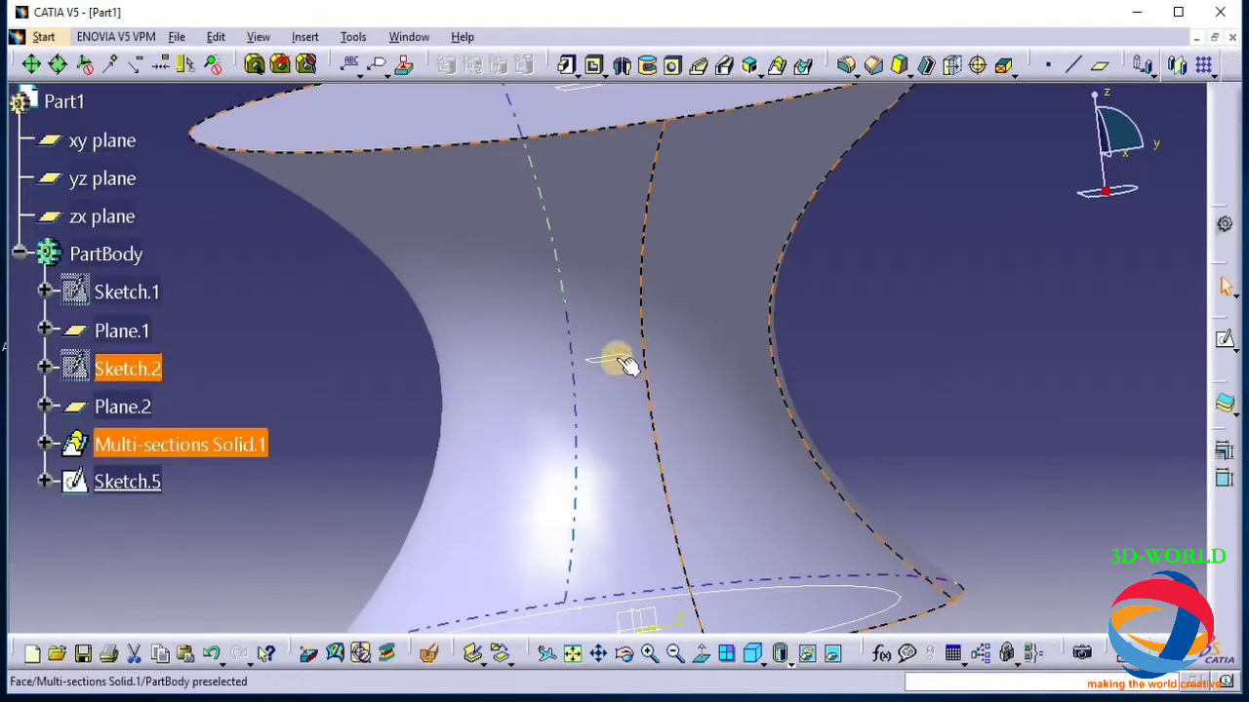
Sketch a circle of about 27.6 mm radius centred on the origin on Plane.1 at the solid's waist
{"action": "left_click", "coordinate": [617, 359]}
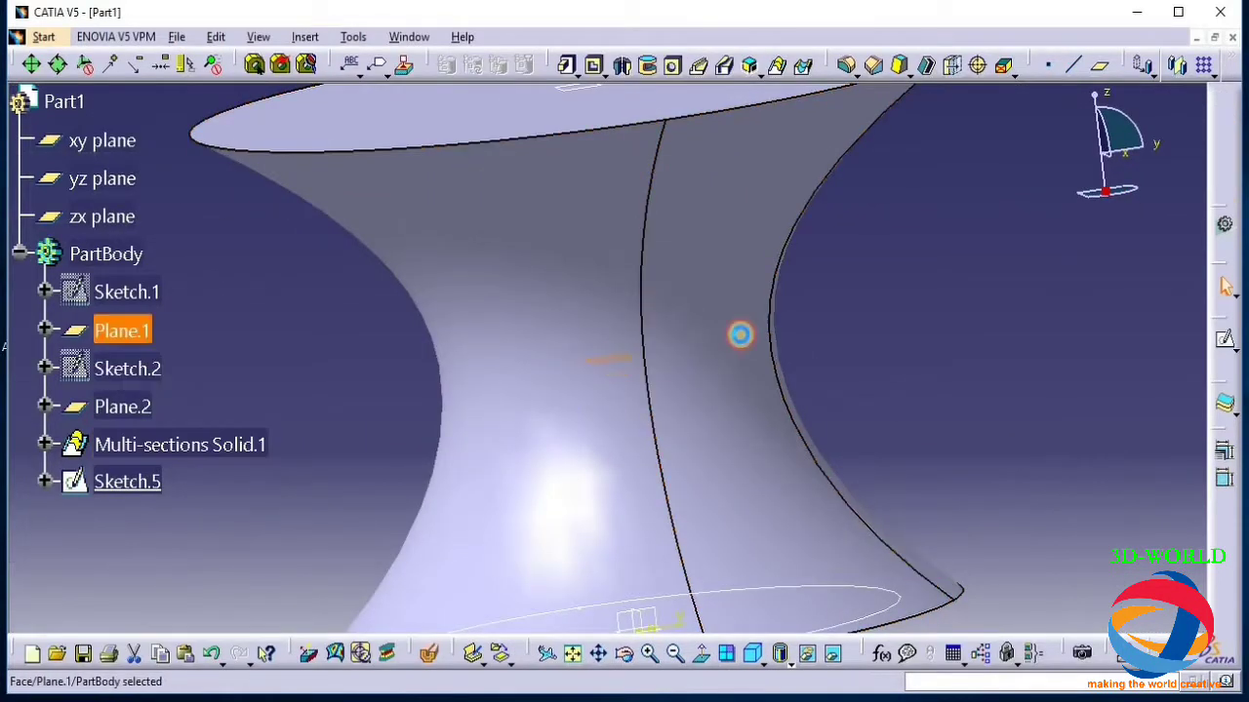
{"action": "left_click", "coordinate": [1223, 338]}
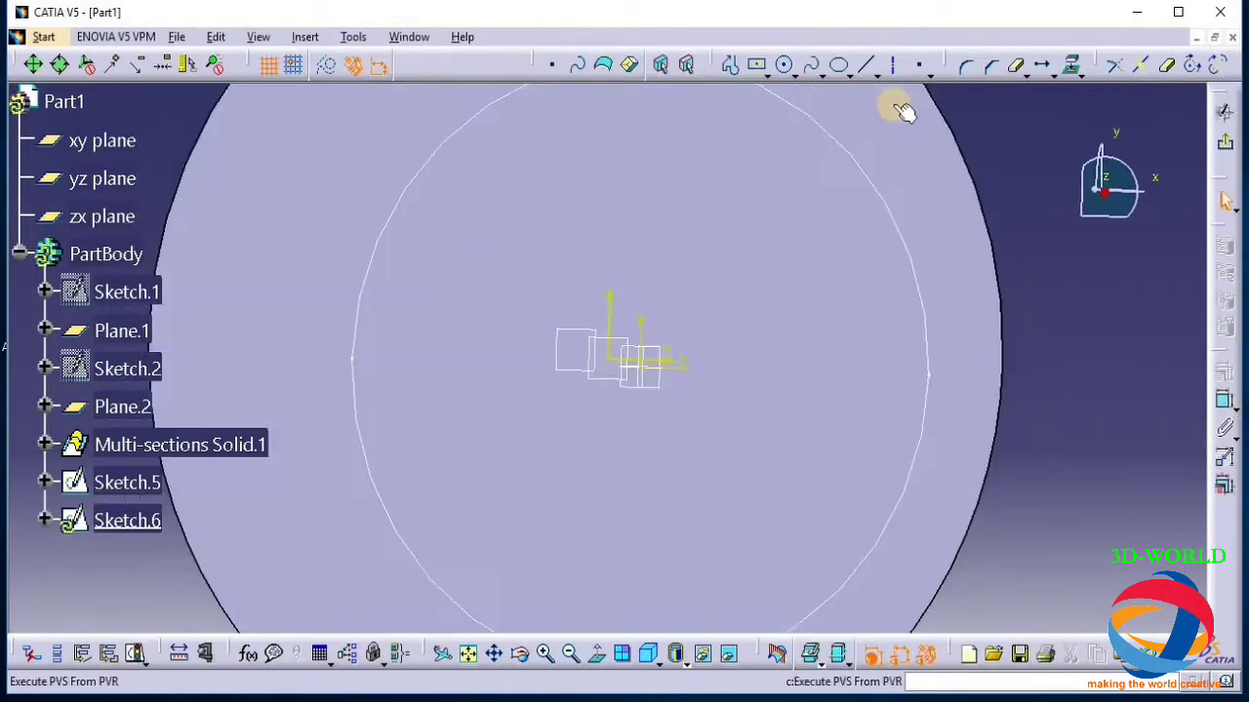
{"action": "left_click", "coordinate": [783, 64]}
{"action": "left_click", "coordinate": [790, 69]}
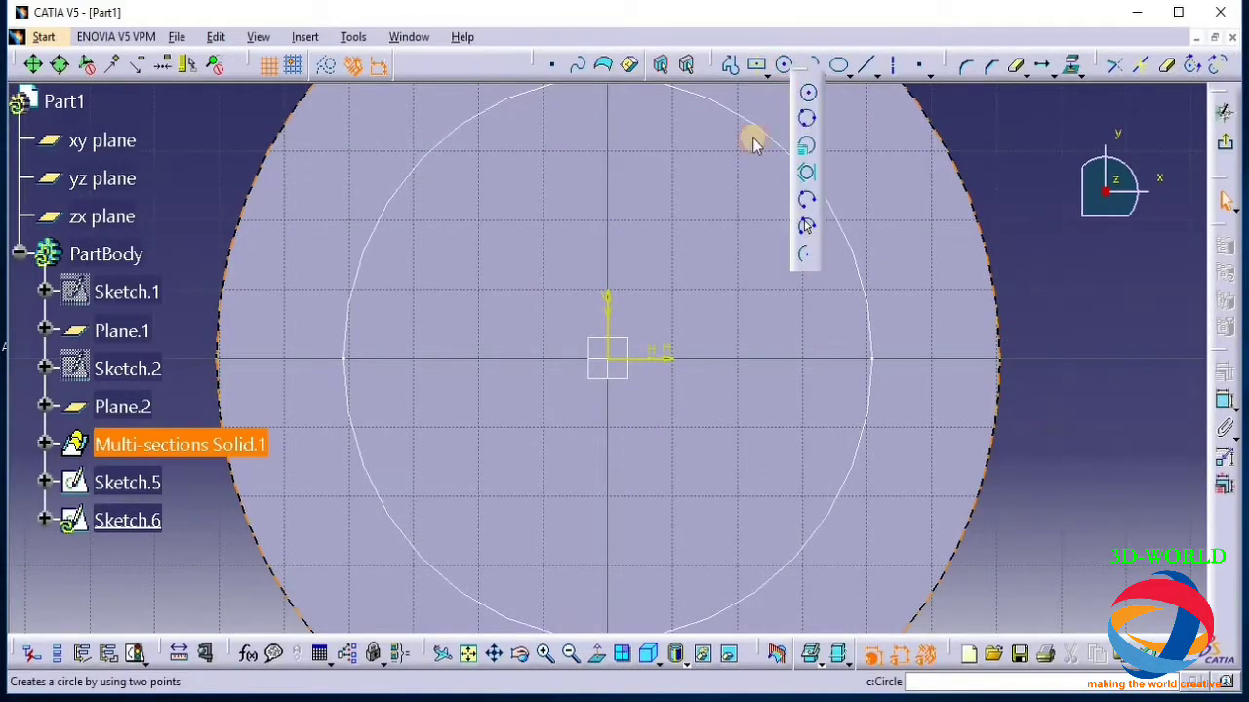
{"action": "left_click", "coordinate": [809, 94]}
{"action": "mouse_move", "coordinate": [767, 259]}
{"action": "middle_mouse_down"}
{"action": "mouse_move", "coordinate": [767, 212]}
{"action": "mouse_move", "coordinate": [794, 376]}
{"action": "middle_mouse_up"}
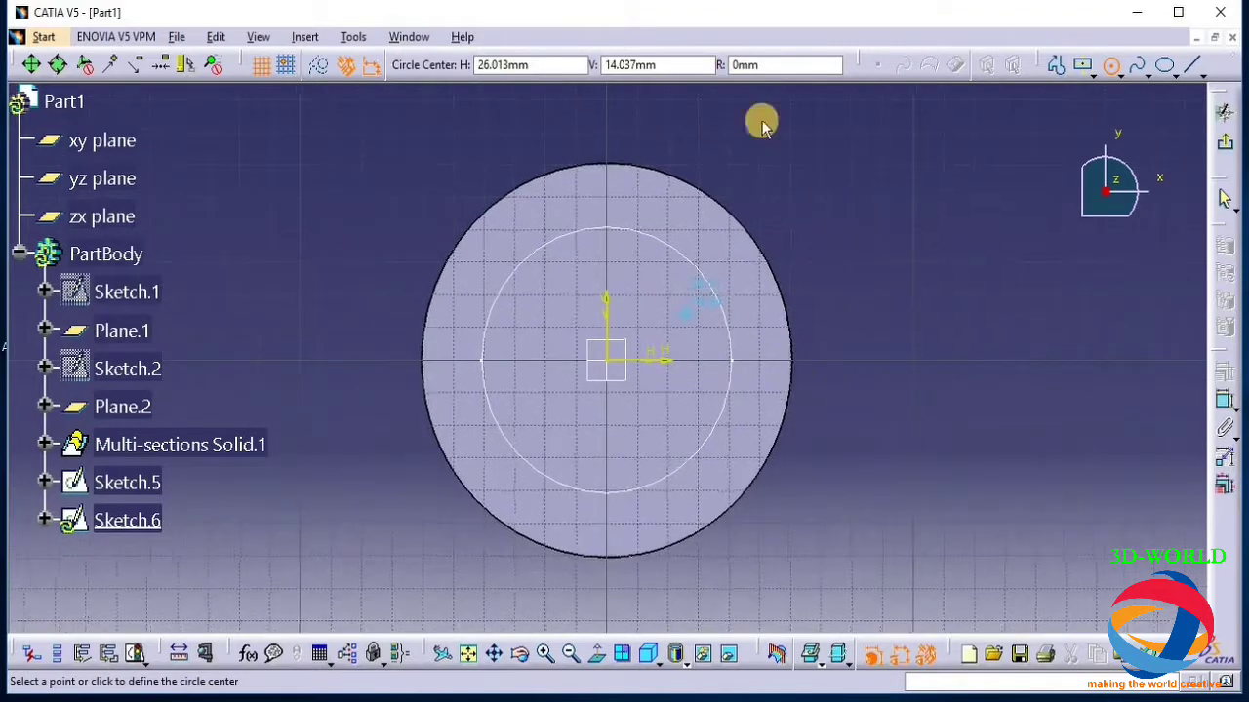
{"action": "left_click", "coordinate": [619, 364]}
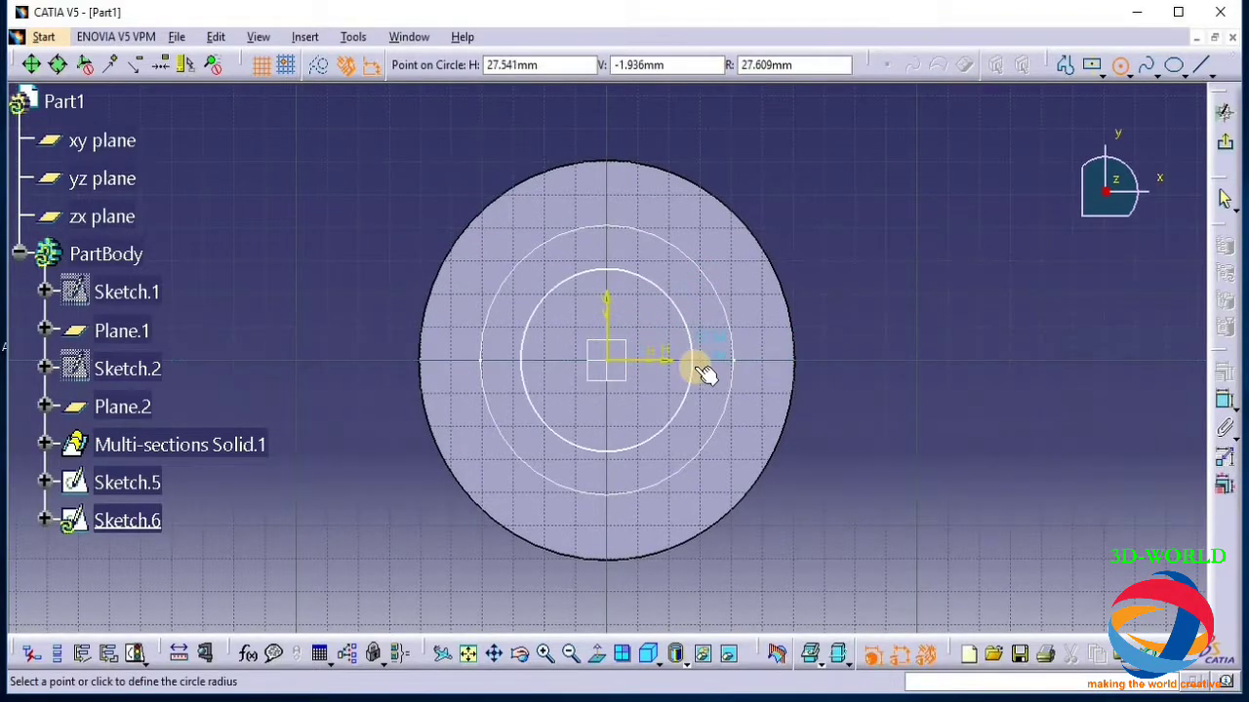
{"action": "left_click", "coordinate": [692, 364]}
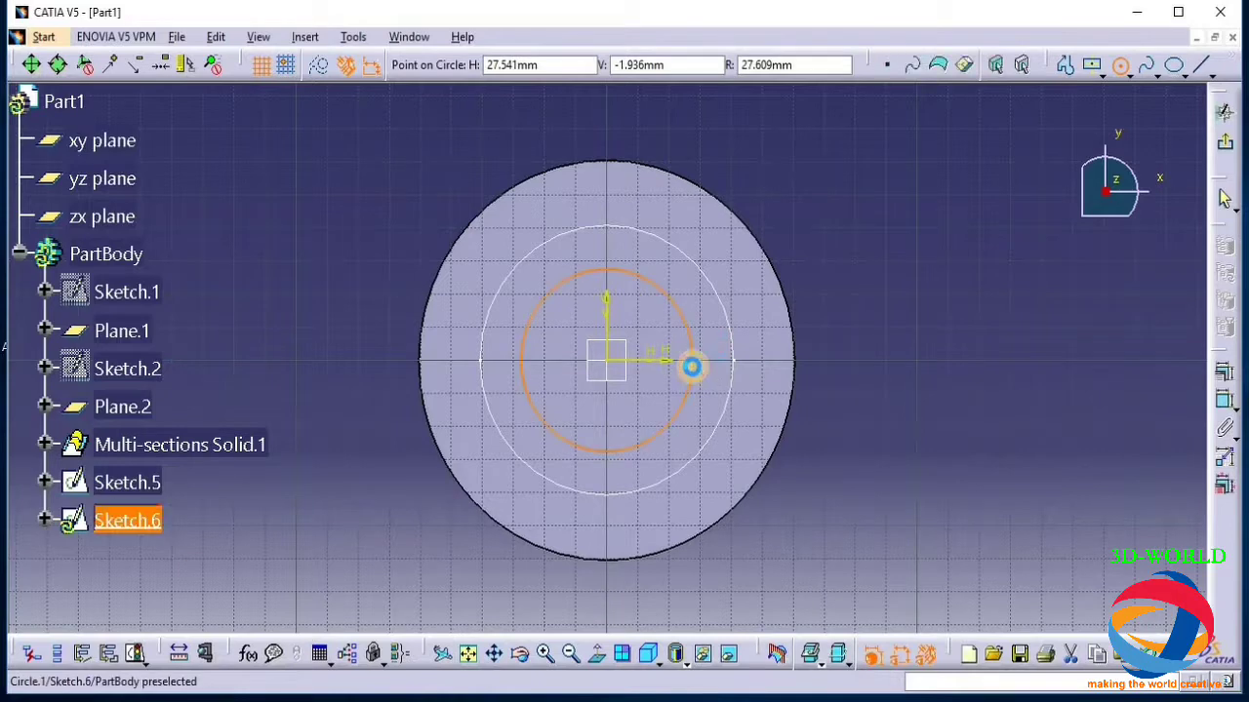
Dimension the diameter of the new circle on Plane.1, placing the dimension outside the solid's outline
{"action": "left_click", "coordinate": [1222, 373]}
{"action": "left_click", "coordinate": [1224, 401]}
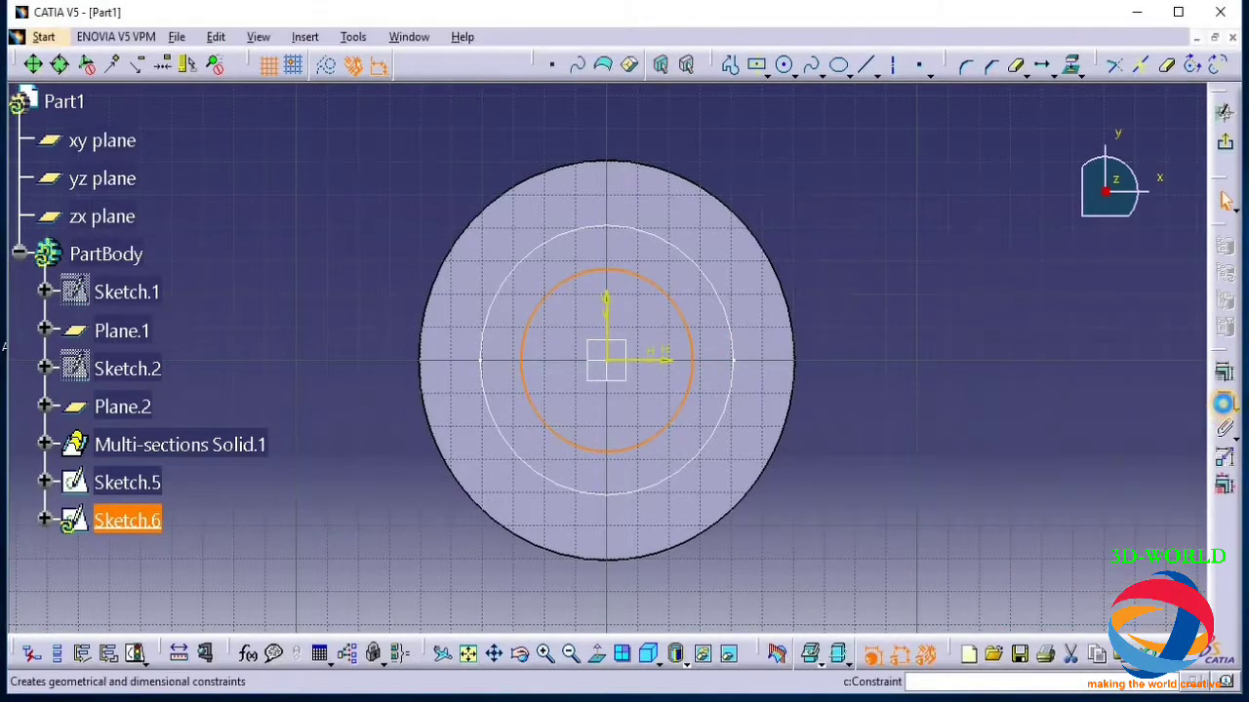
{"action": "left_click", "coordinate": [954, 327]}
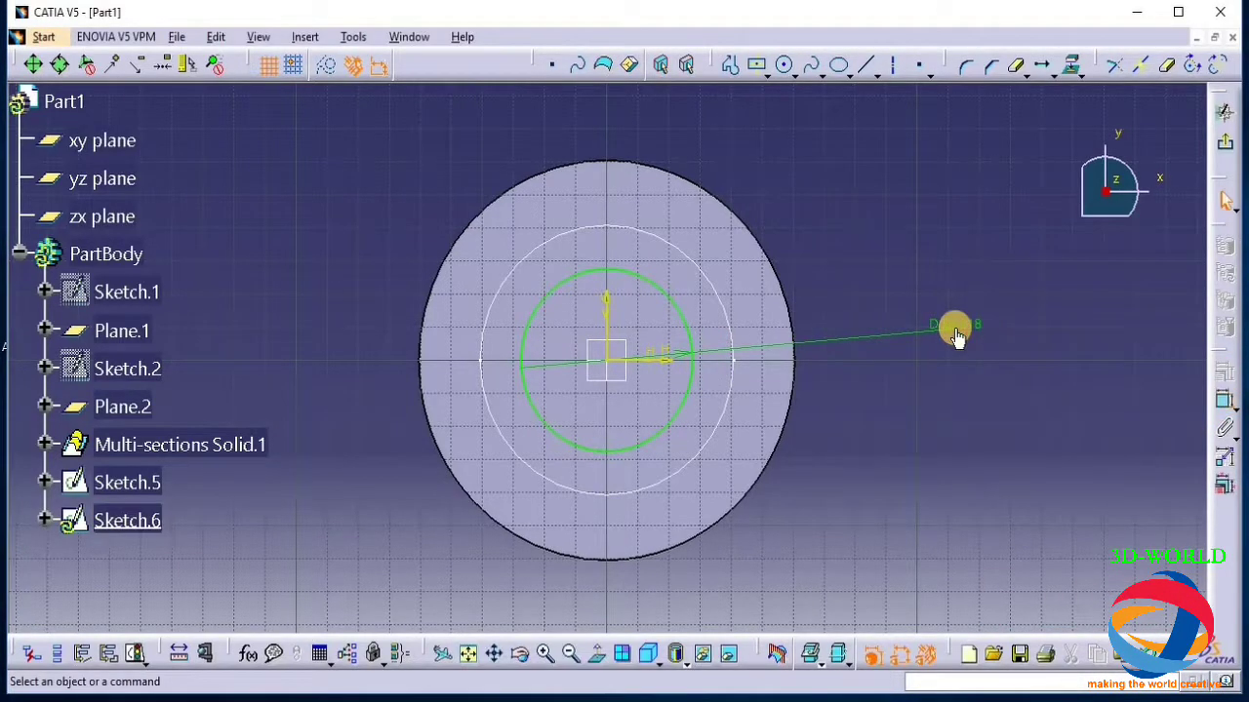
Set the diameter of the circle on Plane.1 to 45 mm and exit the sketch
{"action": "double_click", "coordinate": [955, 330]}
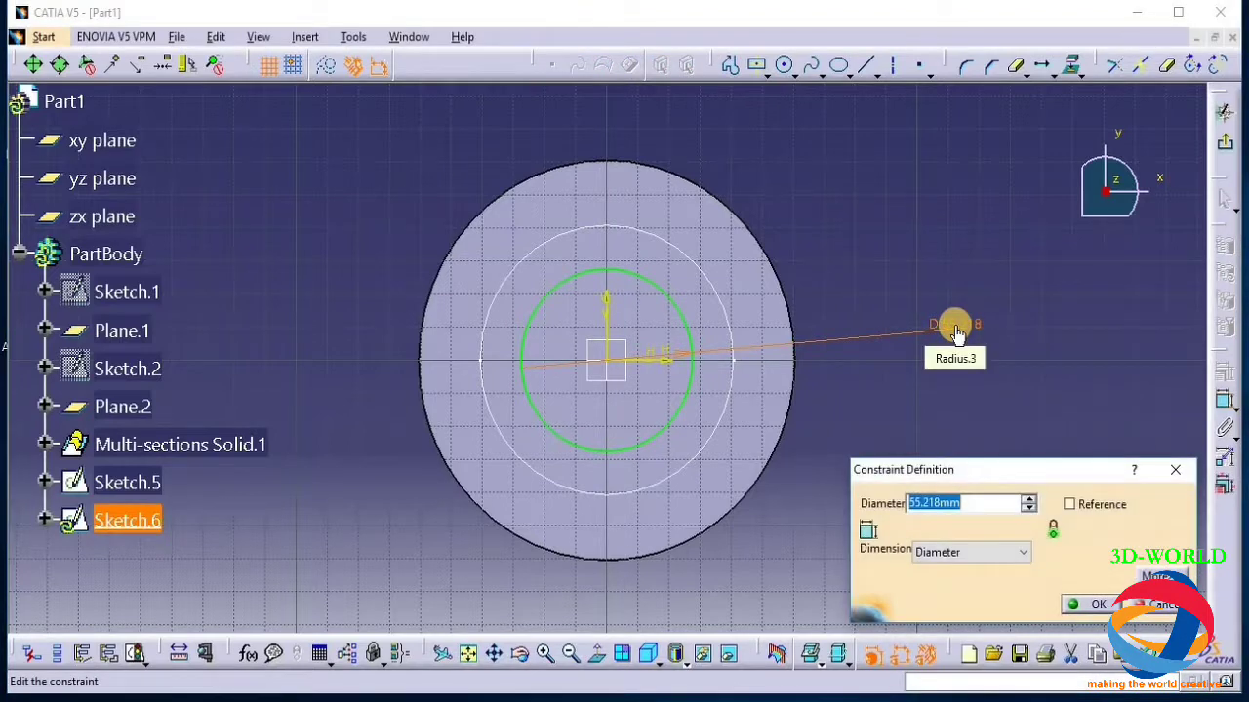
{"action": "type", "text": "45"}
{"action": "key", "text": "Return"}
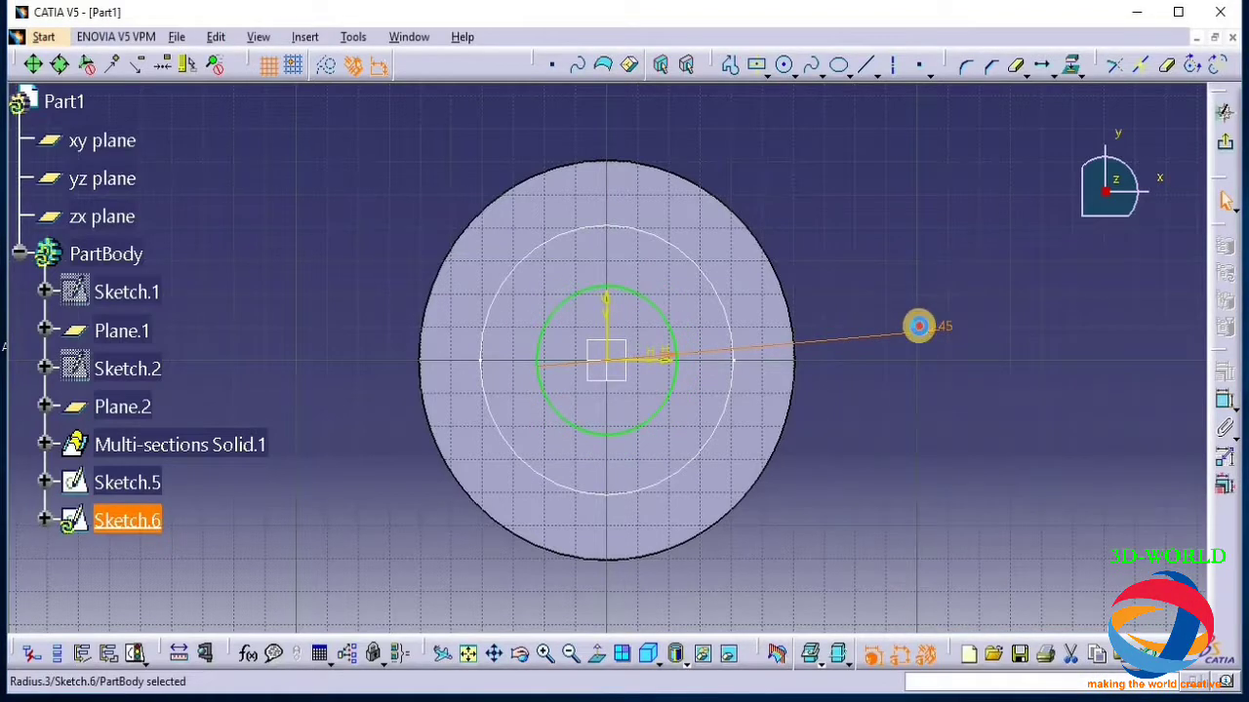
{"action": "left_click", "coordinate": [929, 349]}
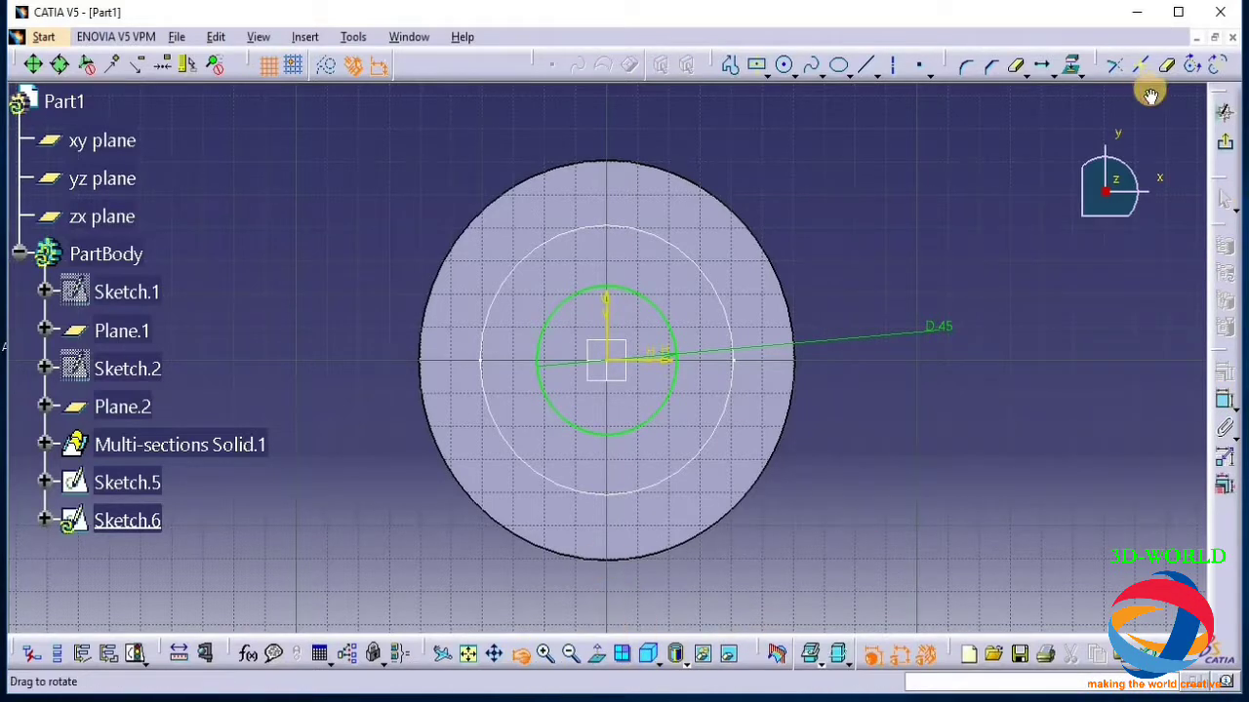
{"action": "left_click", "coordinate": [1225, 143]}
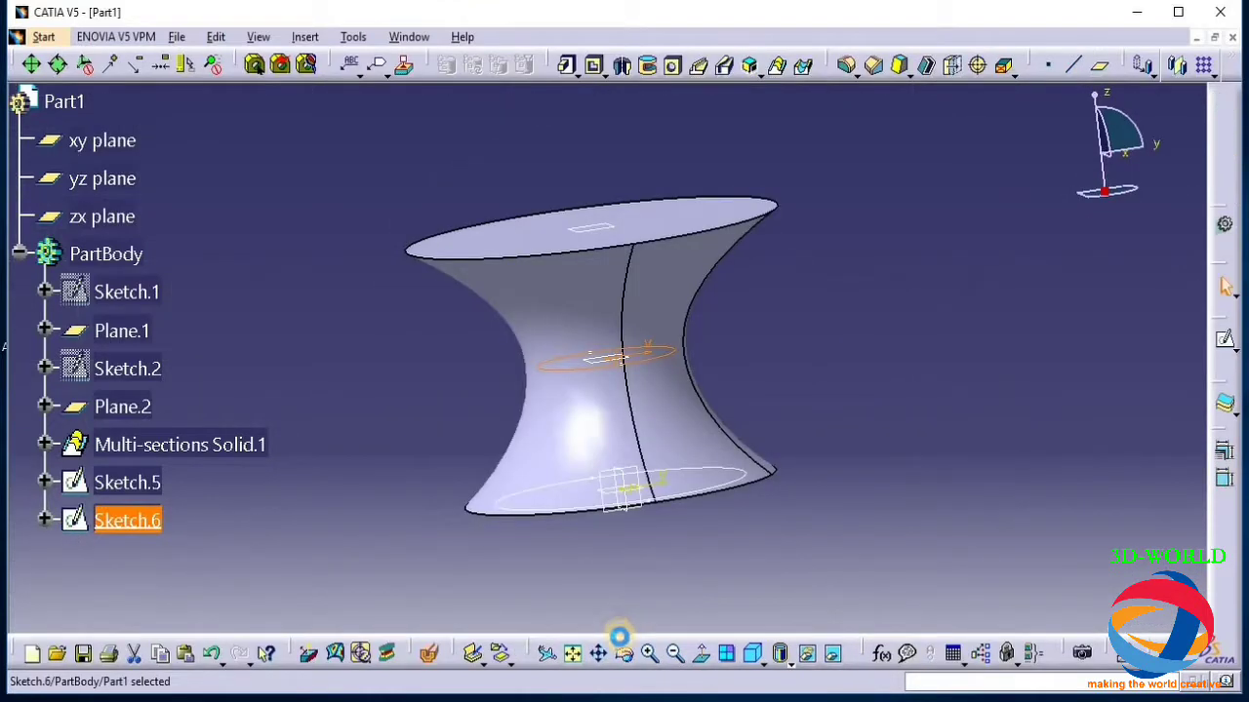
Sketch a circle of about 55.8 mm radius centred on the origin on Plane.2 and exit the sketch
{"action": "left_click", "coordinate": [592, 228]}
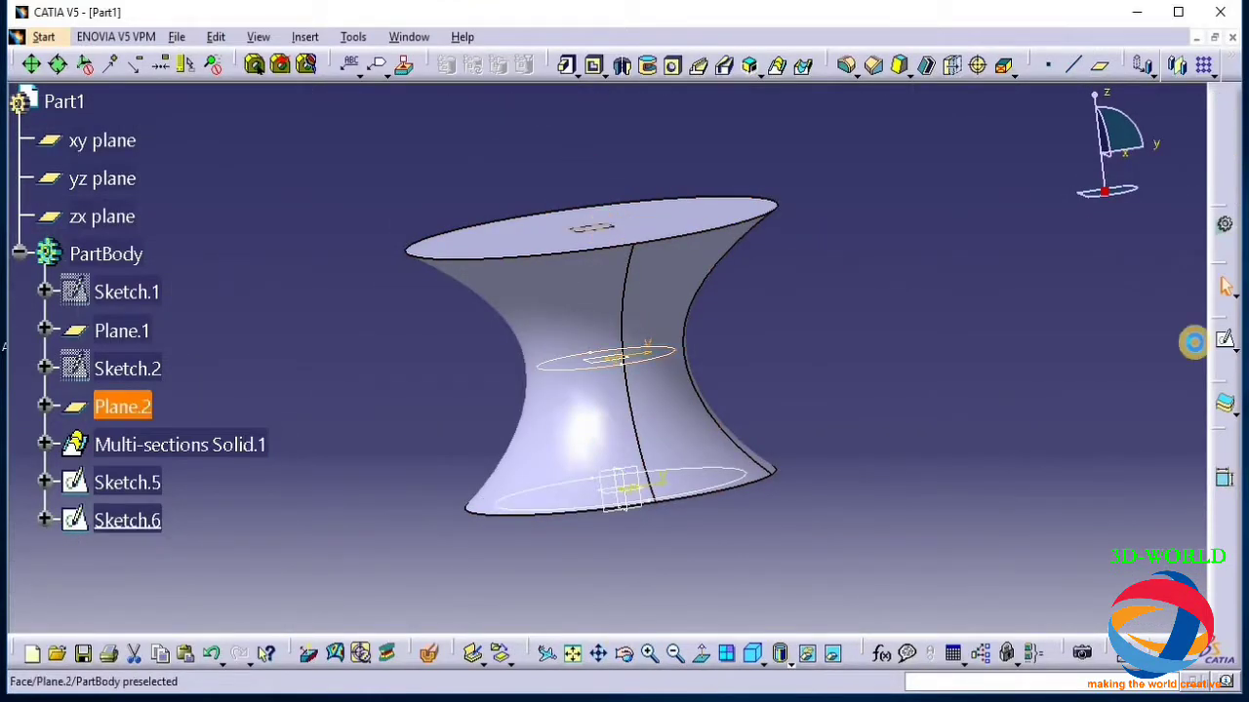
{"action": "left_click", "coordinate": [1227, 342]}
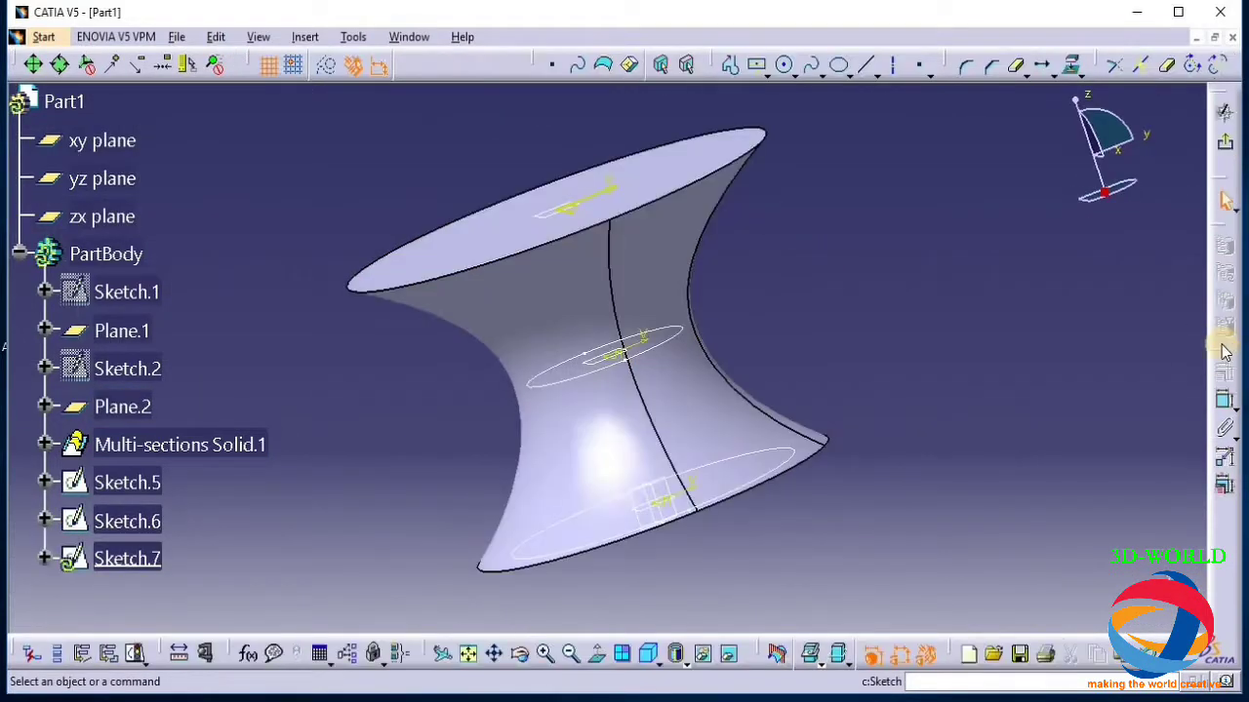
{"action": "left_click", "coordinate": [468, 654]}
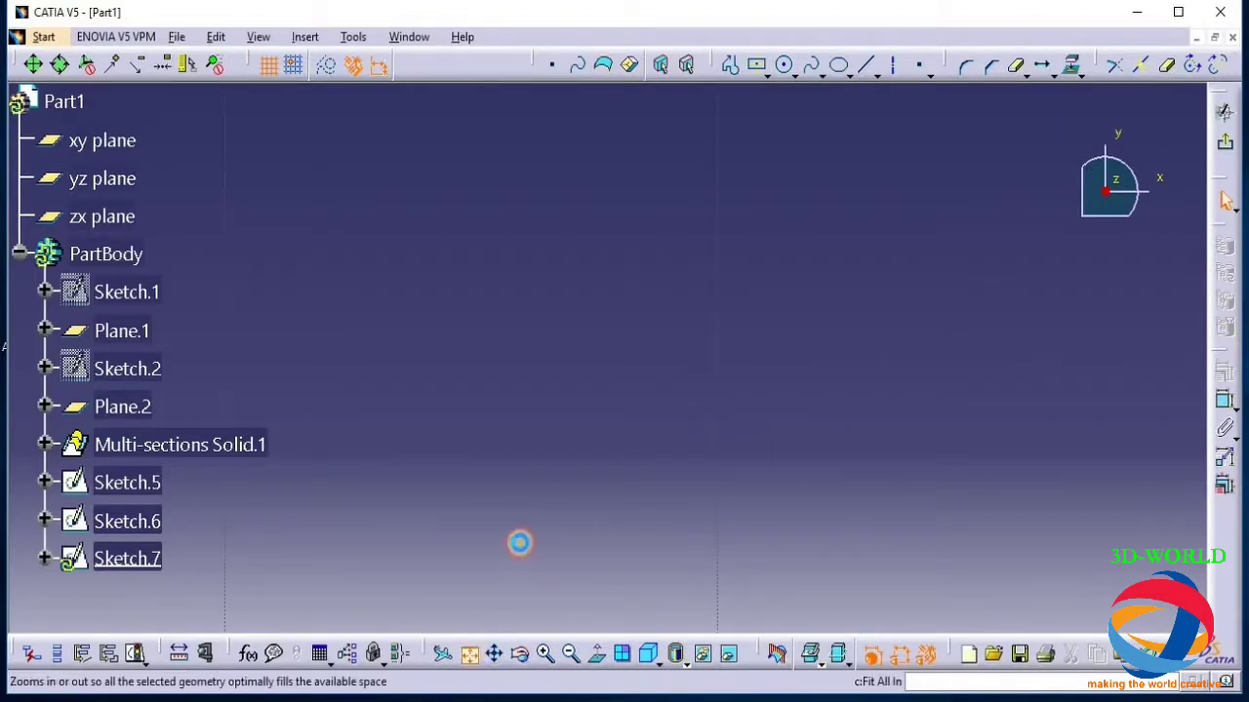
{"action": "left_click", "coordinate": [783, 64]}
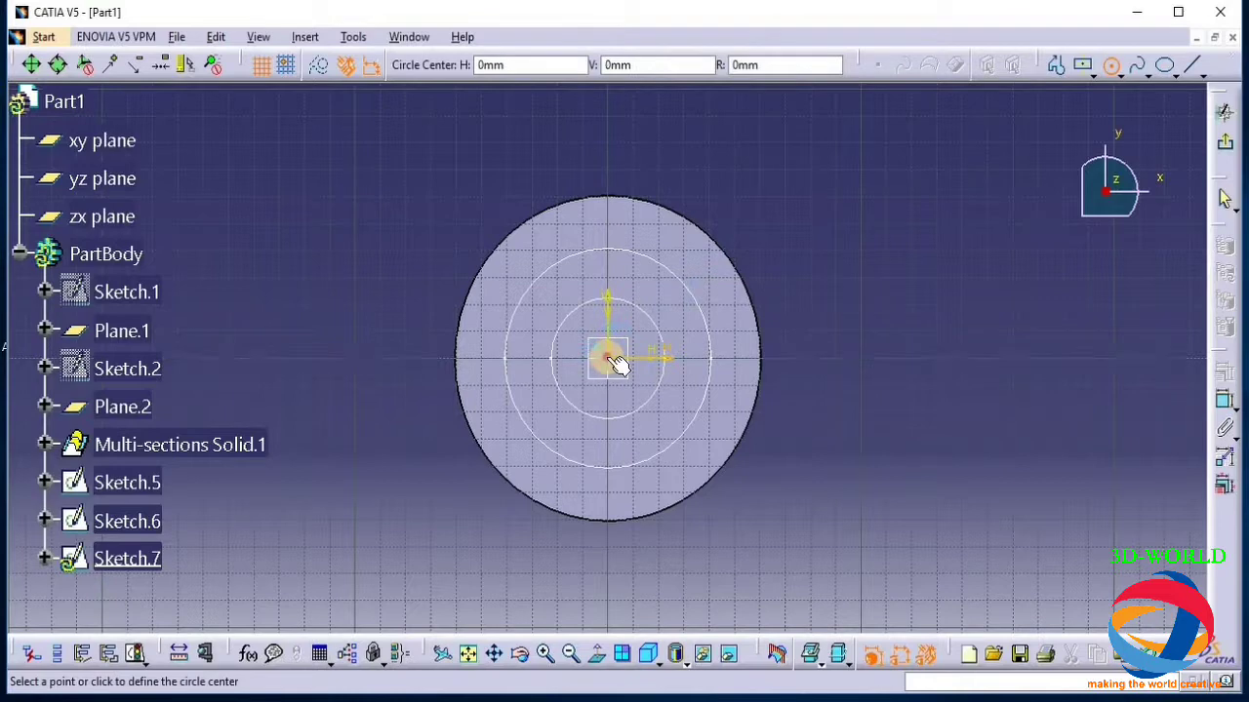
{"action": "left_click", "coordinate": [607, 358]}
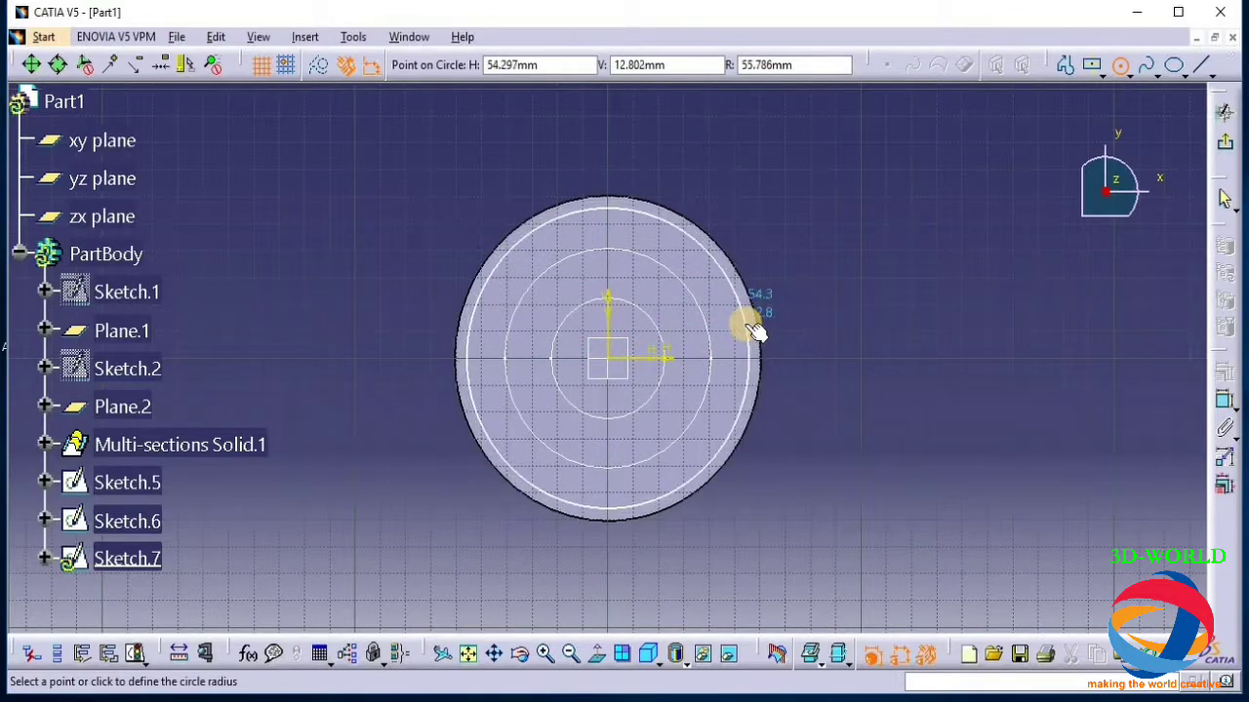
{"action": "left_click", "coordinate": [746, 324]}
{"action": "left_click", "coordinate": [1225, 112]}
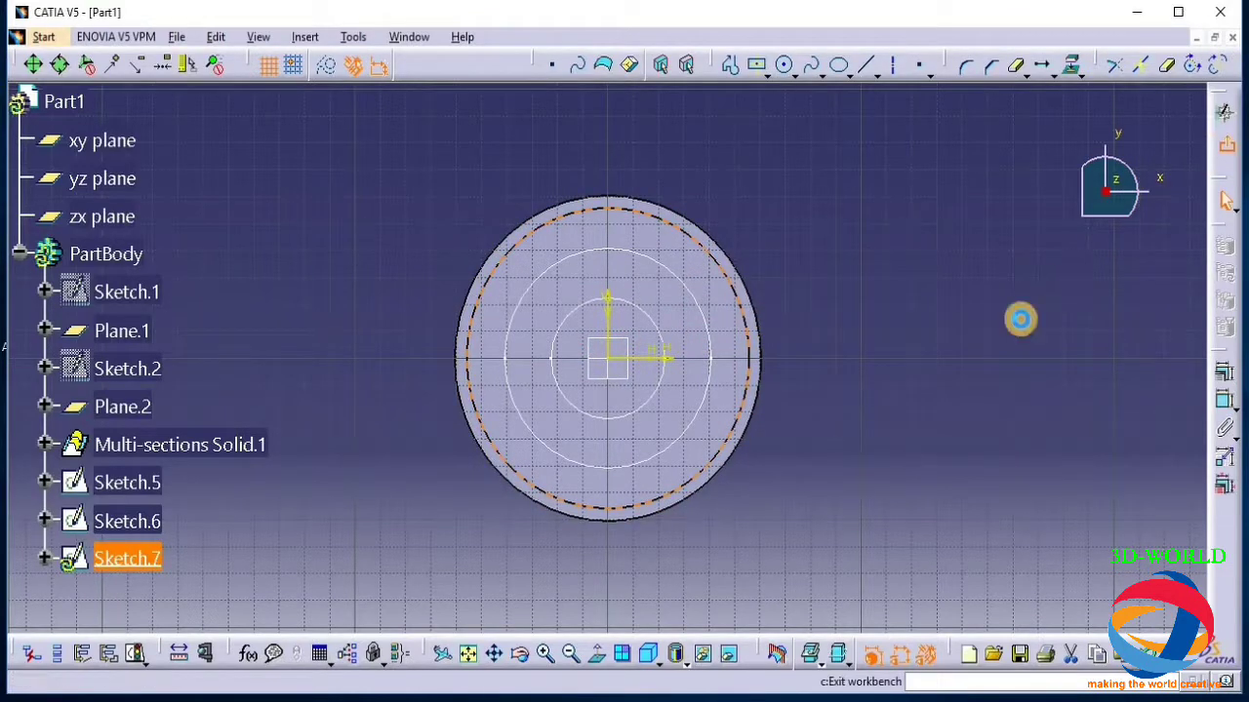
{"action": "left_click", "coordinate": [962, 427]}
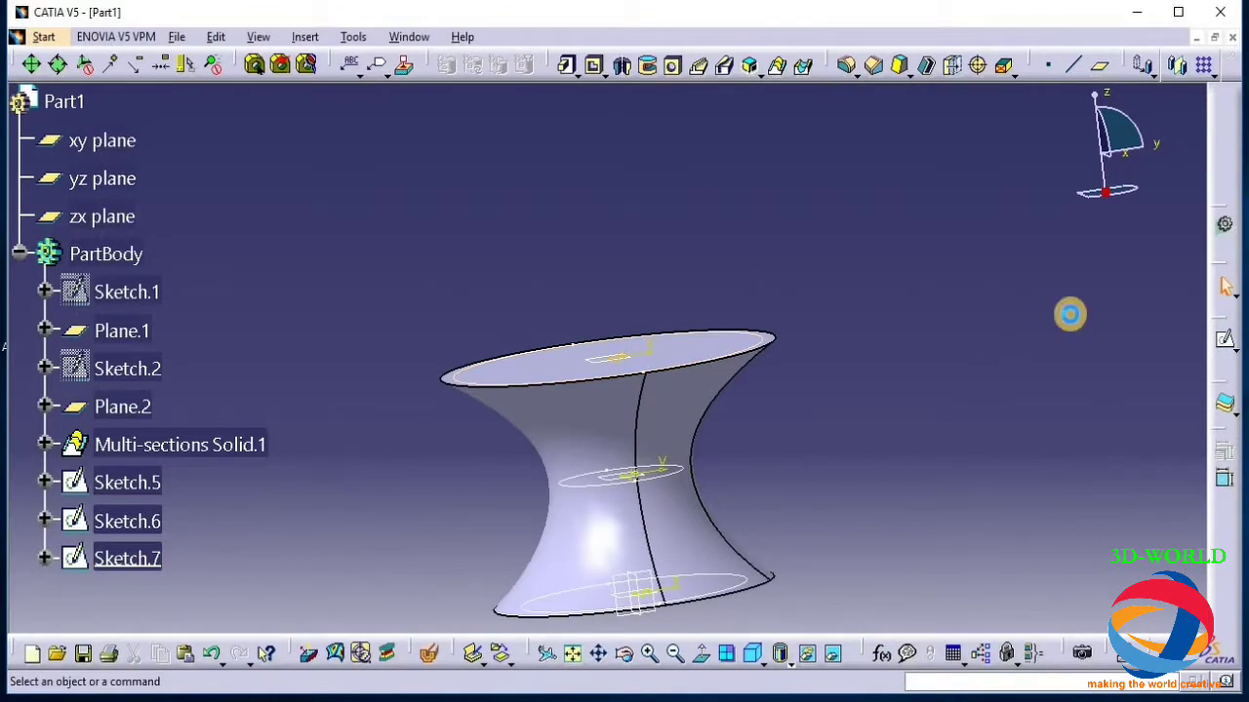
Hollow the solid with a Removed Multi-sections Solid through Sketch.5, Sketch.6 and Sketch.7, previewing it before accepting
{"action": "left_click", "coordinate": [801, 65]}
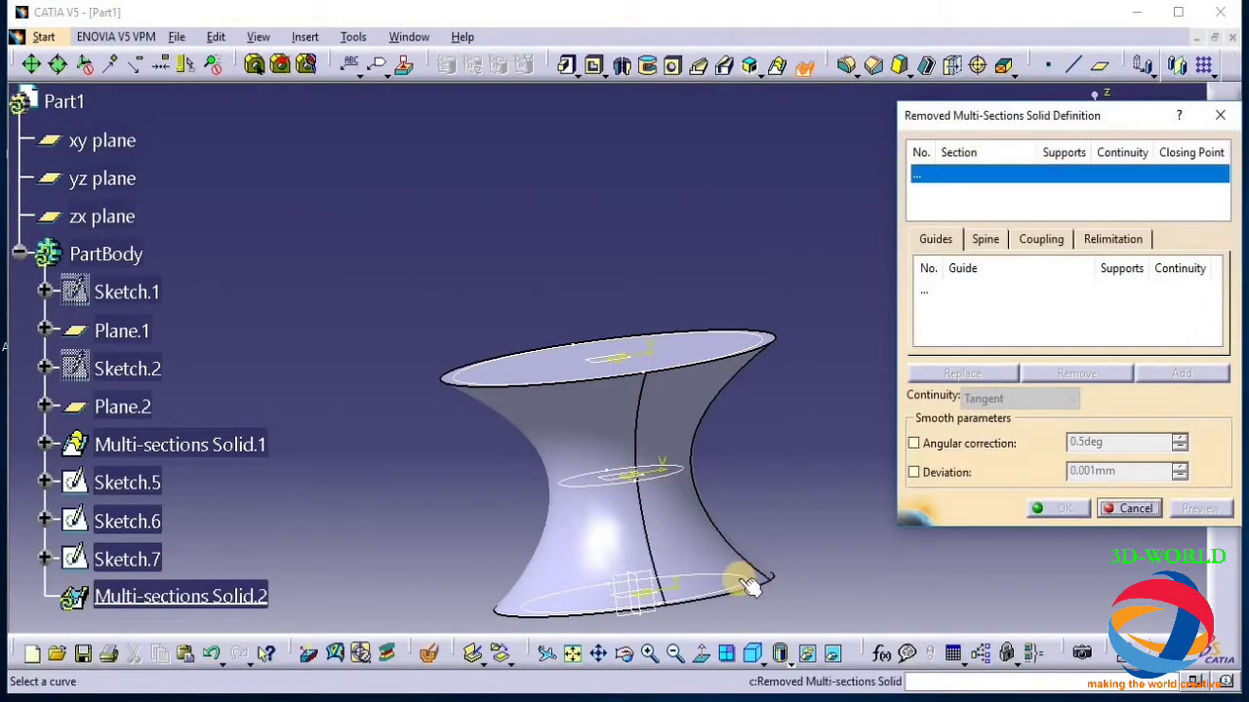
{"action": "left_click", "coordinate": [741, 579]}
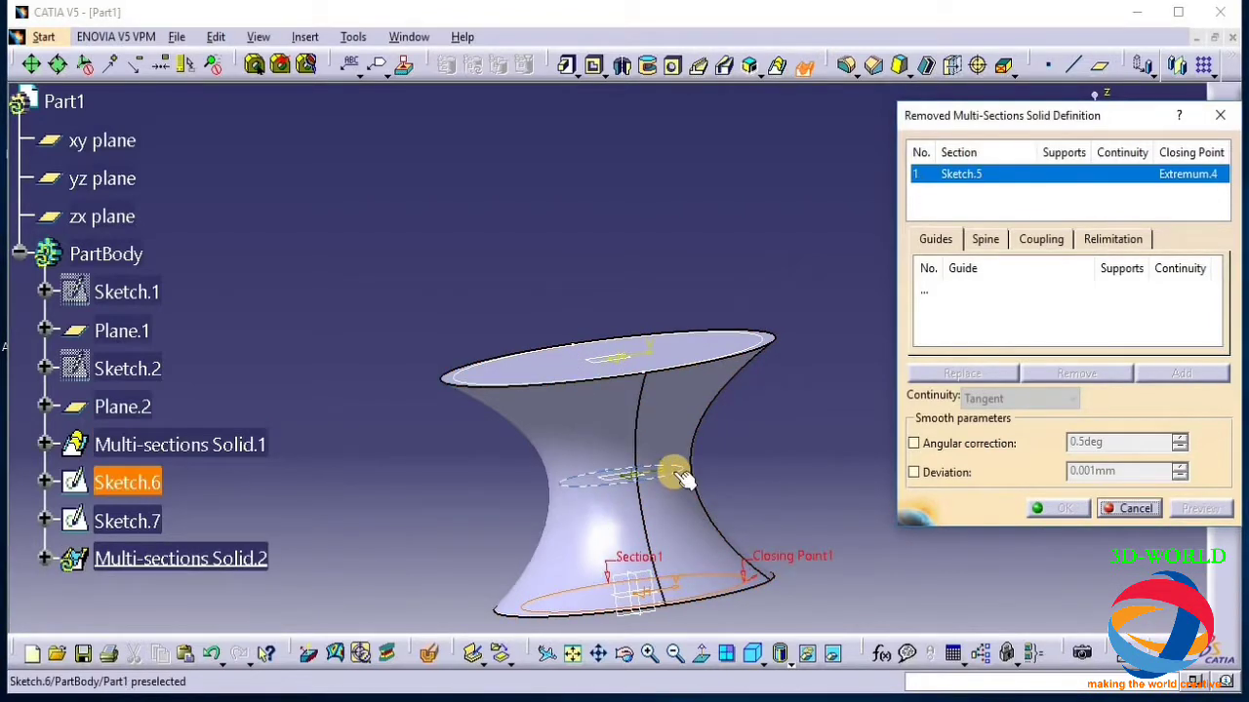
{"action": "left_click", "coordinate": [675, 475]}
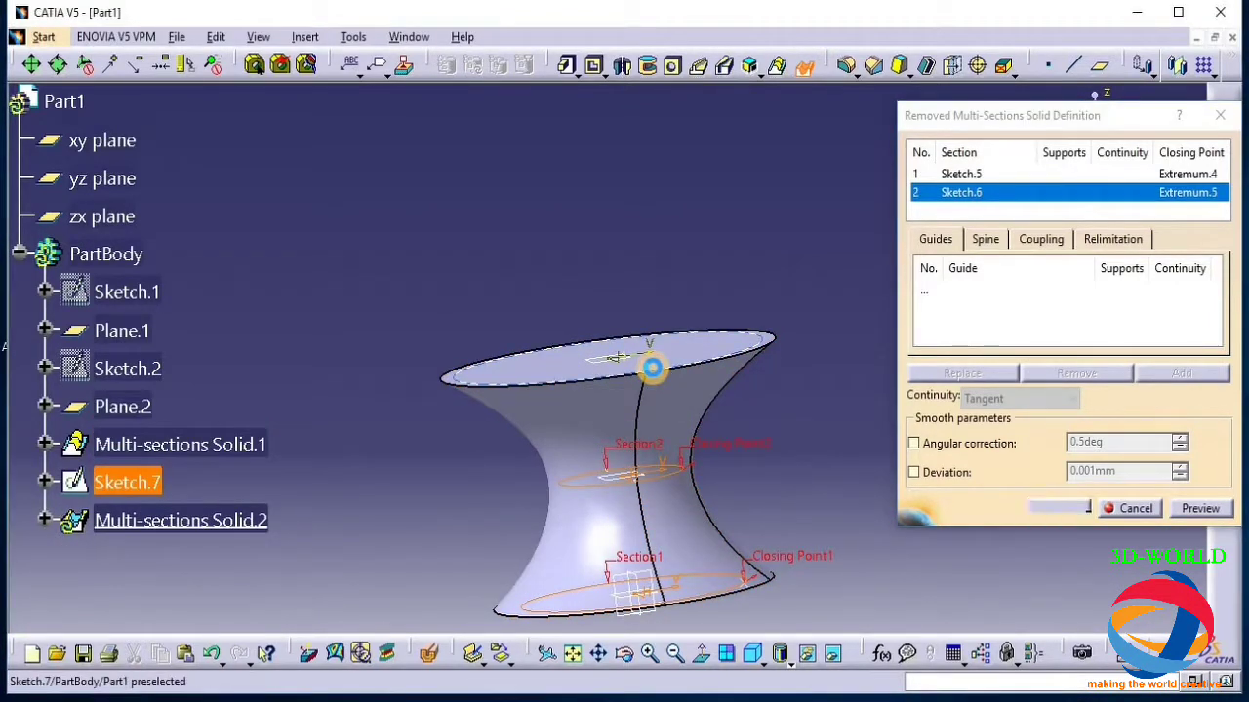
{"action": "left_click", "coordinate": [651, 363]}
{"action": "left_click", "coordinate": [1208, 517]}
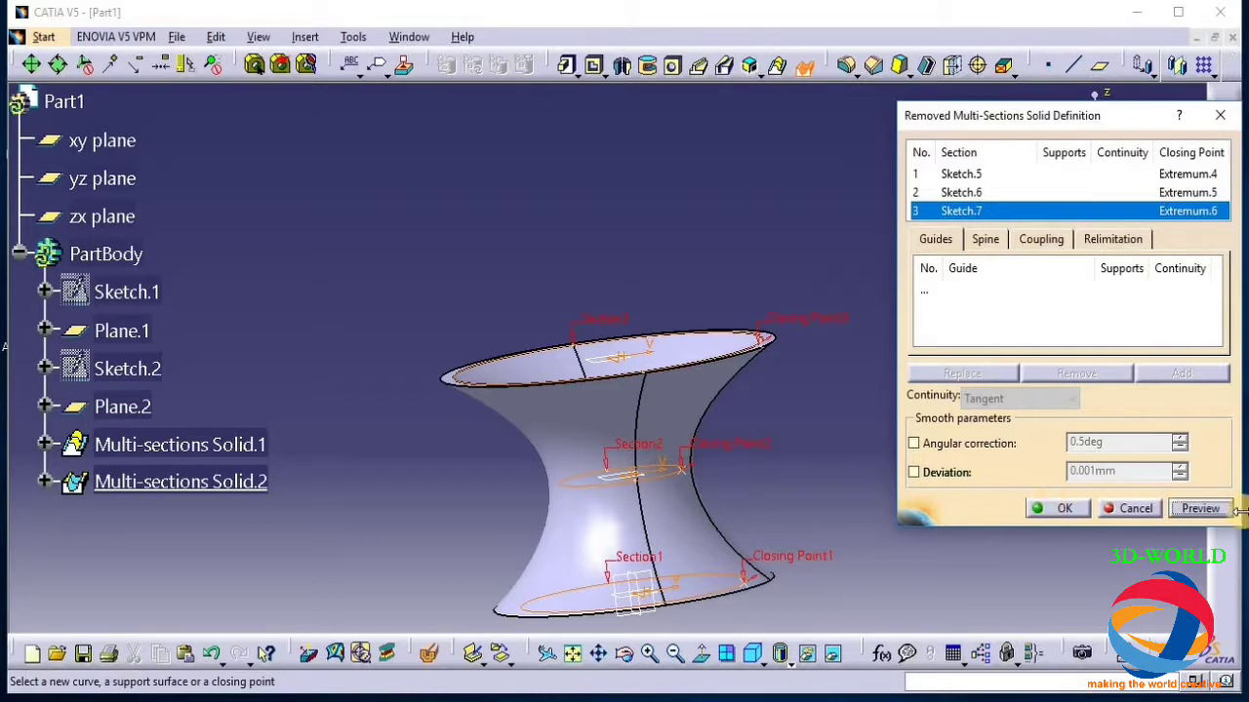
{"action": "left_click", "coordinate": [1052, 517]}
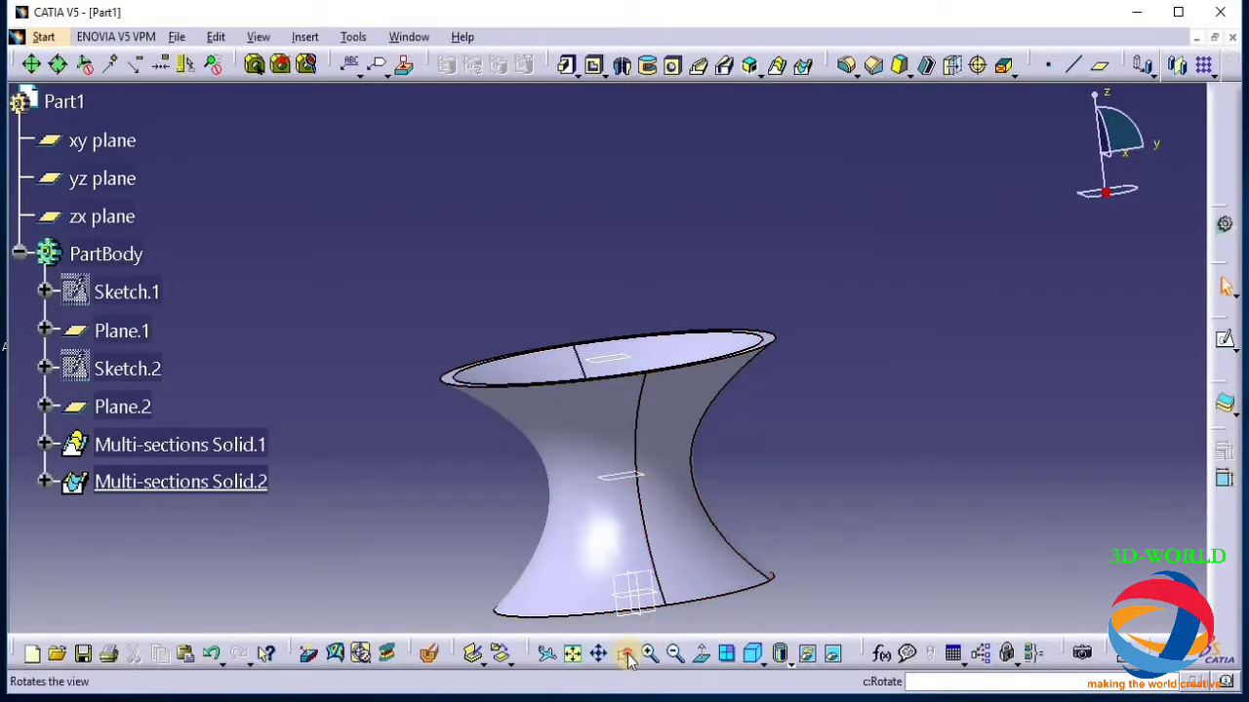
{"action": "middle_click_drag", "start_coordinate": [616, 446], "coordinate": [842, 279]}
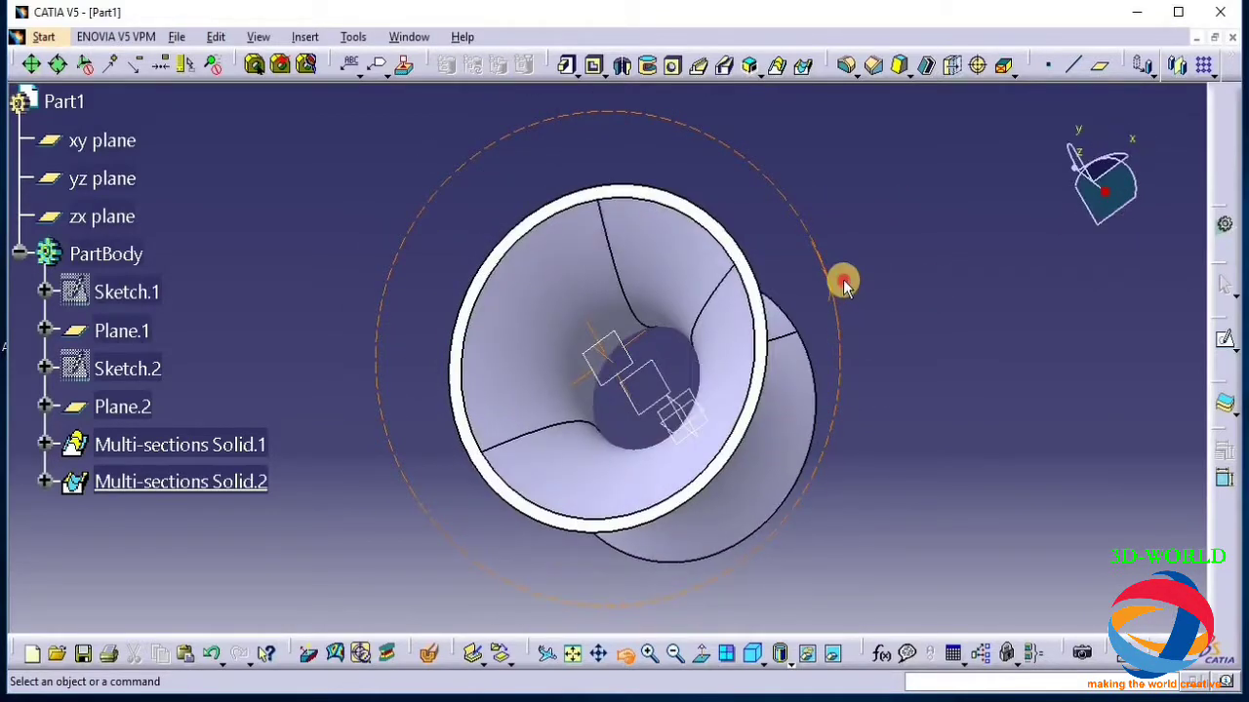
Locate the Stiffener command among the sketch-based features
{"action": "left_click", "coordinate": [761, 76]}
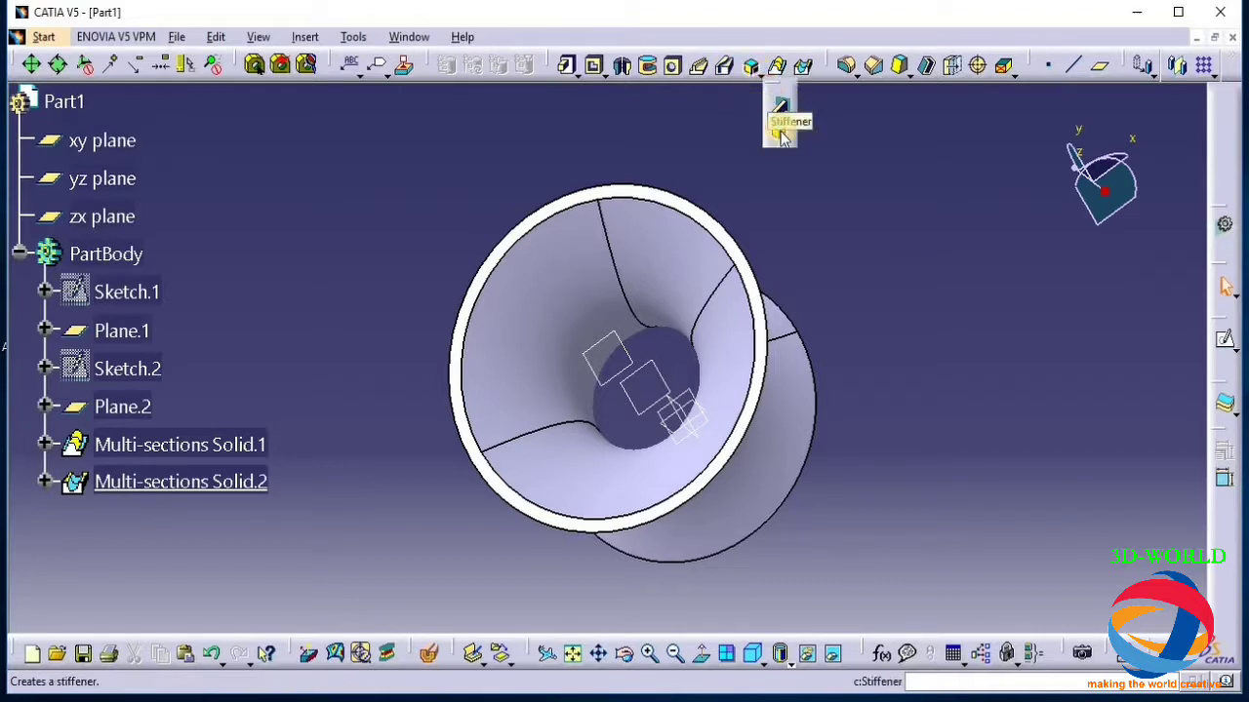